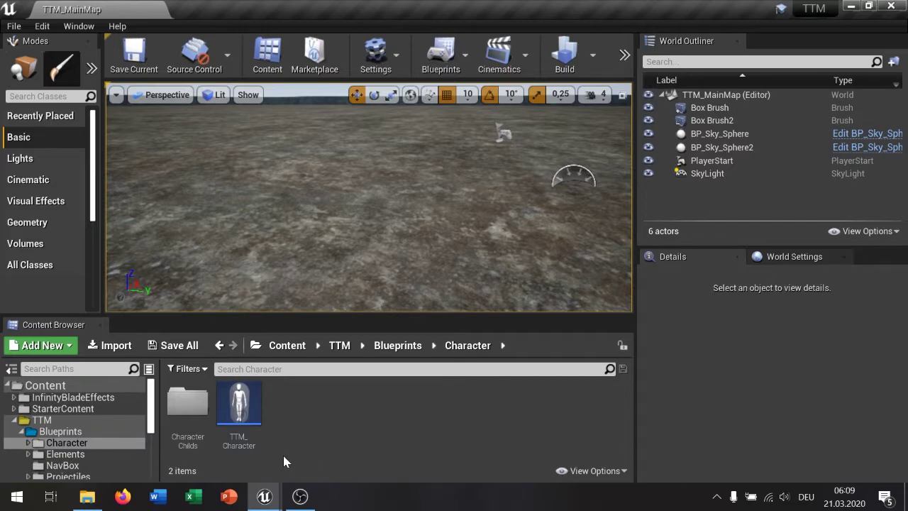
- Enlarge the level viewport slightly and bring up the toolbar's play and launch options
mouse_move(268, 501)
drag(335, 311, 336, 331)
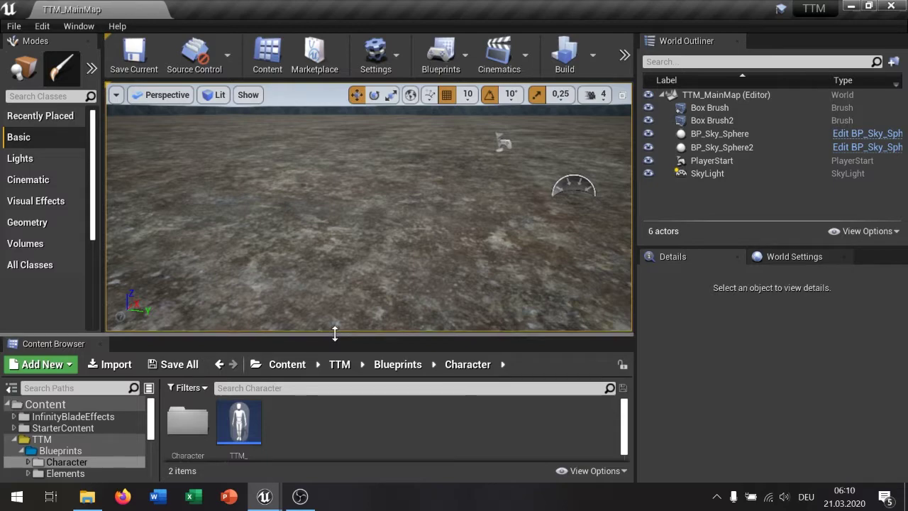
click(625, 55)
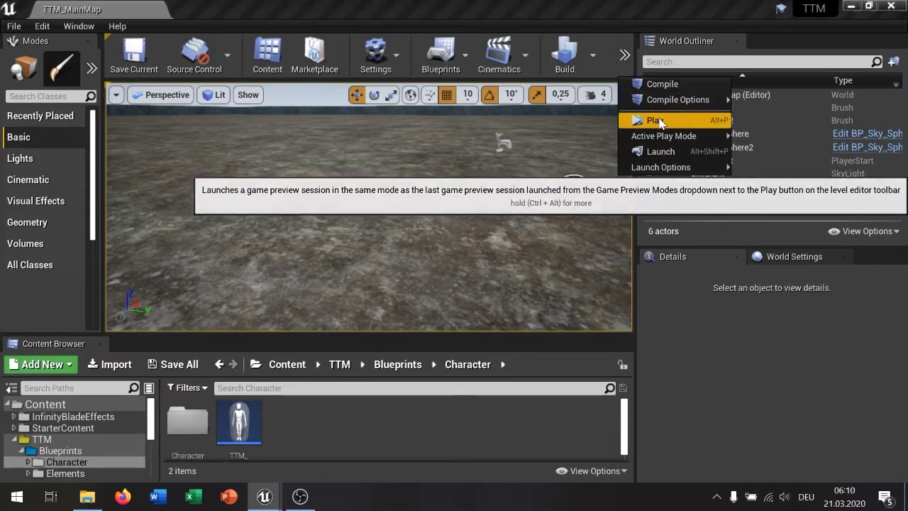
- Launch the standalone game preview and walk the character through the rooms with WASD
click(642, 120)
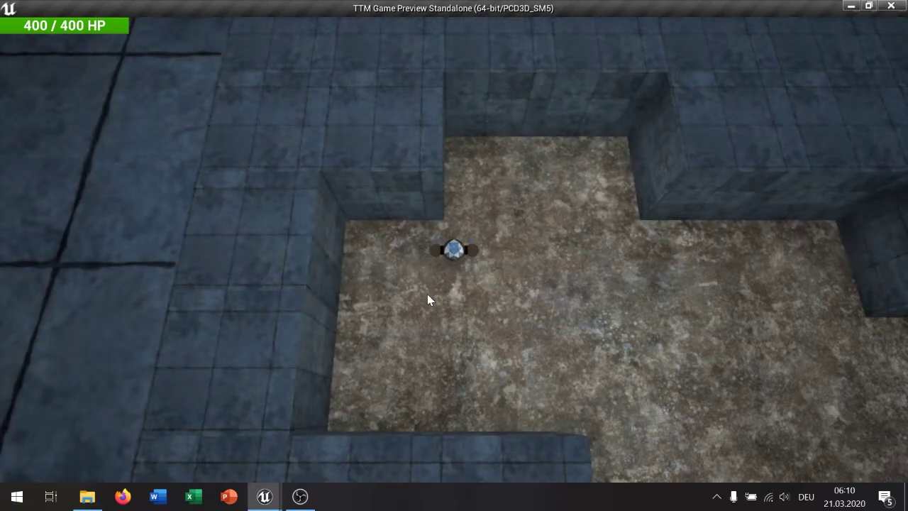
key(s)
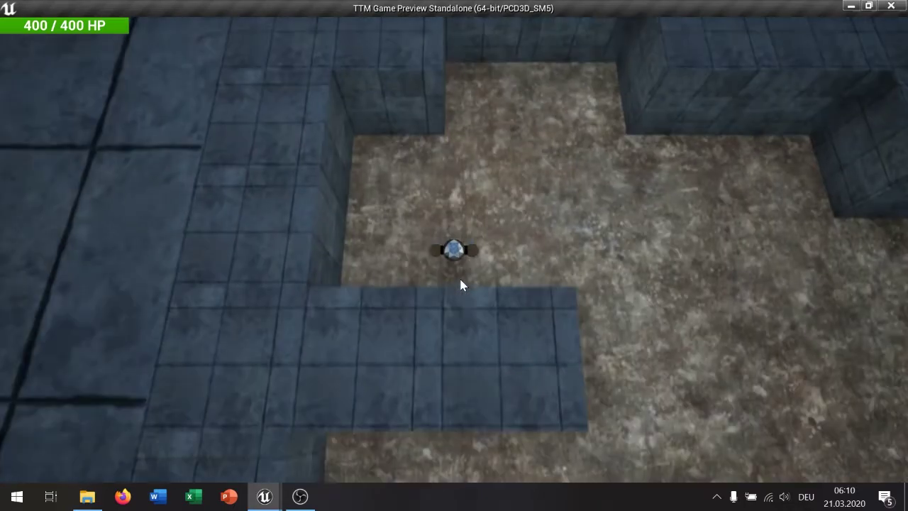
key(w)
key(d)
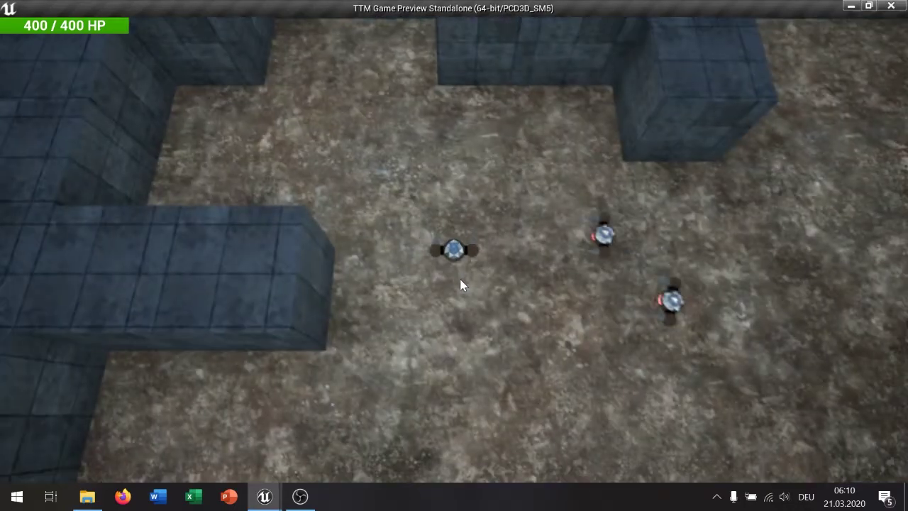
key(s)
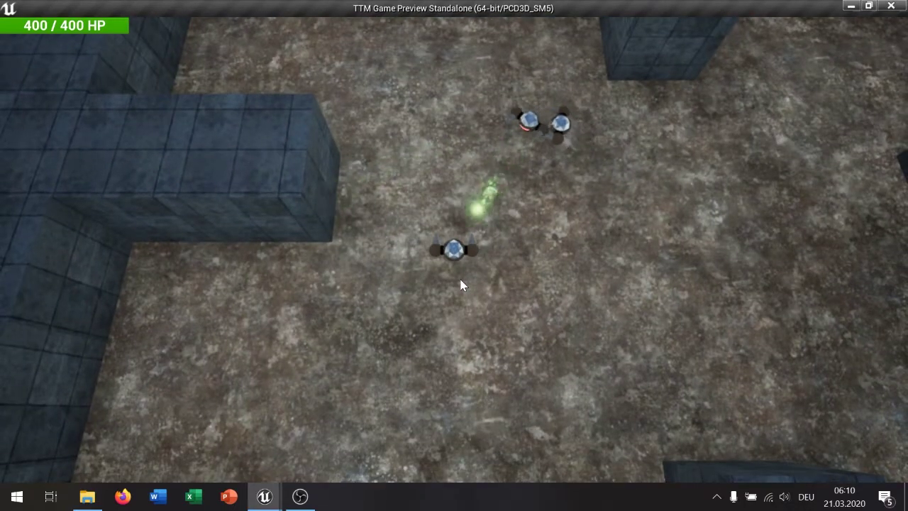
key(s)
key(d)
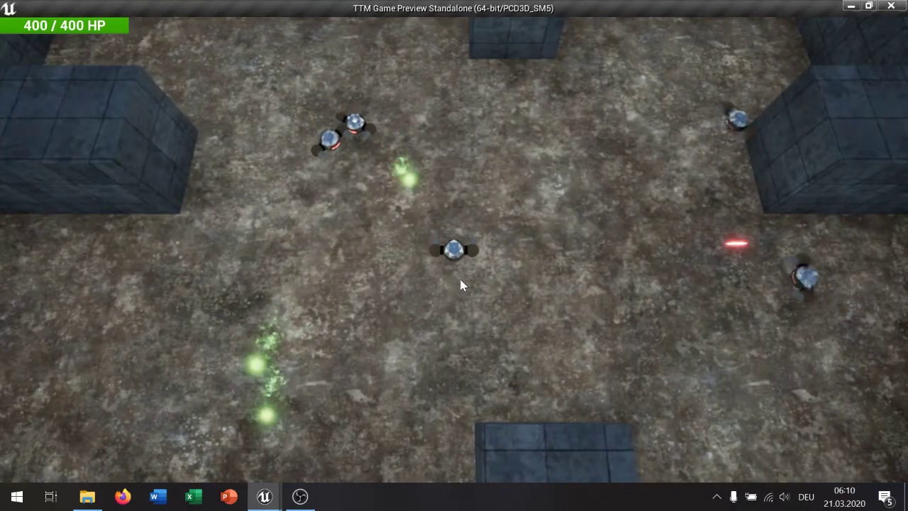
key(s)
key(a)
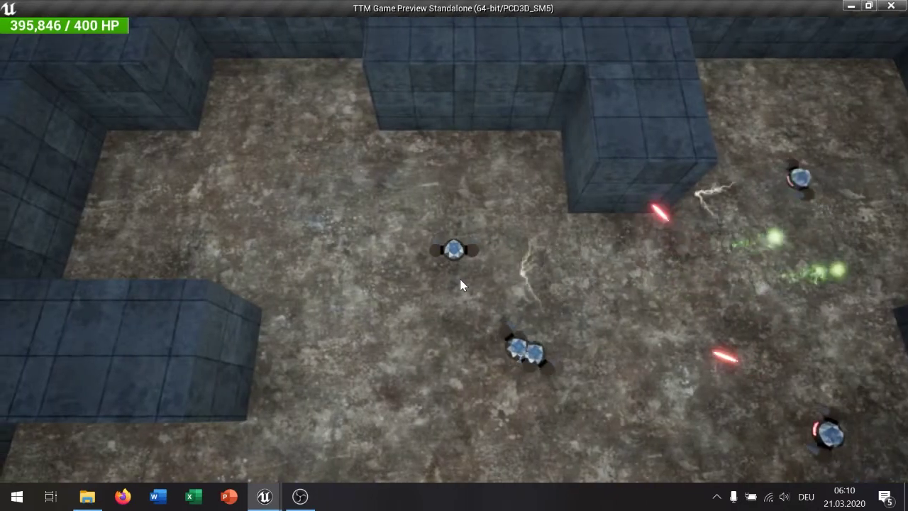
key(w)
key(a)
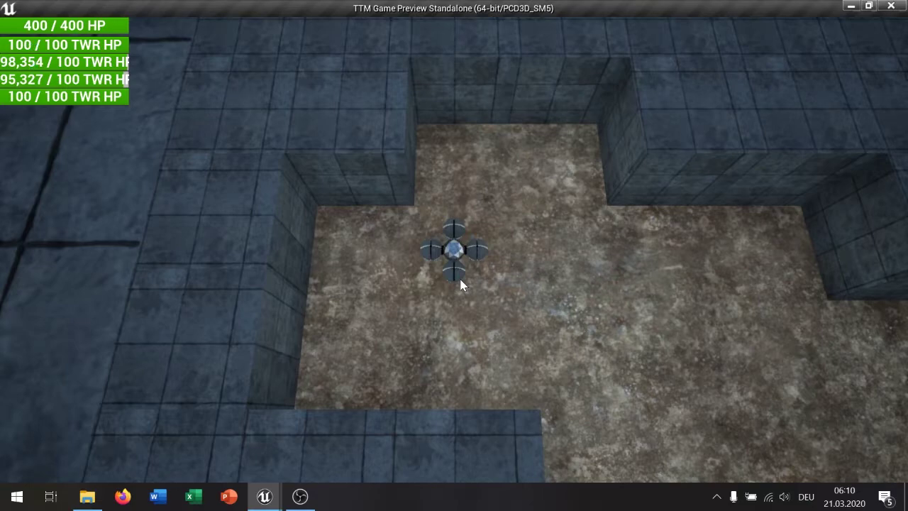
- Move the drone around a bit more, then close the game preview
key(d)
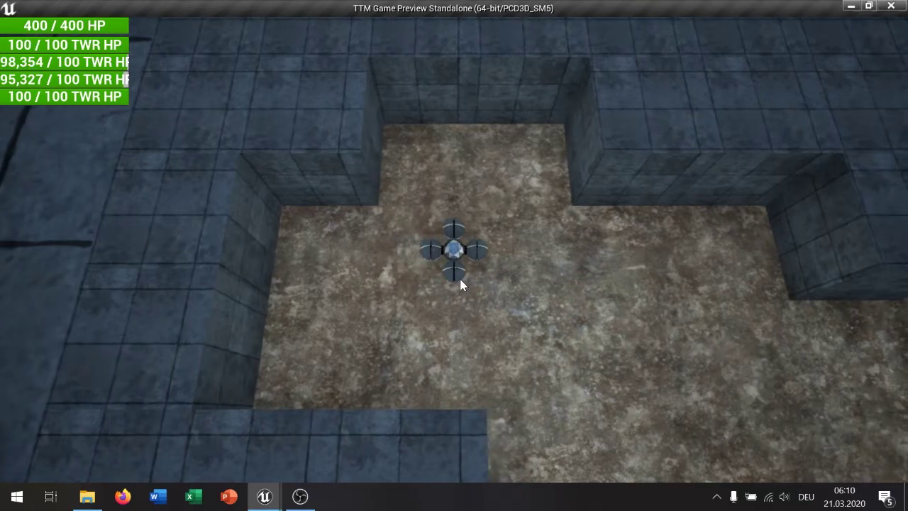
key(w)
key(a)
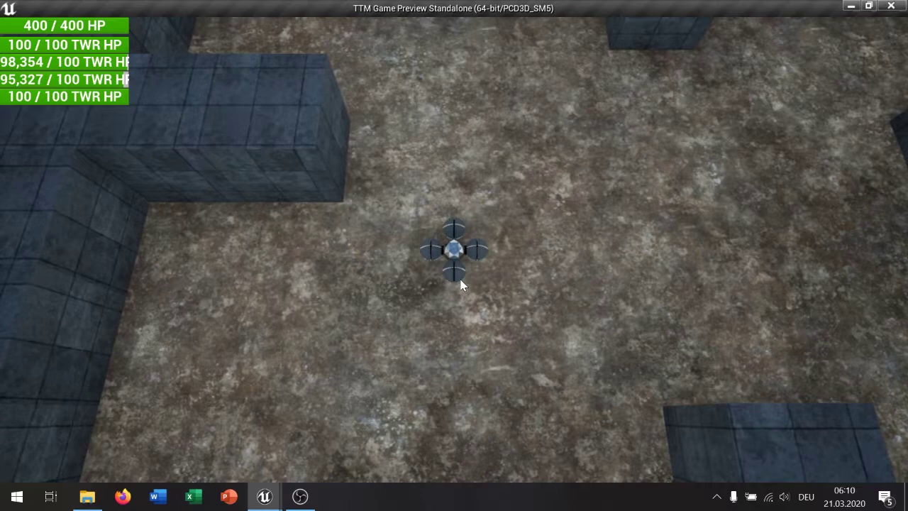
key(w)
key(s)
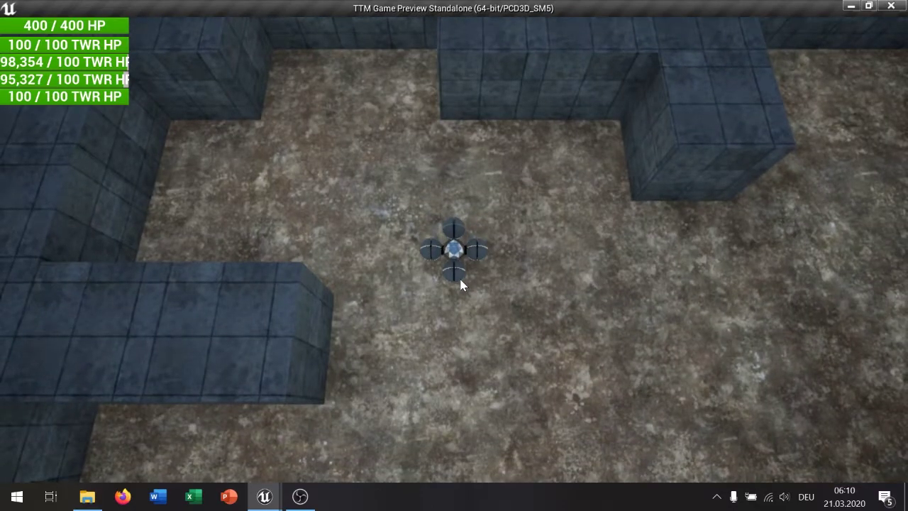
key(s)
key(Escape)
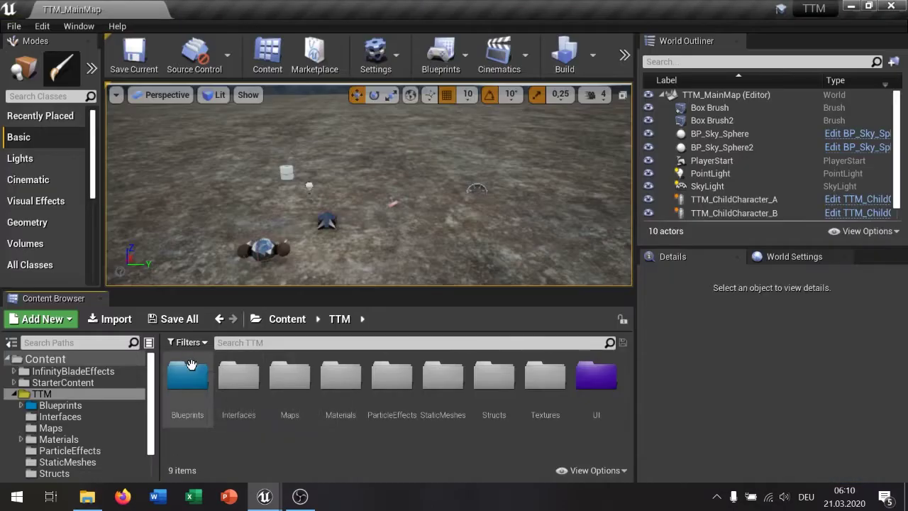
- Create a folder named Tower inside the TTM Blueprints folder
double_click(189, 373)
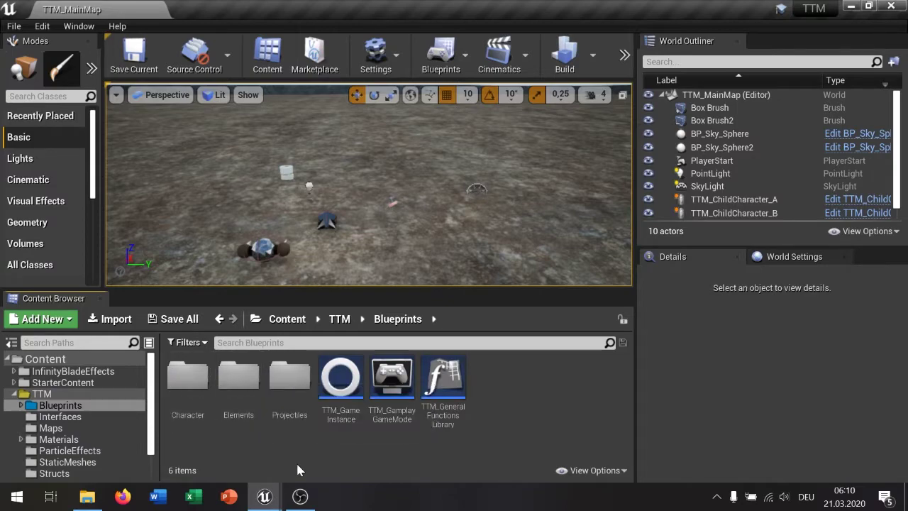
right_click(510, 384)
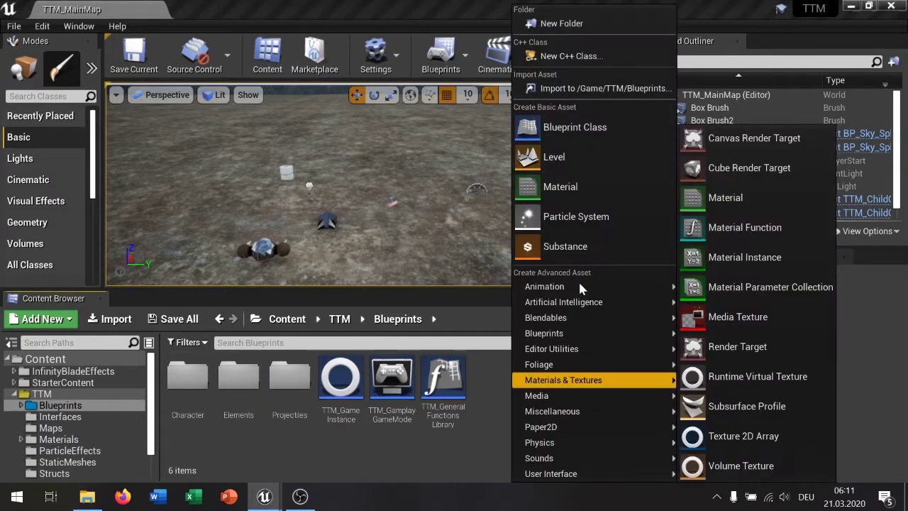
click(573, 23)
text(Tower)
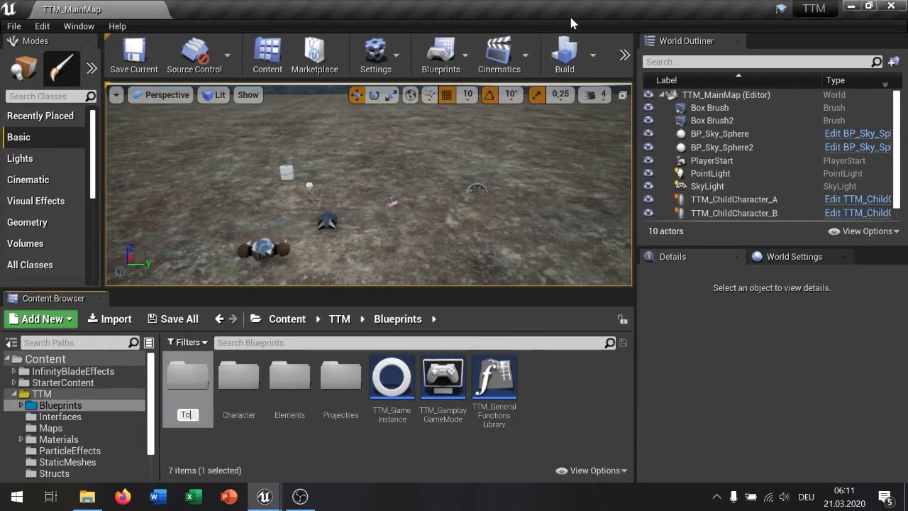
key(Return)
- Create a second folder named Weapons in Blueprints
right_click(589, 402)
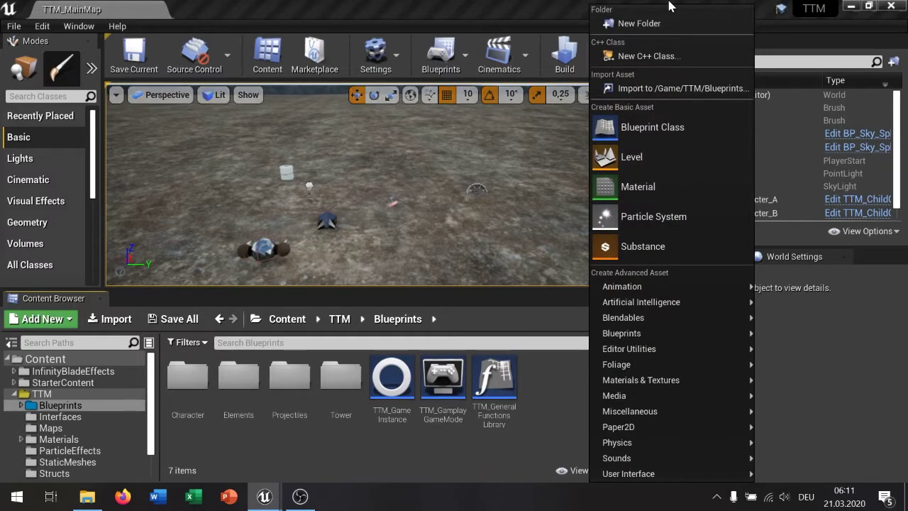
click(652, 28)
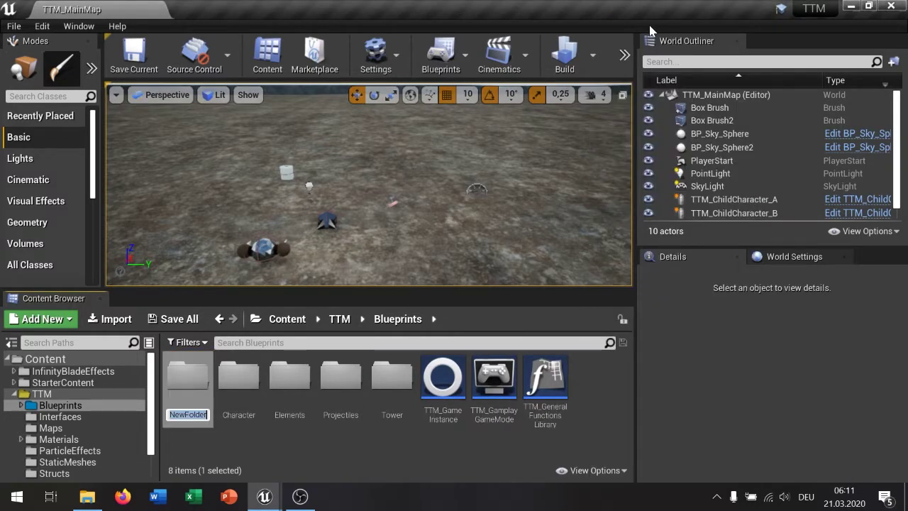
text(Weapons)
key(Return)
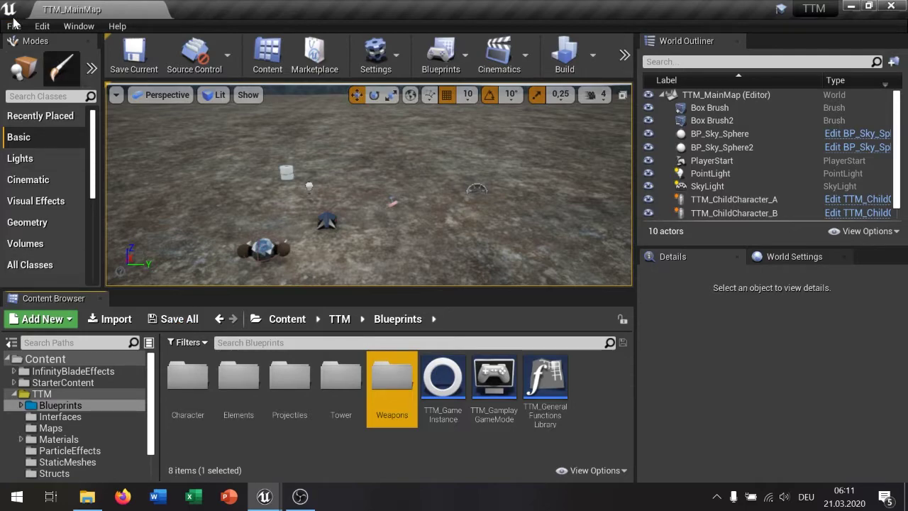
click(13, 26)
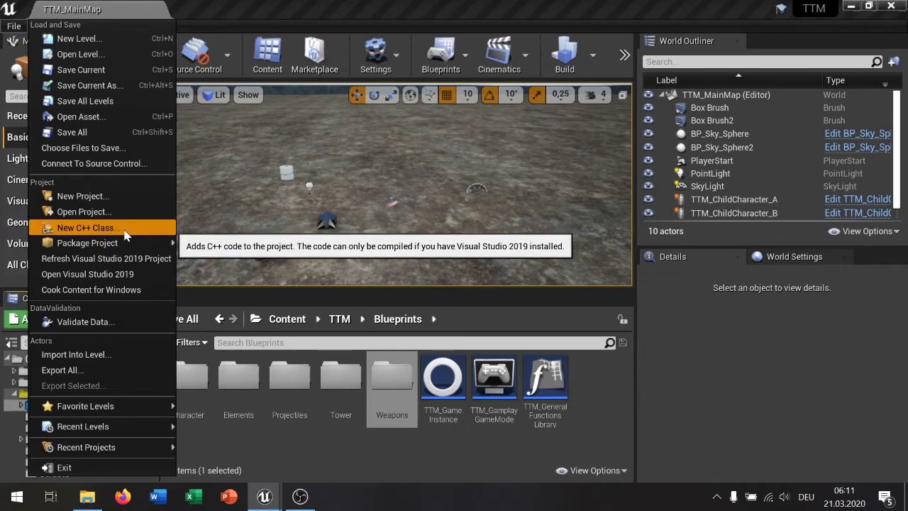
- Add a new C++ class with parent Actor, named TTM_TowerCPP
click(102, 229)
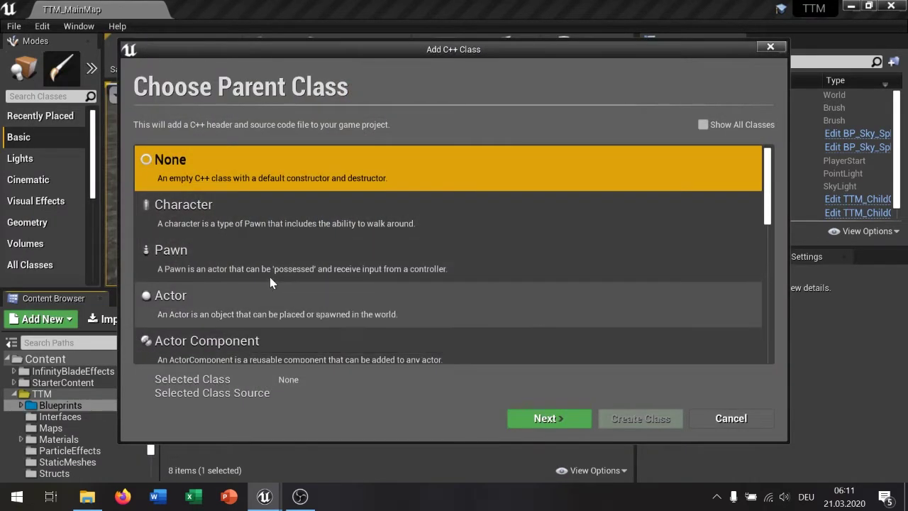
click(238, 290)
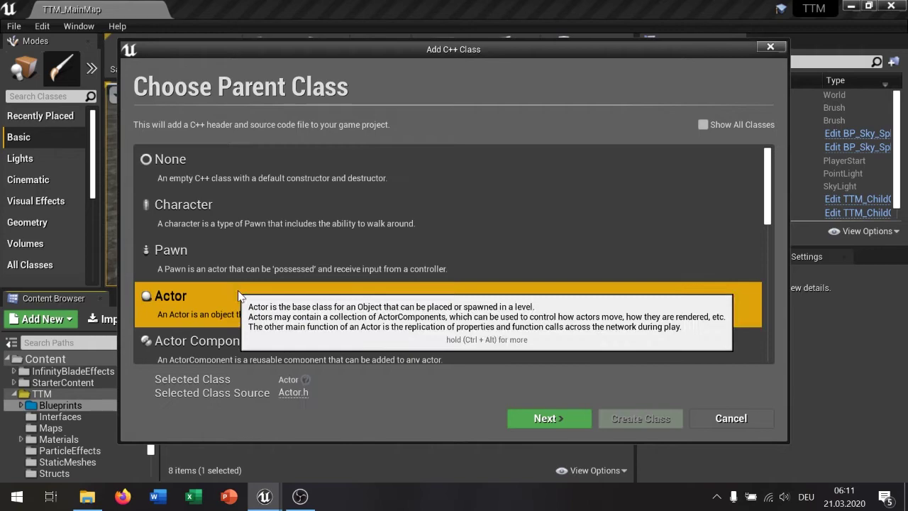
click(566, 423)
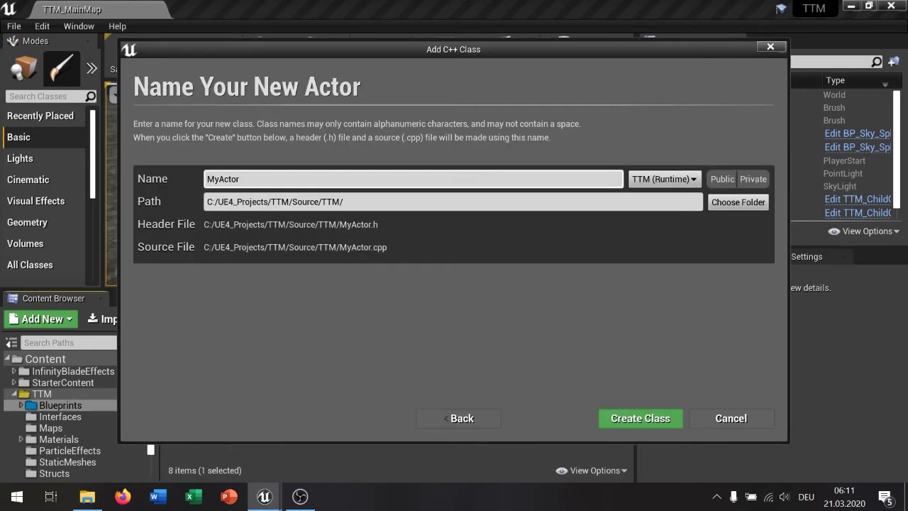
text(TT)
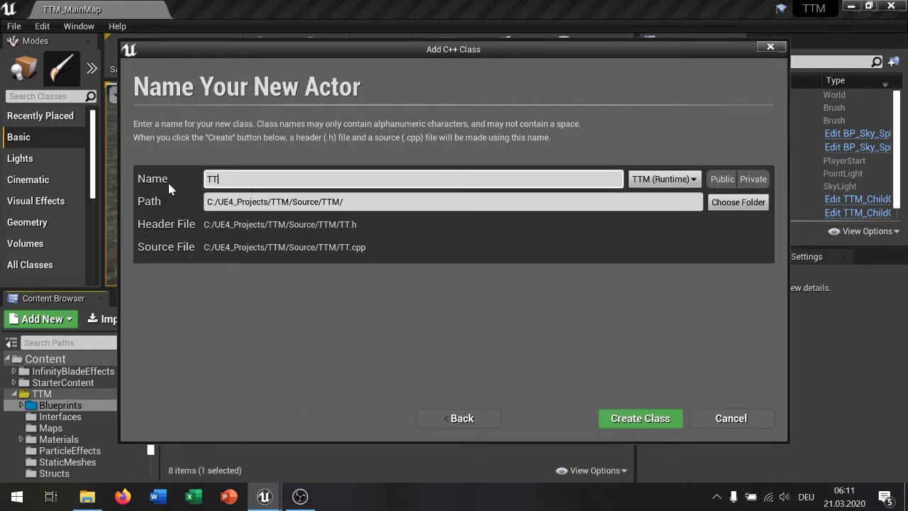
text(M_TowerCPP)
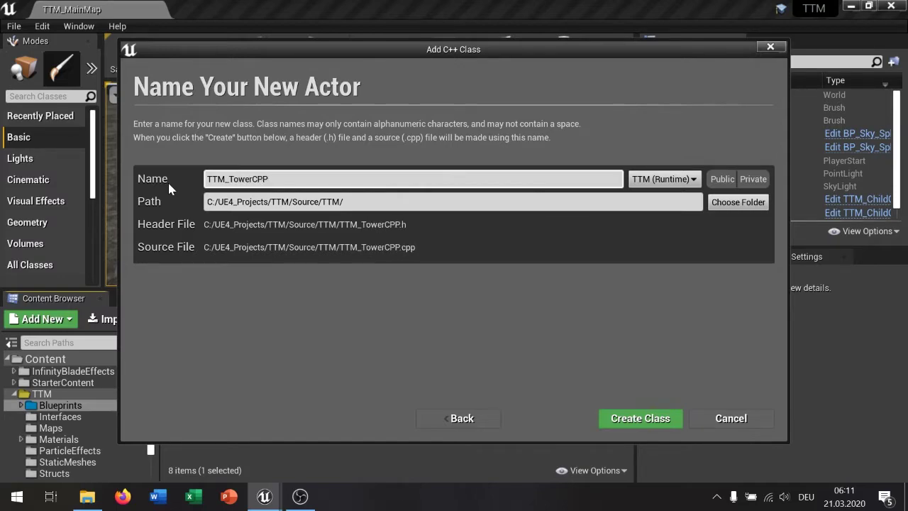
click(659, 420)
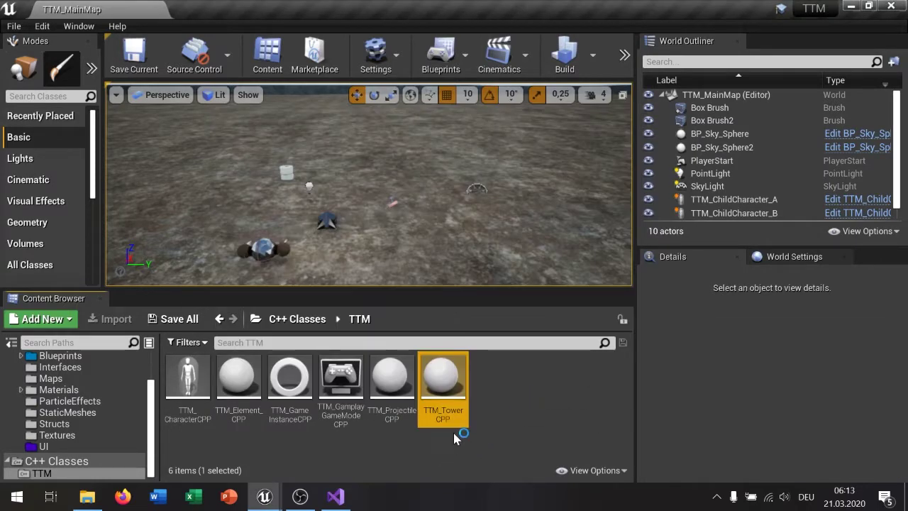
- Add a second Actor-based C++ class named TTM_WeaponCPP and compile it
click(12, 27)
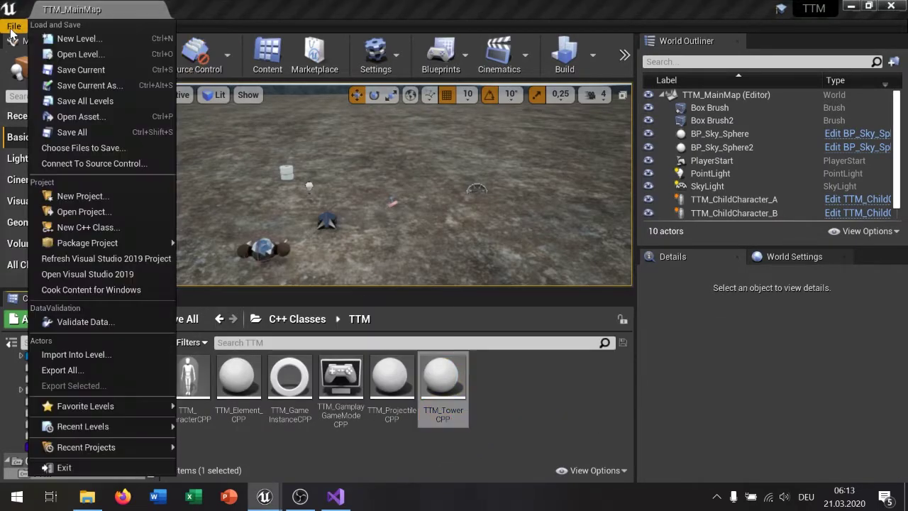
click(119, 227)
click(213, 287)
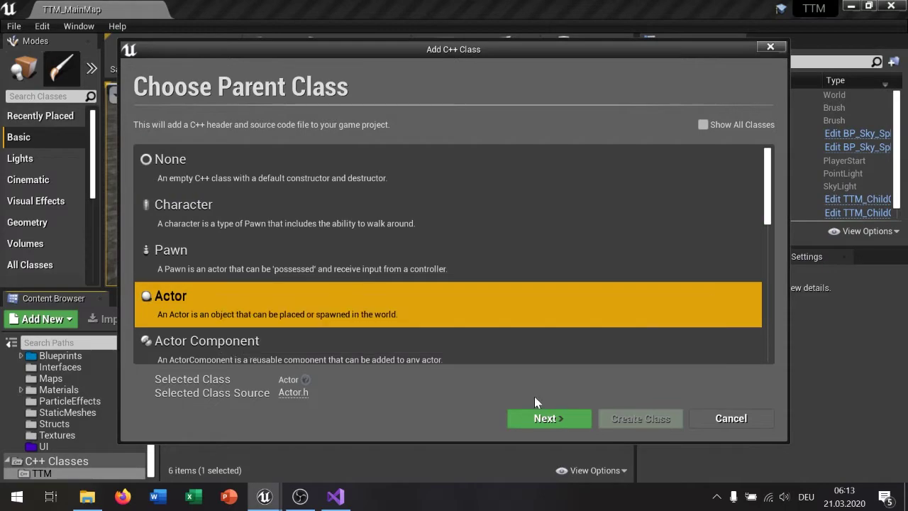
click(568, 420)
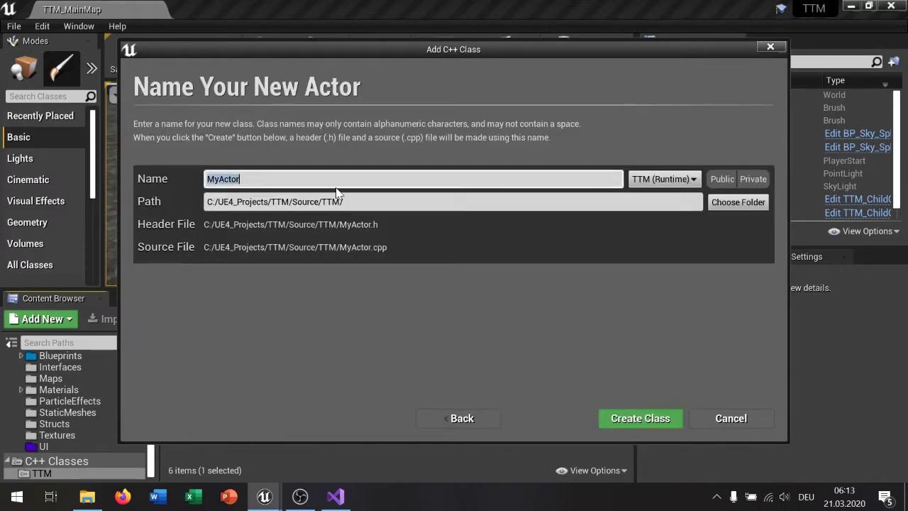
text(TTM_Weap)
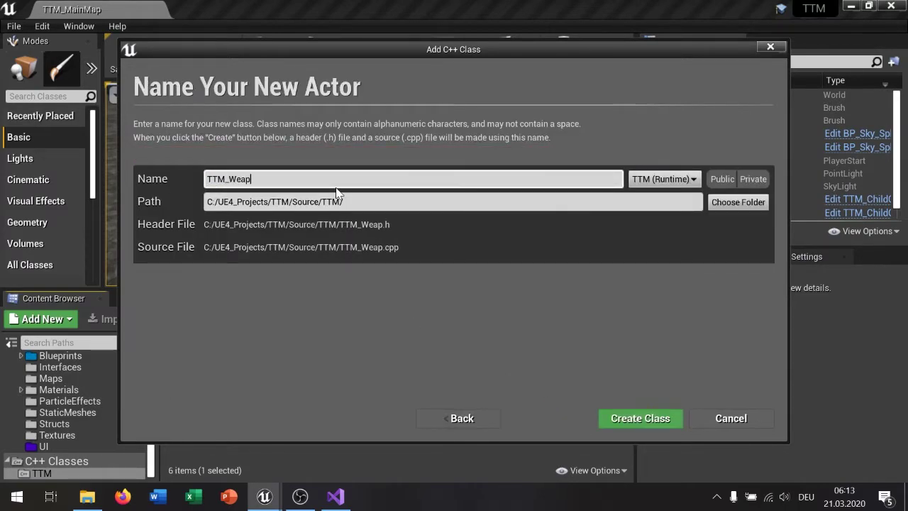
text(onCPP)
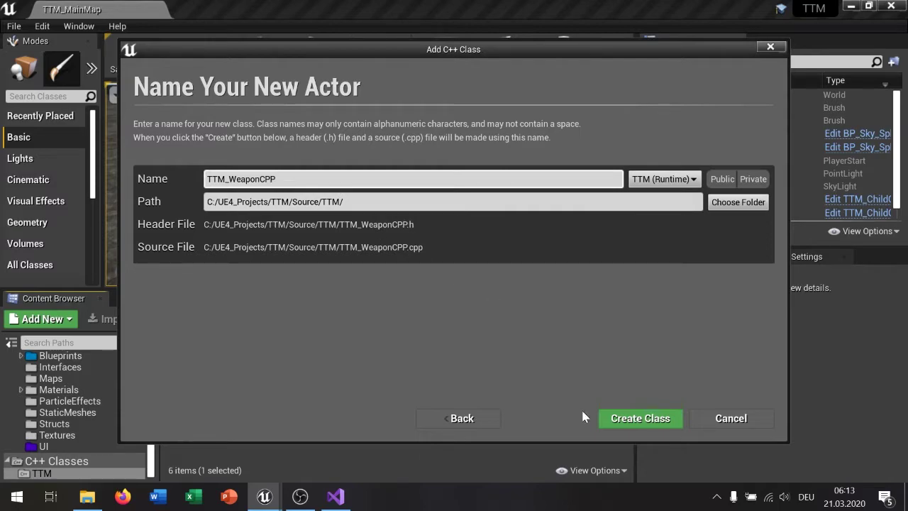
click(617, 423)
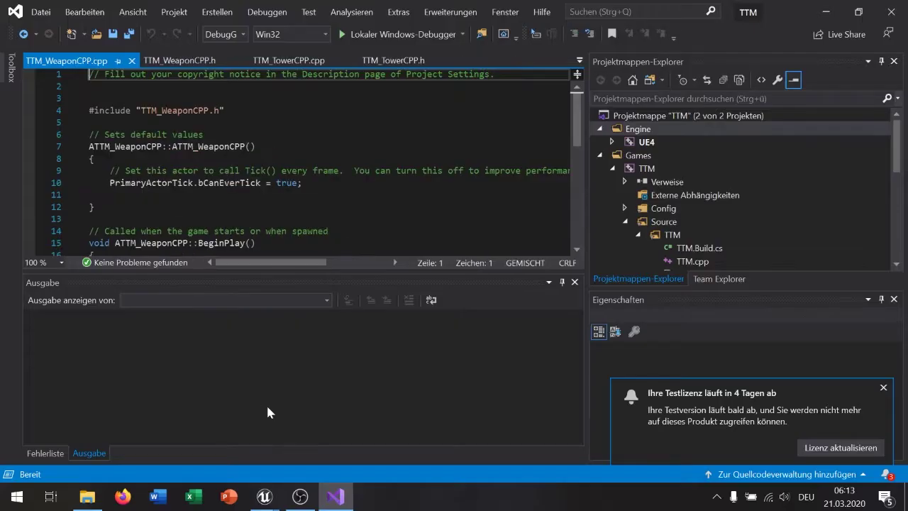
- Switch from Visual Studio back to the Unreal Editor's TTM C++ Classes list
click(264, 497)
click(569, 412)
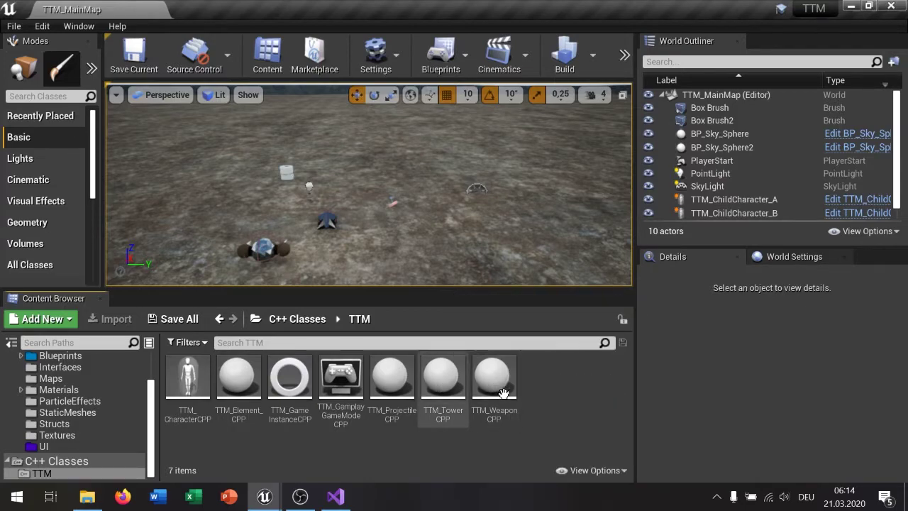
- Start a Blueprint from TTM_TowerCPP in Blueprints/Tower, renaming it TTM_Tower
right_click(448, 382)
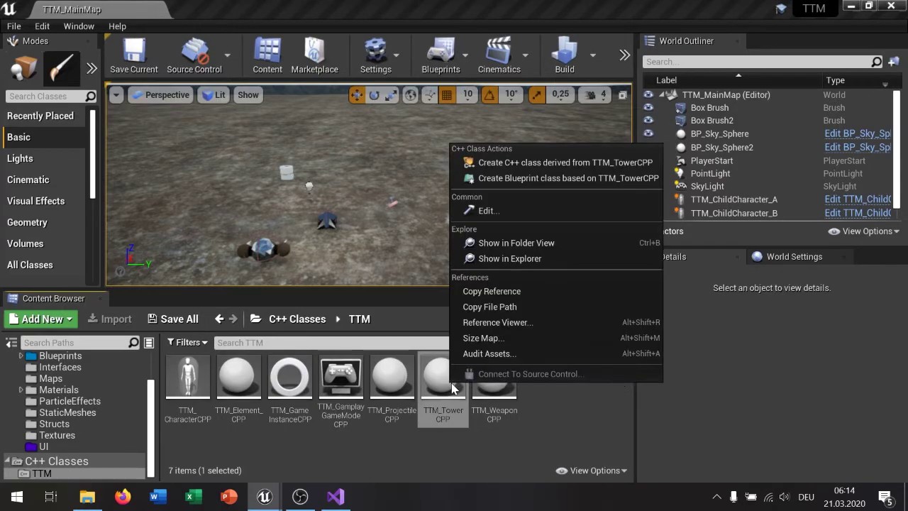
click(581, 183)
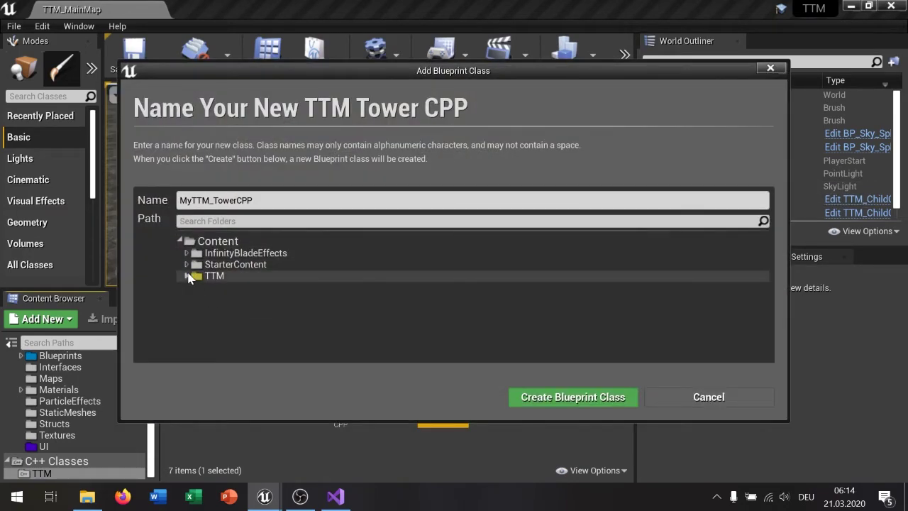
click(187, 276)
scroll(240, 318, down, 2)
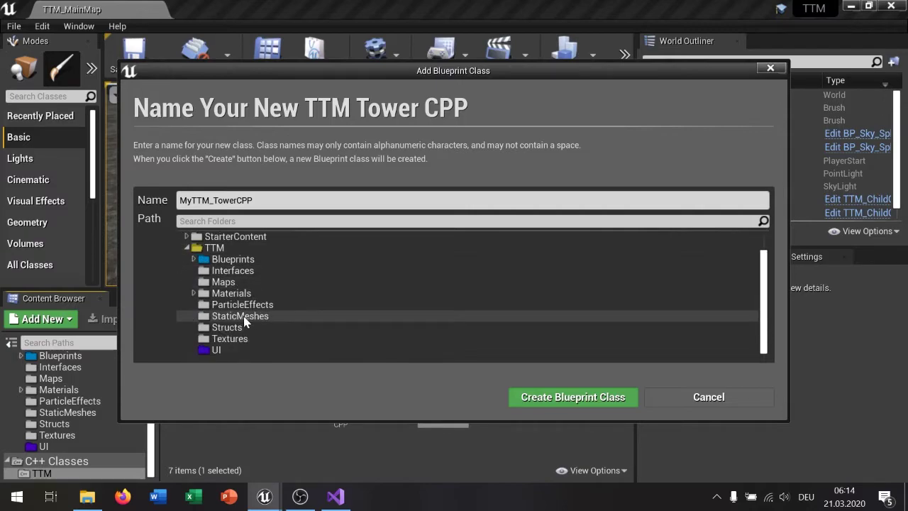
click(193, 259)
click(284, 305)
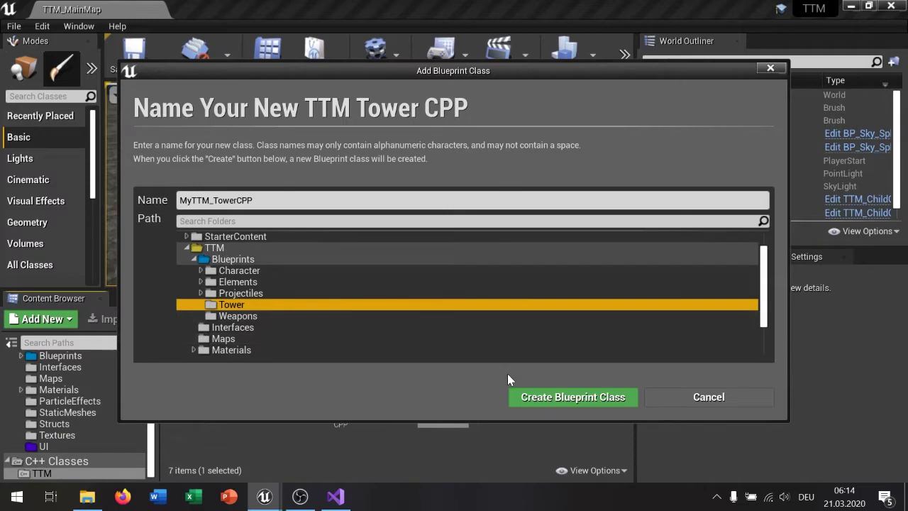
click(525, 394)
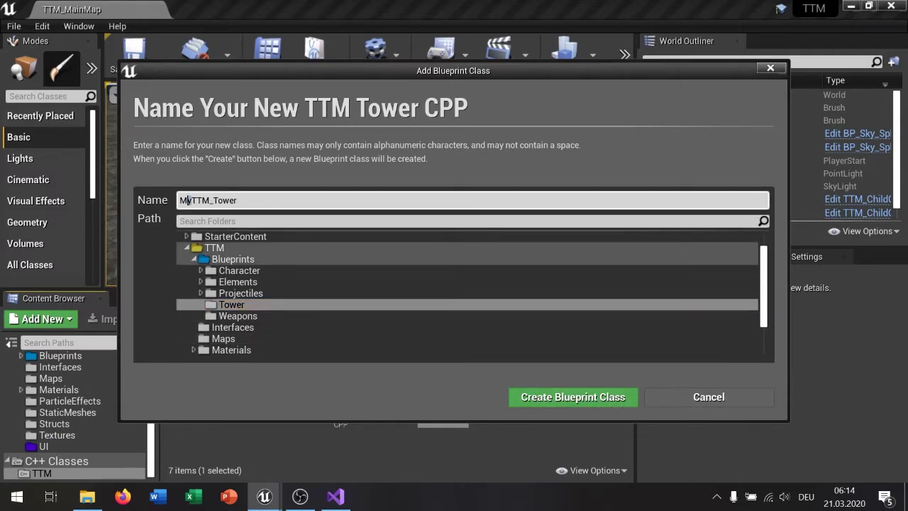
key(BackSpace)
key(BackSpace)
- Create the TTM_Tower Blueprint, dock its editor beside TTM_MainMap, and save it
click(571, 402)
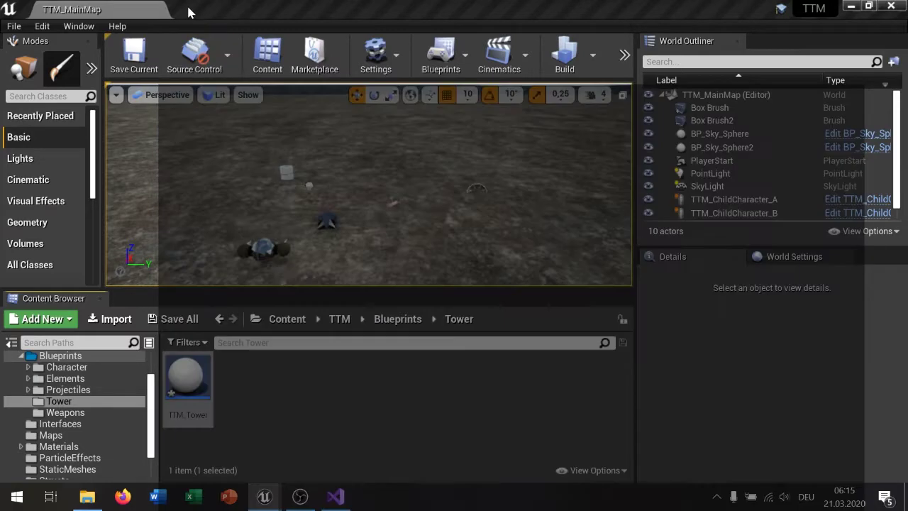
drag(234, 100, 210, 10)
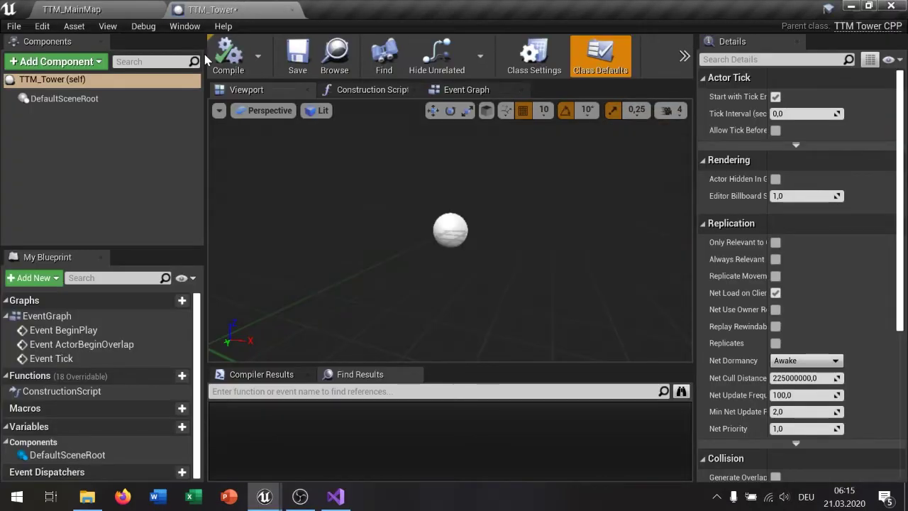
click(298, 56)
- Return to the main level and browse to the C++ Classes/TTM folder
click(85, 9)
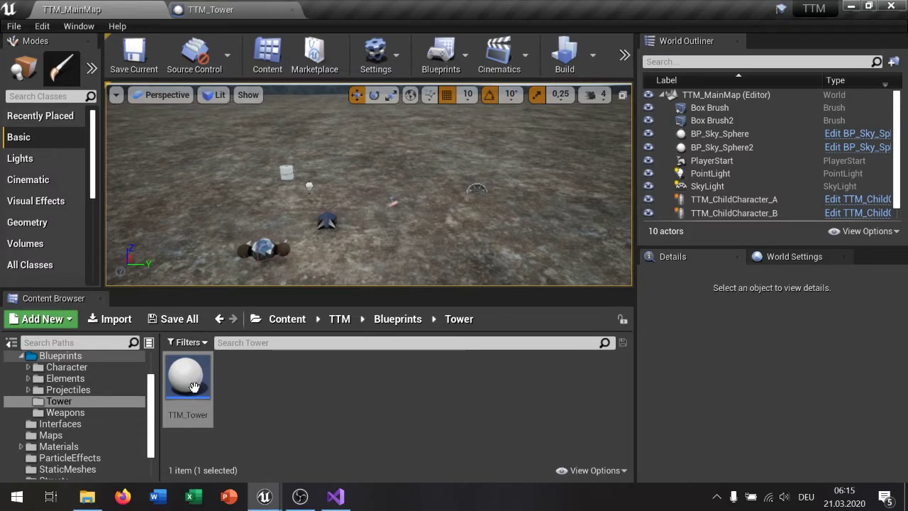
scroll(74, 404, down, 2)
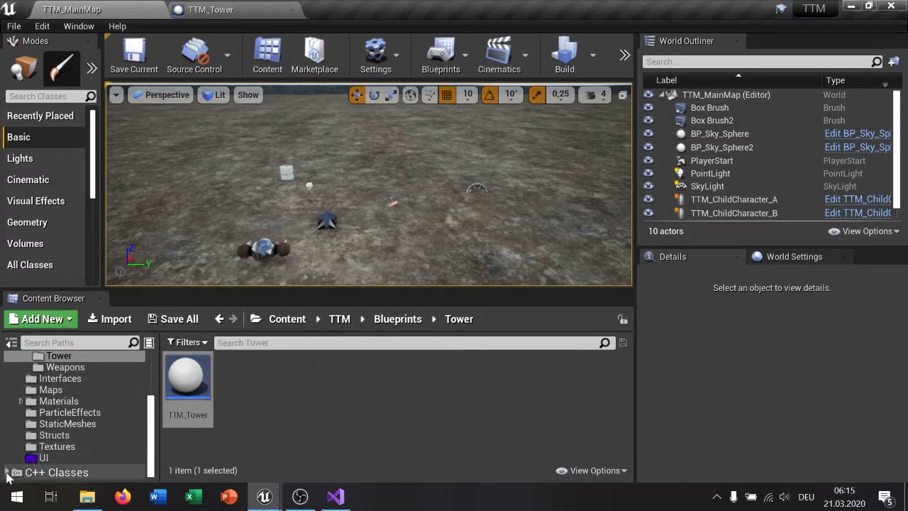
click(8, 472)
click(50, 461)
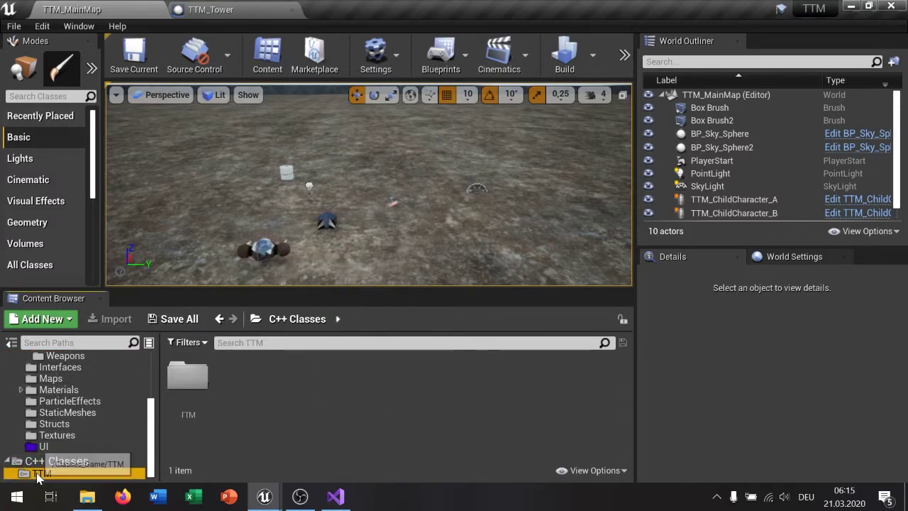
click(41, 474)
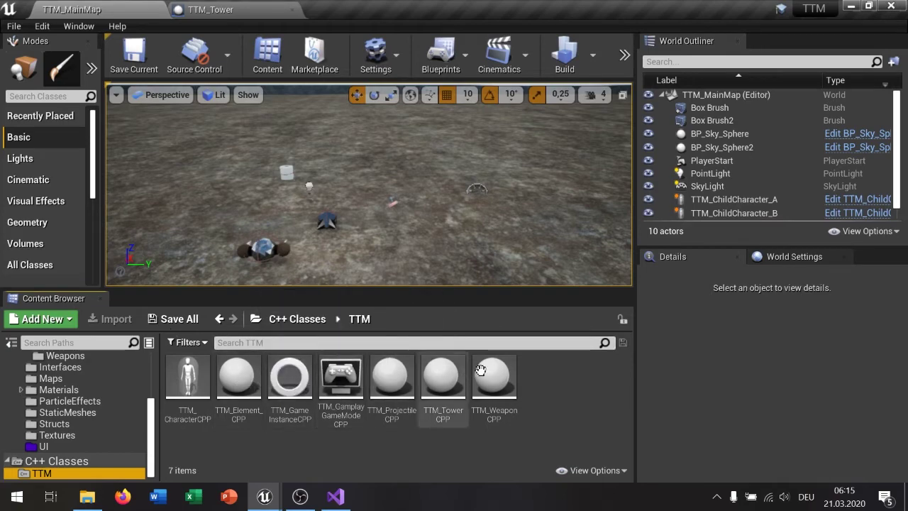
- Create a Blueprint from TTM_WeaponCPP named TTM_Weapon in Blueprints/Weapons
right_click(507, 385)
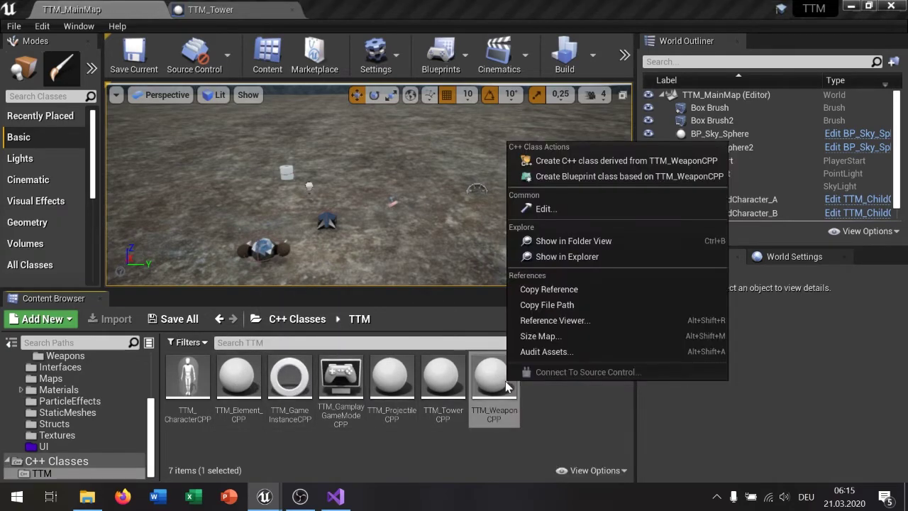
click(594, 177)
click(186, 276)
click(194, 286)
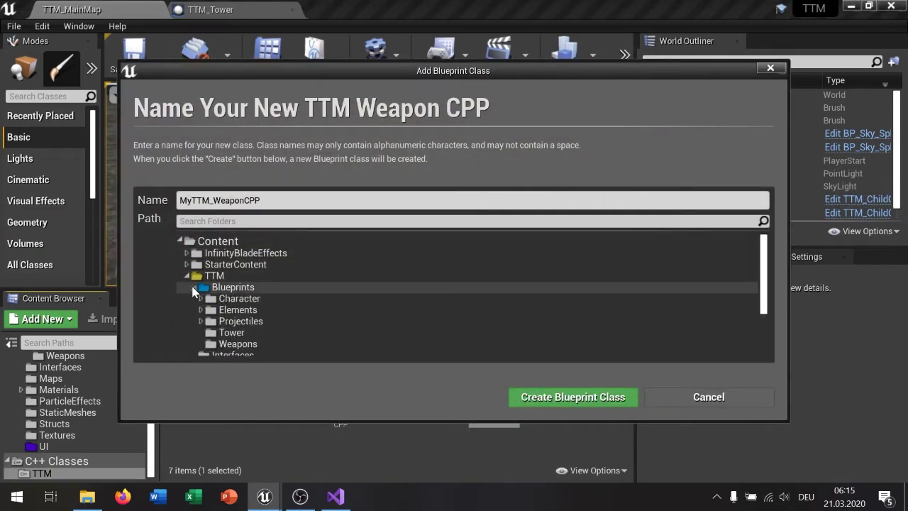
click(241, 348)
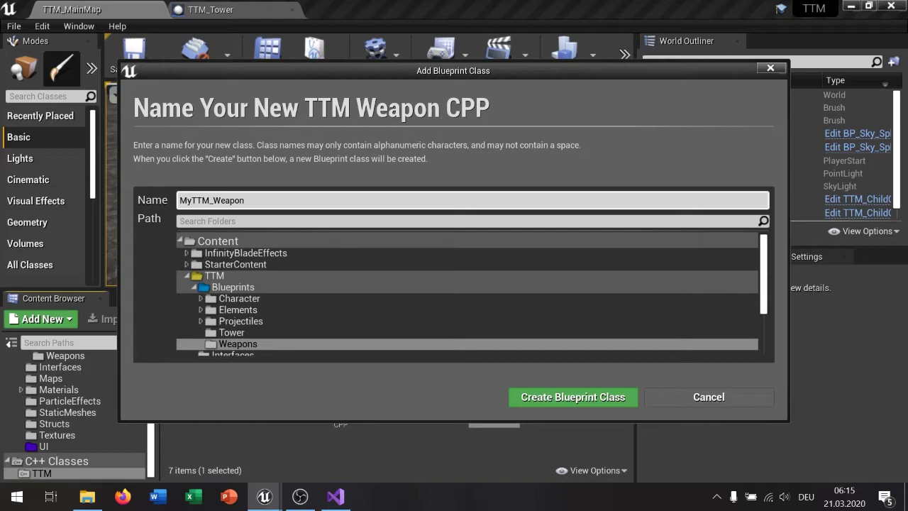
key(BackSpace)
key(BackSpace)
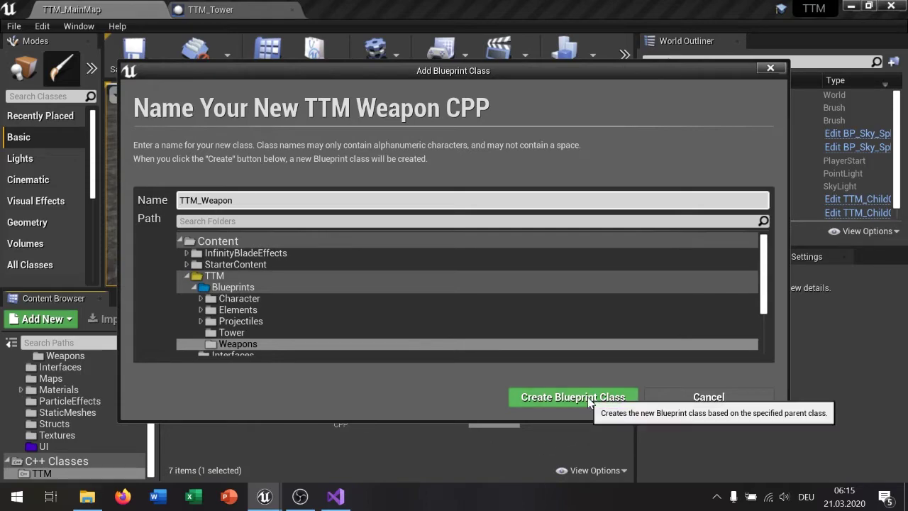
click(587, 397)
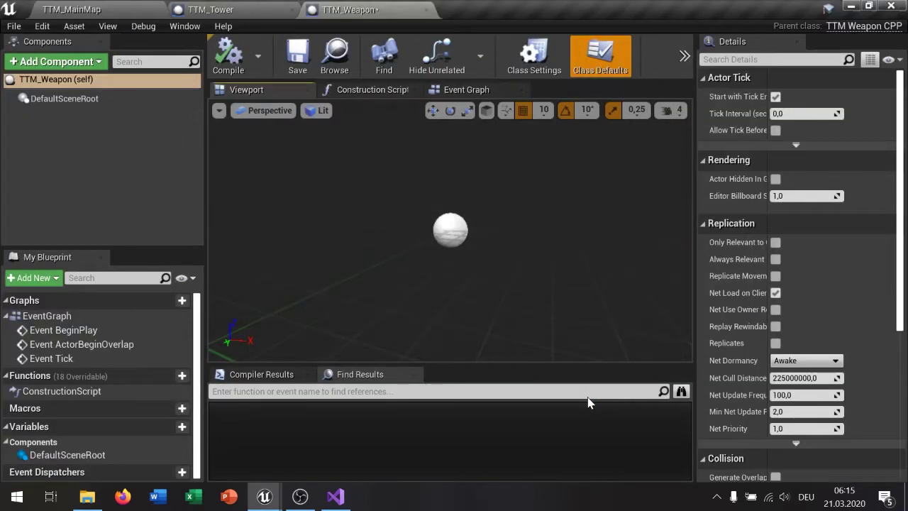
- Save TTM_Weapon, then add a Capsule Collision component to TTM_Tower
click(307, 60)
click(224, 13)
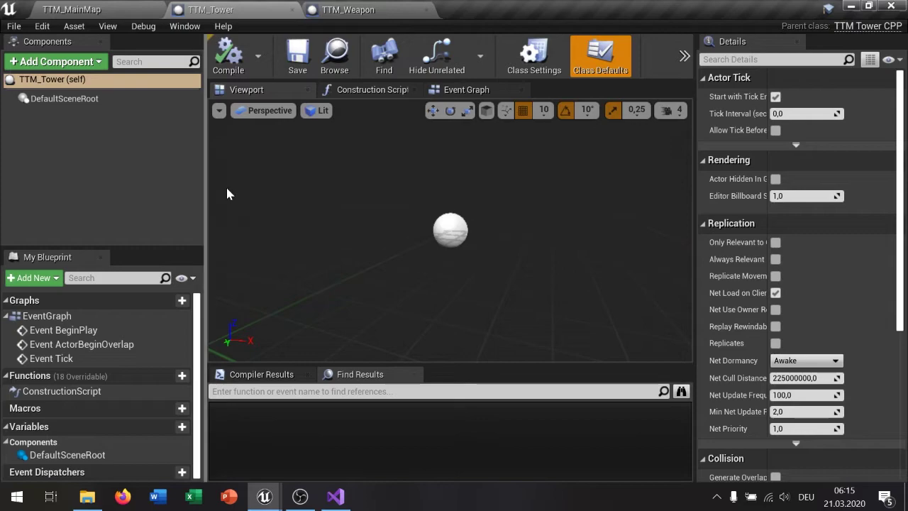
click(104, 62)
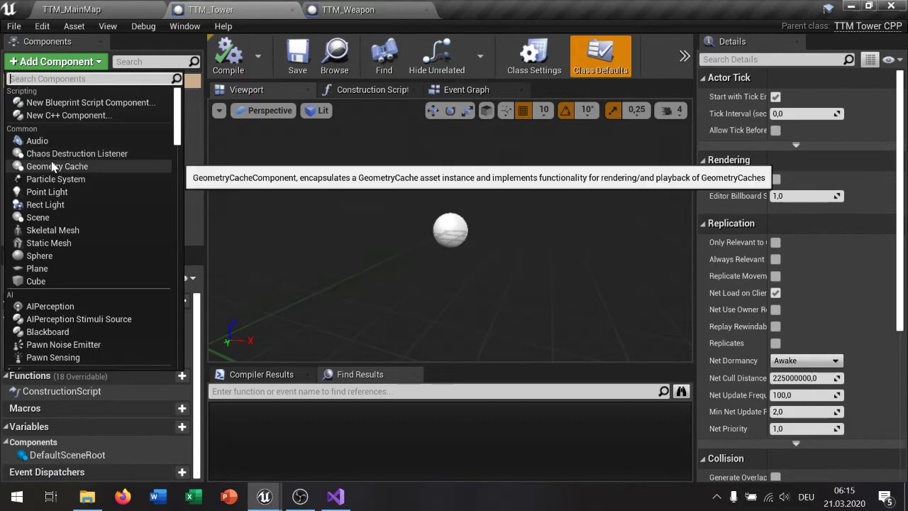
scroll(78, 185, down, 2)
scroll(78, 212, down, 2)
scroll(80, 212, down, 1)
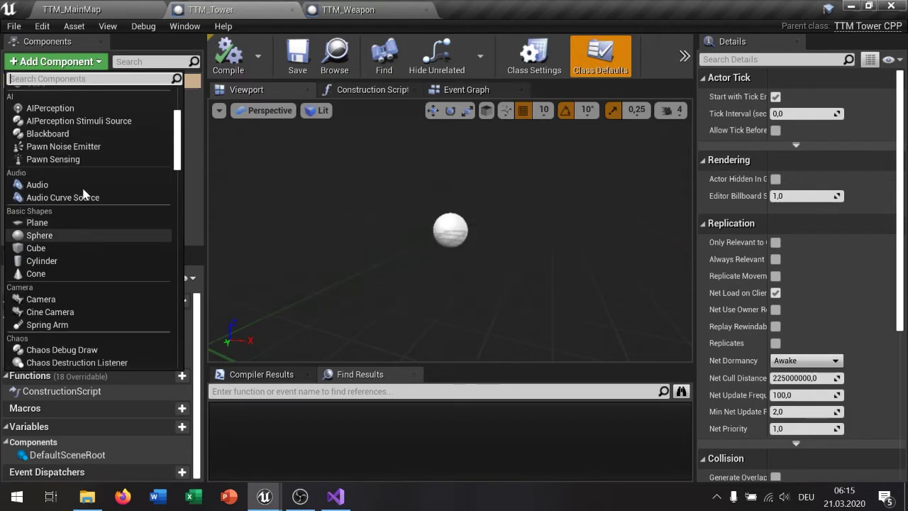
text(coll)
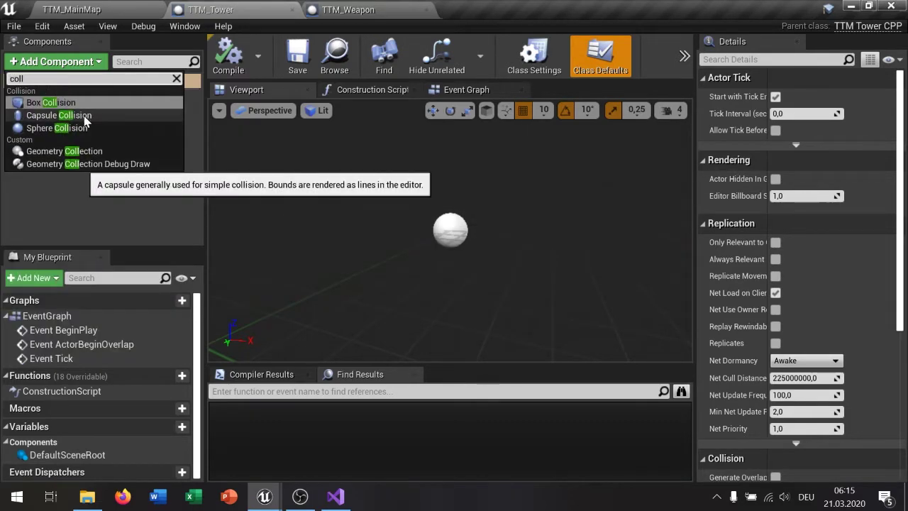
click(81, 112)
- Add a StaticMesh component under the Capsule, keeping its default name
click(92, 63)
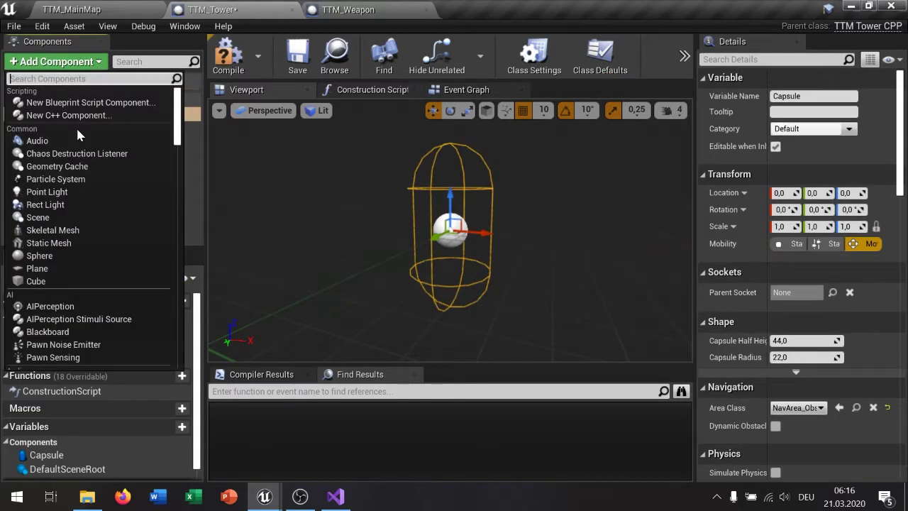
text(stat)
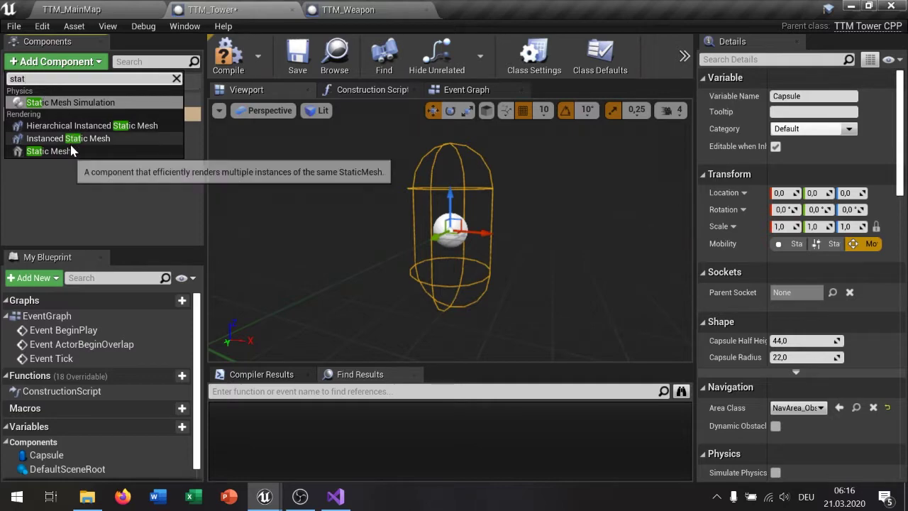
click(67, 150)
click(66, 151)
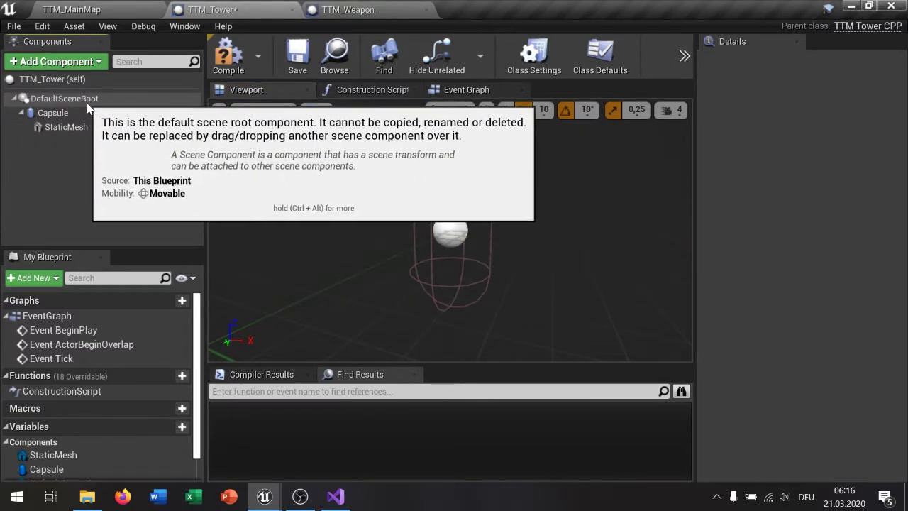
- Make the Capsule the root component and assign the TTM_TowerSphere mesh to the StaticMesh component
drag(54, 112, 52, 102)
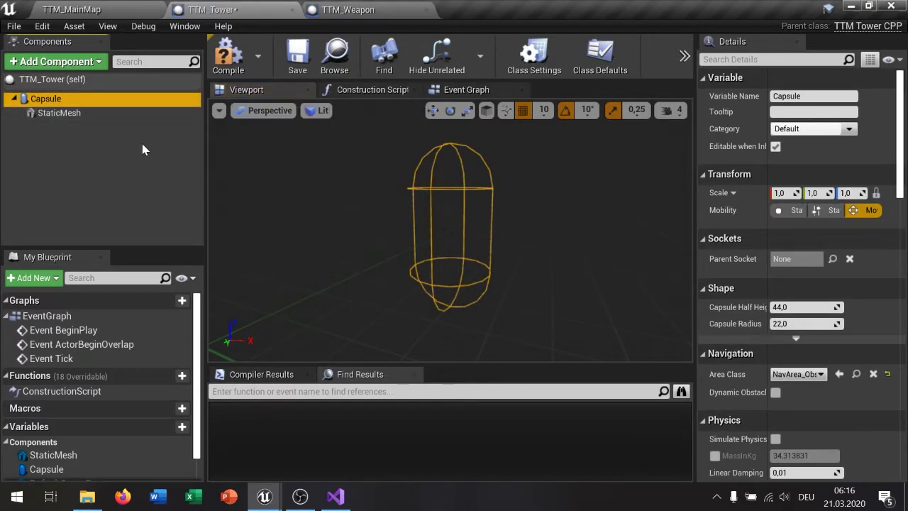
click(100, 117)
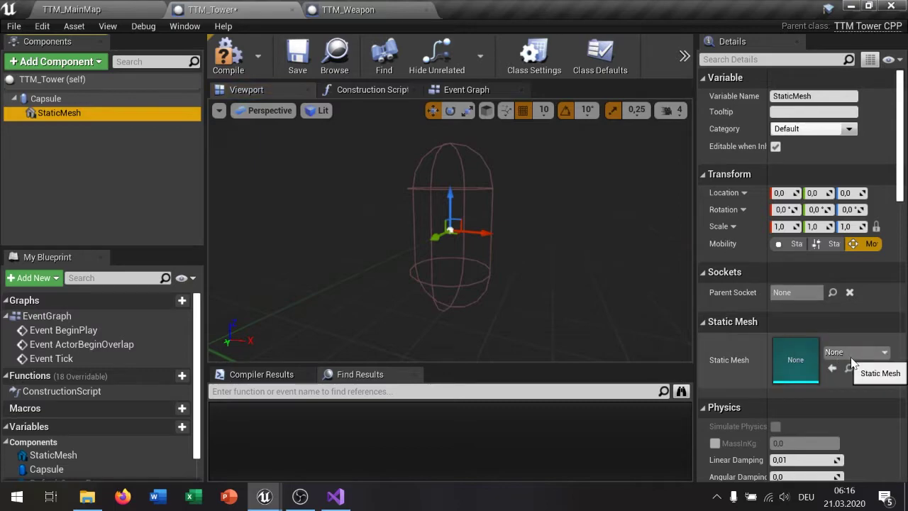
click(835, 352)
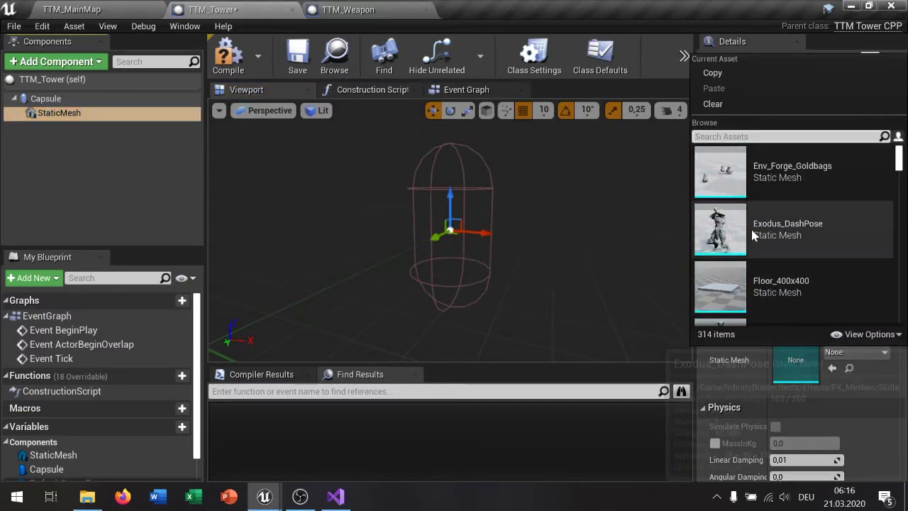
text(ttm)
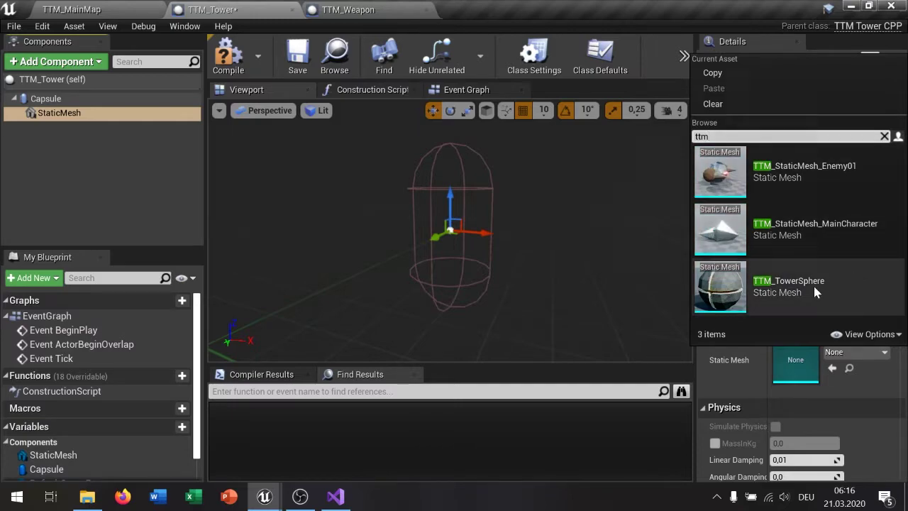
mouse_move(740, 288)
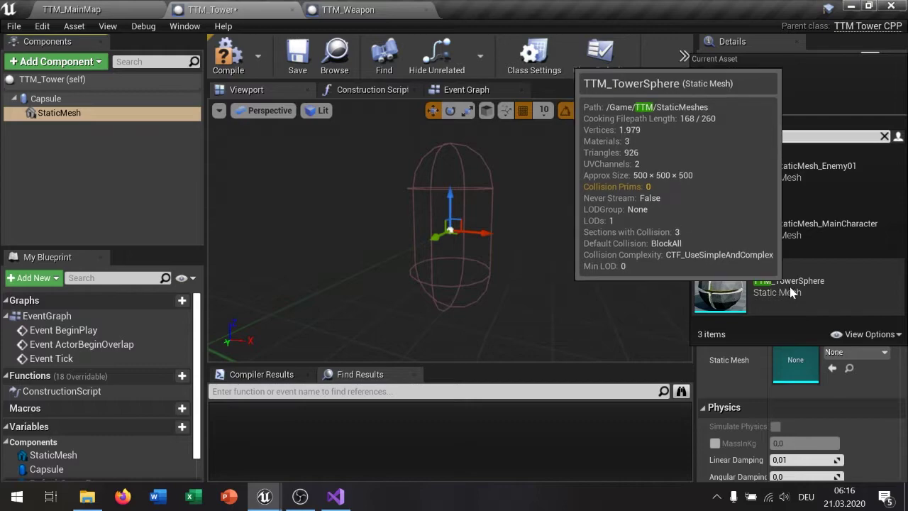
click(790, 286)
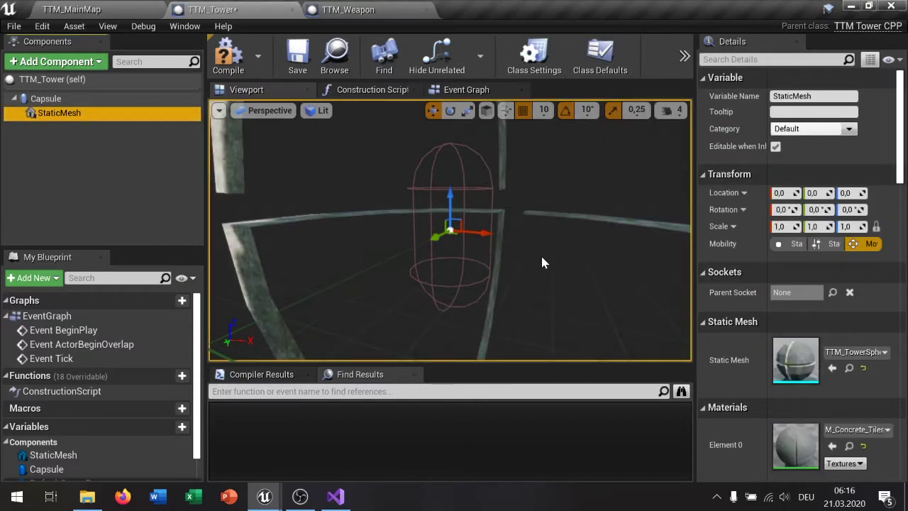
scroll(541, 256, down, 2)
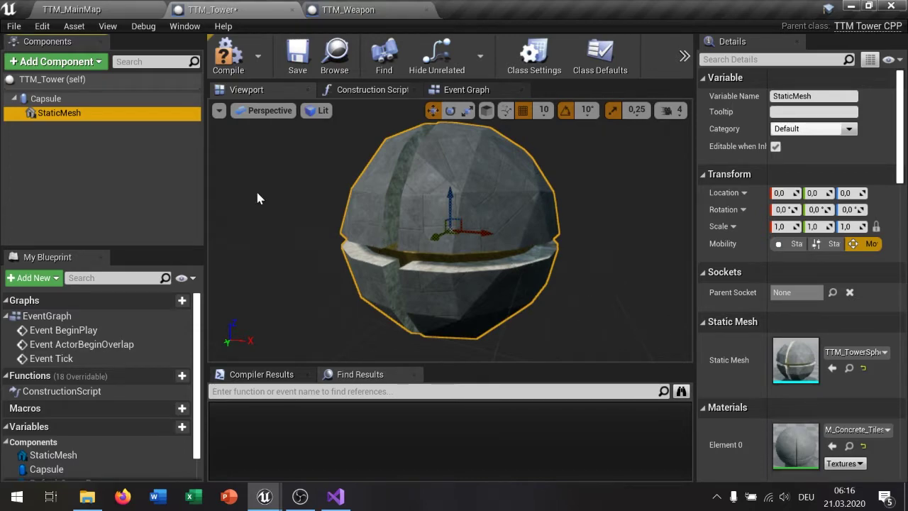
- Set the Capsule's half height and radius to 50
click(86, 100)
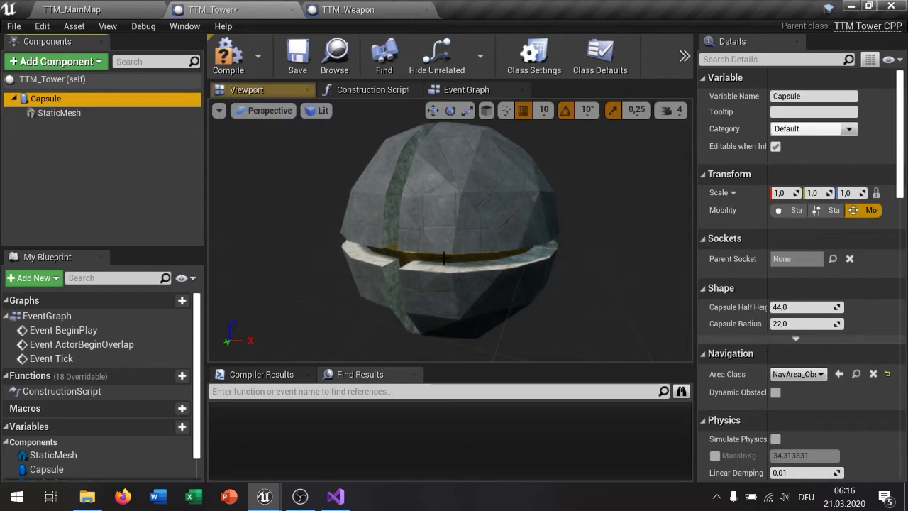
click(811, 307)
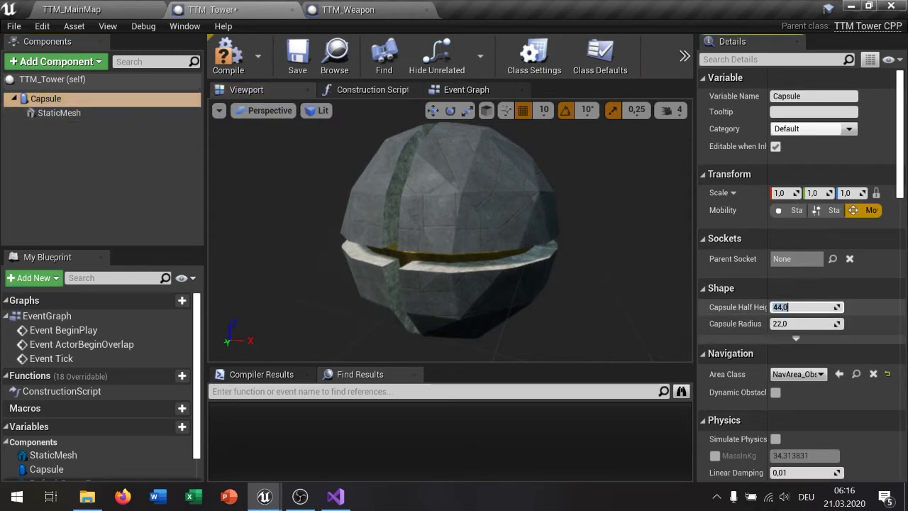
text(100)
key(Return)
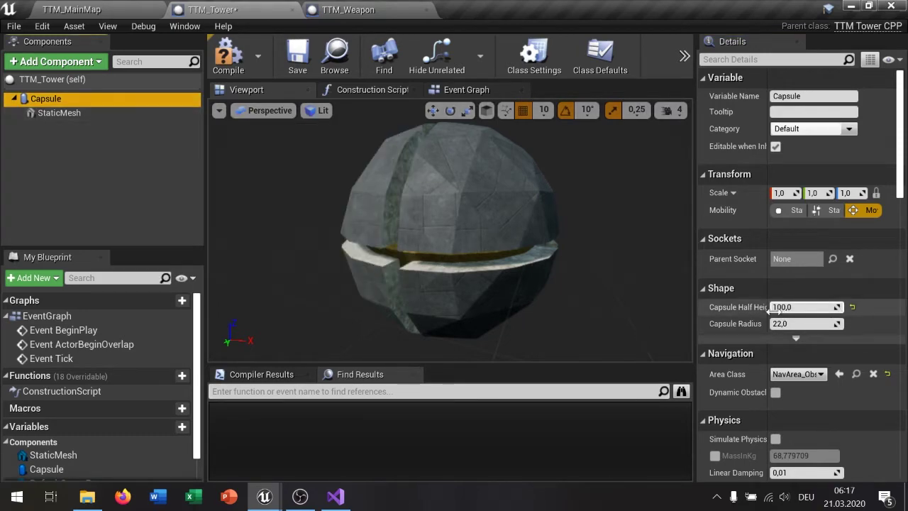
text(50)
key(Return)
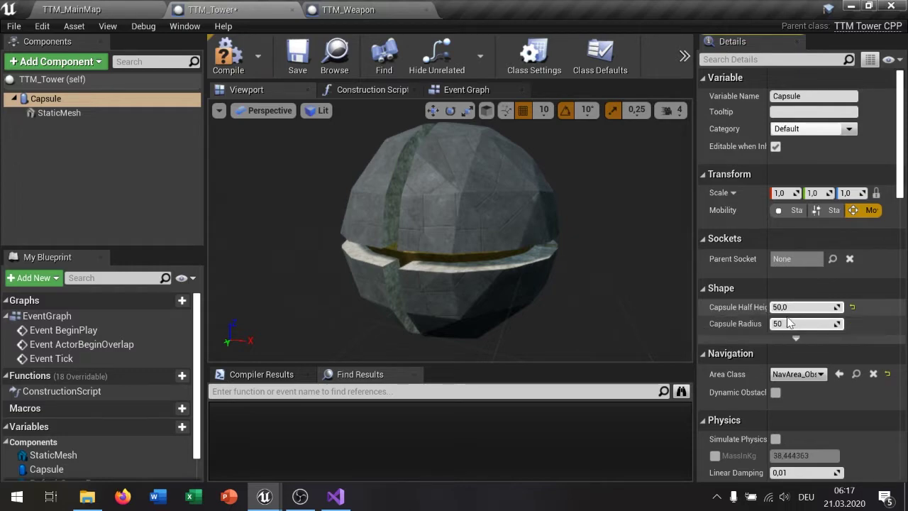
click(802, 324)
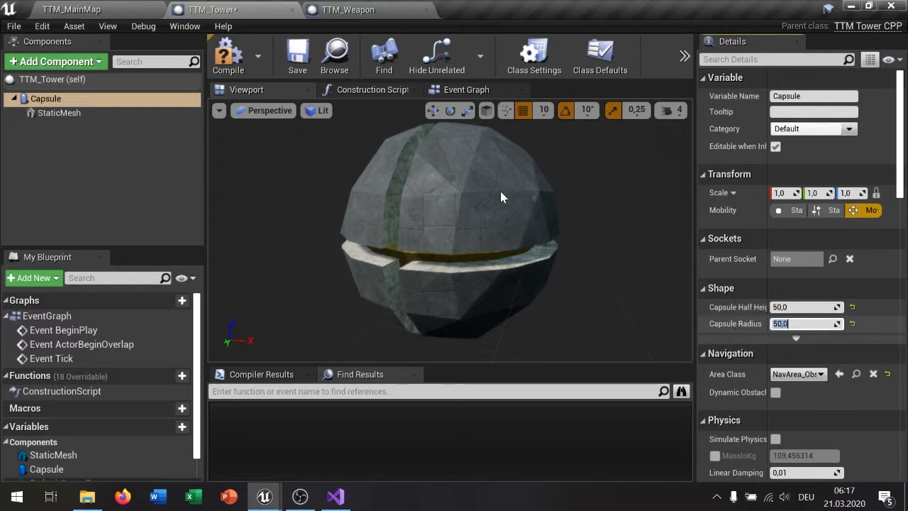
- Scale the StaticMesh sphere down to 0.2
click(64, 113)
click(786, 226)
text(0,2)
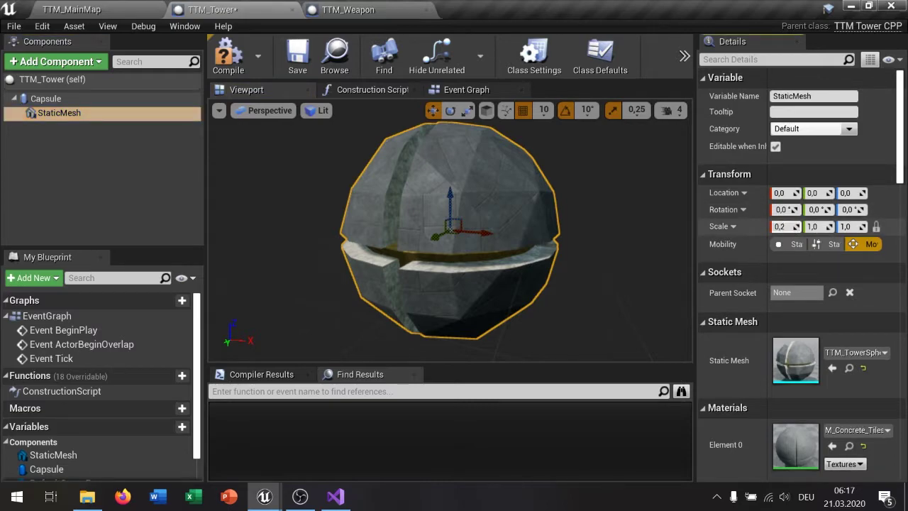
key(Return)
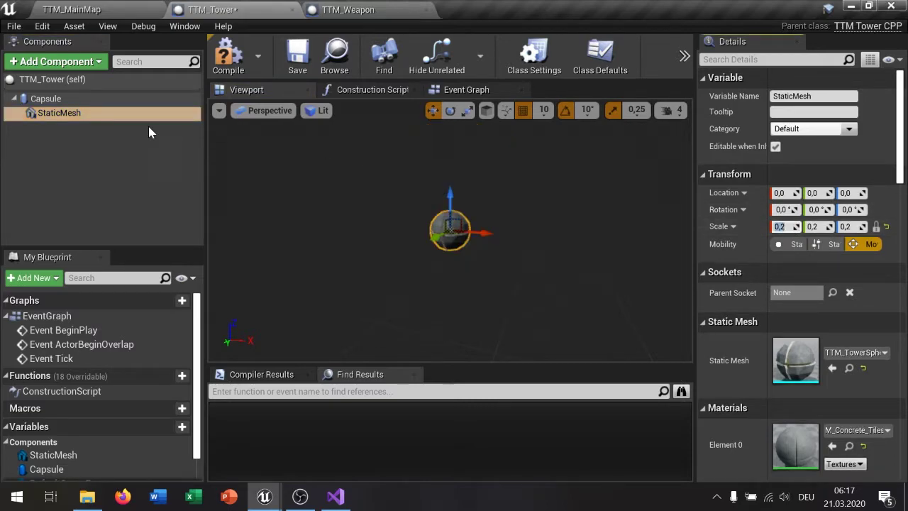
- Save and compile the TTM_Tower blueprint
click(113, 103)
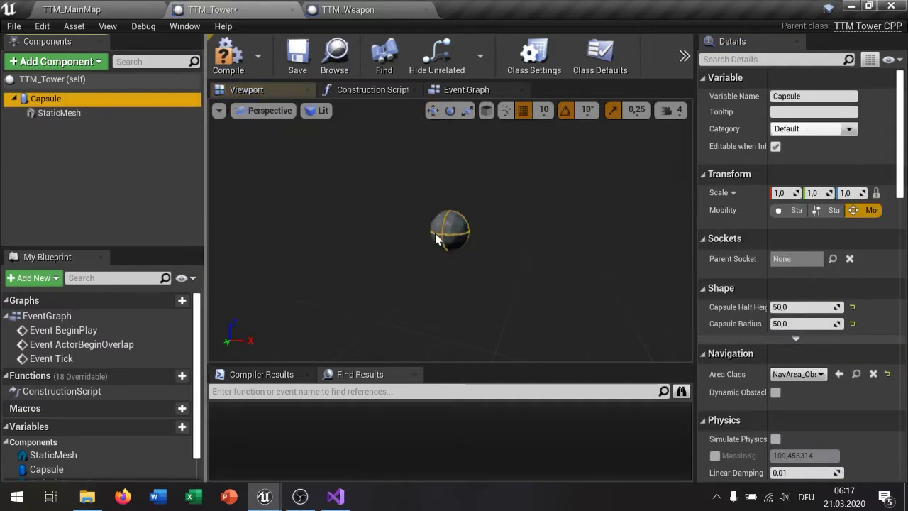
scroll(440, 212, up, 3)
scroll(439, 210, up, 5)
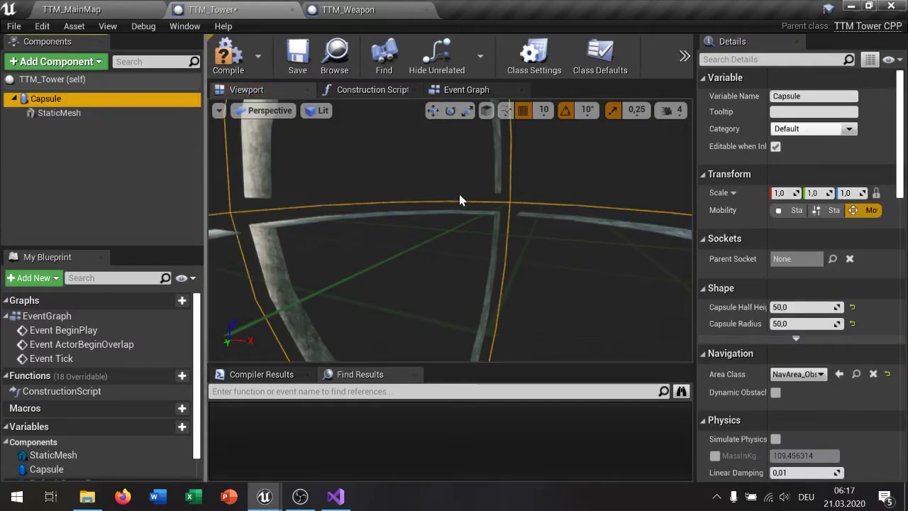
scroll(454, 202, down, 4)
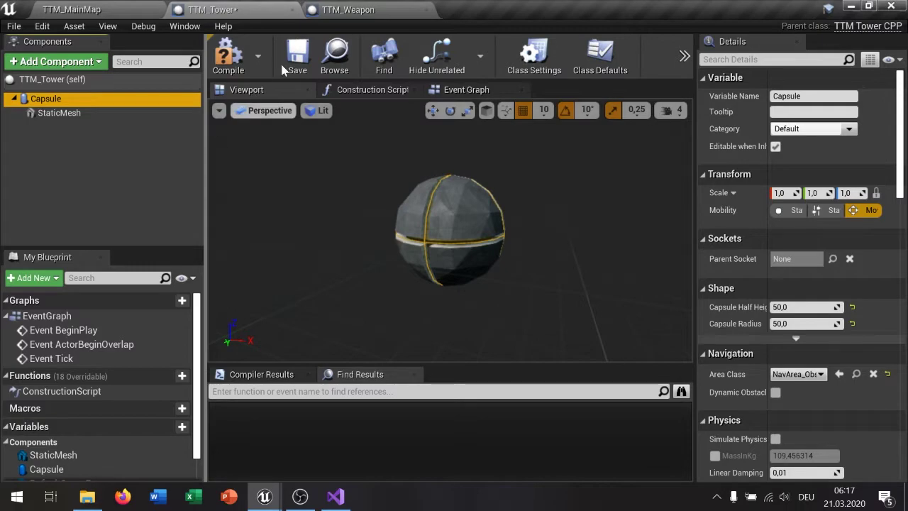
click(296, 56)
click(240, 57)
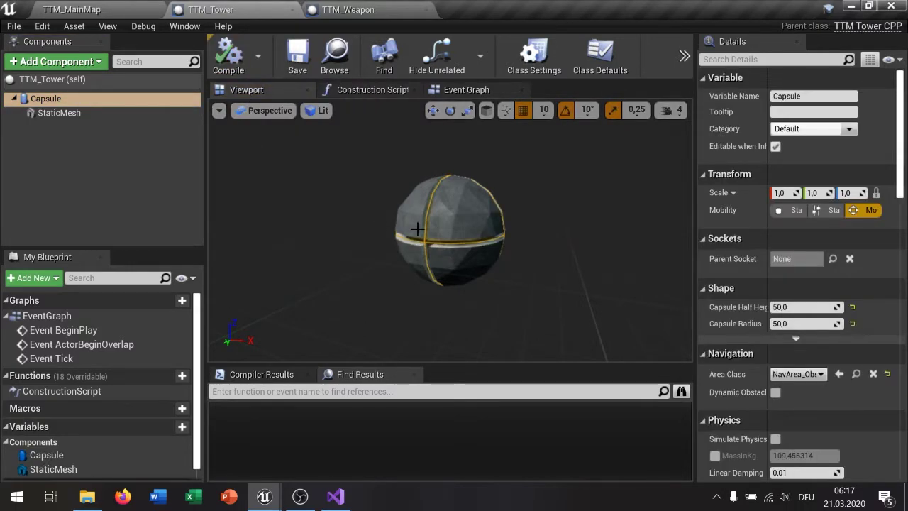
drag(141, 249, 185, 146)
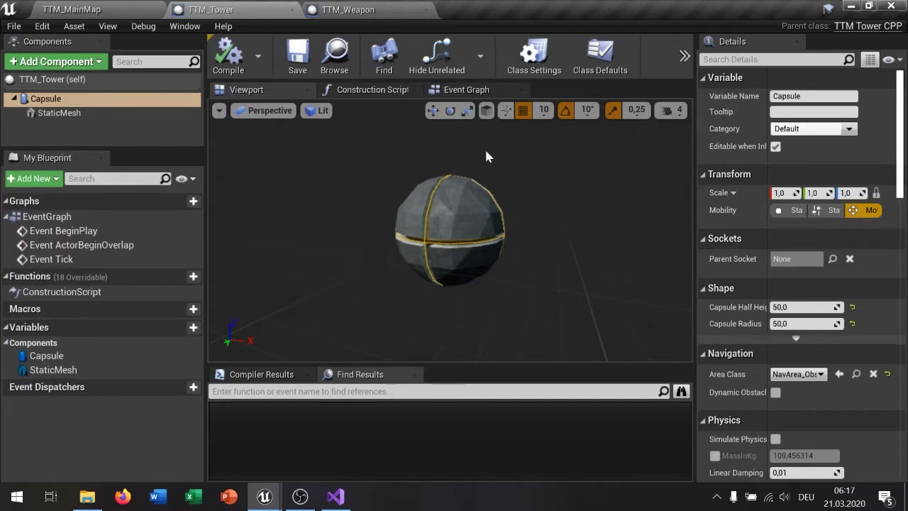
- Delete the three disabled default event nodes from the Event Graph
click(414, 91)
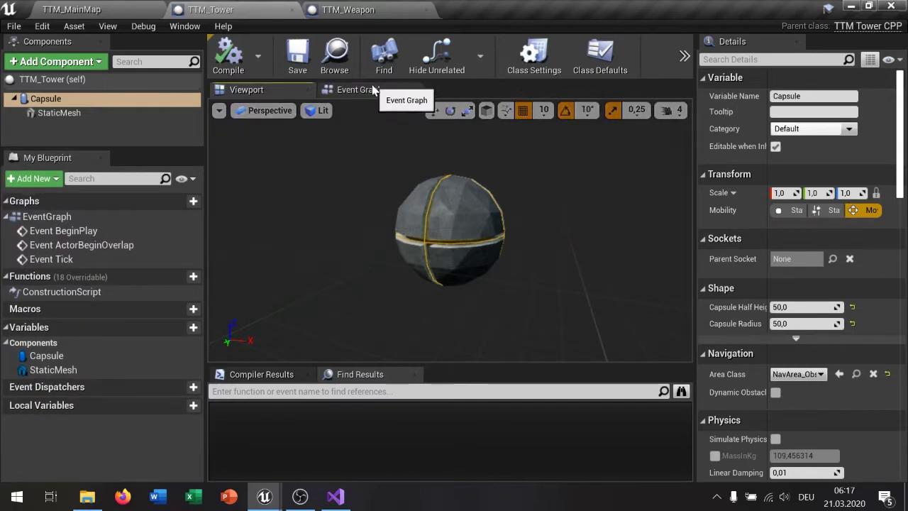
click(413, 91)
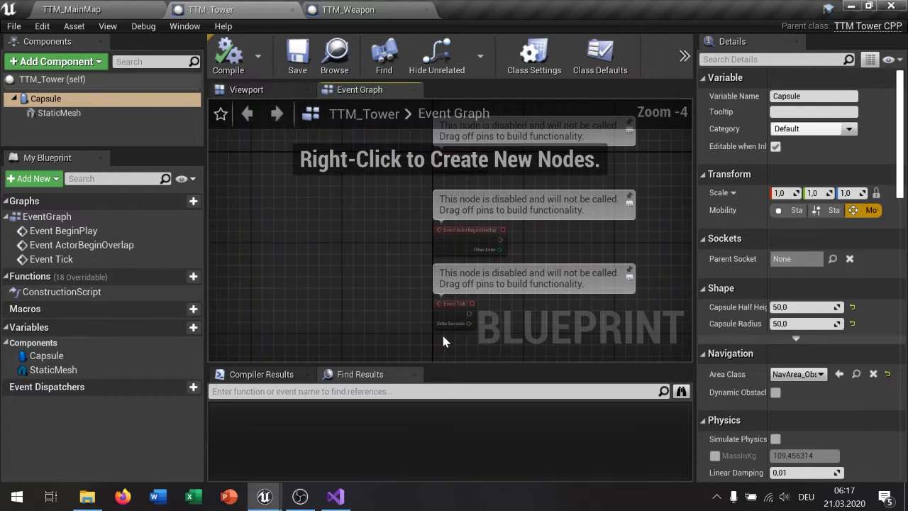
drag(441, 332, 381, 115)
key(Delete)
right_drag(381, 122, 225, 129)
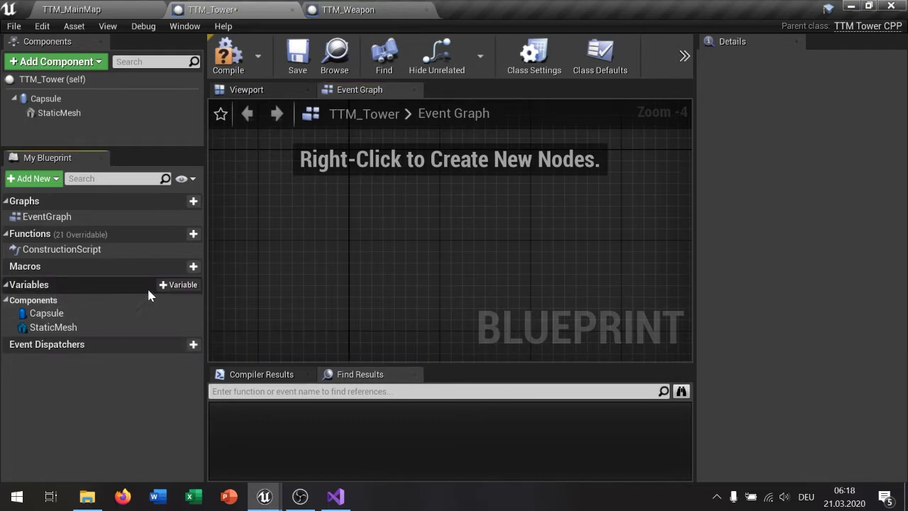
- Add a WeaponList variable as an array of TTM Weapon object references
click(196, 286)
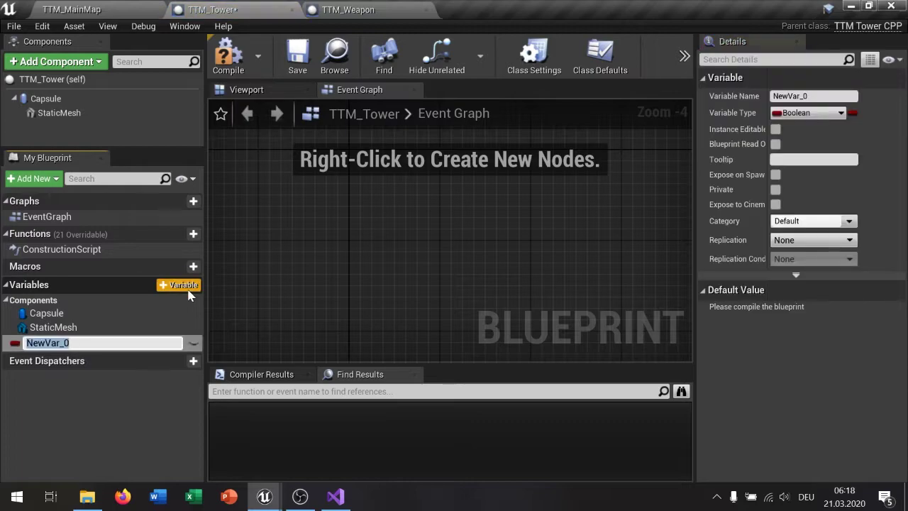
text(WeaponLi)
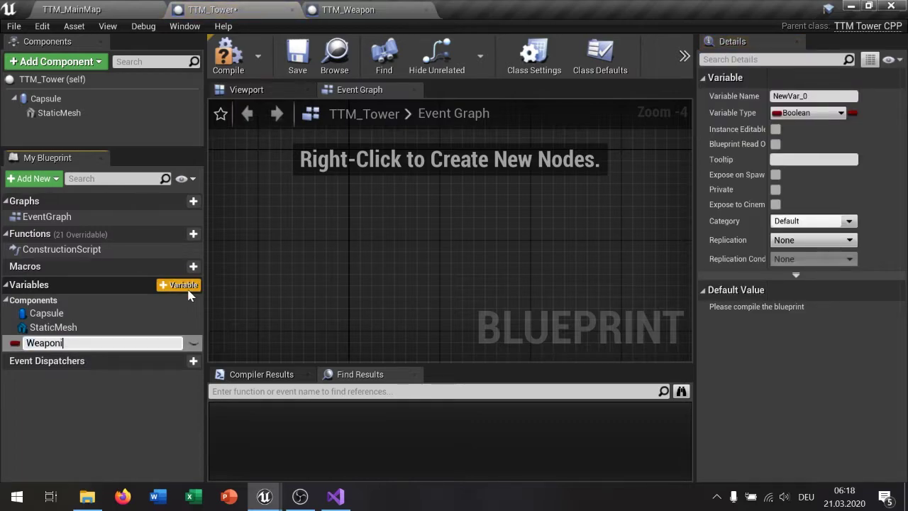
text(st)
click(14, 343)
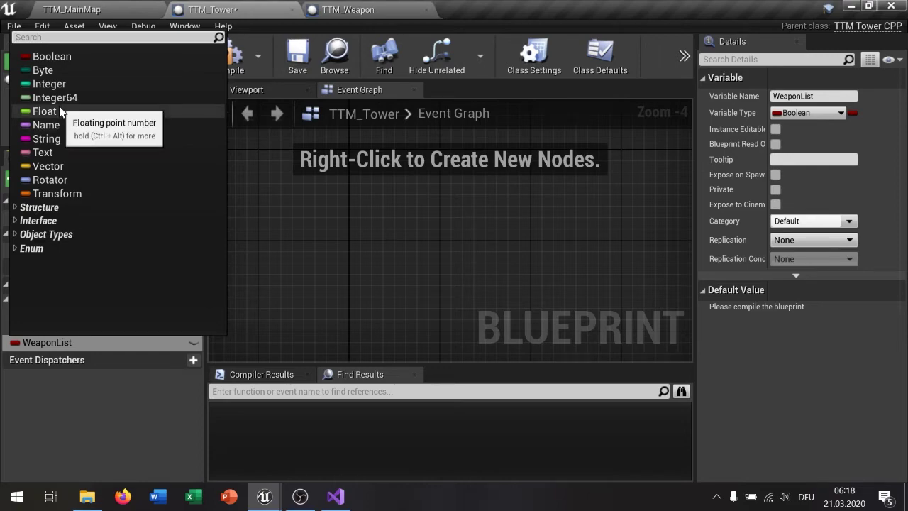
text(wea)
mouse_move(89, 71)
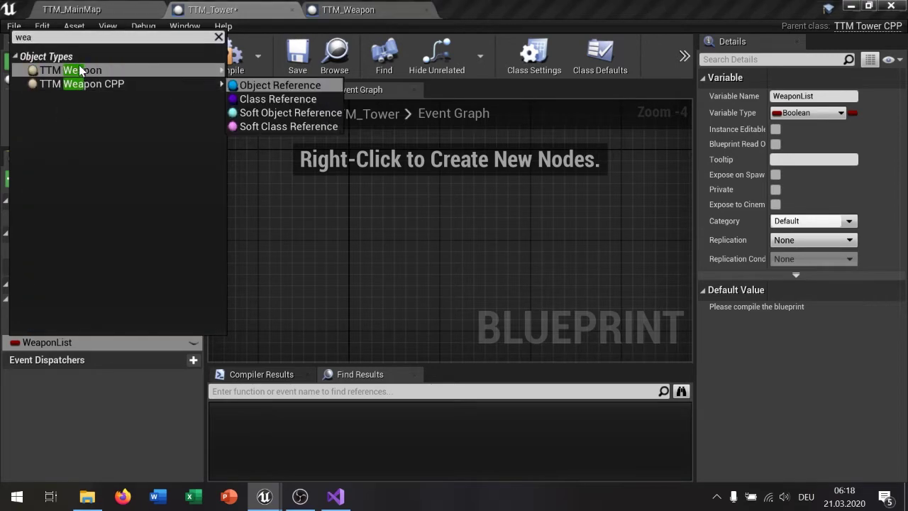
mouse_move(166, 71)
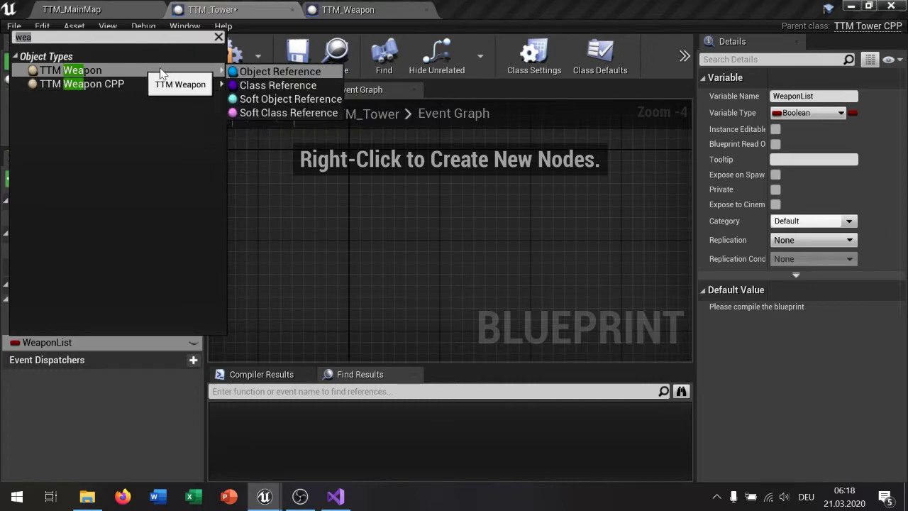
click(257, 74)
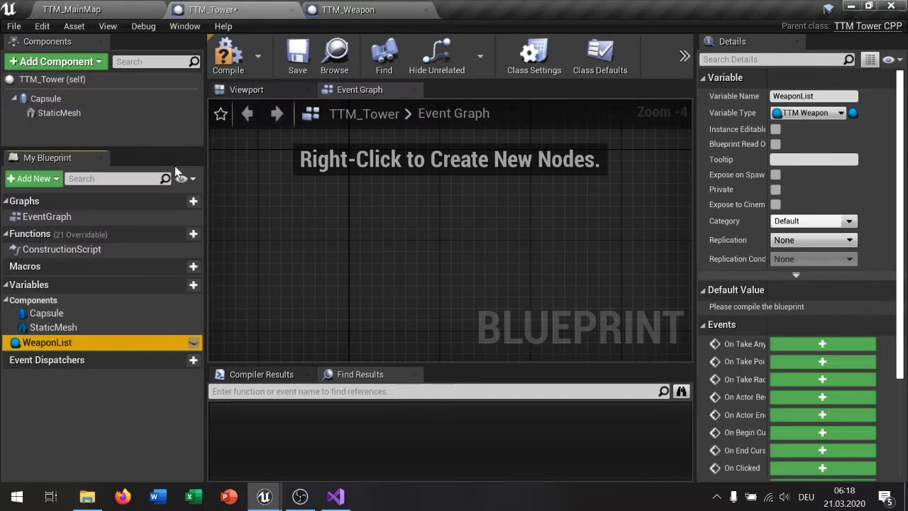
click(853, 114)
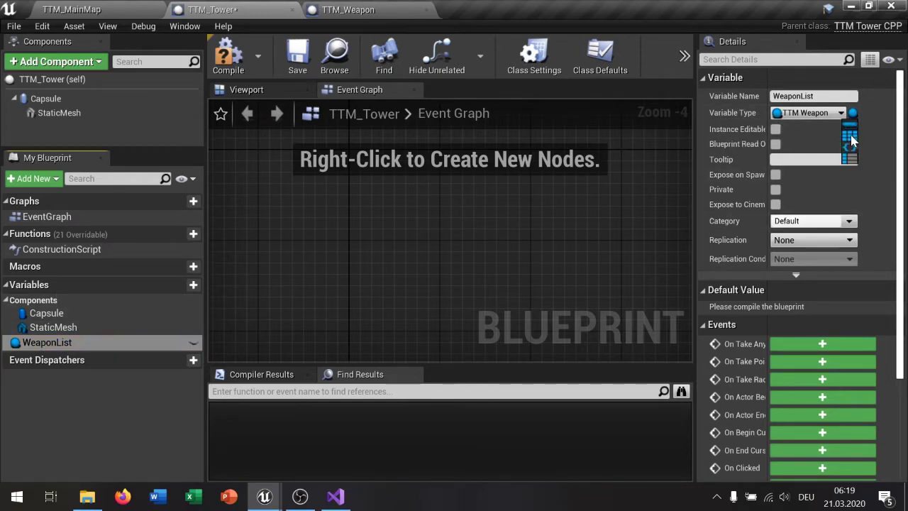
click(851, 135)
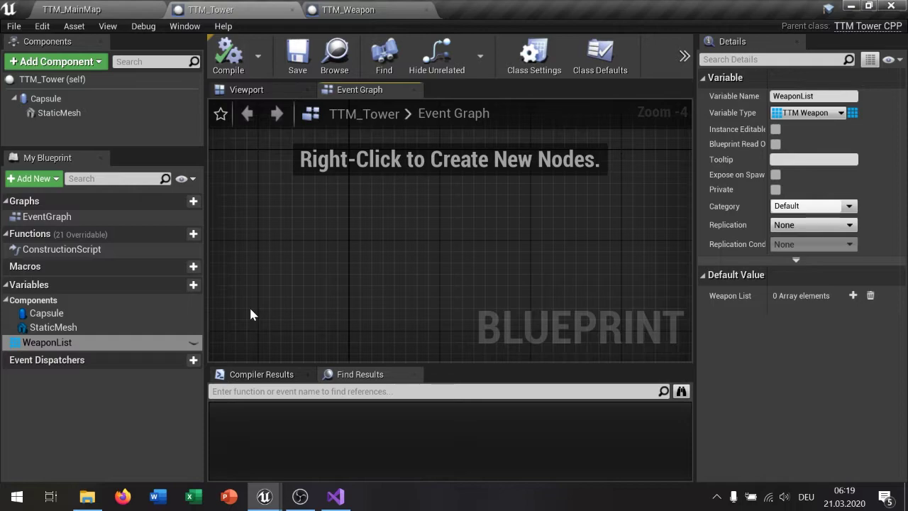
click(5, 300)
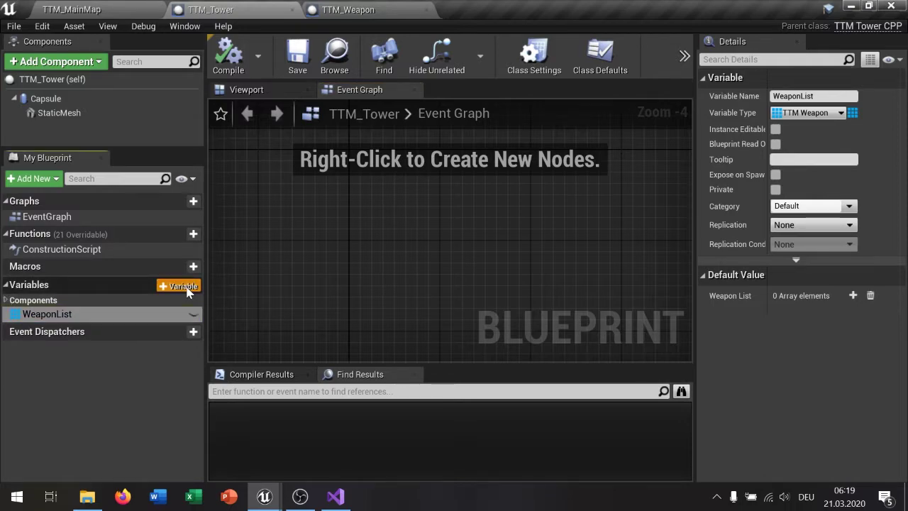
- Add a new variable typed as a single Actor object reference
click(186, 287)
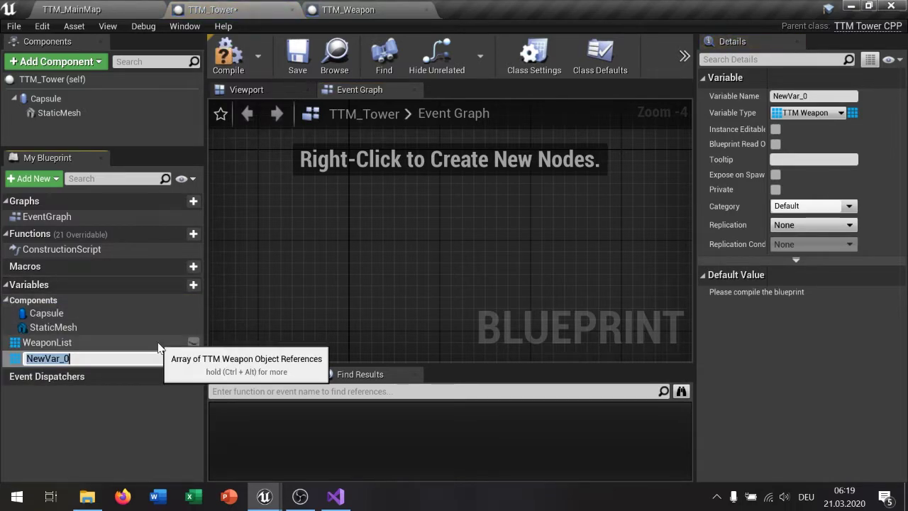
click(805, 112)
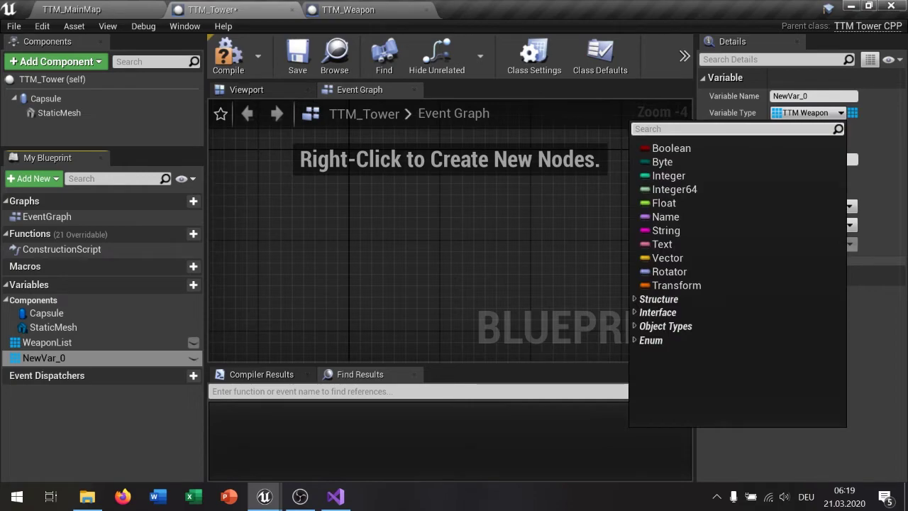
text(actor)
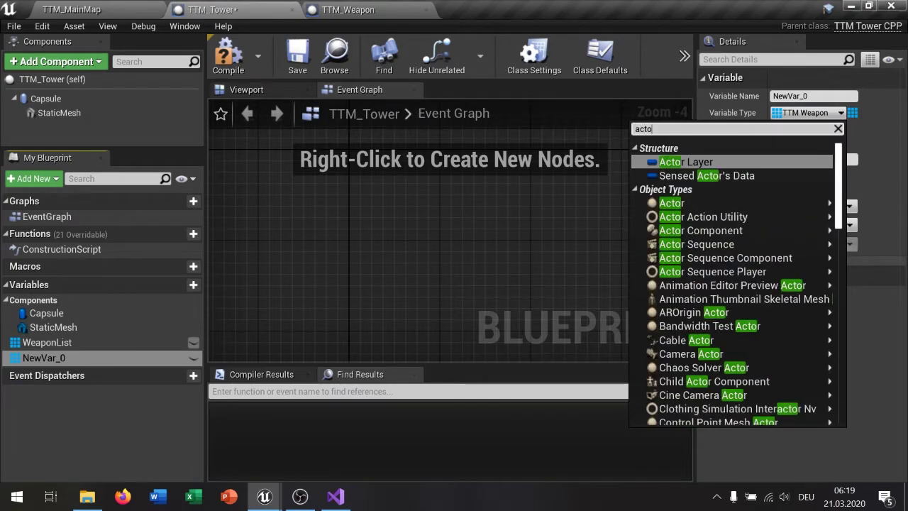
mouse_move(666, 203)
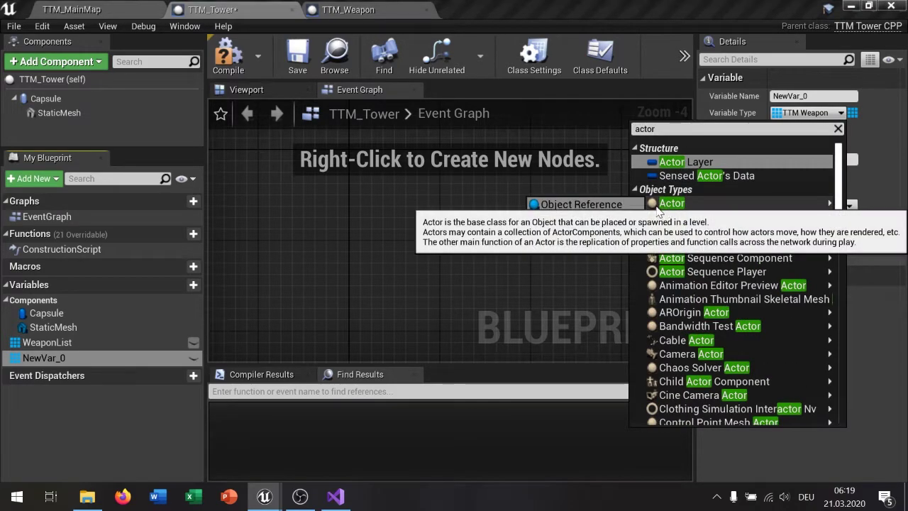
click(597, 203)
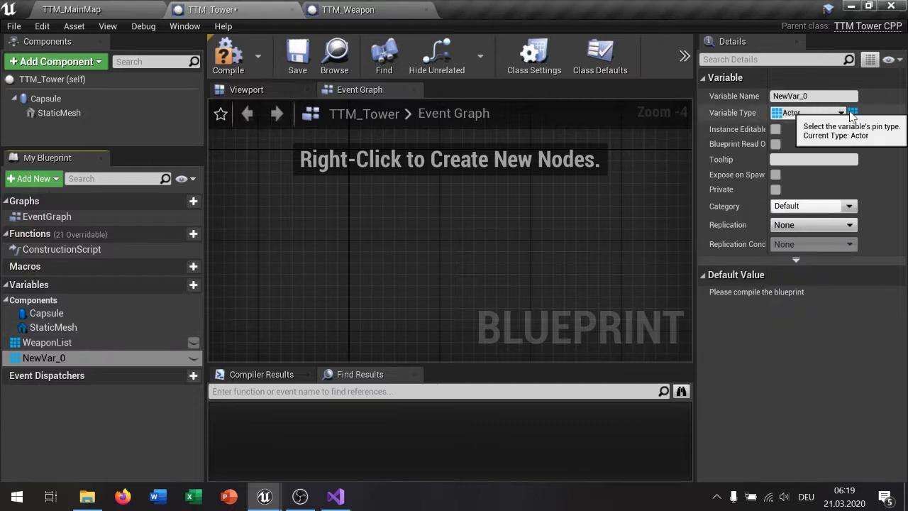
click(852, 112)
click(852, 128)
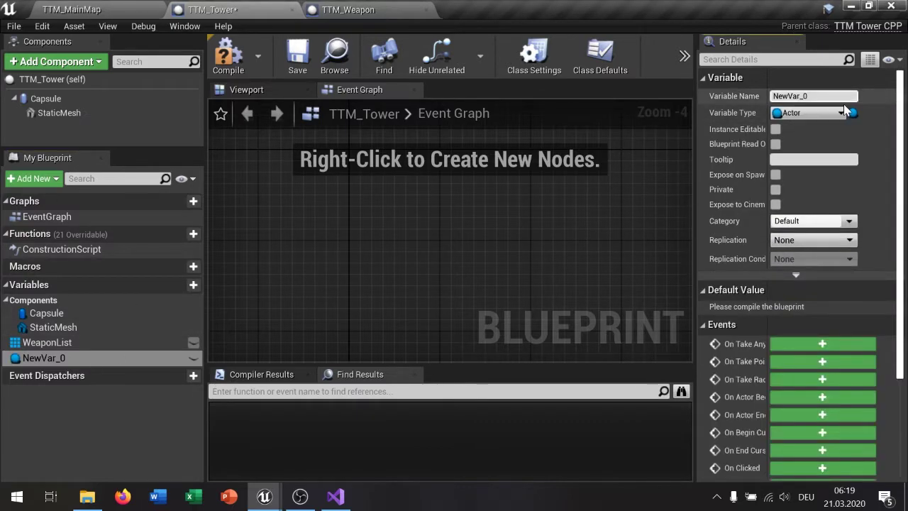
- Rename the new Actor variable to 'Owner/CharacterActor'
click(128, 343)
click(115, 358)
right_click(114, 360)
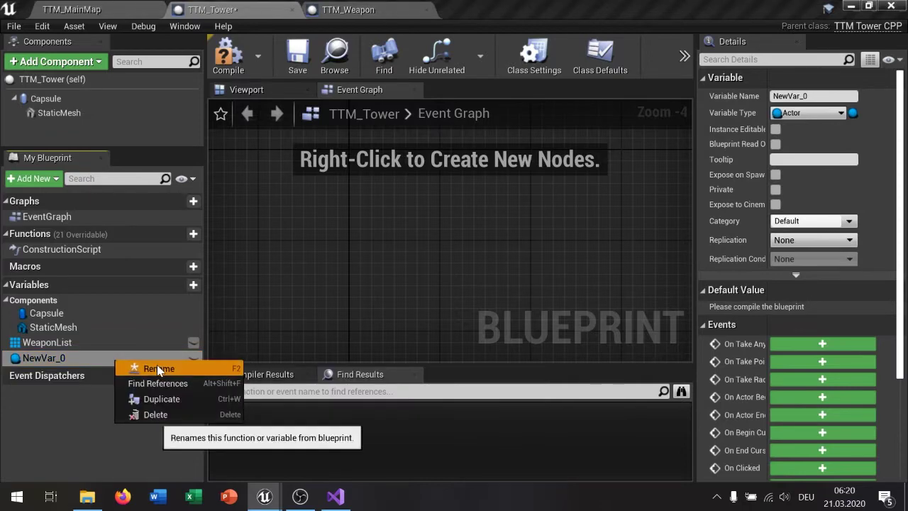
click(158, 368)
text(Owner/CharacterActor)
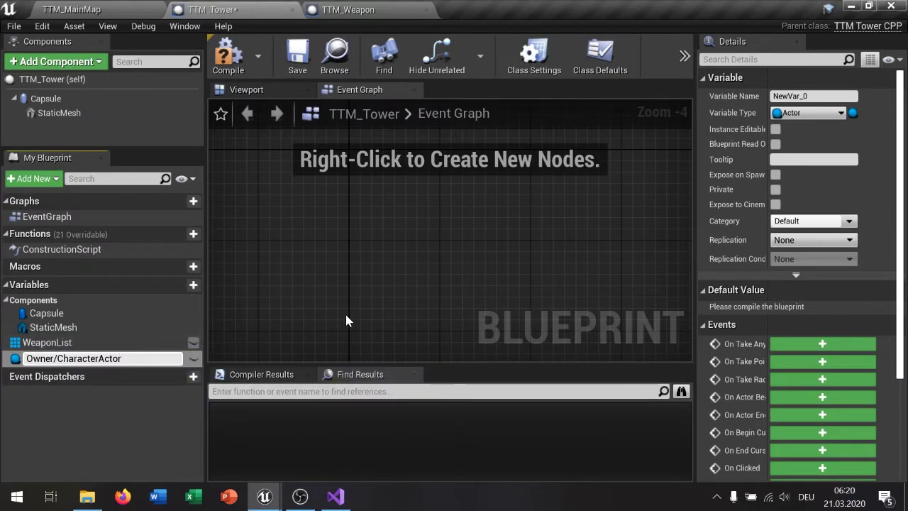
key(Return)
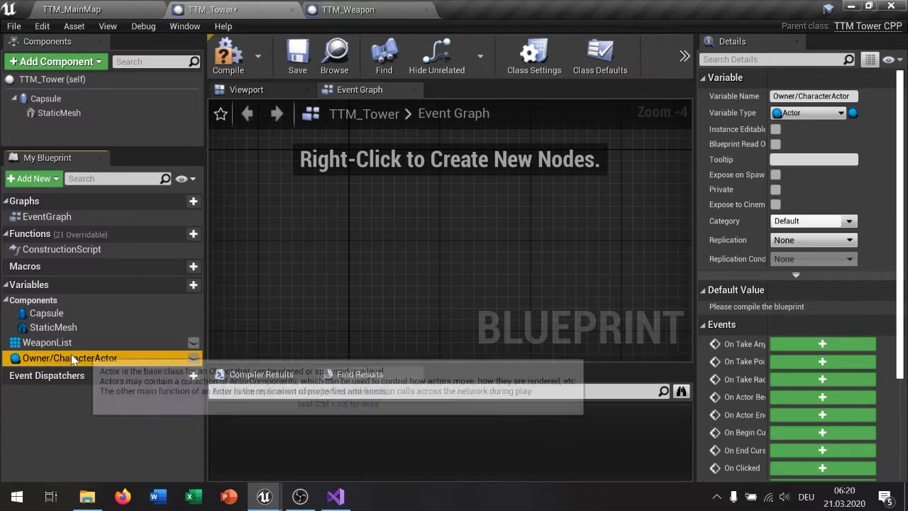
click(186, 286)
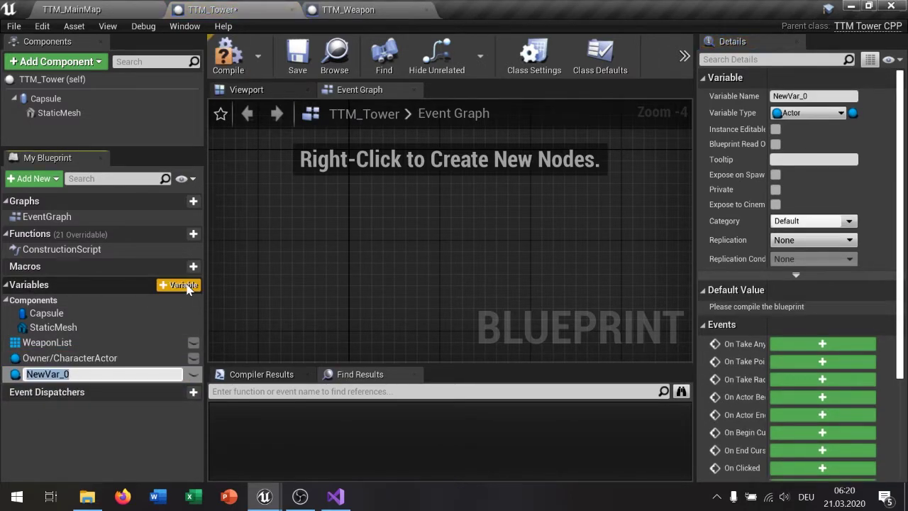
- Name the new variable 'IsDead?' and make it a Boolean
text(IsDead?)
key(Return)
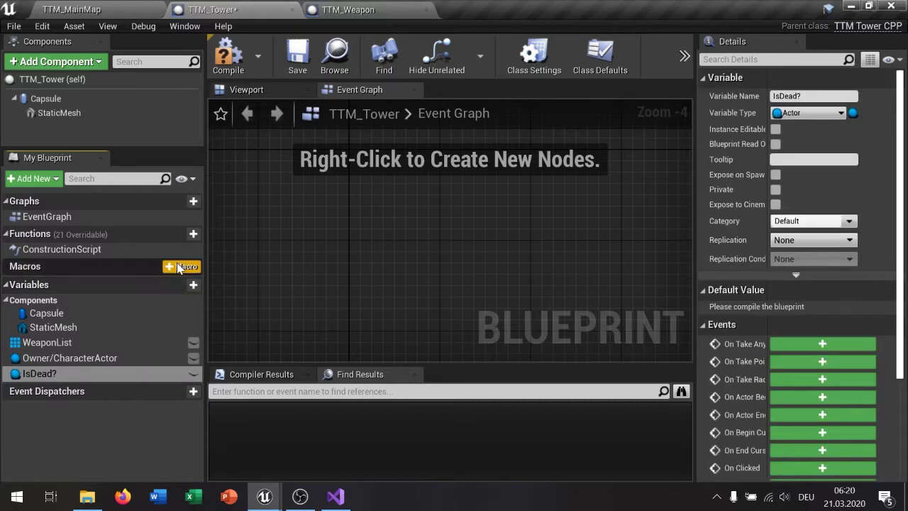
click(836, 113)
click(671, 149)
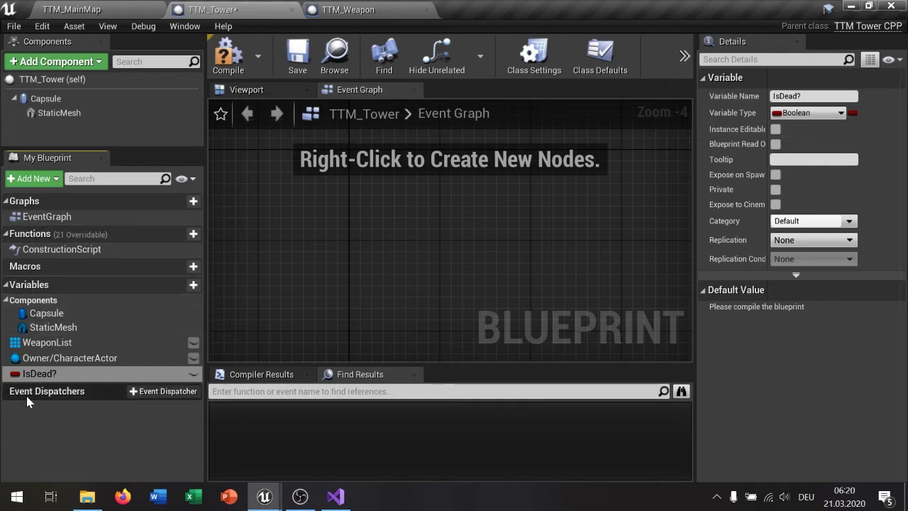
- Add Integer variables Team and TowerIndex, plus a UnitAttributes variable
click(193, 284)
click(815, 115)
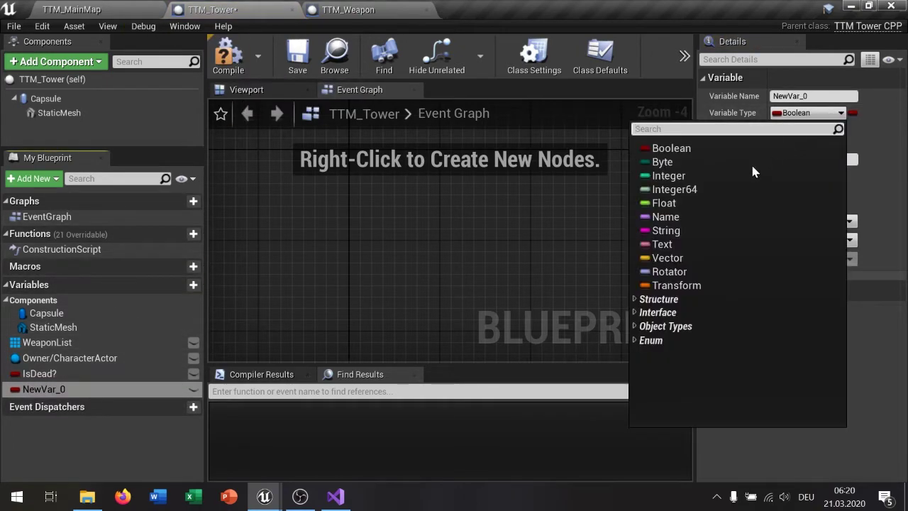
click(725, 177)
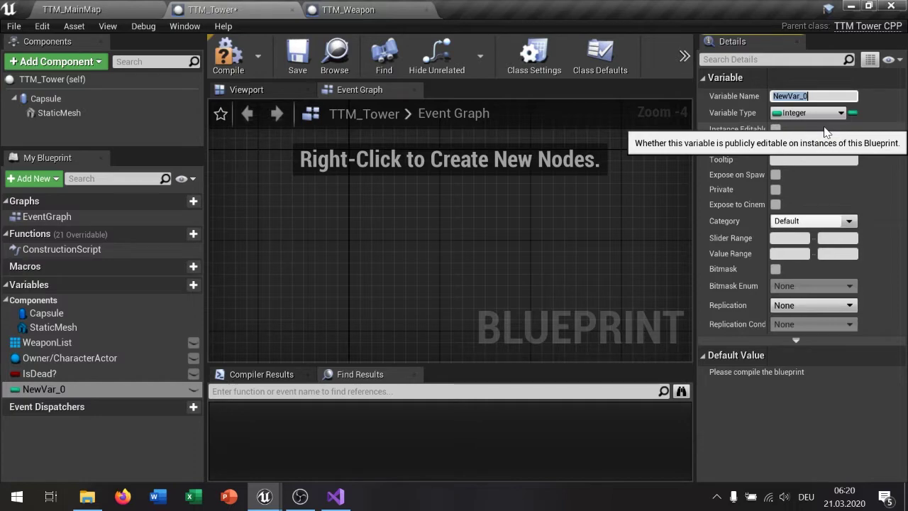
text(Team)
key(Return)
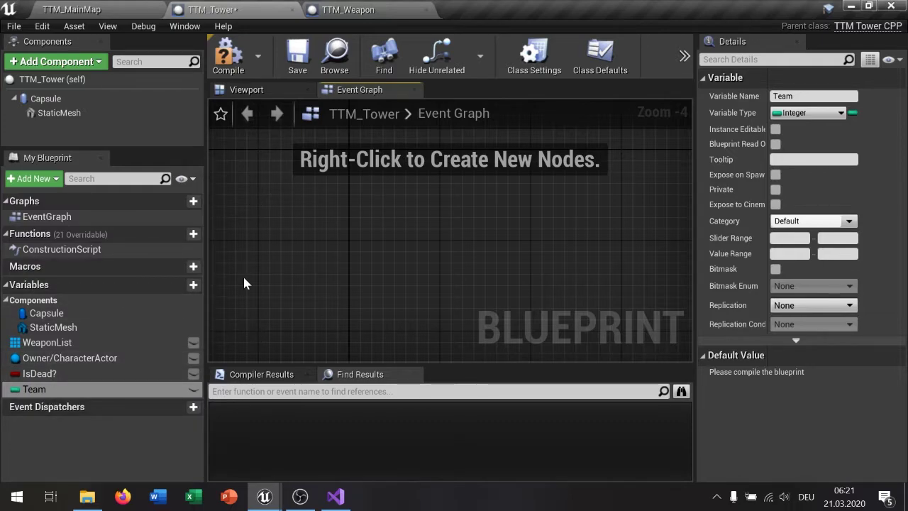
click(194, 288)
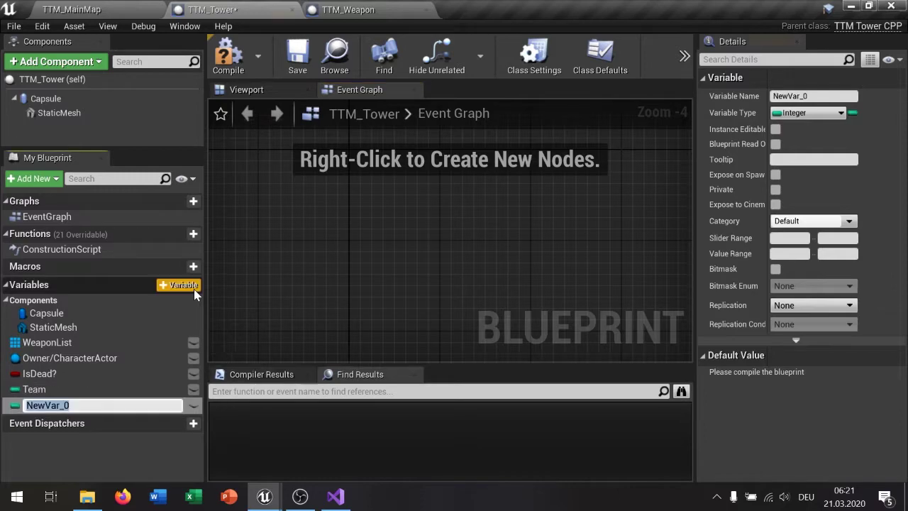
text(Towe)
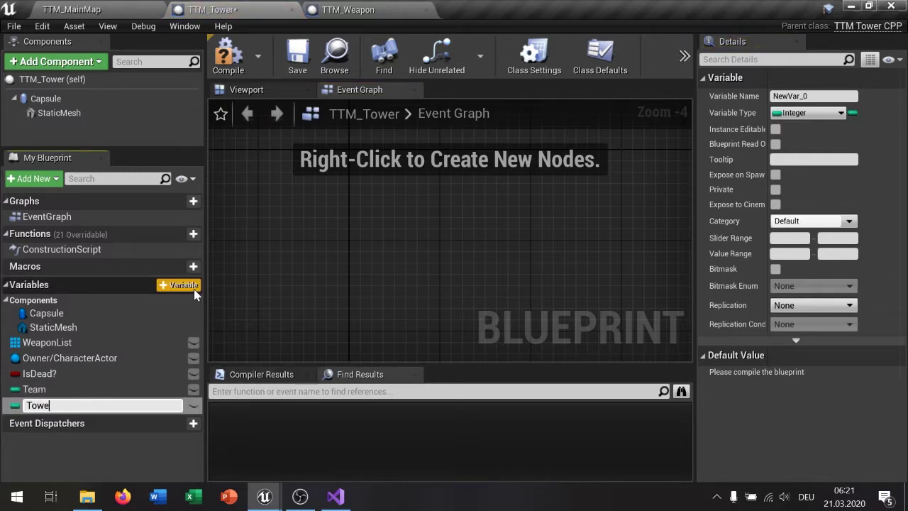
text(rIndex)
key(Return)
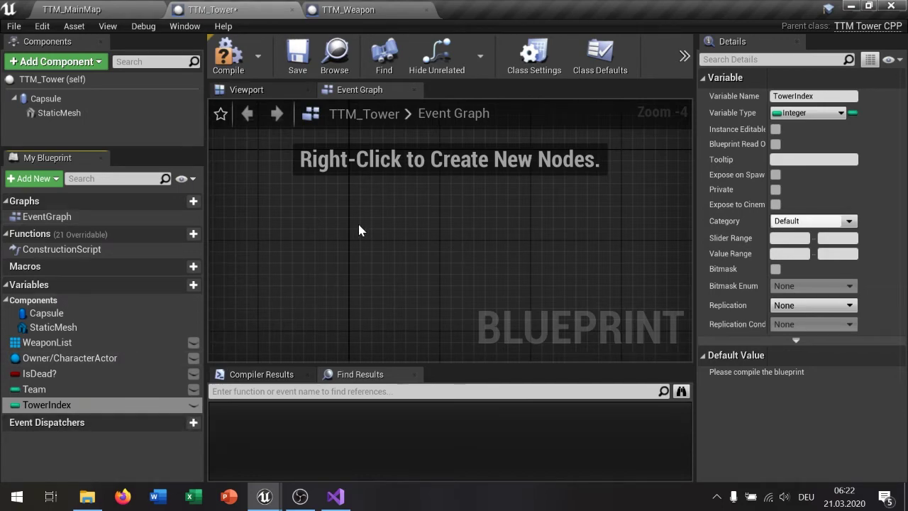
click(178, 285)
text(UnitA)
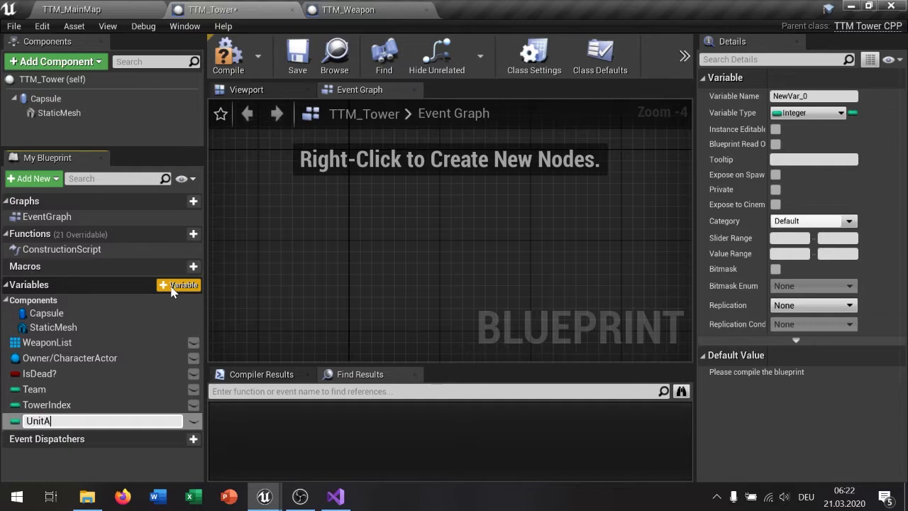
text(ttributes)
key(Return)
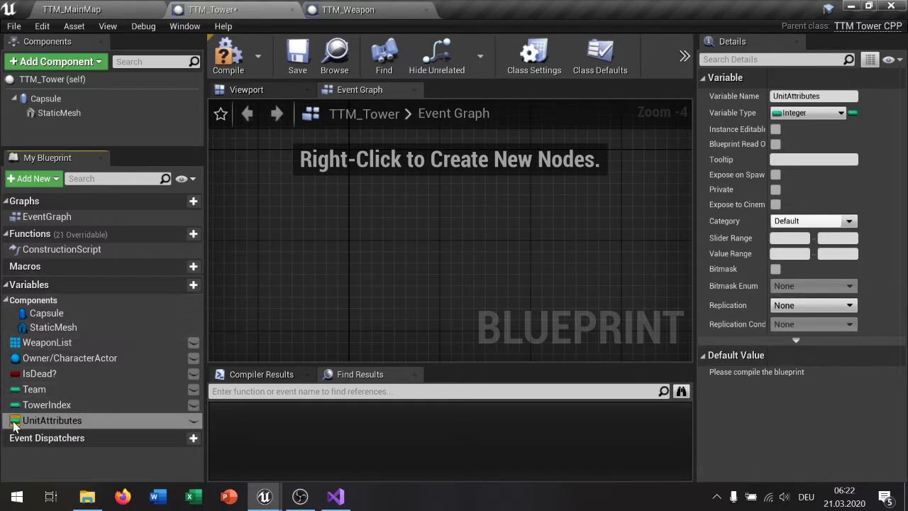
- Type UnitAttributes as the TTM Unit Attributes structure and save TTM_Tower
click(14, 420)
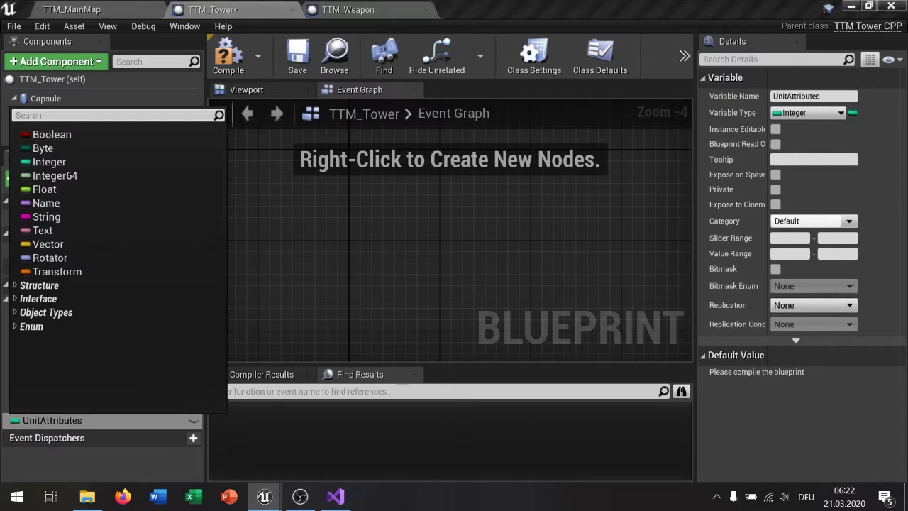
text(unit a)
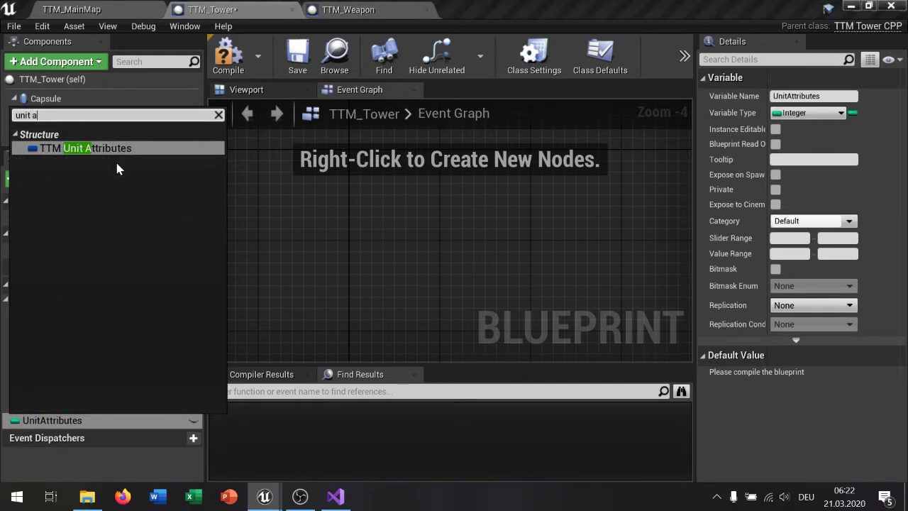
click(113, 148)
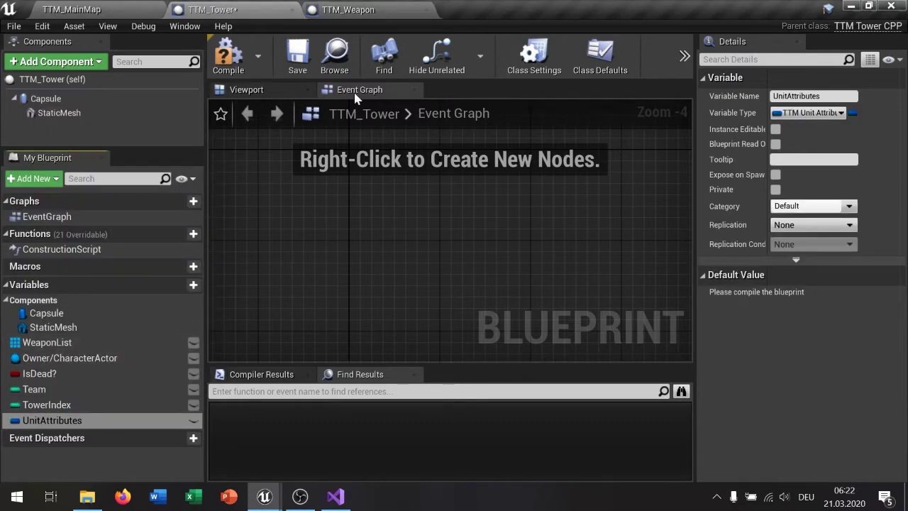
click(297, 57)
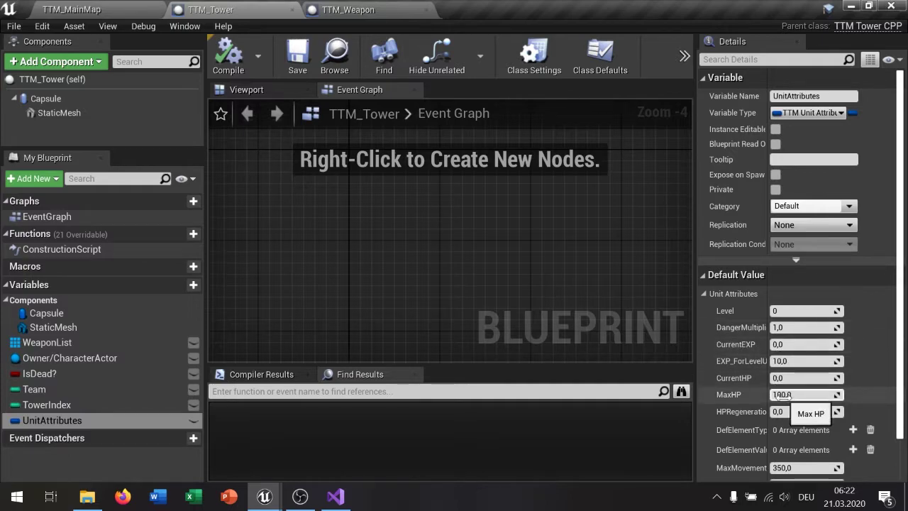
scroll(754, 385, down, 2)
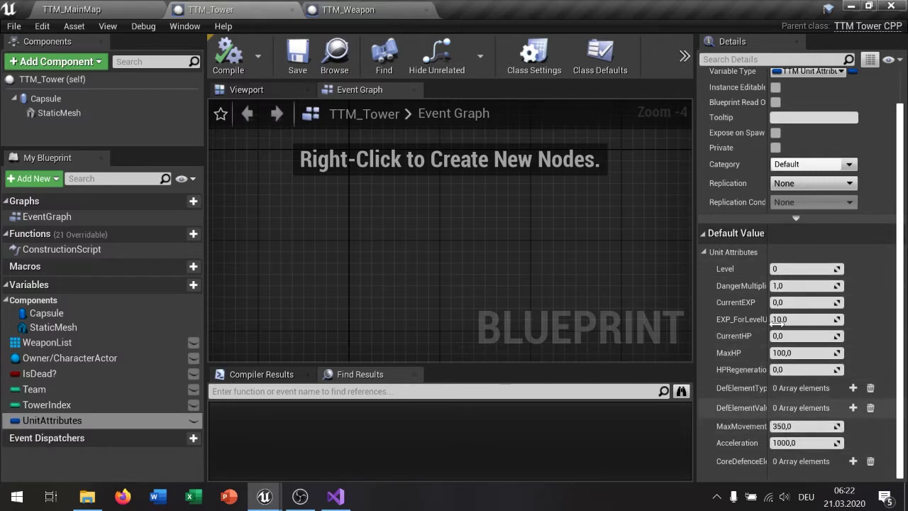
click(704, 253)
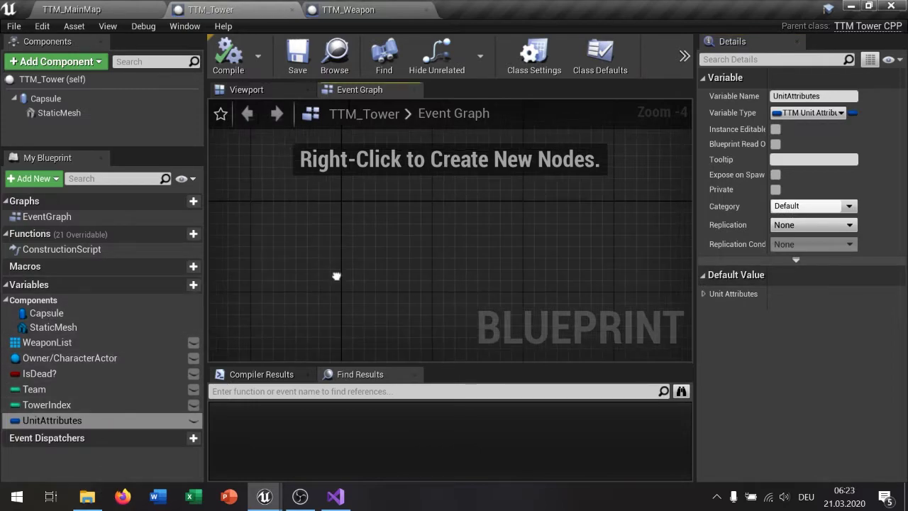
mouse_move(336, 276)
right_down()
mouse_move(292, 281)
mouse_move(321, 225)
right_up()
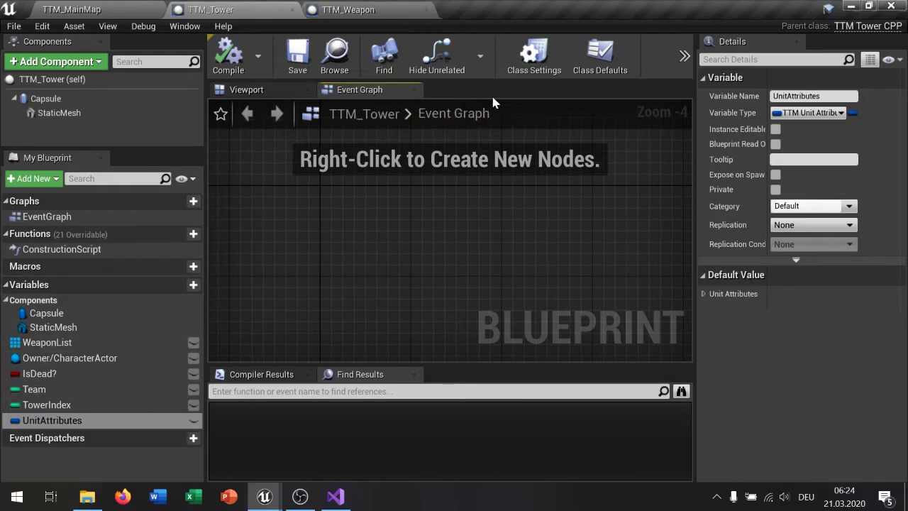
- Add the TTM_Damageable interface in Class Settings and save TTM_Tower
click(550, 63)
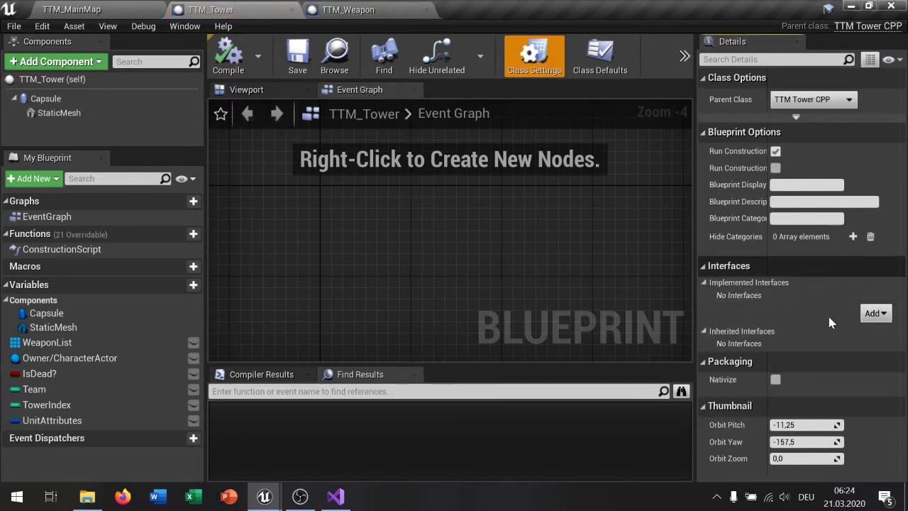
click(875, 313)
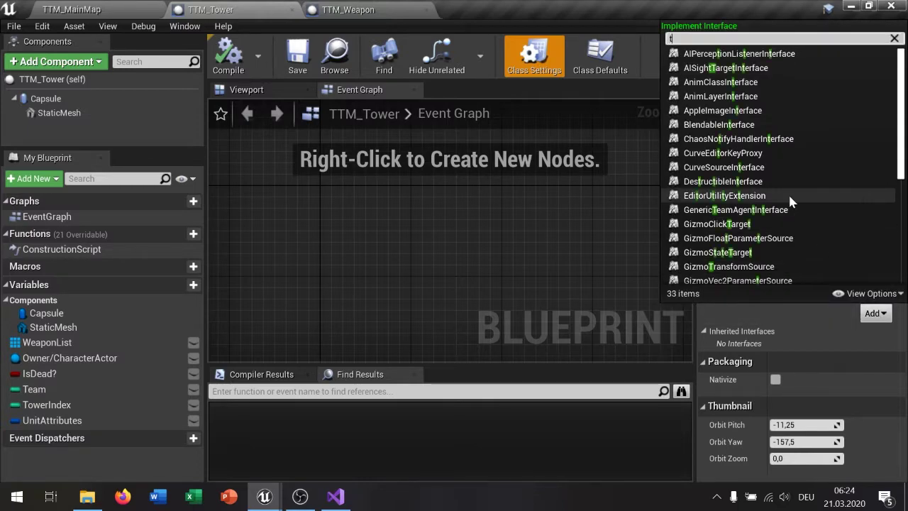
text(tt)
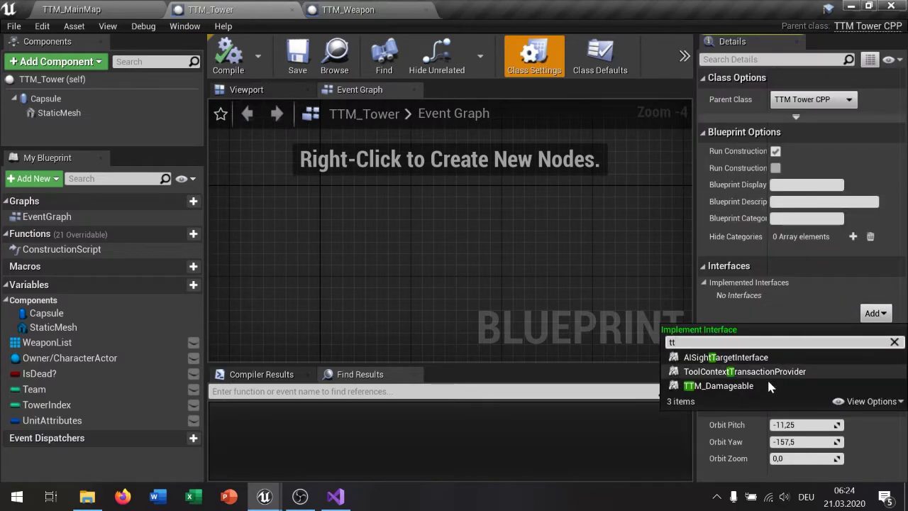
click(763, 384)
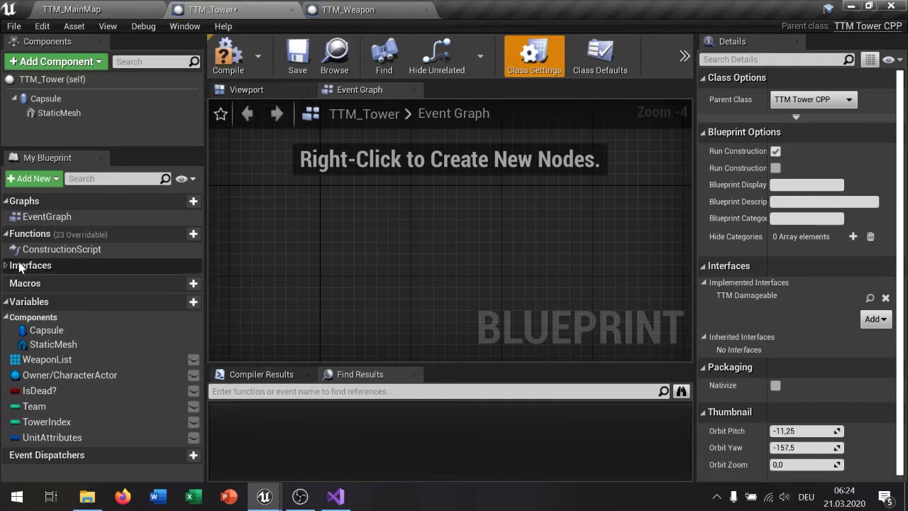
click(7, 266)
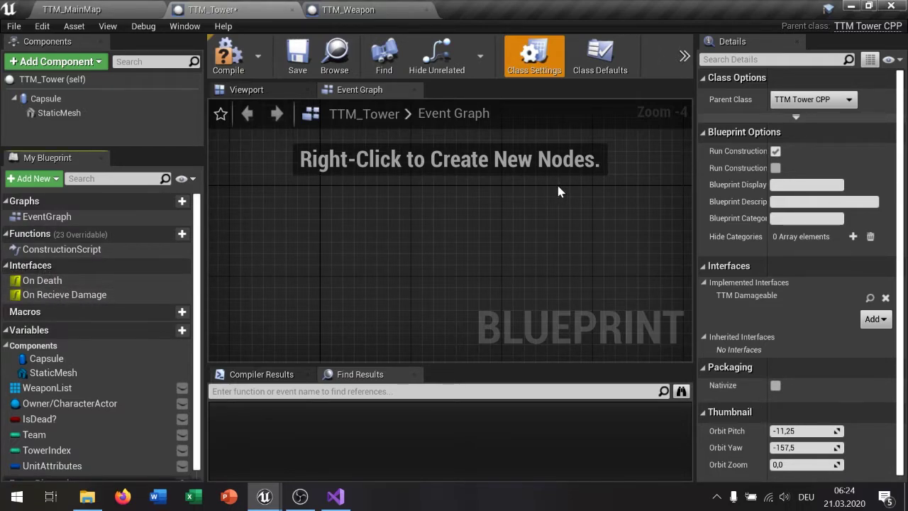
click(298, 54)
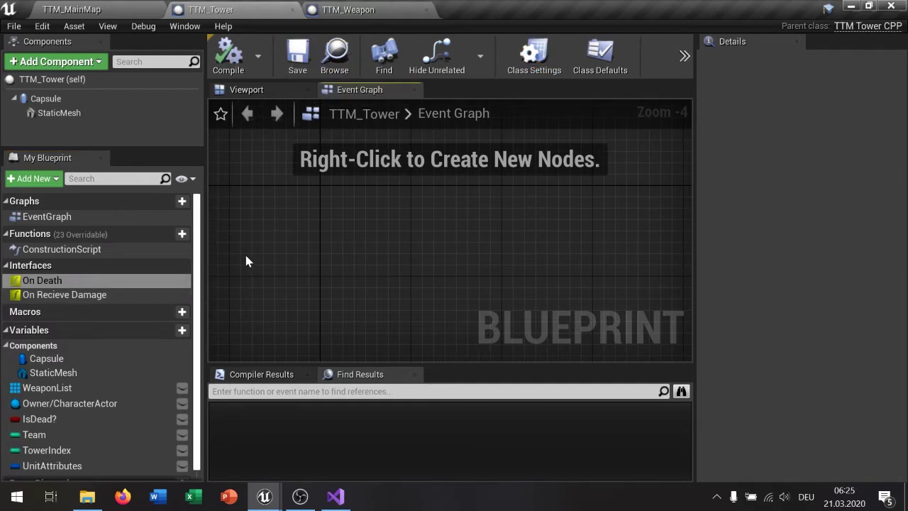
scroll(290, 231, up, 2)
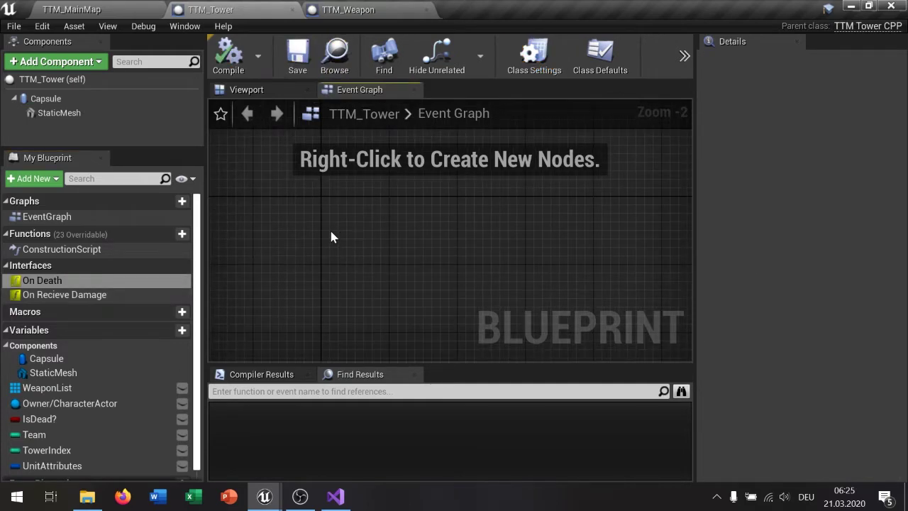
right_click(330, 237)
- Place Event On Death and Event On Recieve Damage nodes in the Event Graph
text(on)
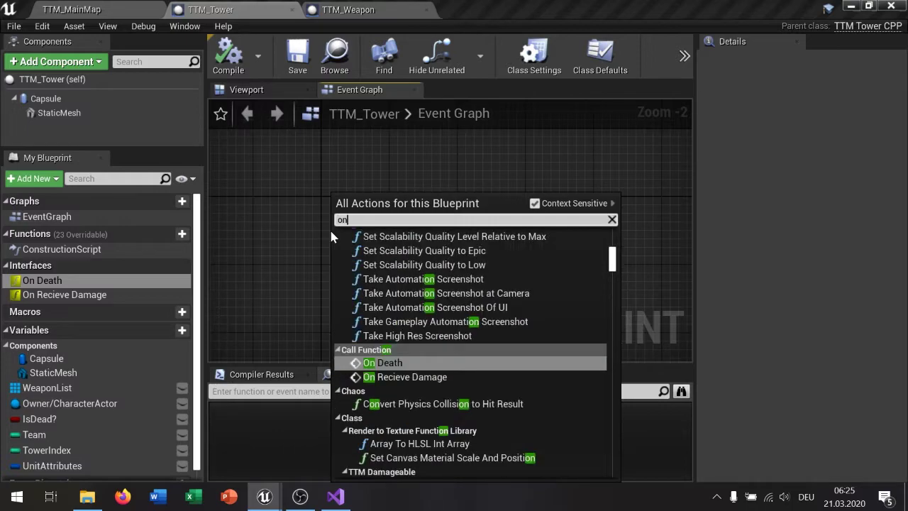
text( death)
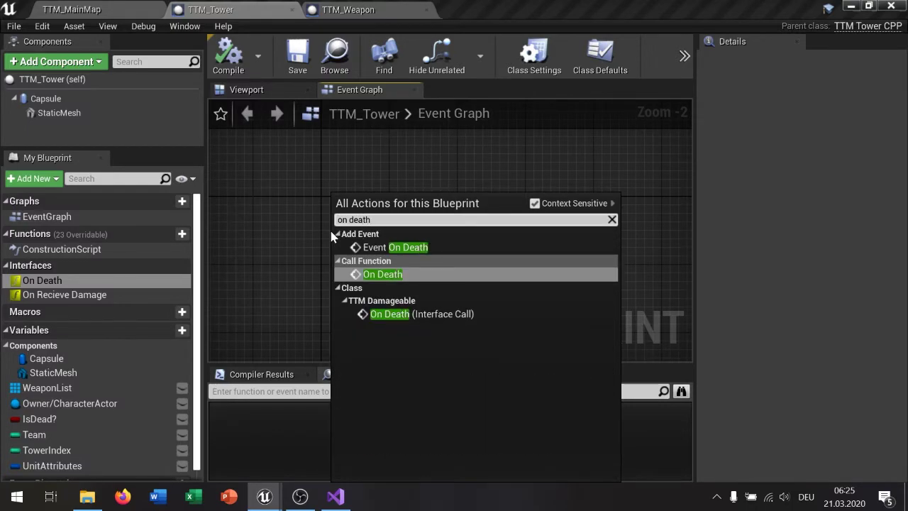
click(377, 247)
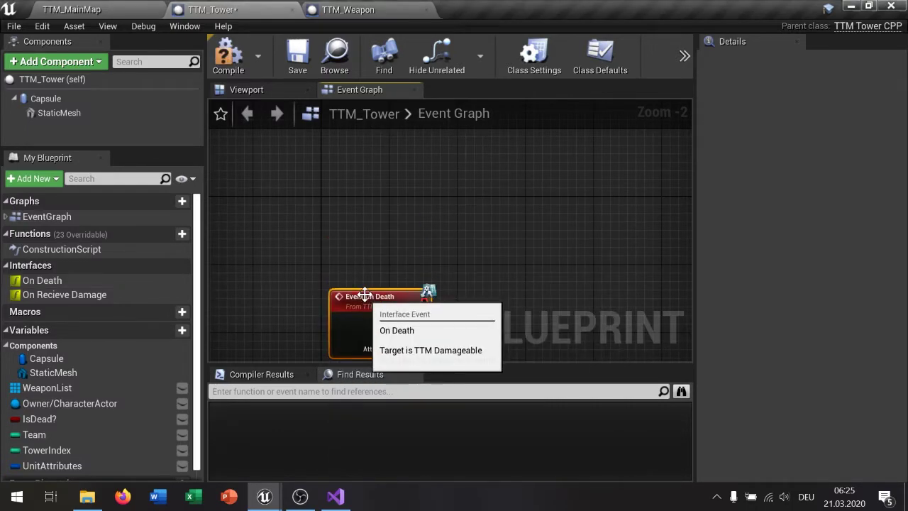
right_click(366, 187)
text(on)
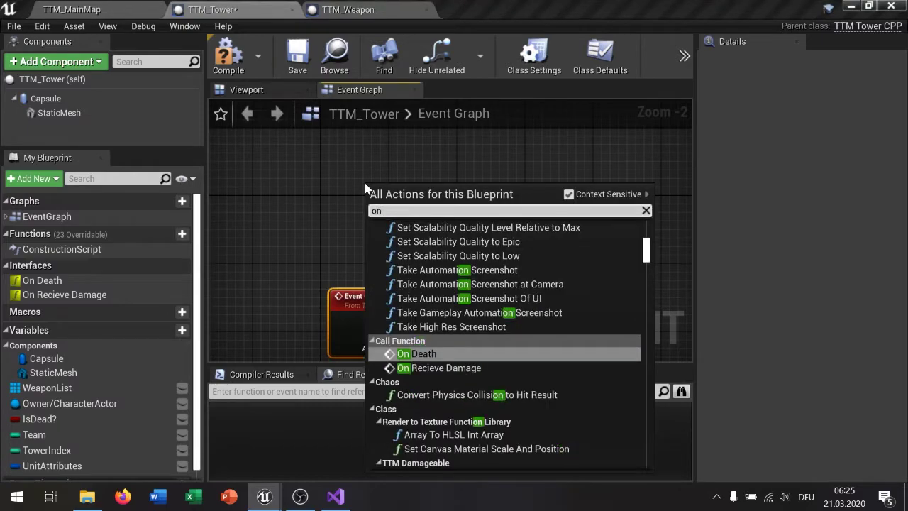
text( recie)
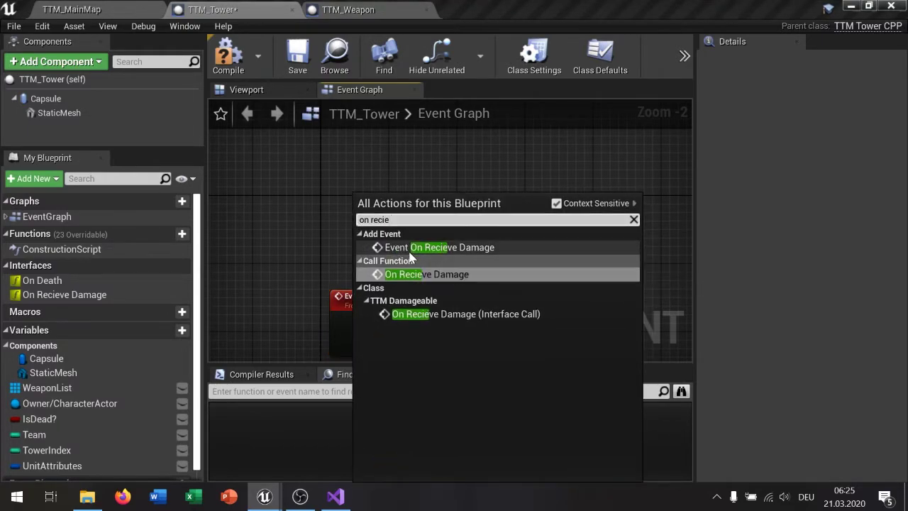
click(376, 238)
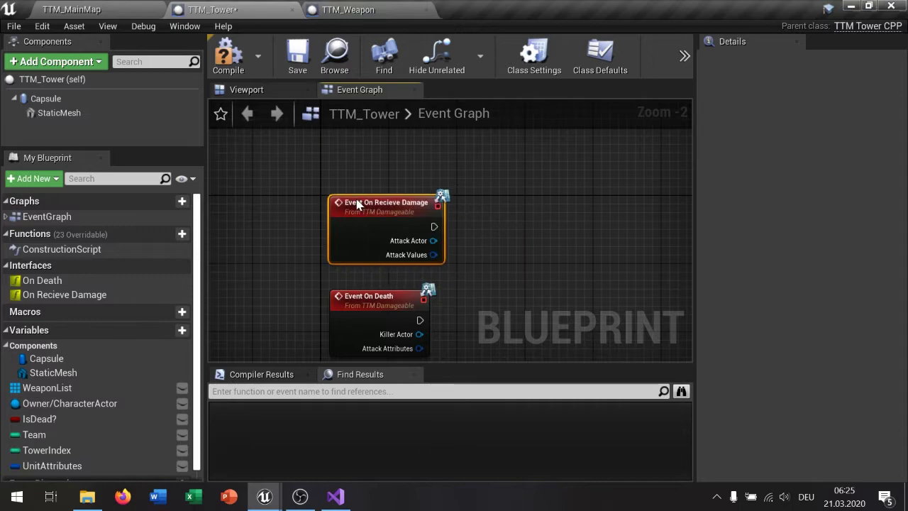
key(ctrl+z)
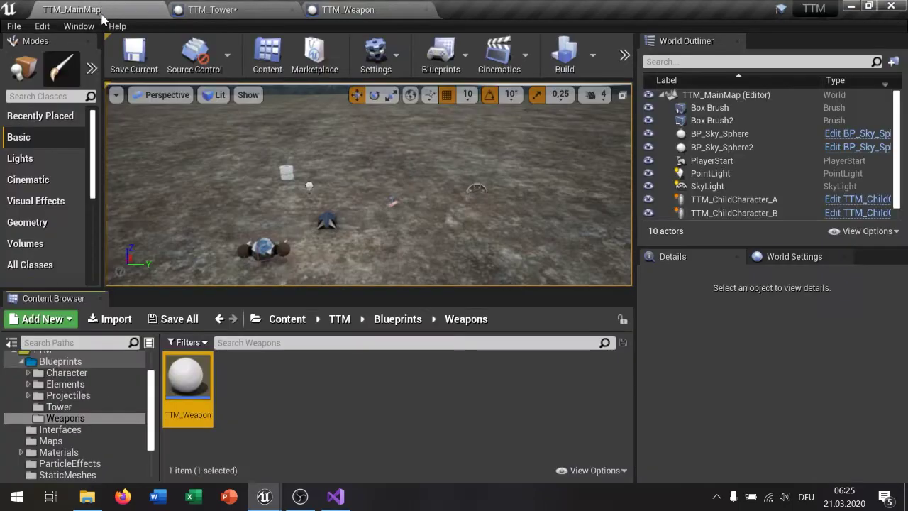
- Open the TTM_Character blueprint from TTM > Blueprints > Character in the Content Browser
click(107, 8)
click(339, 321)
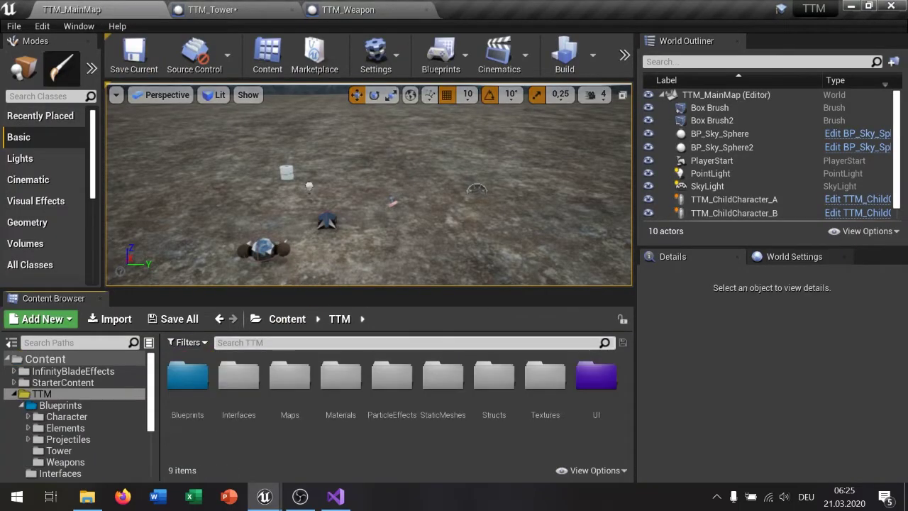
double_click(188, 376)
double_click(201, 384)
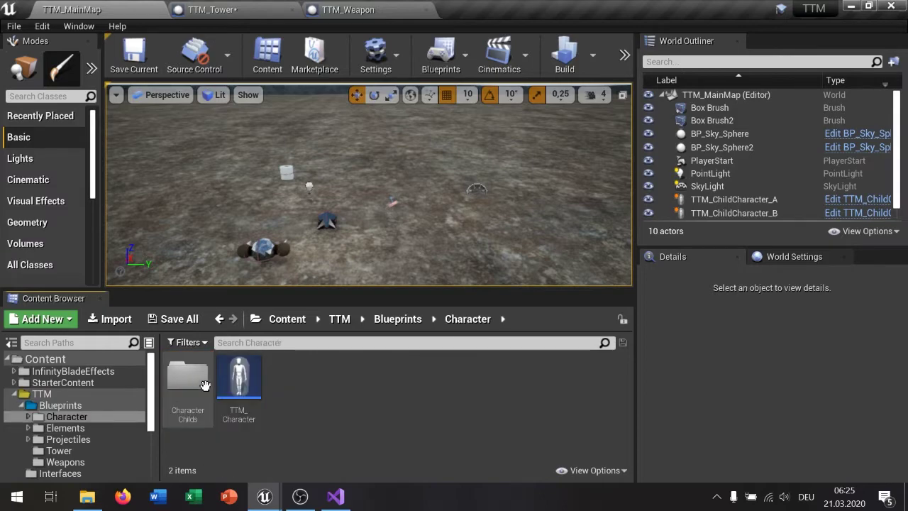
double_click(245, 376)
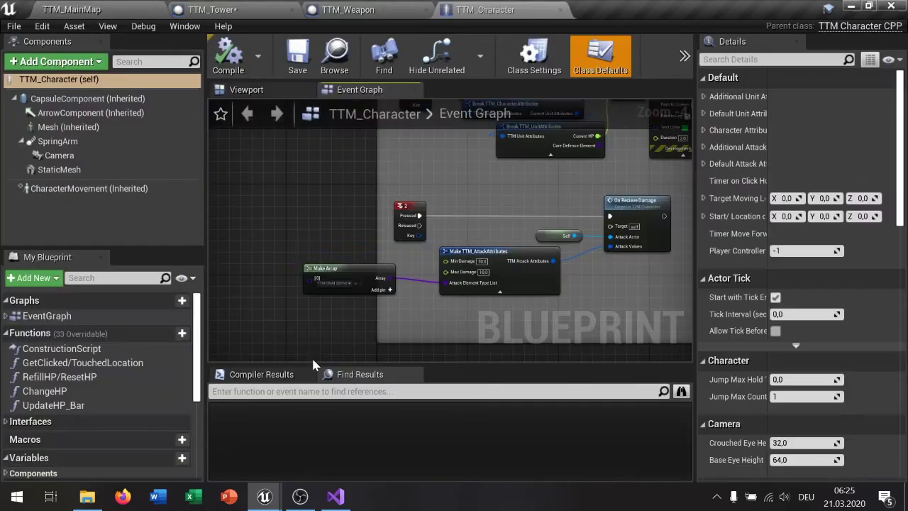
scroll(323, 358, down, 3)
scroll(326, 358, down, 3)
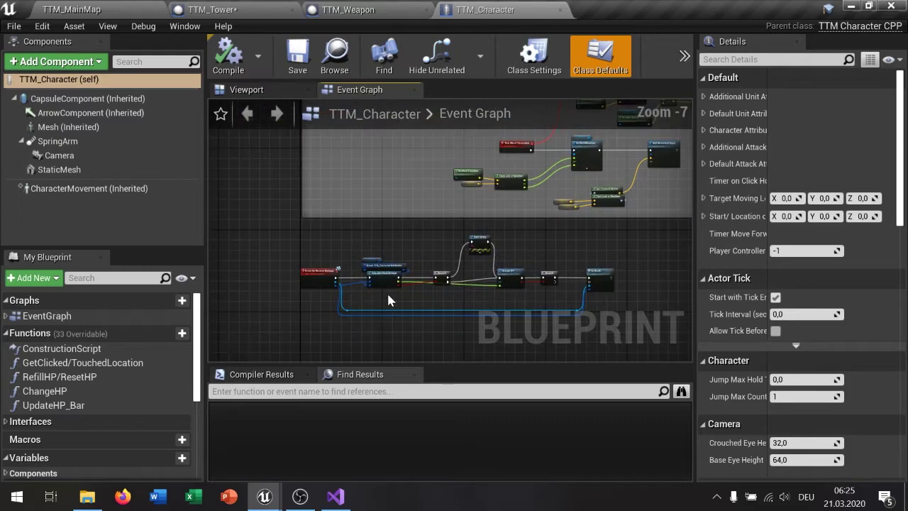
scroll(387, 291, up, 8)
scroll(436, 313, down, 5)
scroll(371, 277, up, 3)
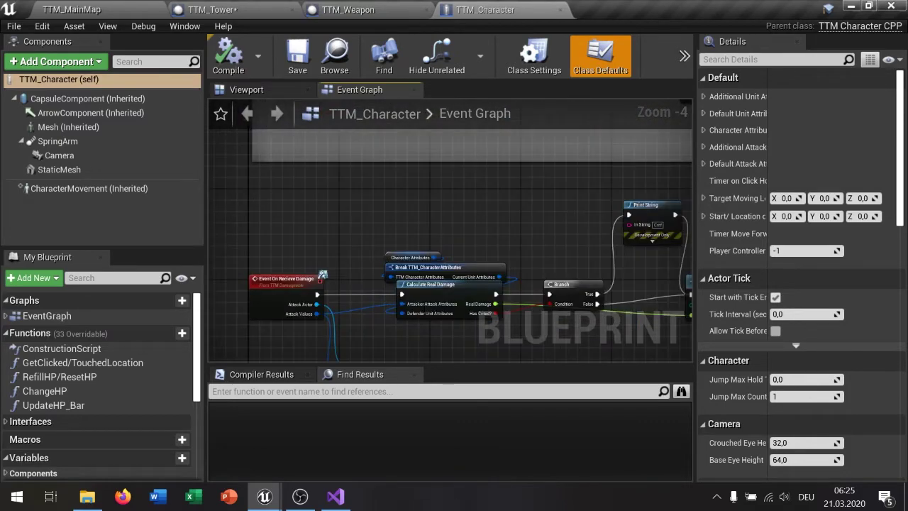
- Delete the Print String, wire Branch True to Change HP, and select the damage row
right_drag(344, 221, 286, 186)
scroll(286, 185, down, 1)
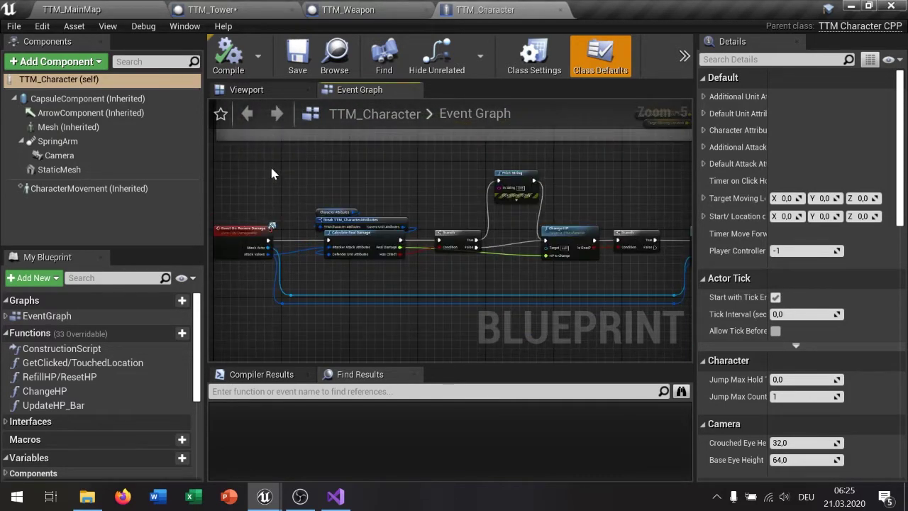
scroll(469, 204, up, 1)
scroll(469, 204, up, 2)
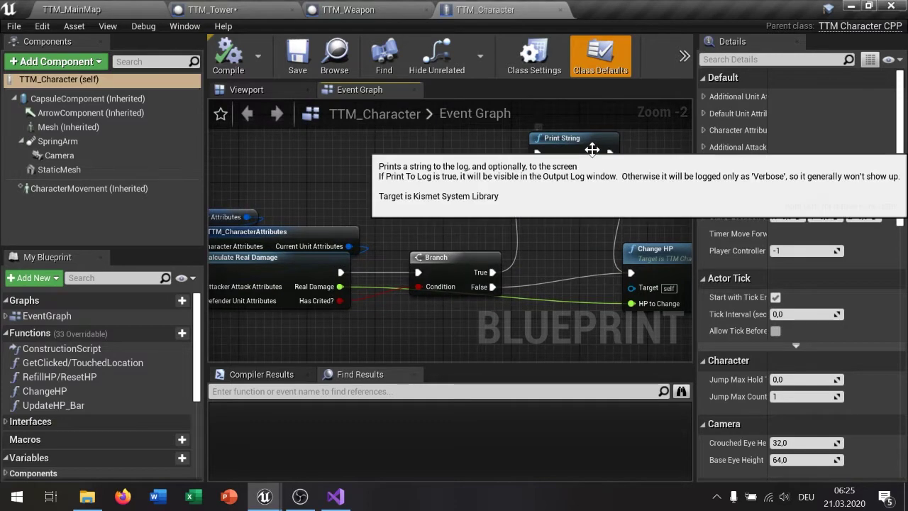
click(593, 149)
key(Delete)
drag(492, 272, 634, 278)
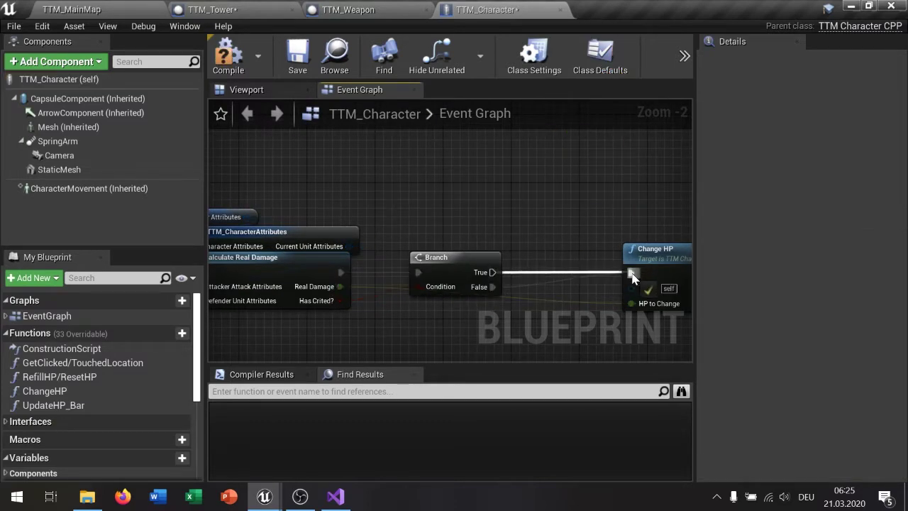
scroll(452, 220, down, 2)
scroll(358, 211, down, 4)
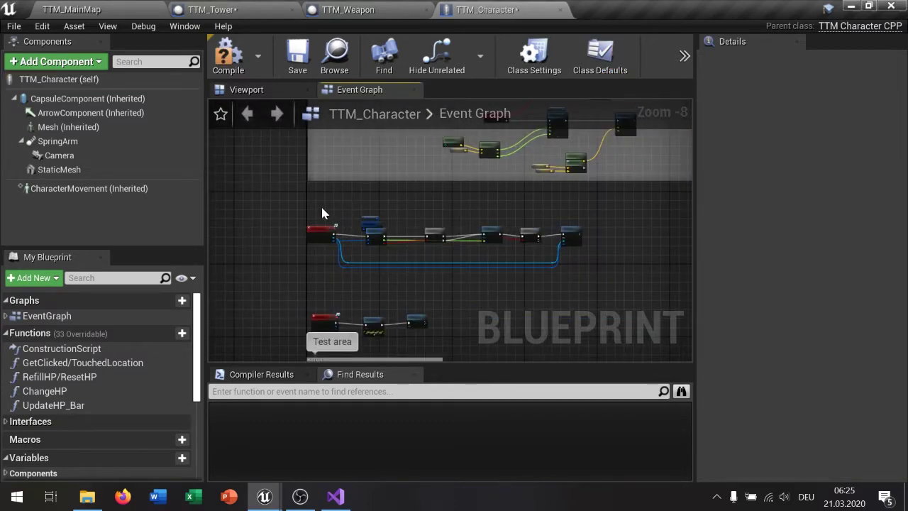
drag(293, 206, 613, 283)
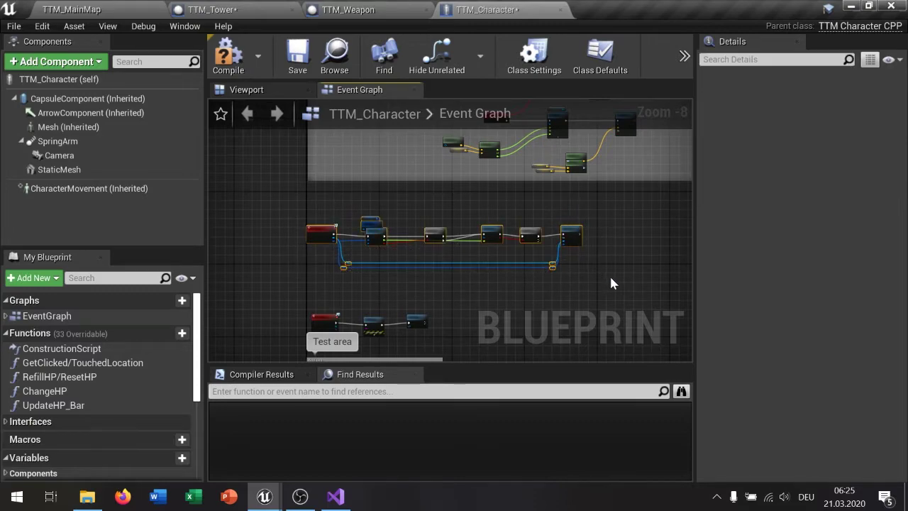
- Paste the damage-handling nodes into TTM_Tower and remove its Event On Death node
click(227, 16)
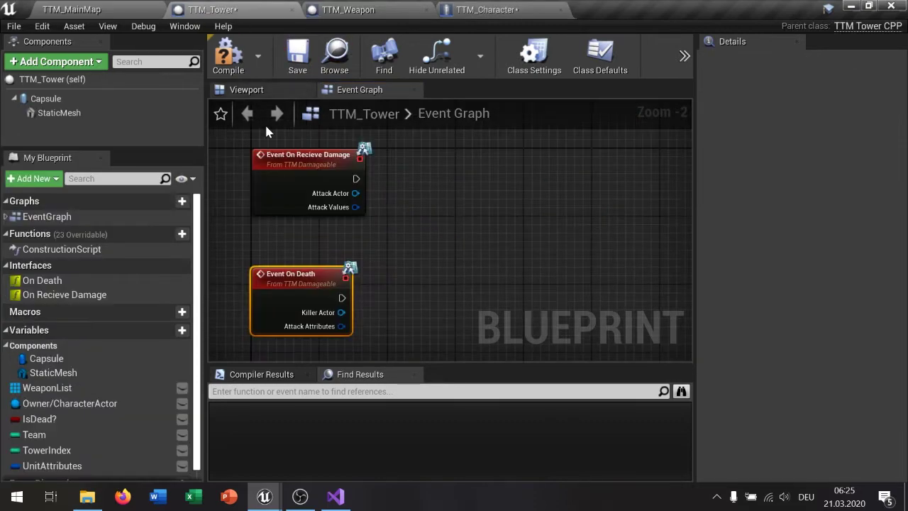
key(Delete)
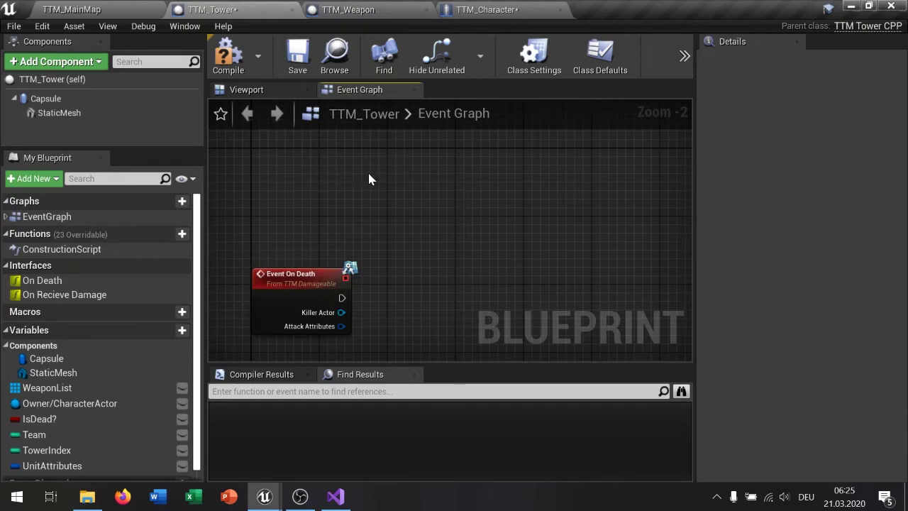
key(ctrl+v)
key(ctrl+z)
key(ctrl+z)
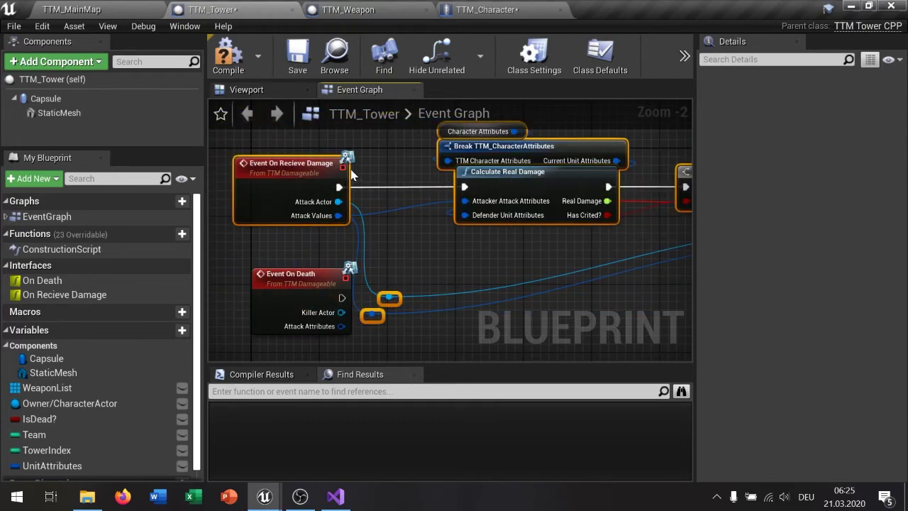
drag(273, 169, 291, 160)
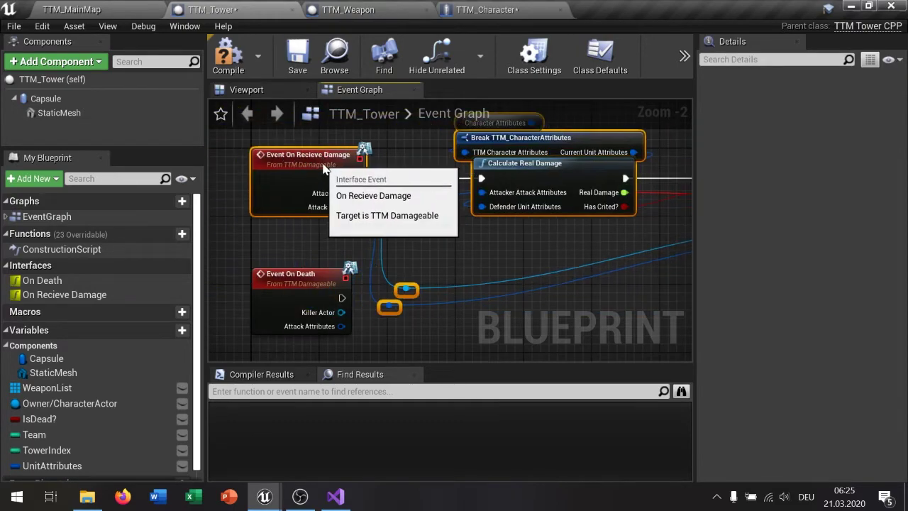
click(306, 284)
key(Delete)
- Copy Event On Death and DestroyActor from TTM_Character into TTM_Tower, dropping the Print String
click(482, 10)
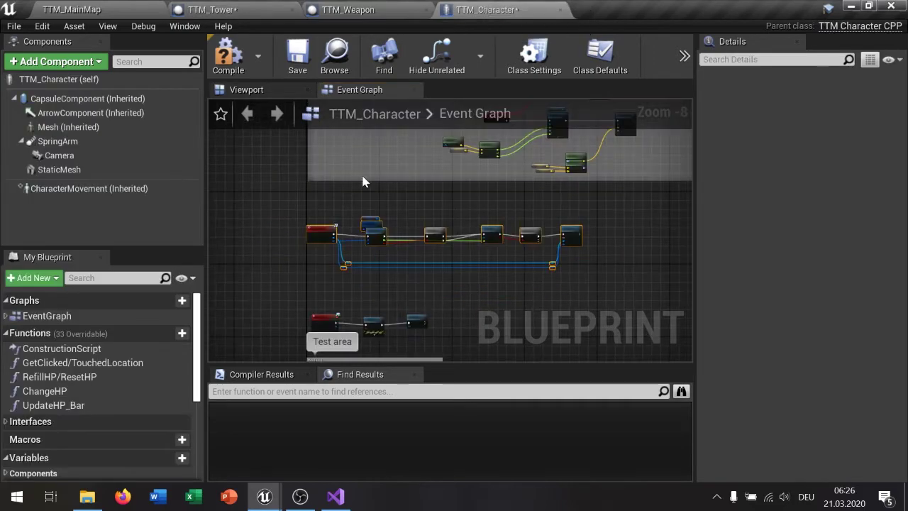
scroll(314, 206, up, 2)
scroll(291, 238, up, 2)
drag(328, 264, 333, 271)
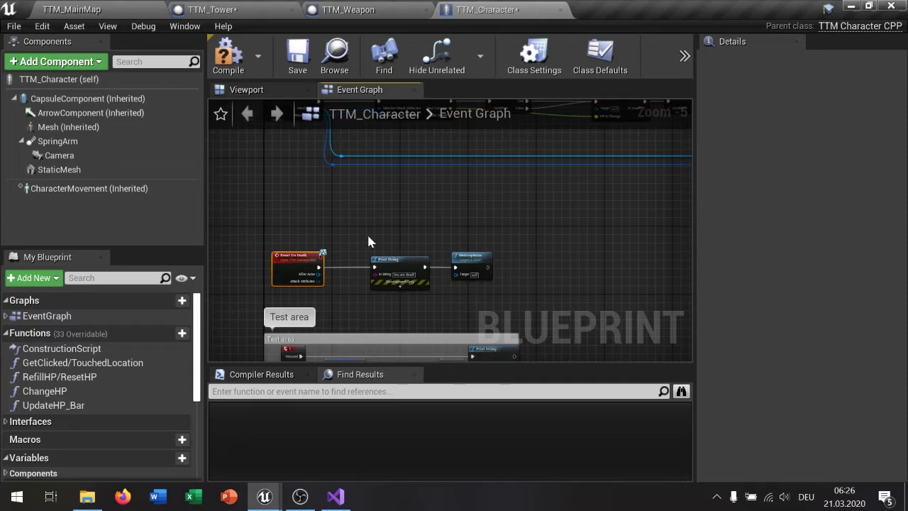
shift+drag(367, 234, 462, 293)
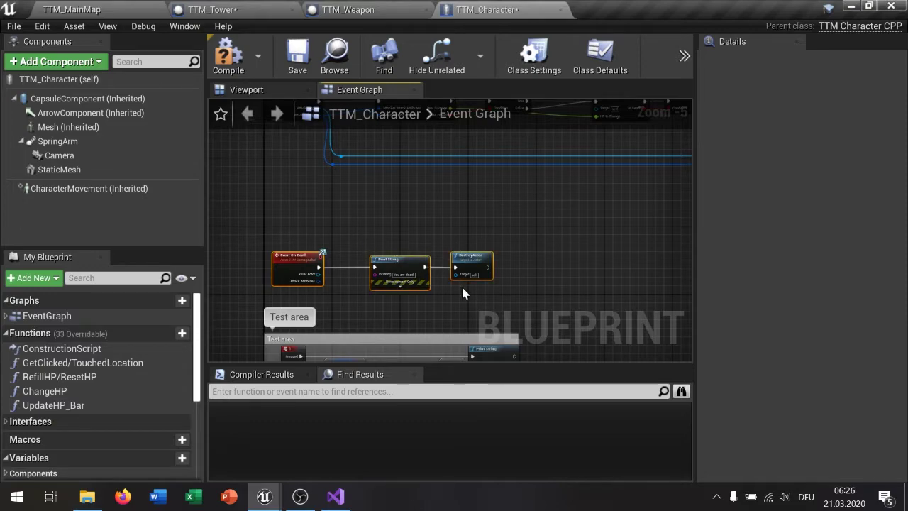
click(213, 9)
key(ctrl+v)
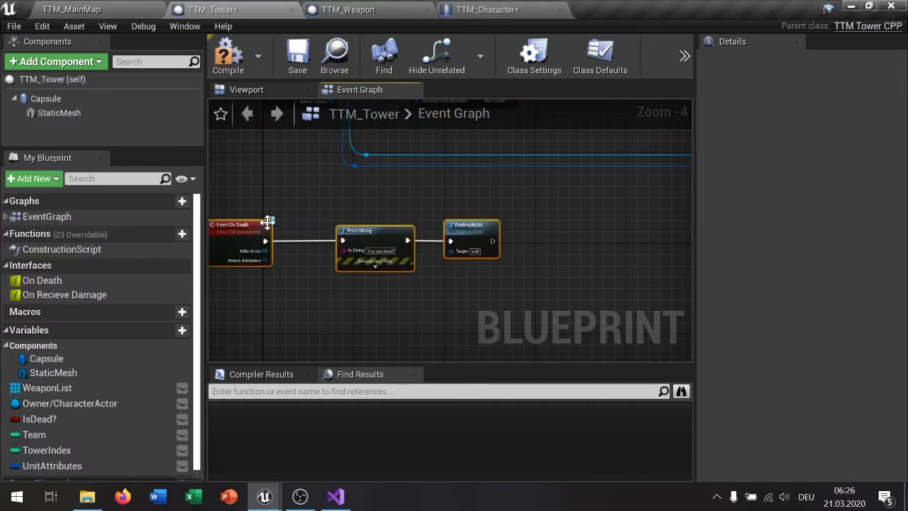
mouse_move(265, 219)
mouse_down()
mouse_move(325, 221)
mouse_move(383, 238)
mouse_move(507, 241)
mouse_move(410, 236)
mouse_up()
click(425, 244)
key(Delete)
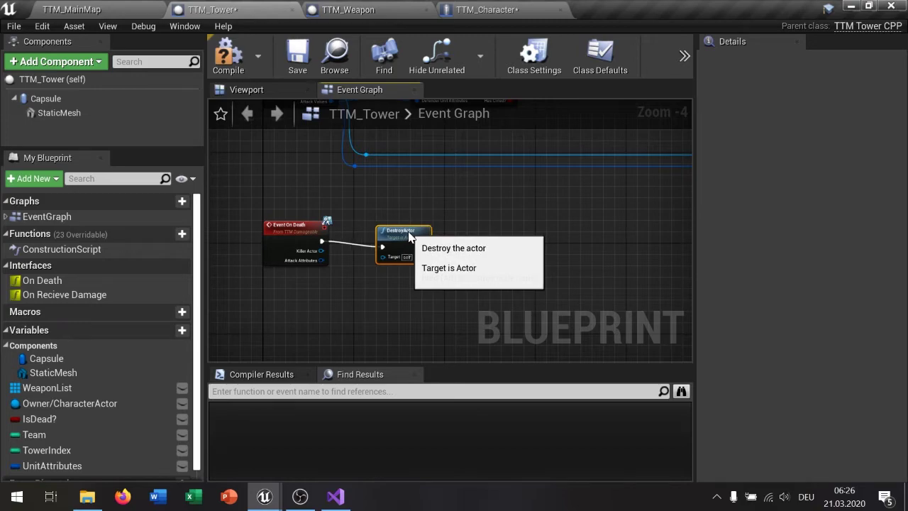
right_drag(410, 236, 362, 306)
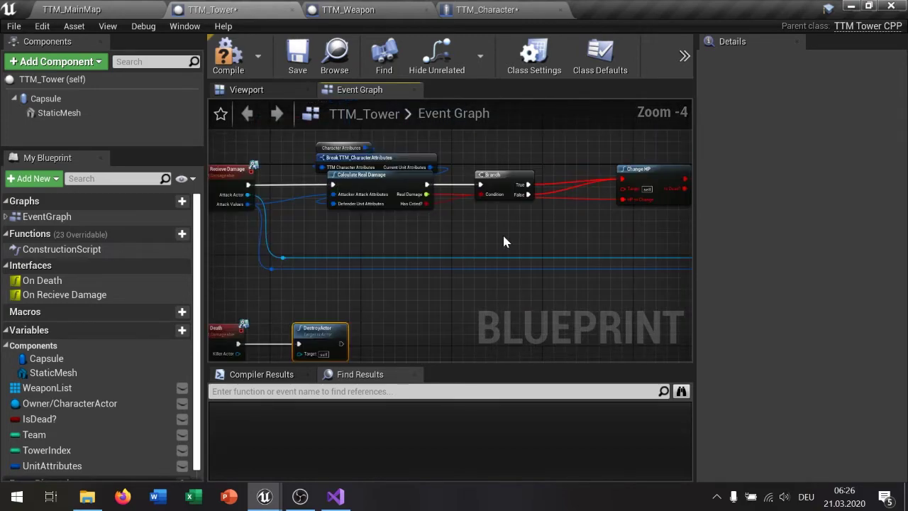
right_drag(503, 242, 458, 222)
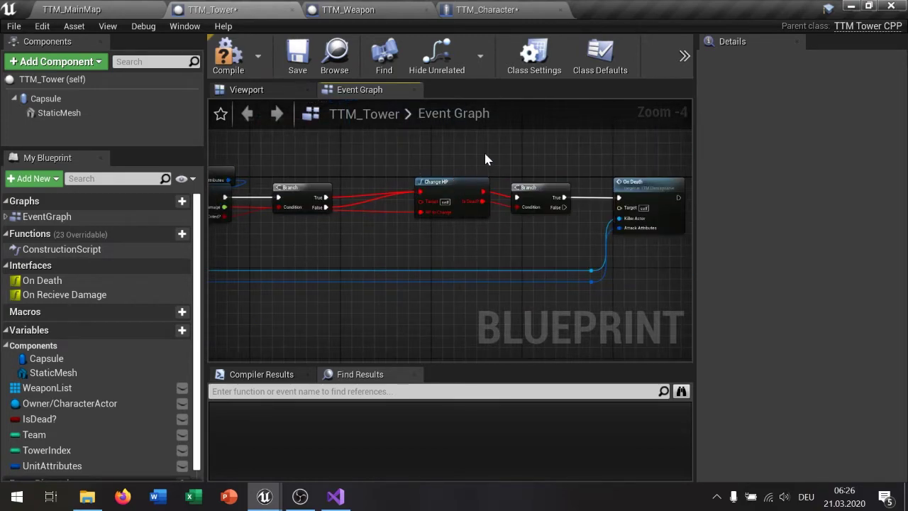
click(497, 9)
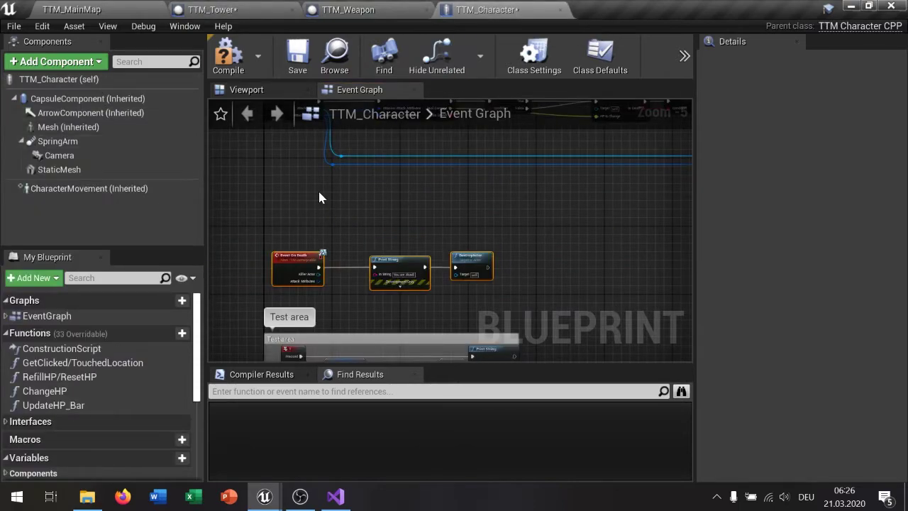
mouse_move(408, 229)
right_down()
mouse_move(405, 289)
mouse_move(530, 225)
right_up()
scroll(412, 274, up, 1)
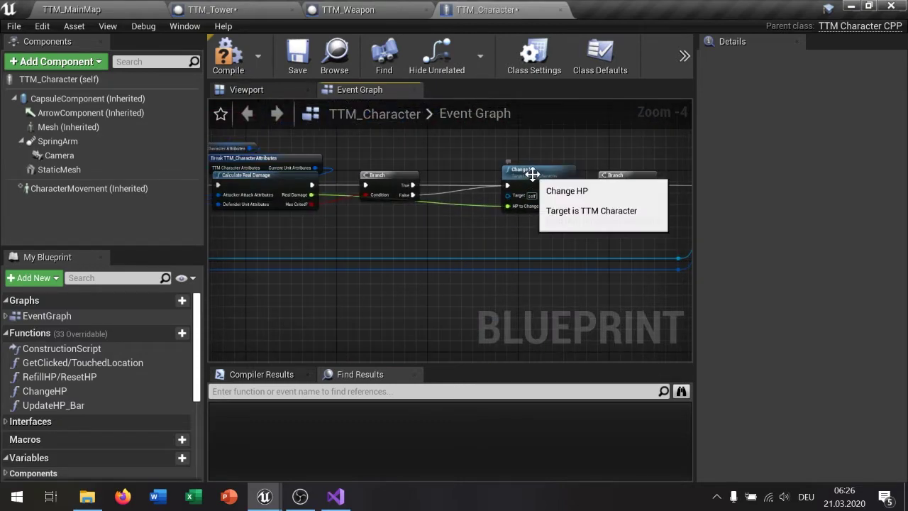
double_click(523, 183)
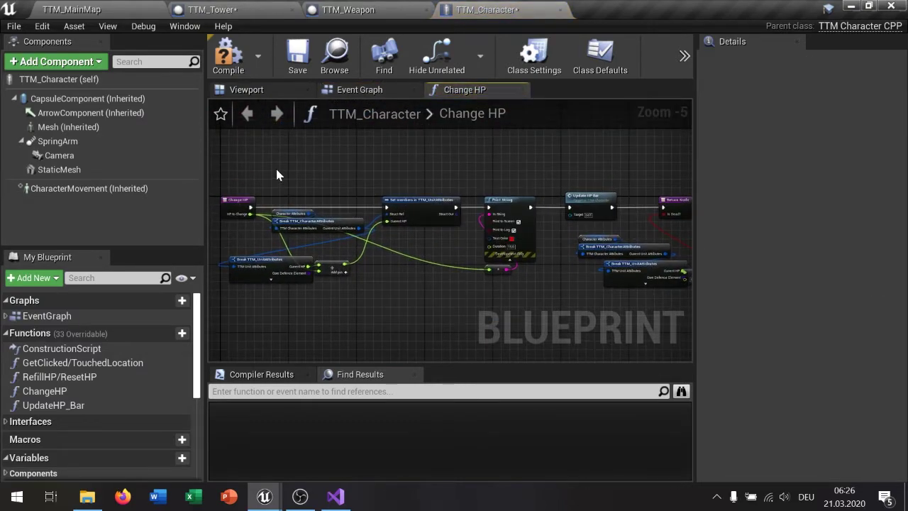
drag(246, 150, 689, 284)
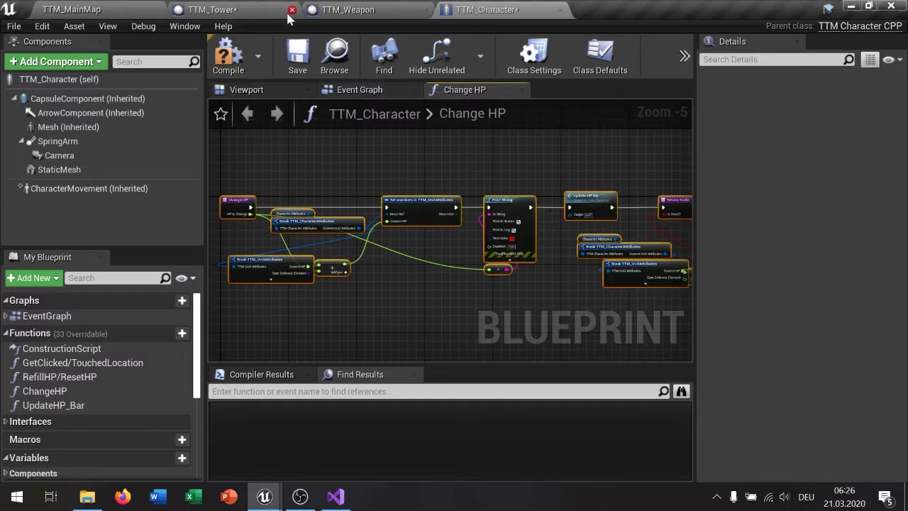
click(213, 9)
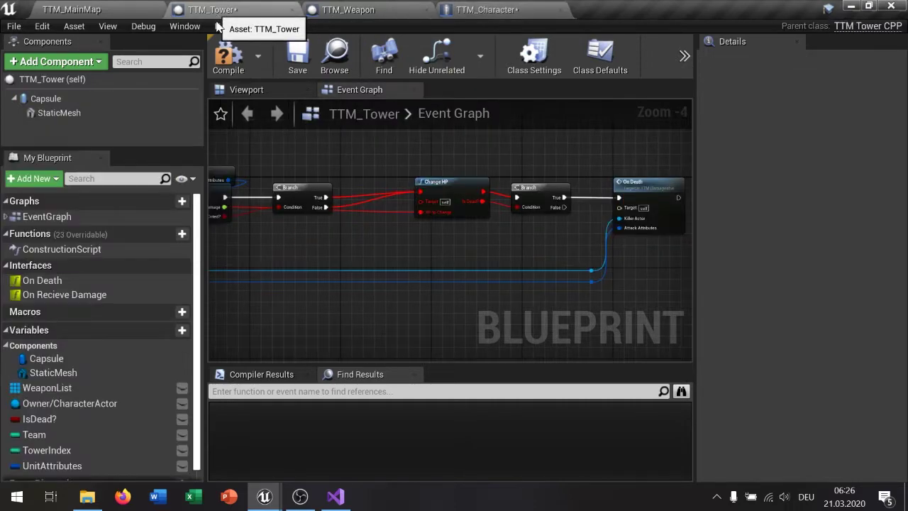
- Create a new ChangeHP function in the tower blueprint and paste the copied HP update nodes into it
click(176, 237)
text(Change)
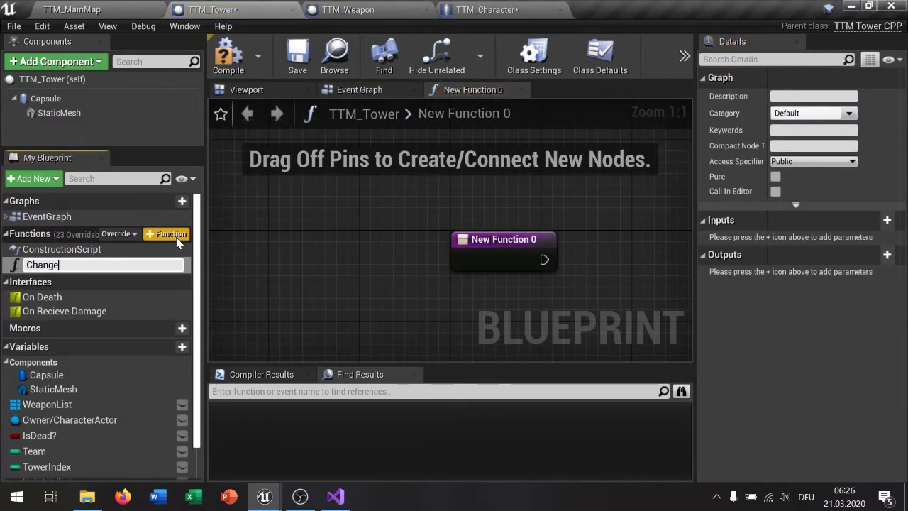
text(HP)
key(Return)
scroll(342, 274, down, 1)
scroll(341, 273, down, 6)
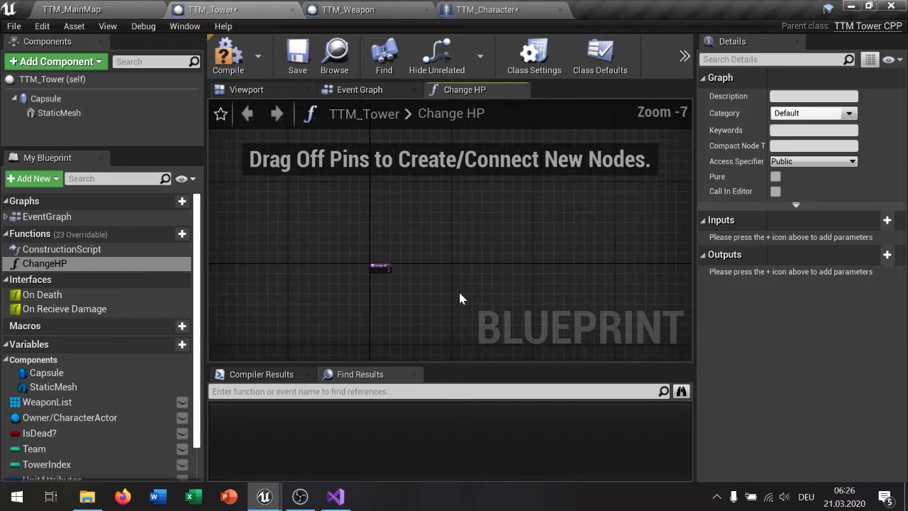
key(ctrl+v)
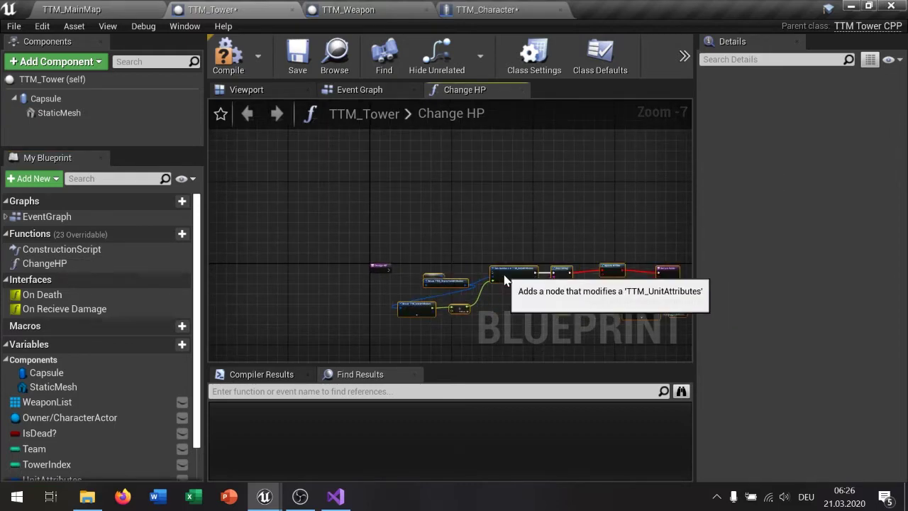
- Connect the ChangeHP function entry to the pasted Set members node
scroll(490, 278, up, 6)
drag(245, 241, 646, 251)
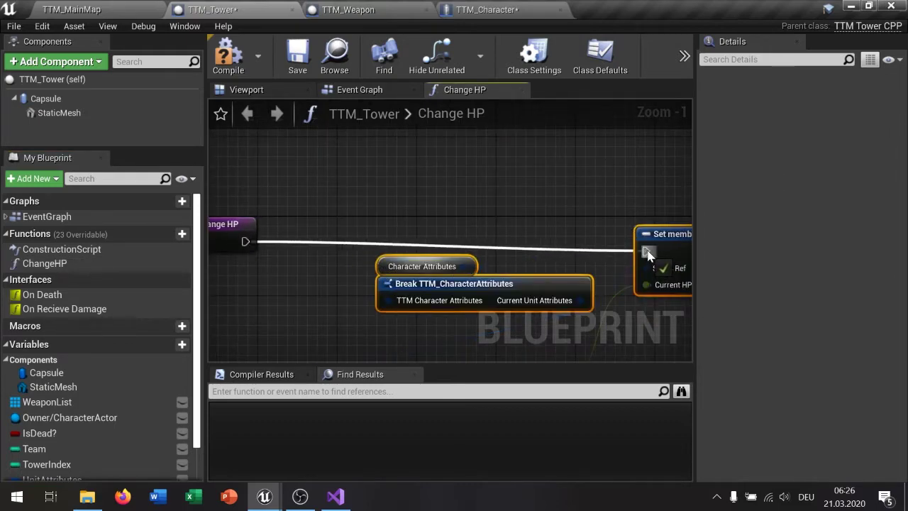
scroll(667, 231, down, 3)
scroll(589, 248, up, 1)
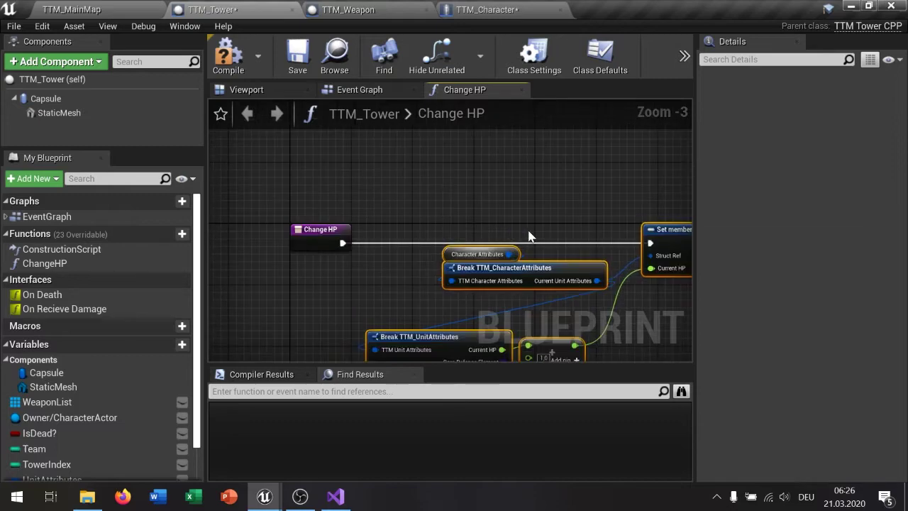
right_drag(528, 236, 435, 140)
right_drag(339, 179, 358, 234)
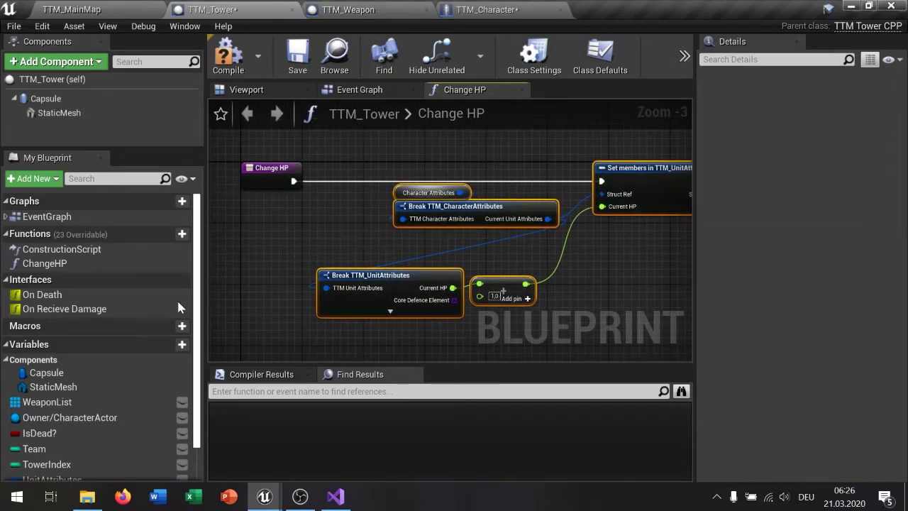
scroll(106, 363, down, 3)
- Replace the Character Attributes nodes with a Unit Attributes getter on the Struct Ref and hide unused break pins
drag(49, 436, 296, 238)
ctrl+drag(547, 218, 347, 249)
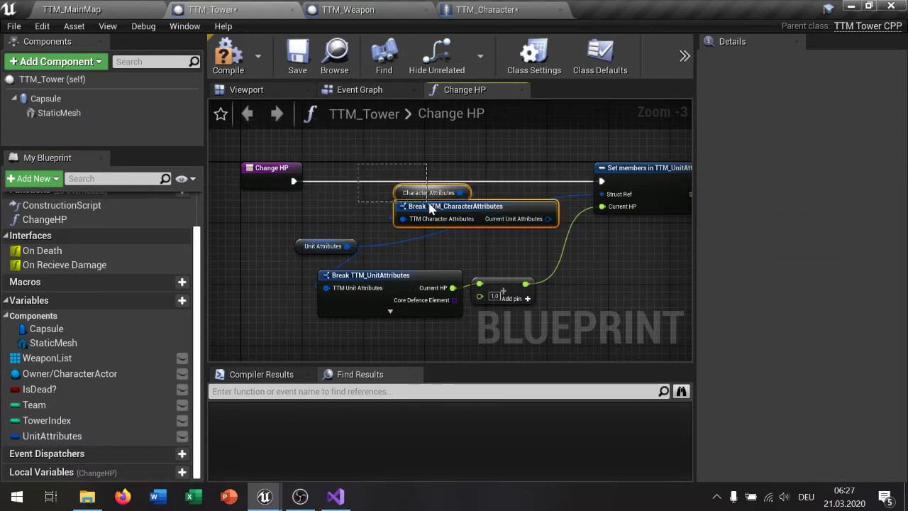
drag(387, 183, 426, 209)
key(Delete)
drag(319, 245, 326, 223)
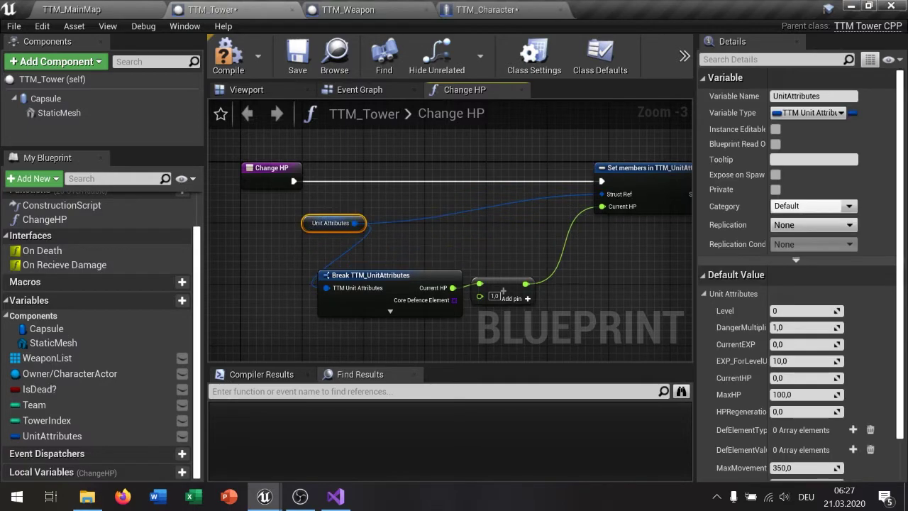
right_drag(327, 222, 352, 274)
click(351, 274)
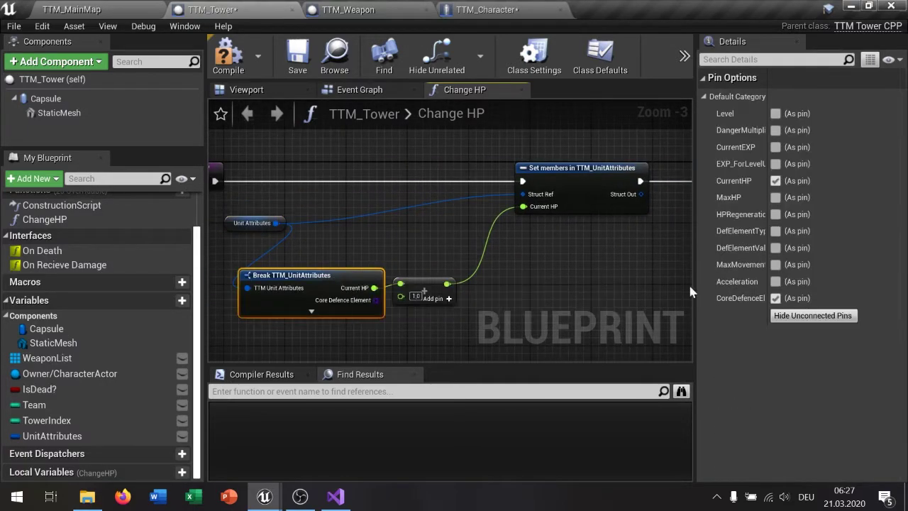
click(813, 315)
- Delete the Print String and Update HP Bar nodes and link Set members to the Return Node
right_drag(505, 249, 386, 251)
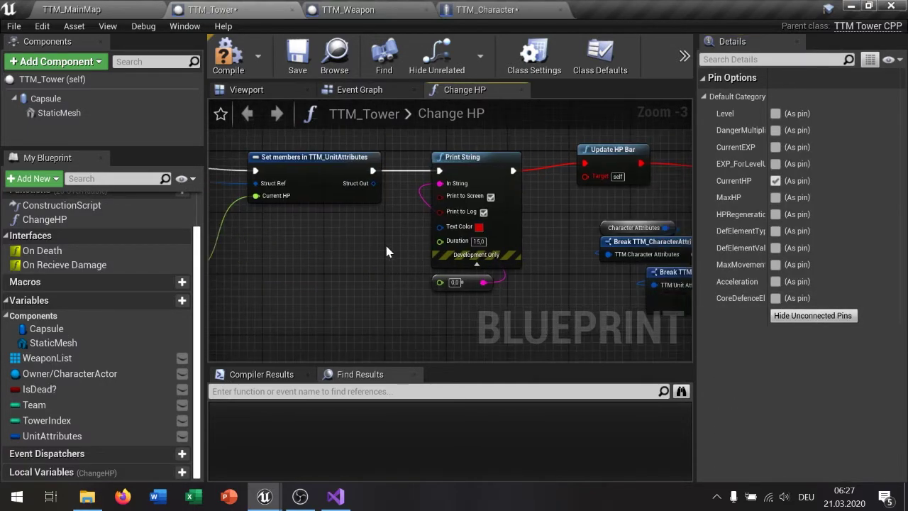
click(446, 230)
right_drag(526, 292, 469, 346)
key(Delete)
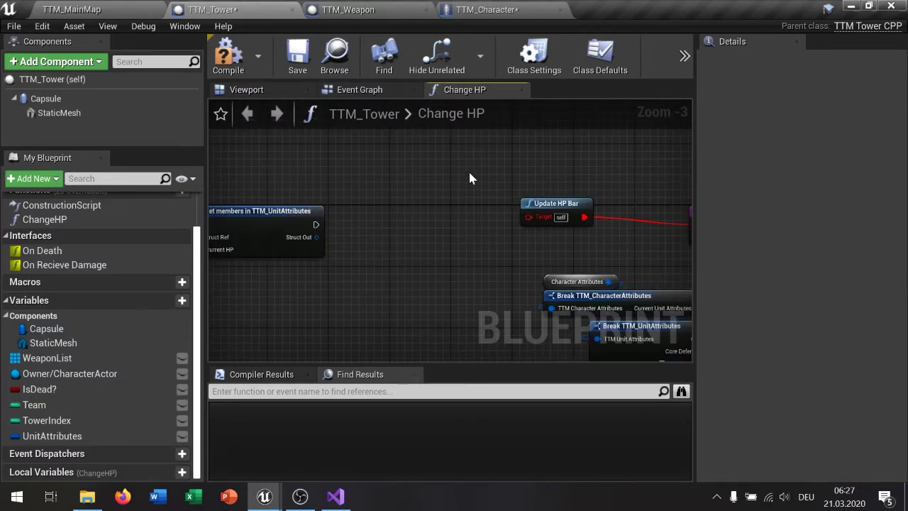
click(555, 204)
right_drag(464, 219, 434, 225)
key(Delete)
drag(287, 229, 665, 233)
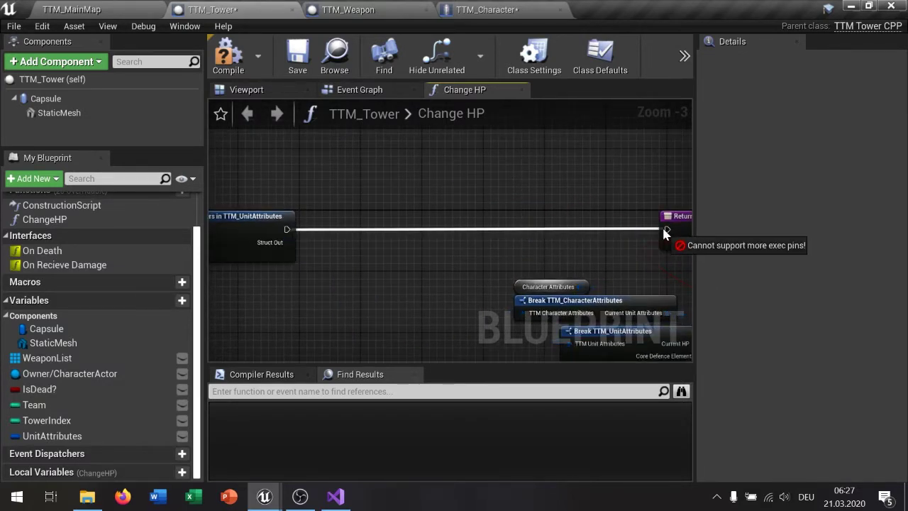
right_drag(567, 245, 482, 184)
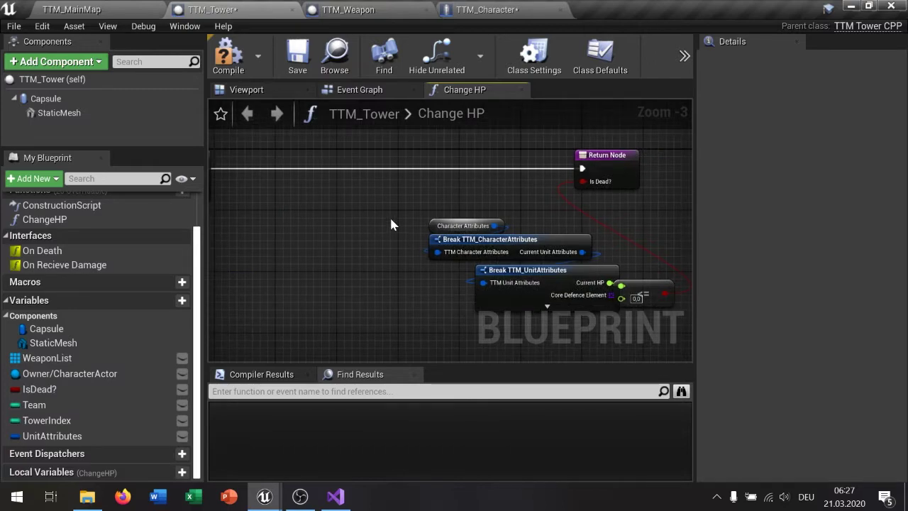
- Feed a second Unit Attributes getter into Break TTM_UnitAttributes and delete the leftover Character Attributes nodes
mouse_move(52, 436)
ctrl+mouse_down()
mouse_move(305, 264)
mouse_move(483, 282)
ctrl+mouse_up()
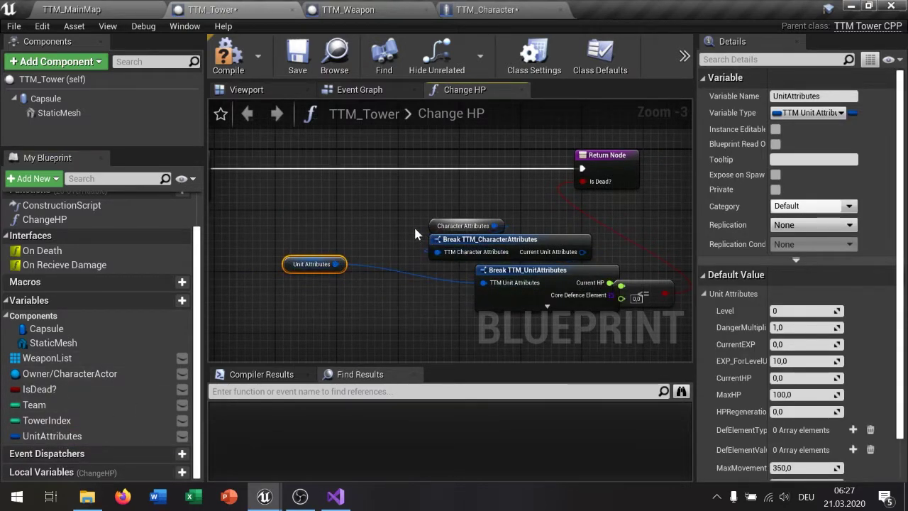
drag(389, 210, 494, 258)
key(Delete)
- Arrange the Unit Attributes, break and compare nodes beside Set members and hide the Core Defence Element pin
drag(294, 225, 649, 323)
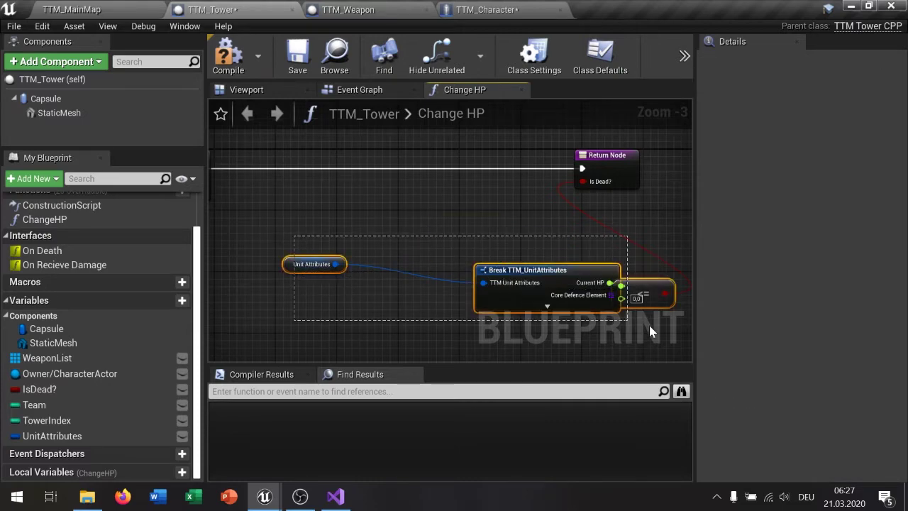
drag(638, 293, 689, 264)
drag(608, 244, 518, 252)
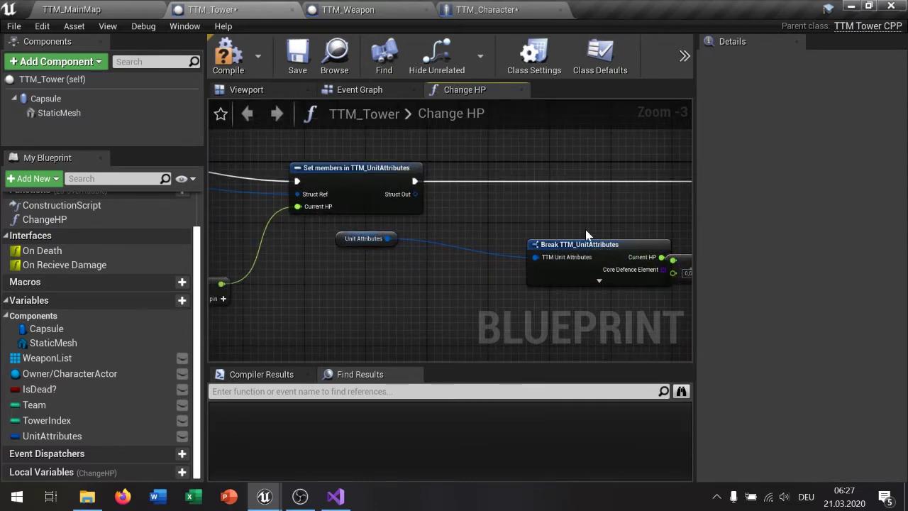
click(776, 298)
scroll(586, 305, down, 1)
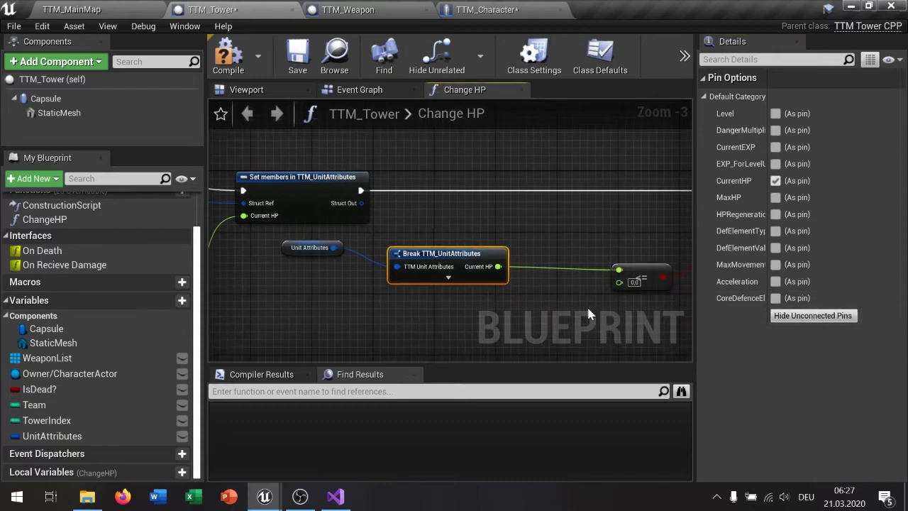
scroll(586, 304, down, 1)
scroll(480, 281, up, 2)
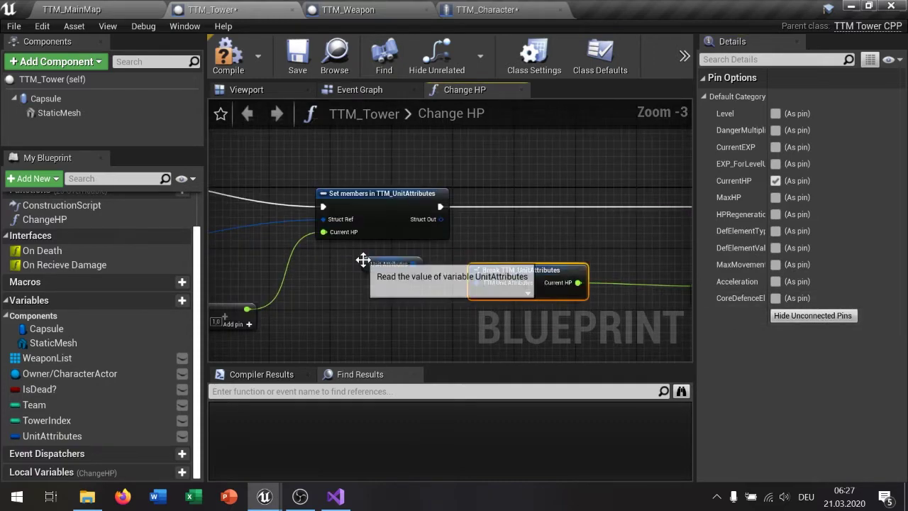
drag(374, 265, 489, 264)
right_drag(558, 265, 448, 256)
drag(607, 287, 468, 301)
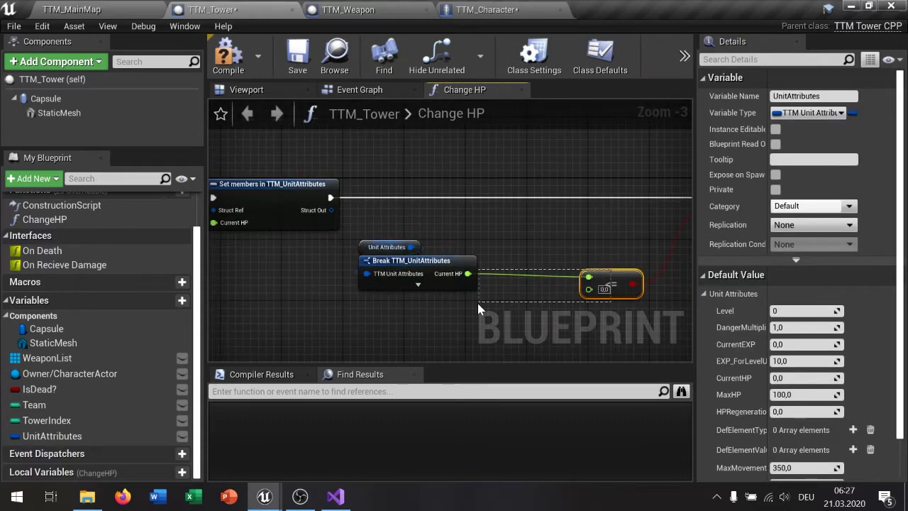
scroll(469, 301, down, 2)
- Compile the tower blueprint and add a fresh Change HP call above the old one in the Event Graph
click(228, 57)
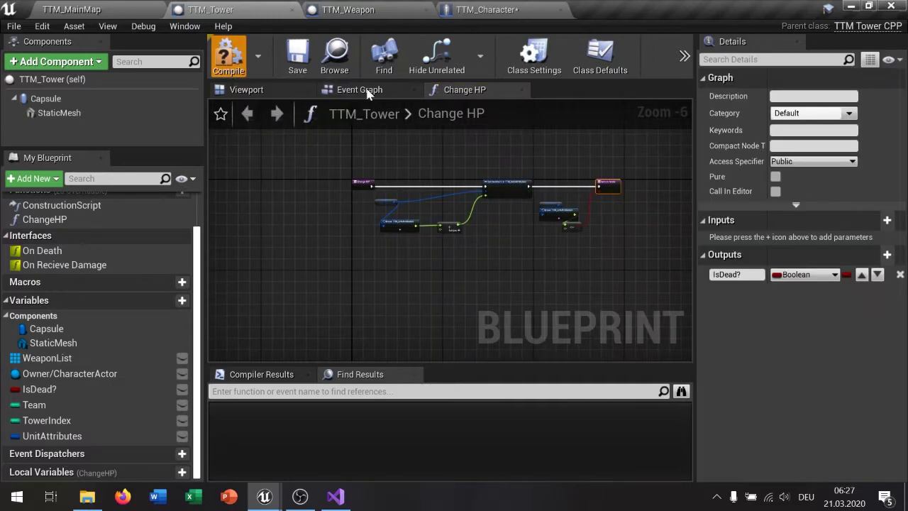
click(359, 89)
right_drag(525, 206, 462, 246)
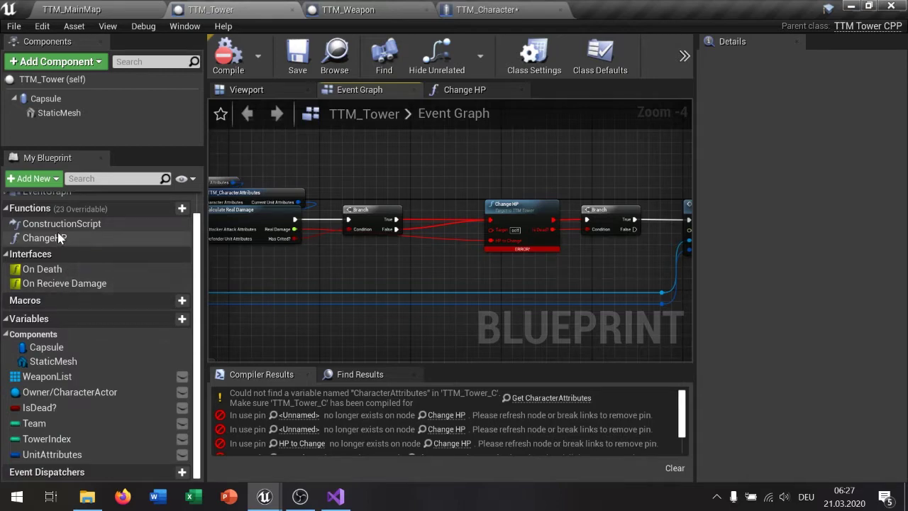
drag(58, 238, 222, 206)
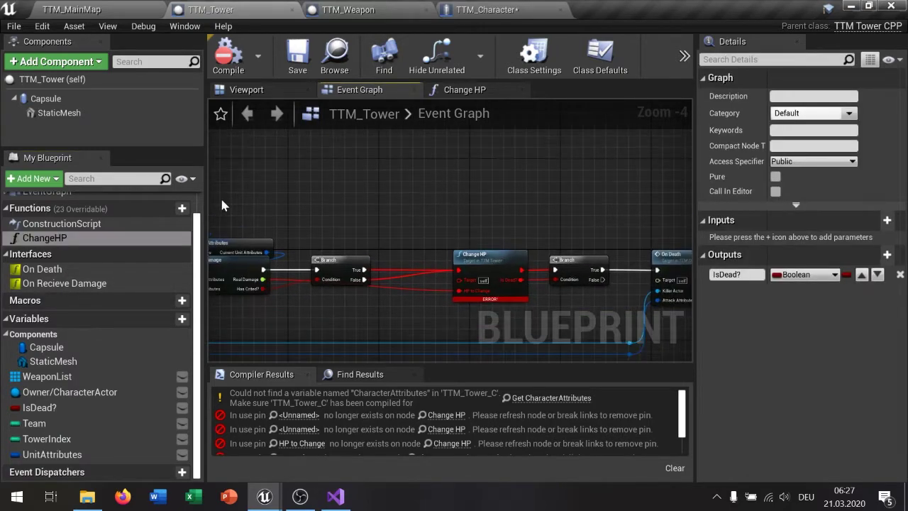
drag(44, 238, 439, 187)
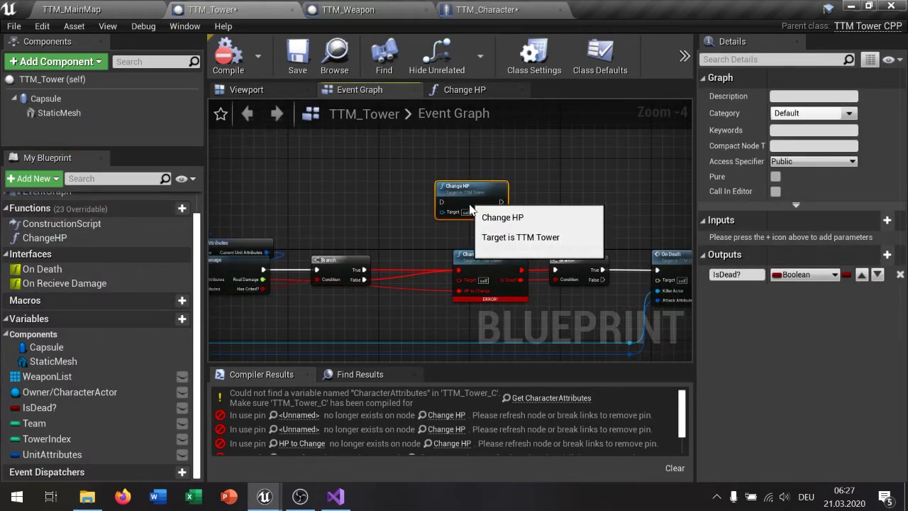
- Move the Branch condition and True/False links to the new Change HP and delete the erroring old node
scroll(470, 207, up, 2)
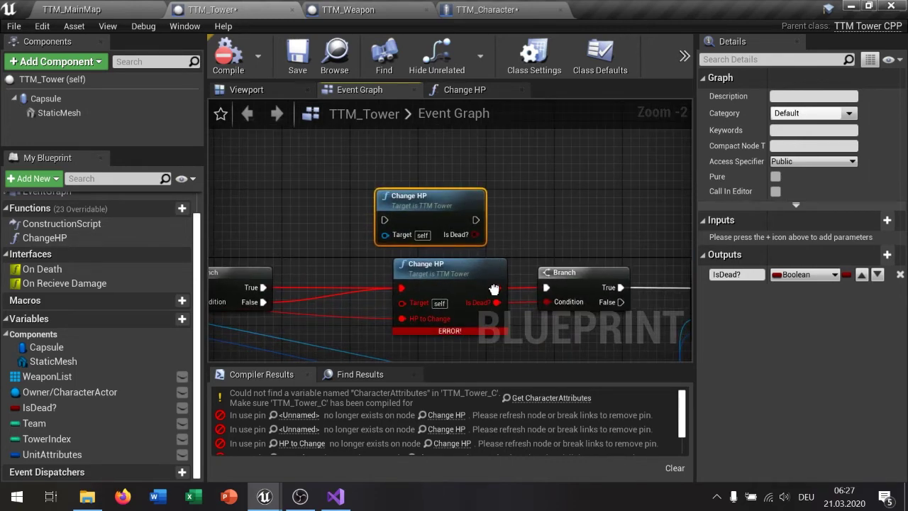
ctrl+drag(499, 302, 474, 235)
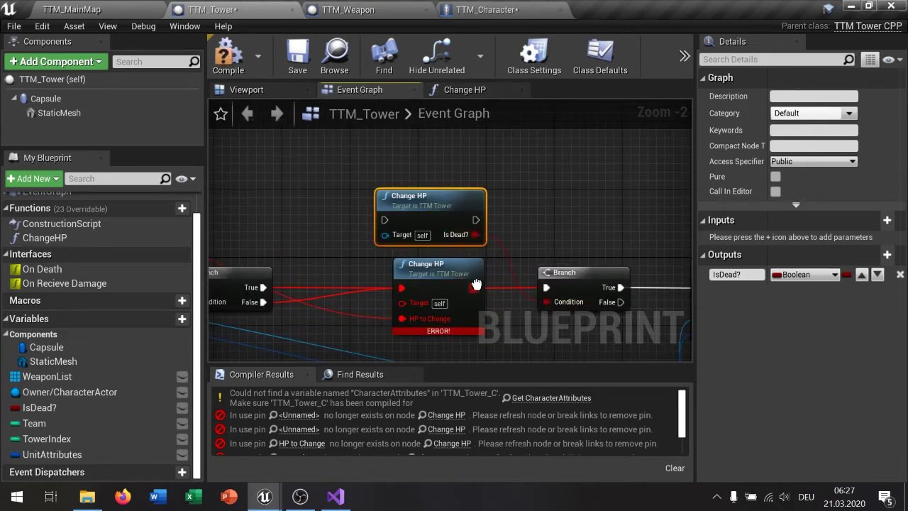
ctrl+drag(475, 288, 476, 220)
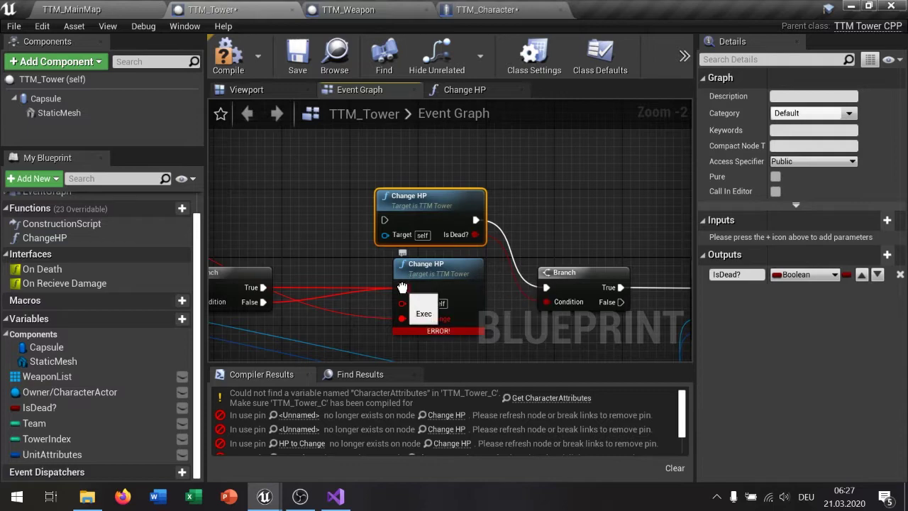
ctrl+drag(402, 287, 383, 220)
mouse_move(401, 303)
ctrl+mouse_down()
mouse_move(401, 293)
mouse_move(291, 218)
mouse_move(307, 192)
ctrl+mouse_up()
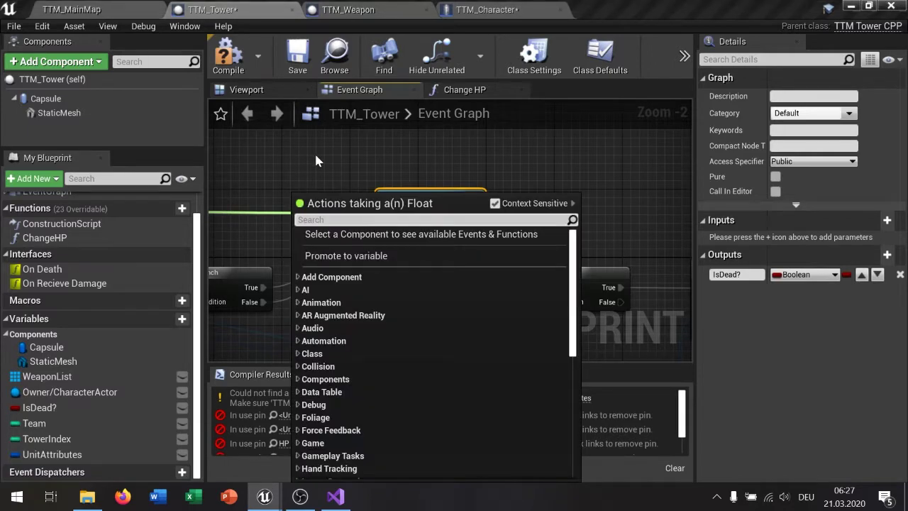
click(372, 155)
click(433, 269)
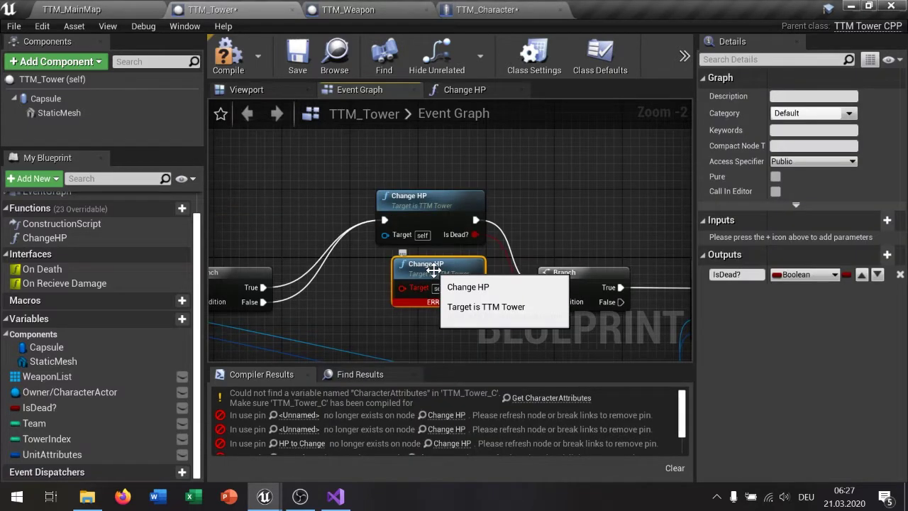
key(Delete)
- Place the new Change HP call in the old node's spot between the two Branches
drag(435, 200, 430, 264)
right_drag(421, 283, 495, 257)
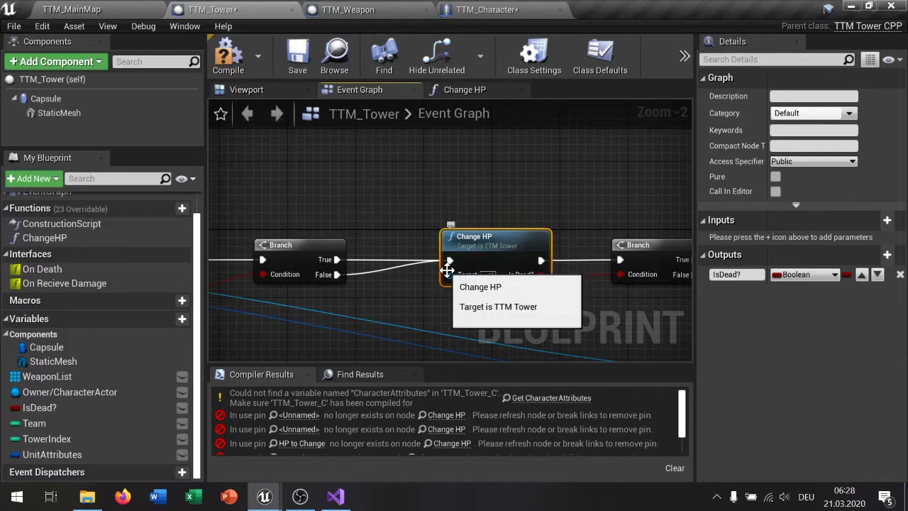
right_drag(377, 281, 678, 302)
right_drag(557, 313, 302, 253)
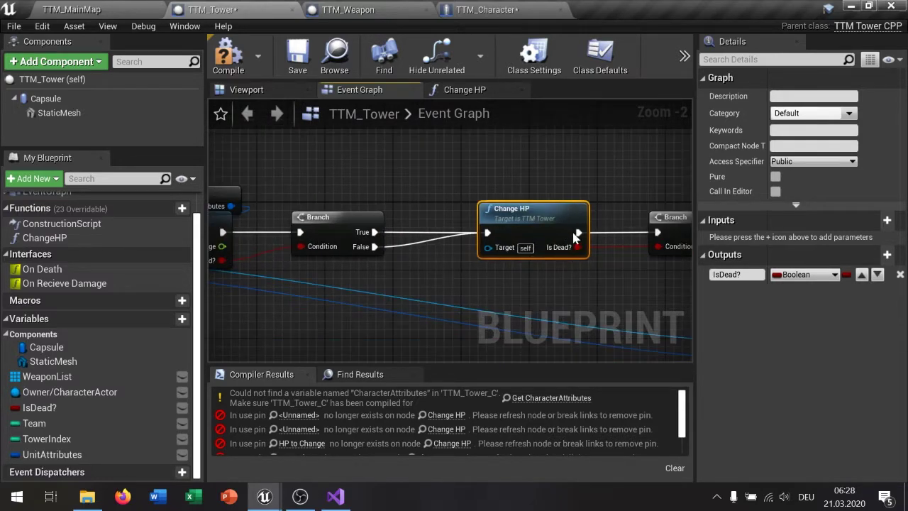
double_click(490, 216)
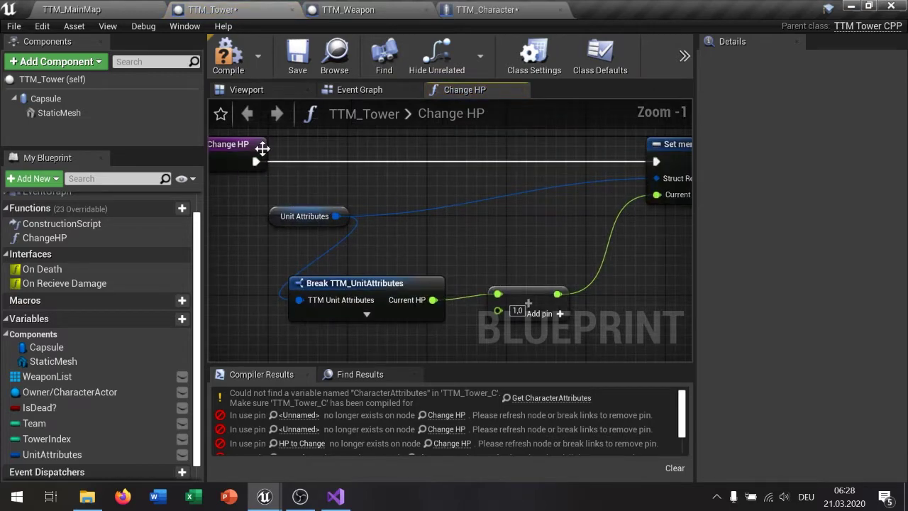
- Give Change HP a Float input named DamageIncome and wire it into the HP Add node
click(262, 148)
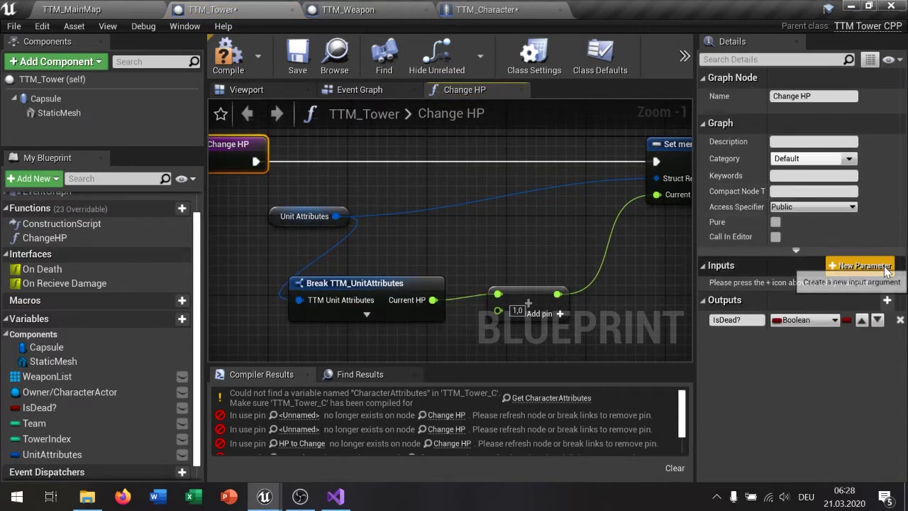
click(884, 267)
click(805, 285)
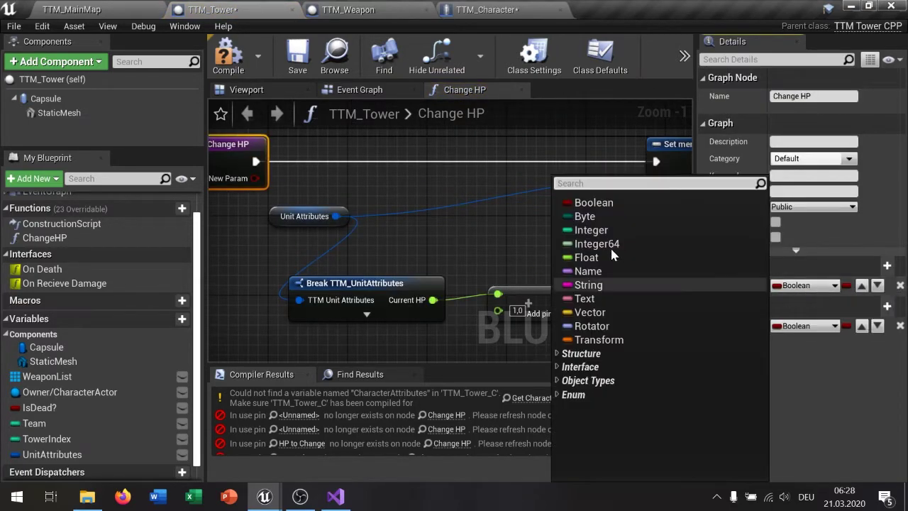
click(586, 257)
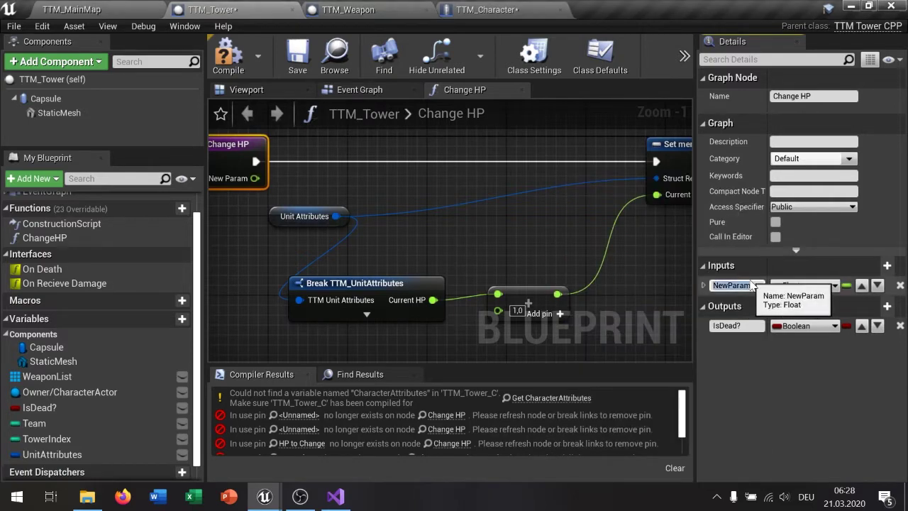
text(Damage)
text(Income)
key(Return)
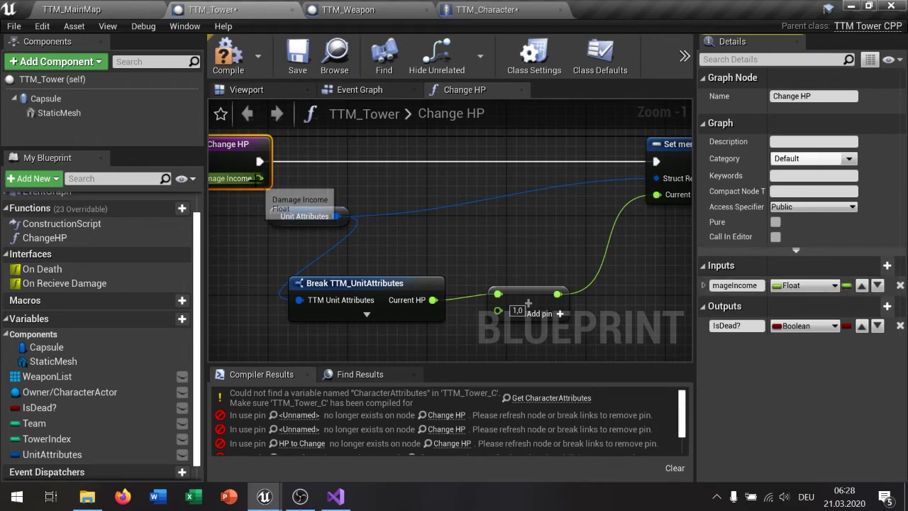
mouse_move(258, 178)
mouse_down()
mouse_move(500, 311)
mouse_move(501, 303)
mouse_up()
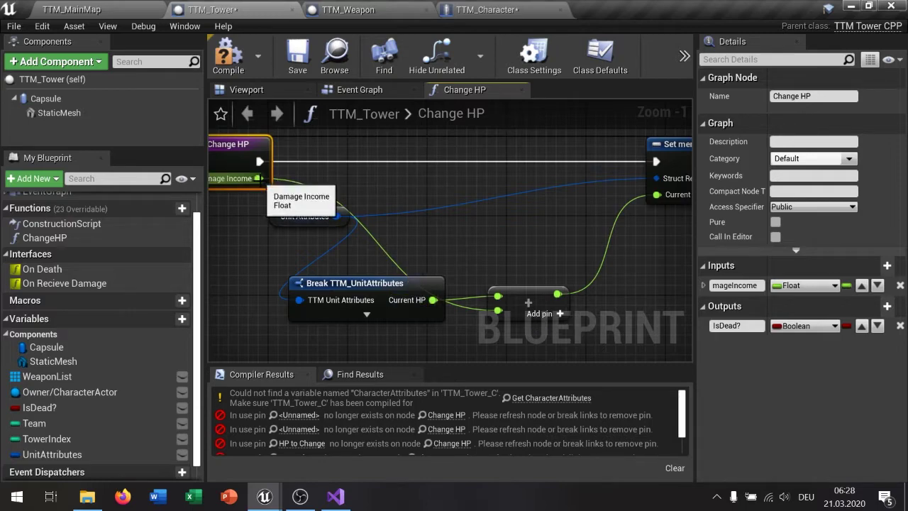
click(358, 90)
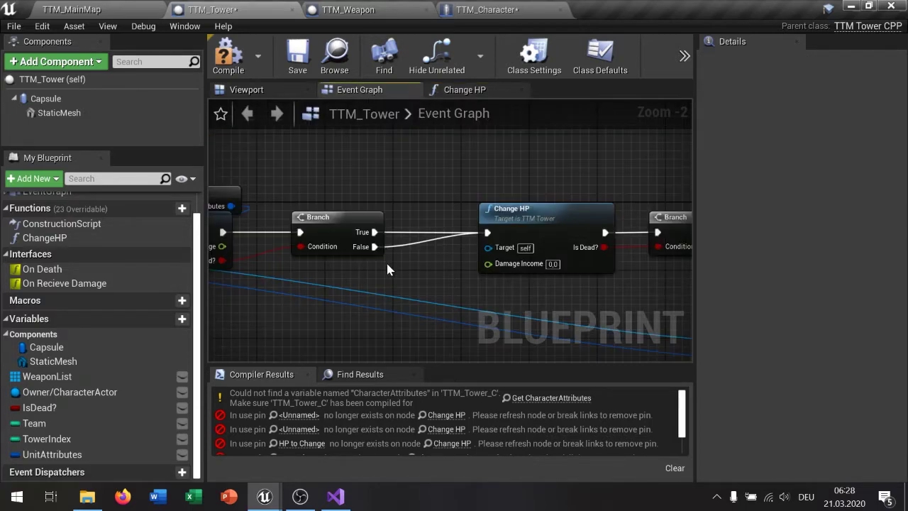
- Wire Real Damage into Change HP's Damage Income input
right_drag(388, 269, 470, 266)
drag(303, 243, 569, 260)
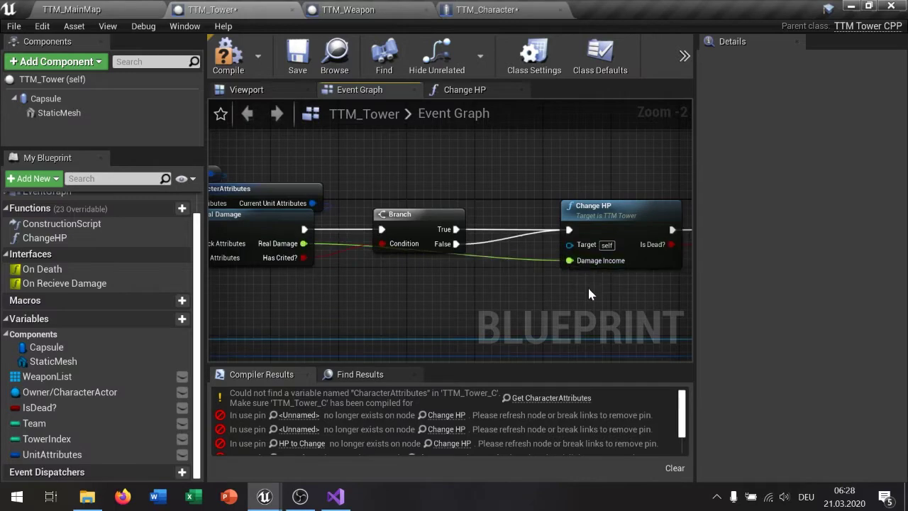
scroll(560, 301, down, 1)
scroll(560, 300, down, 1)
right_drag(282, 247, 351, 246)
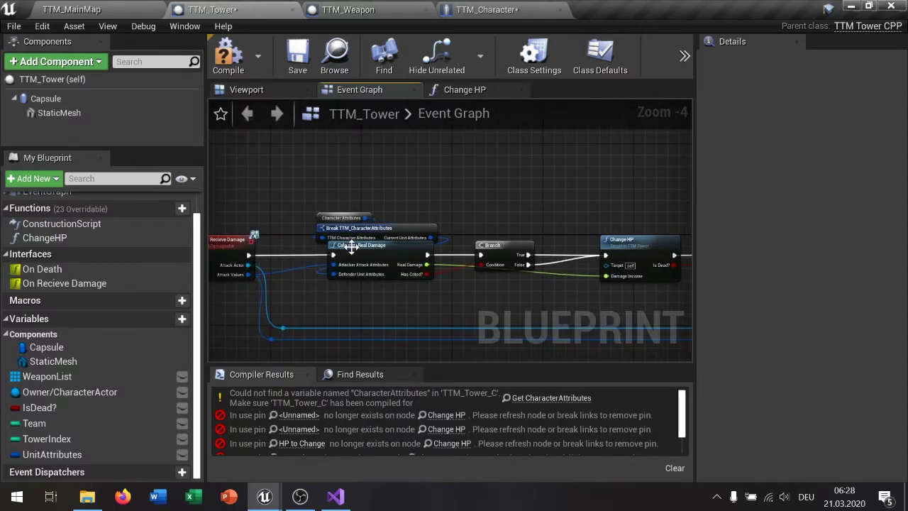
scroll(363, 248, up, 2)
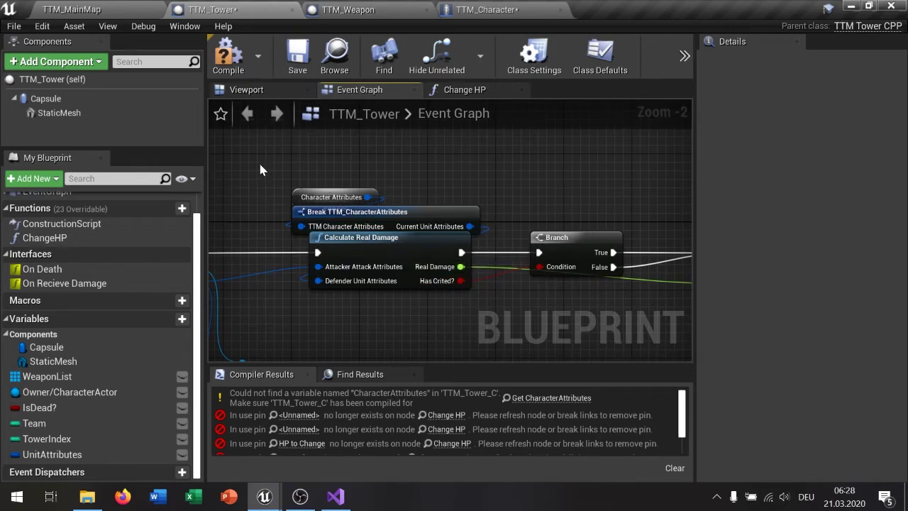
- Replace the Character Attributes and Break nodes with a Unit Attributes getter above Calculate Real Damage, then save
drag(260, 169, 454, 216)
key(Delete)
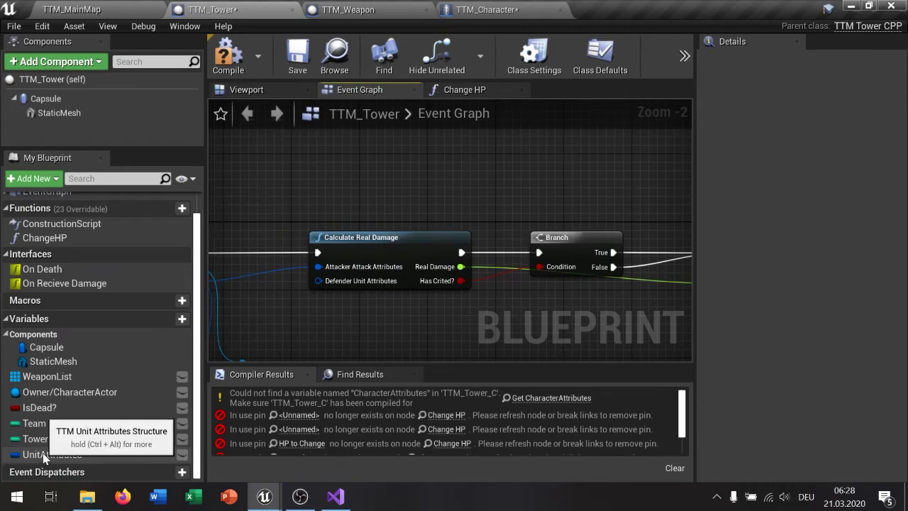
drag(44, 454, 317, 281)
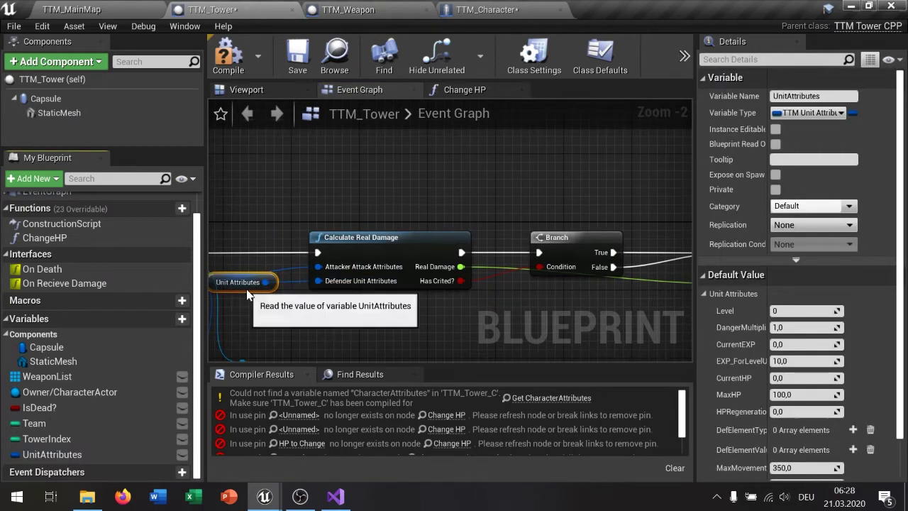
drag(245, 284, 347, 228)
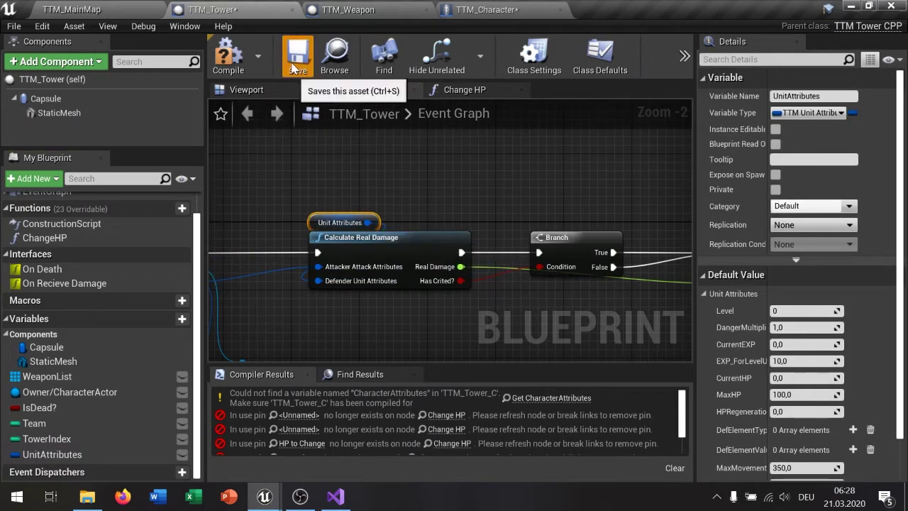
click(296, 55)
- Review the Change HP, Branch and On Death chain, then close the Change HP function graph
scroll(519, 172, down, 2)
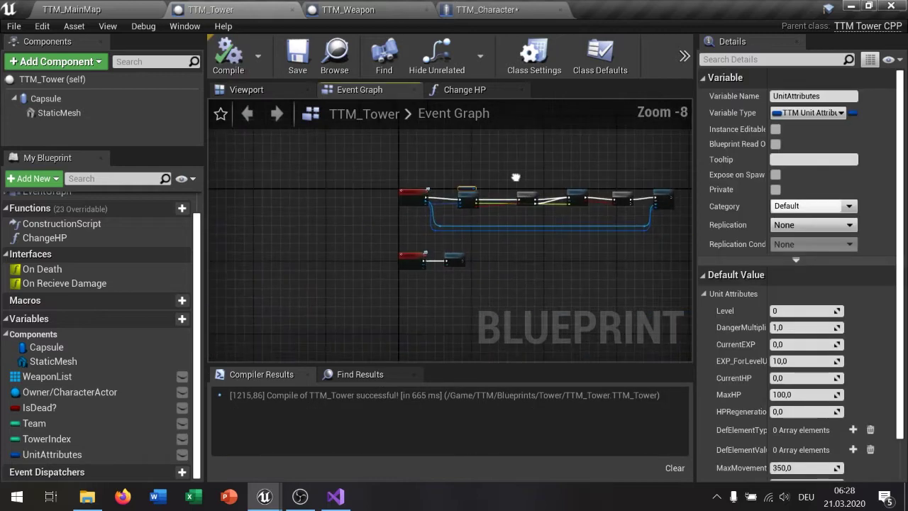
right_drag(470, 227, 471, 243)
scroll(500, 237, up, 4)
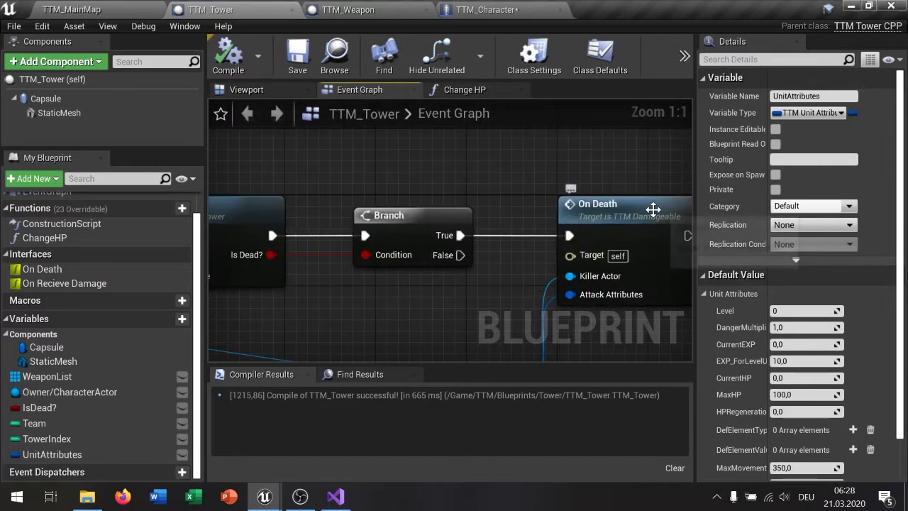
scroll(525, 259, down, 1)
scroll(481, 264, down, 1)
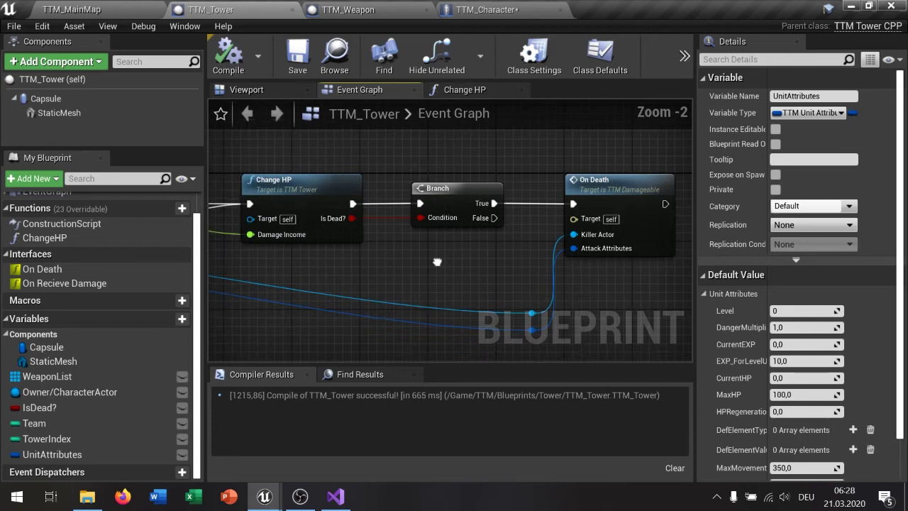
scroll(481, 264, down, 2)
mouse_move(483, 263)
right_down()
mouse_move(625, 210)
mouse_move(406, 296)
right_up()
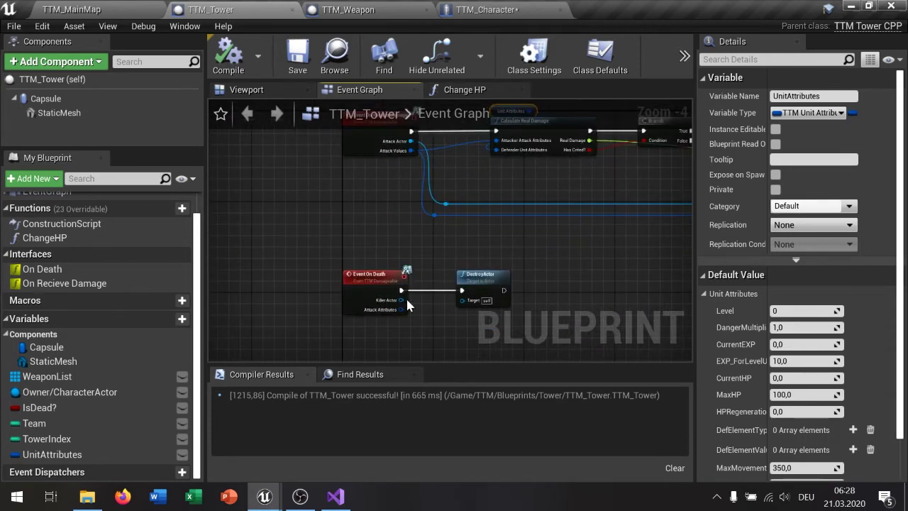
scroll(474, 163, down, 1)
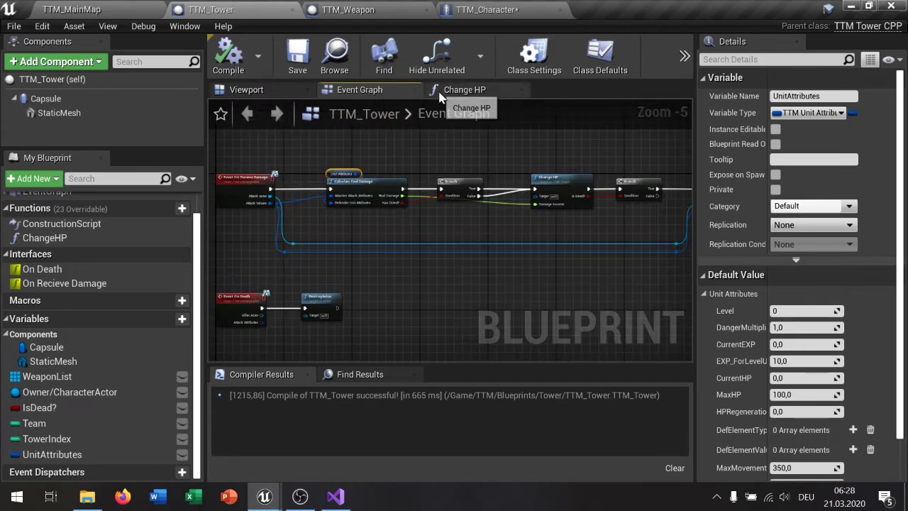
click(506, 92)
click(524, 89)
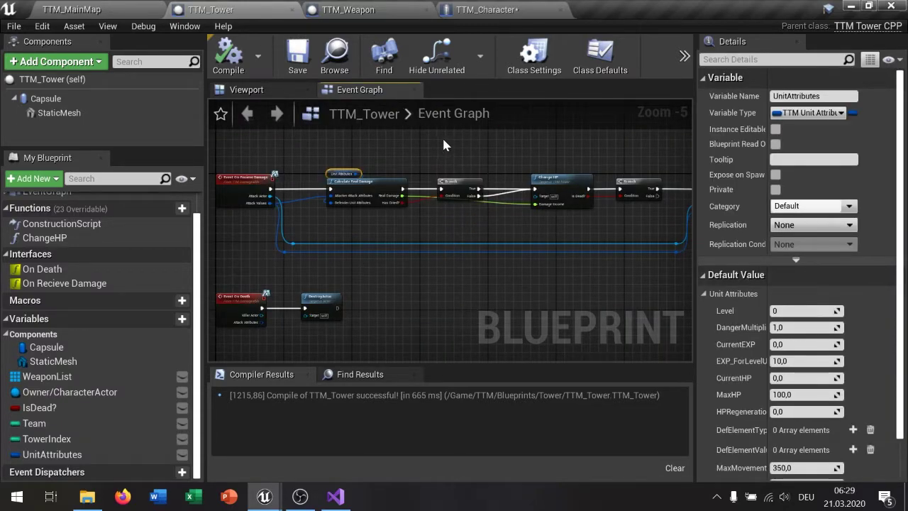
- Check the UnitAttributes defaults and edit the CurrentHP default value (0,0)
scroll(431, 213, down, 1)
scroll(431, 208, down, 1)
scroll(418, 241, down, 1)
scroll(423, 235, down, 1)
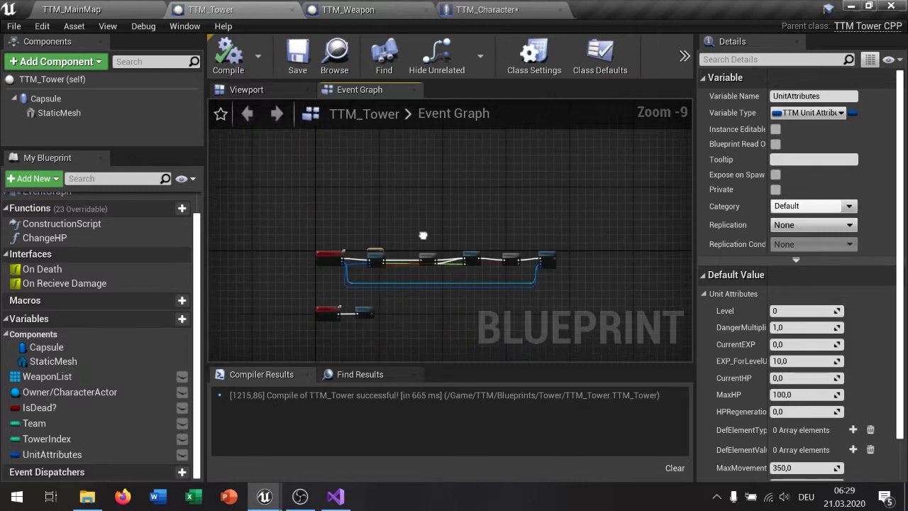
right_drag(423, 235, 447, 186)
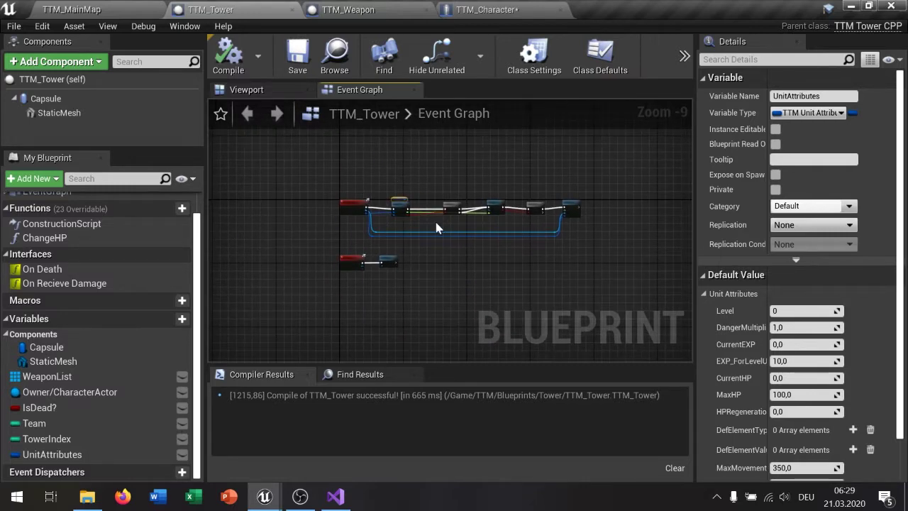
scroll(402, 212, up, 6)
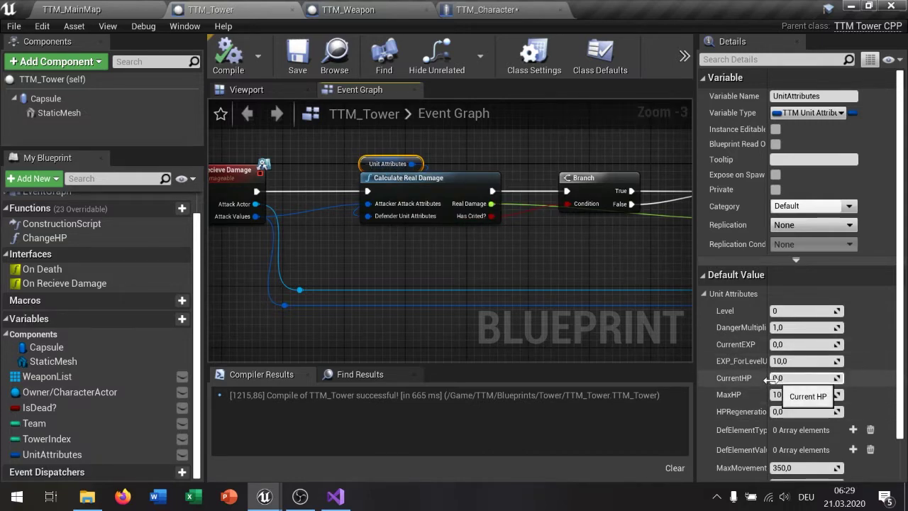
click(774, 378)
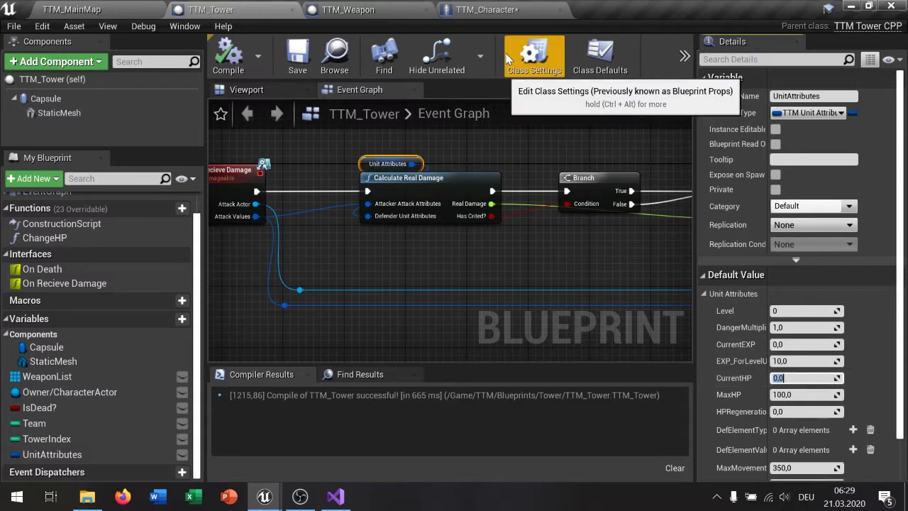
- In TTM_Character, open the RefillHP function graph and copy its refill nodes
click(486, 17)
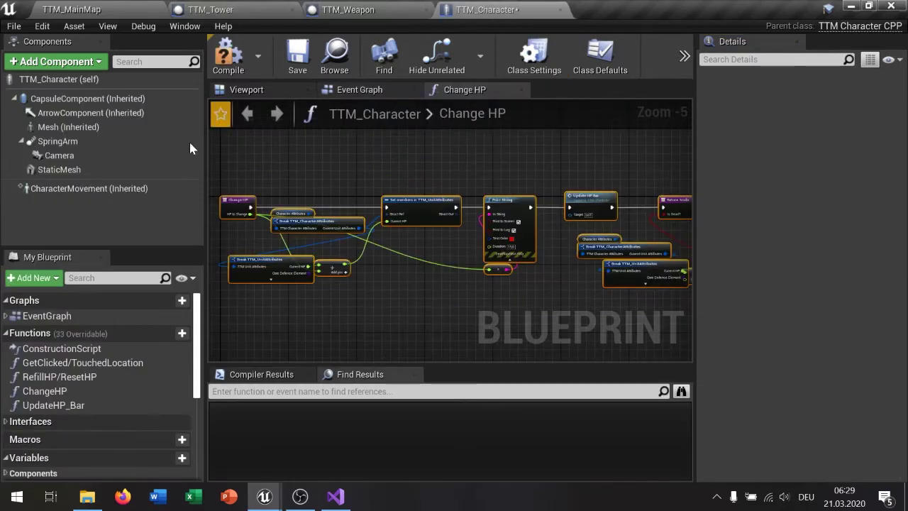
double_click(60, 377)
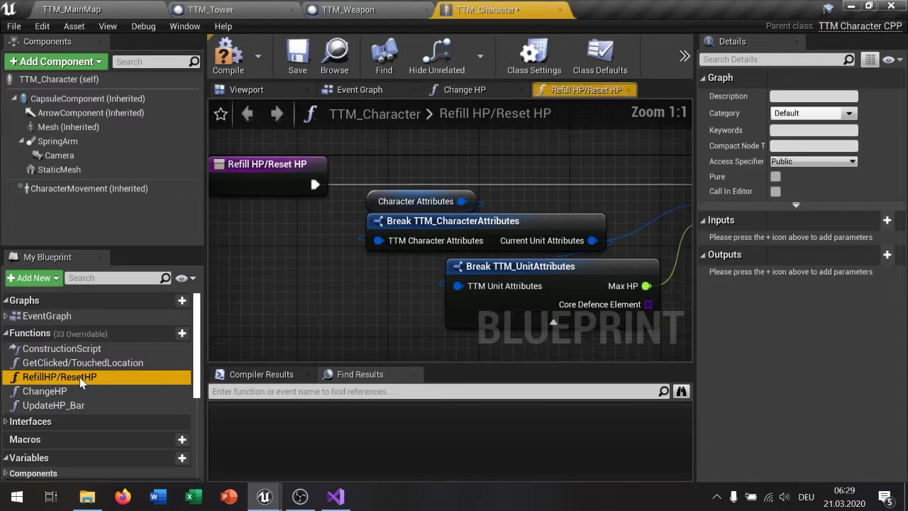
scroll(344, 298, down, 4)
right_drag(600, 362, 597, 304)
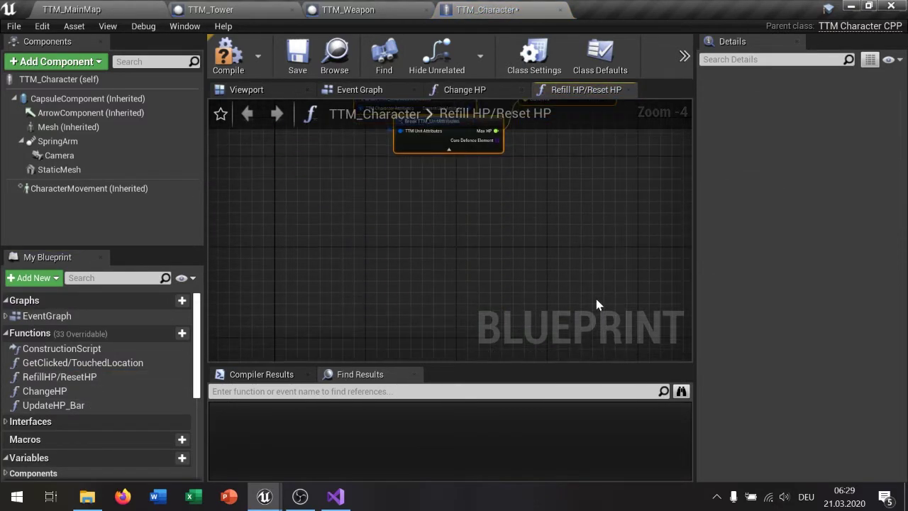
right_drag(394, 203, 397, 312)
scroll(567, 212, up, 1)
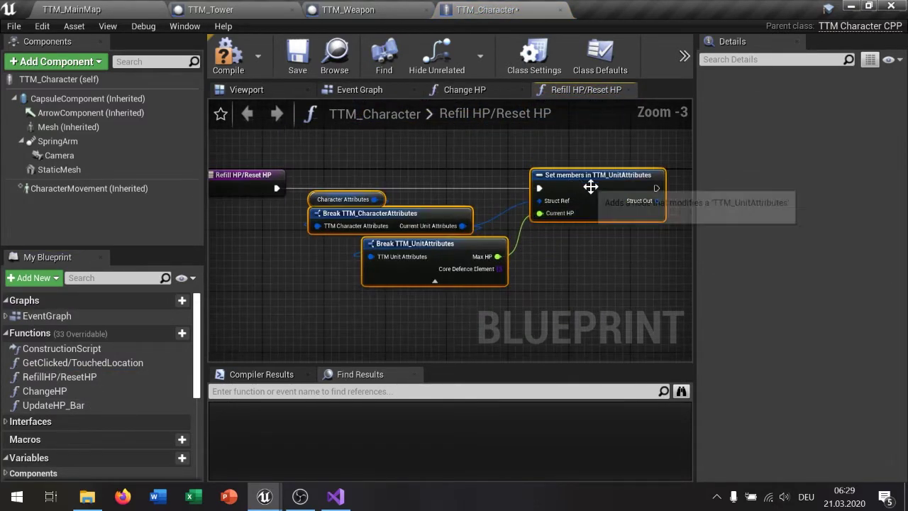
- Create a ReFillHP function in TTM_Tower, paste the refill nodes and connect its entry to Set members
click(213, 10)
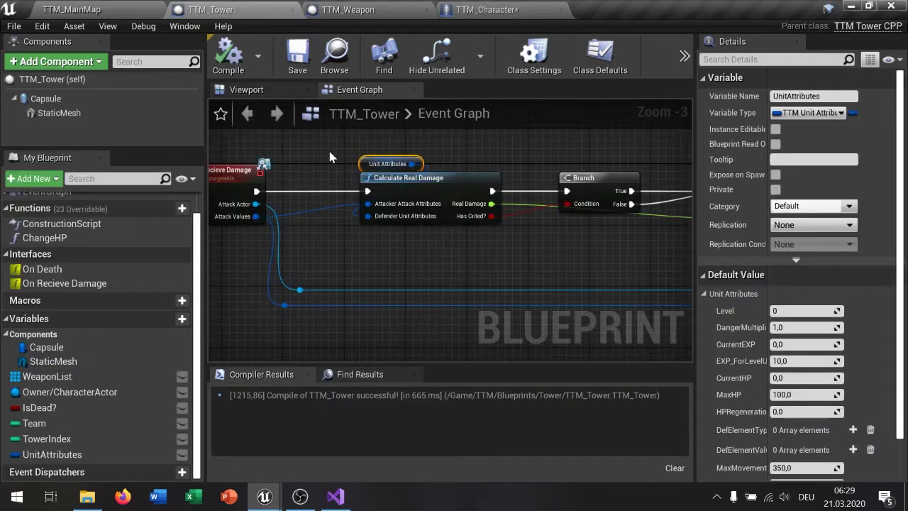
click(182, 208)
text(ReFillHP)
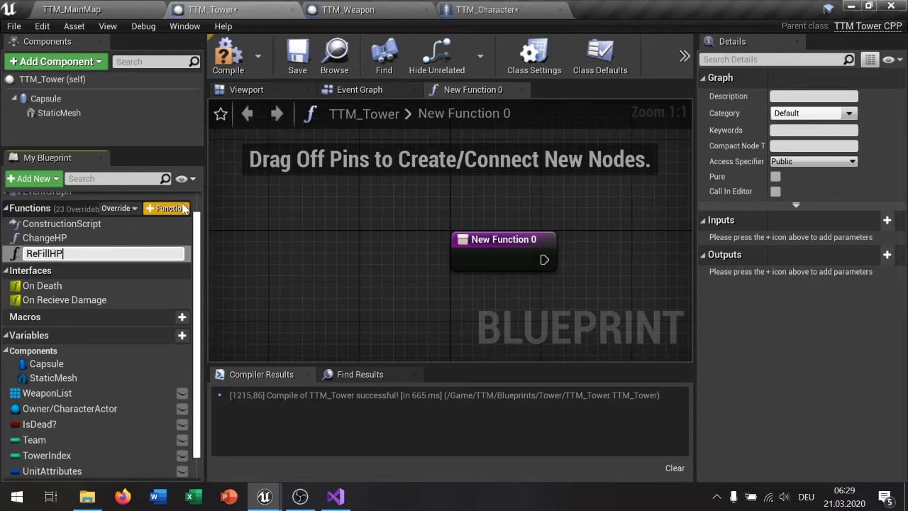
key(Return)
key(ctrl+v)
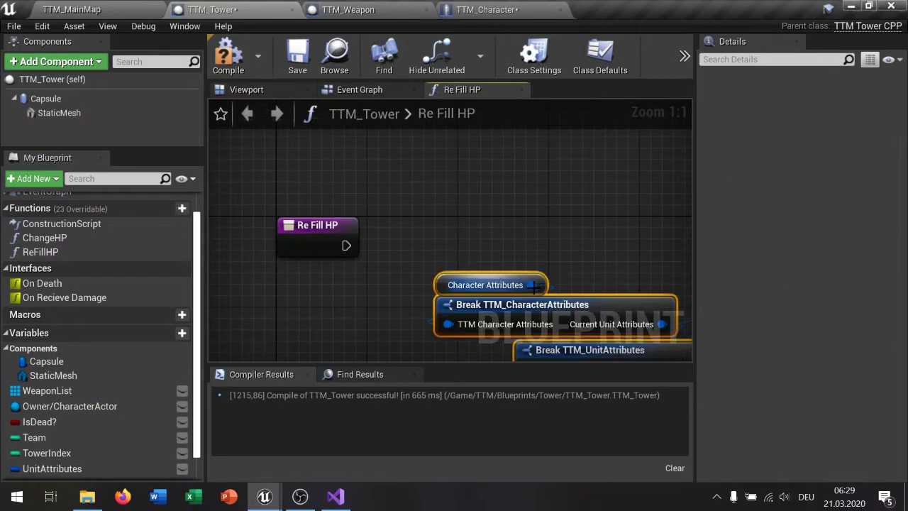
drag(507, 304, 325, 315)
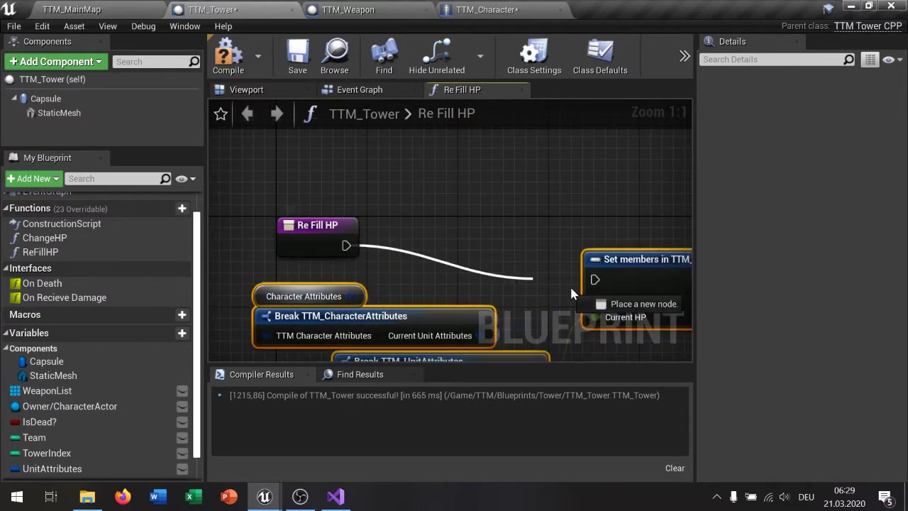
mouse_move(346, 246)
mouse_down()
mouse_move(598, 279)
mouse_move(666, 246)
mouse_up()
- Swap the Character Attributes nodes for a UnitAttributes getter in Re Fill HP, then save and compile
scroll(426, 234, down, 1)
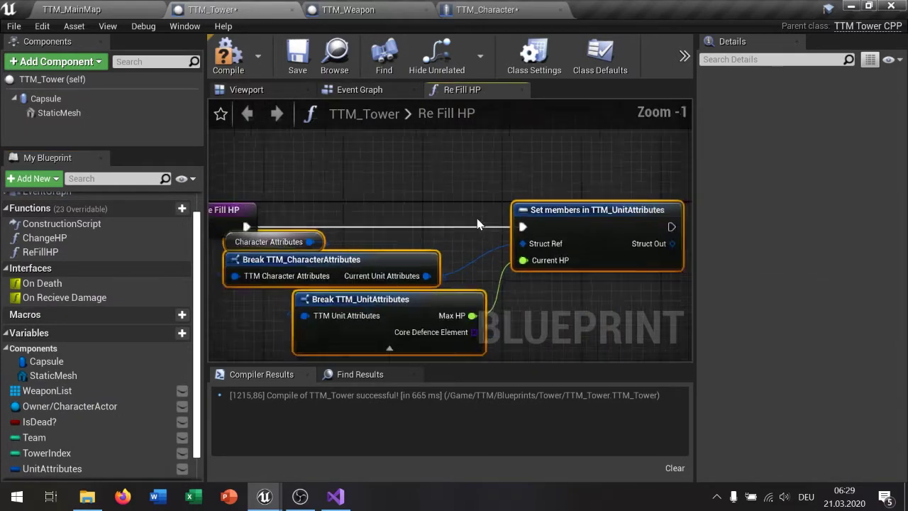
scroll(381, 209, down, 2)
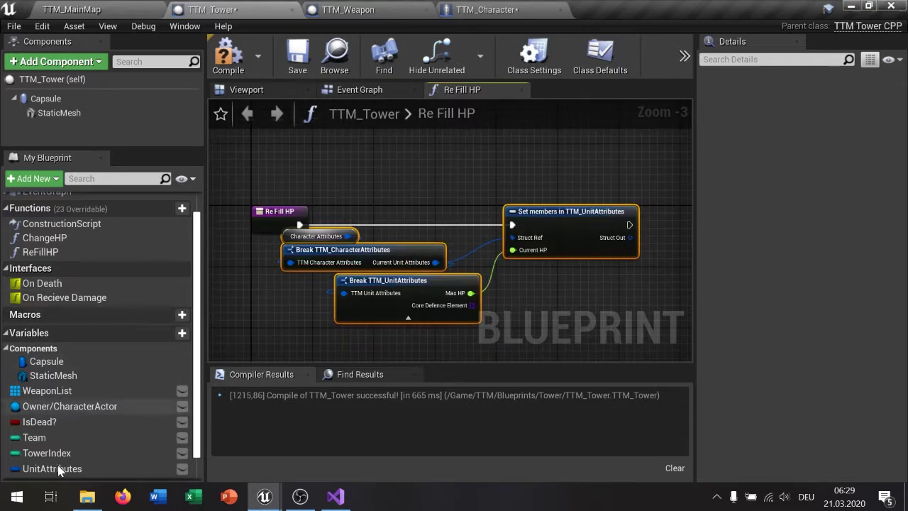
drag(57, 470, 381, 183)
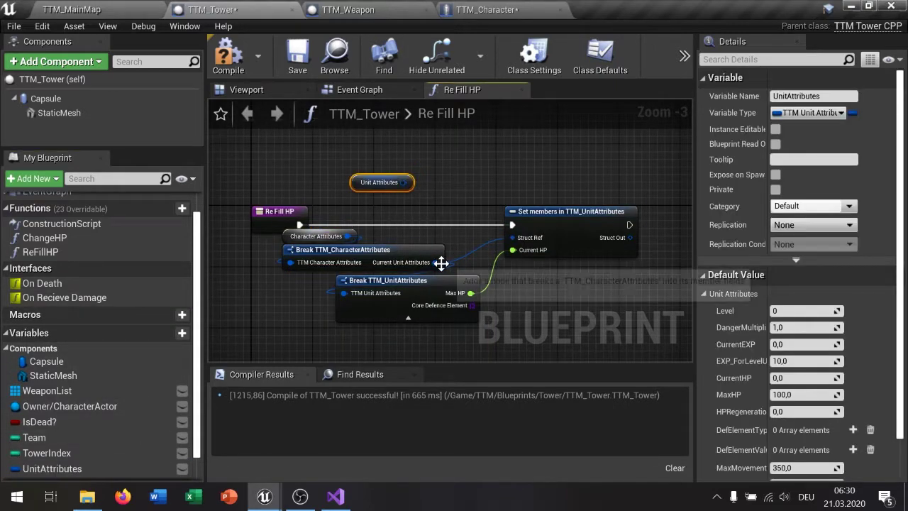
ctrl+drag(435, 262, 401, 182)
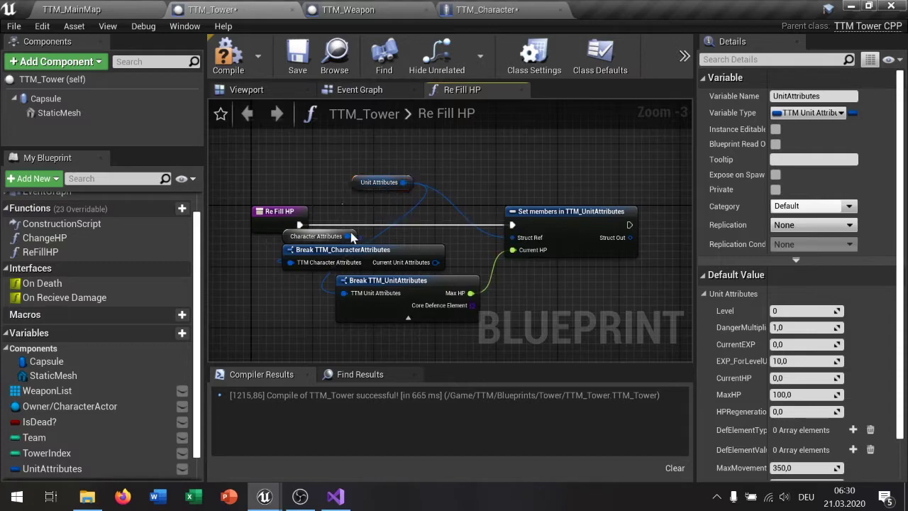
click(353, 237)
shift+click(364, 253)
key(Delete)
click(297, 55)
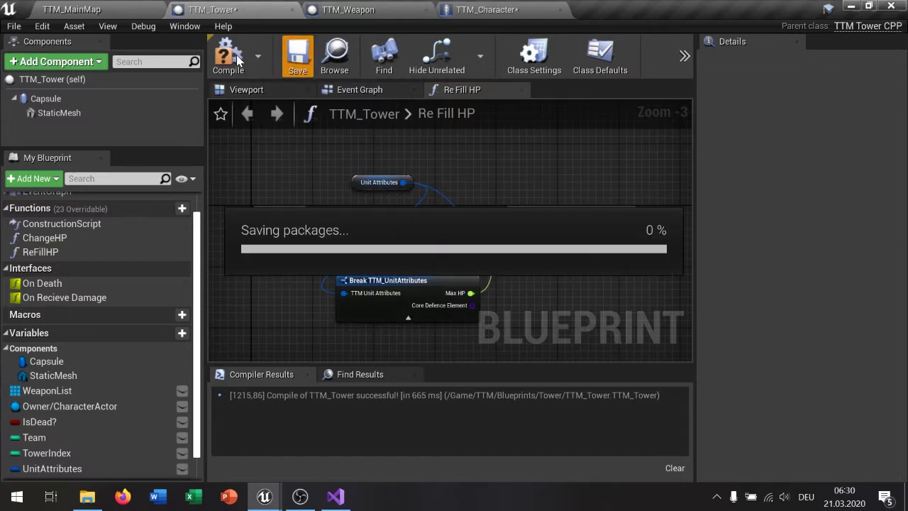
click(228, 53)
click(360, 90)
- Move the existing Event Graph nodes lower to make room for a new event
scroll(369, 170, down, 4)
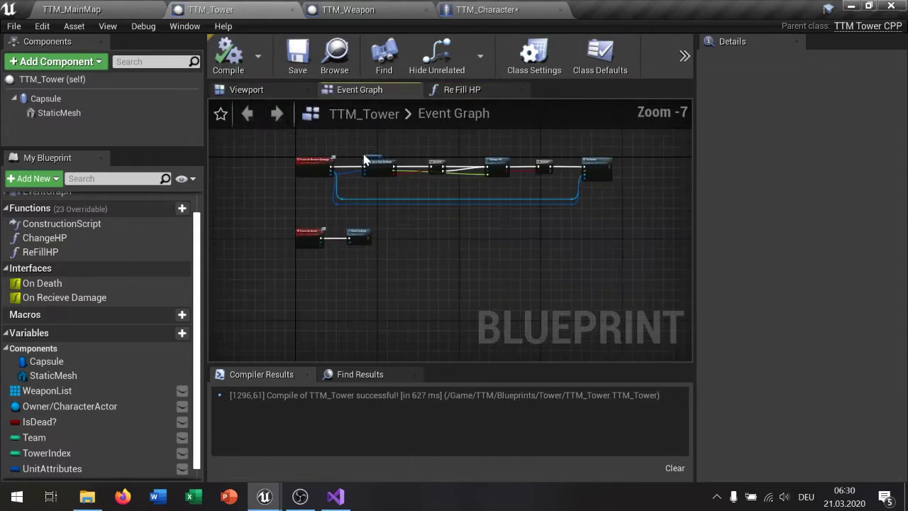
scroll(373, 221, down, 1)
scroll(332, 195, up, 3)
right_drag(332, 195, 330, 223)
scroll(330, 223, down, 3)
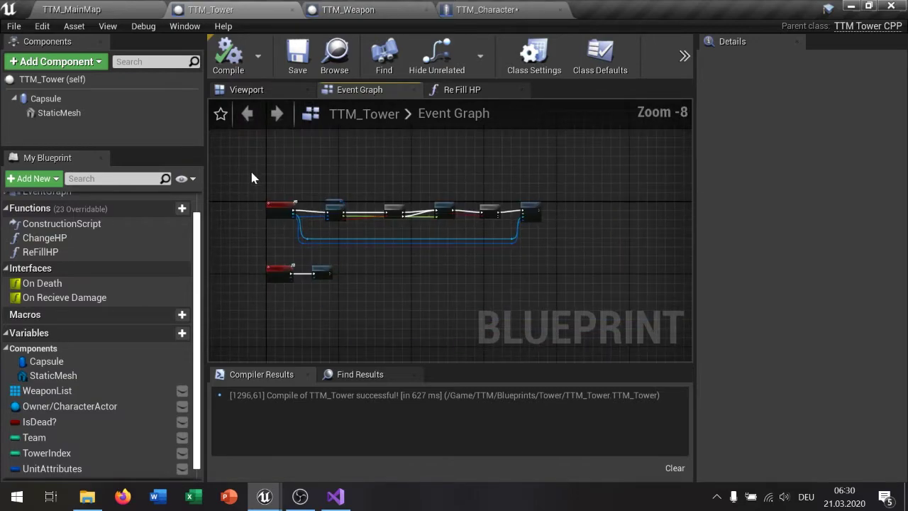
drag(250, 168, 444, 281)
drag(283, 213, 282, 276)
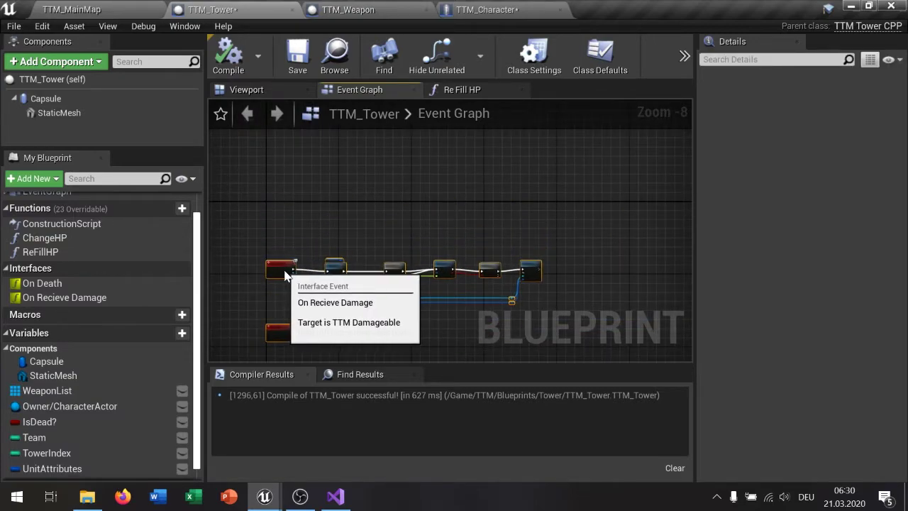
scroll(326, 220, up, 6)
- Add an Event BeginPlay node and wire it to a Re Fill HP call
right_click(325, 223)
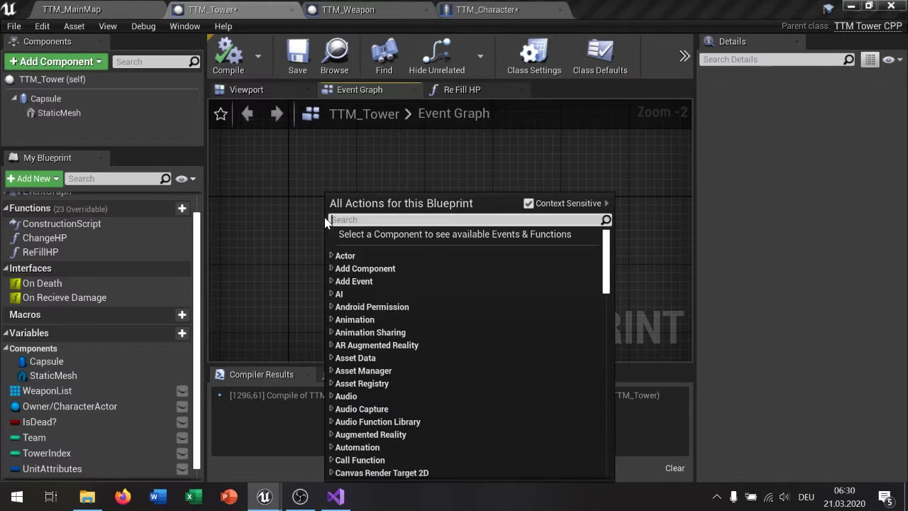
text(begin pla)
click(362, 249)
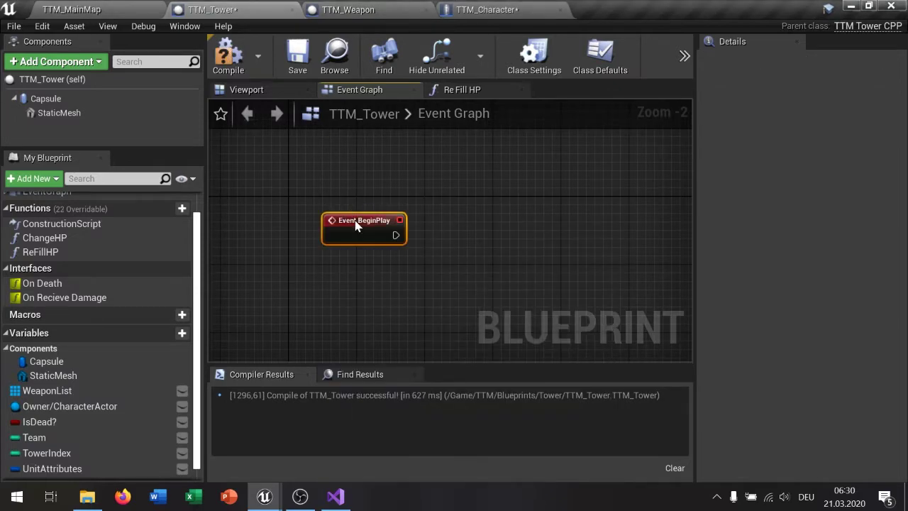
drag(357, 226, 324, 209)
mouse_move(68, 253)
mouse_down()
mouse_move(447, 210)
mouse_move(450, 201)
mouse_up()
mouse_move(361, 218)
mouse_down()
mouse_move(466, 238)
mouse_move(480, 199)
mouse_up()
- Save and compile the blueprint, then nudge the Re Fill HP node right
click(287, 64)
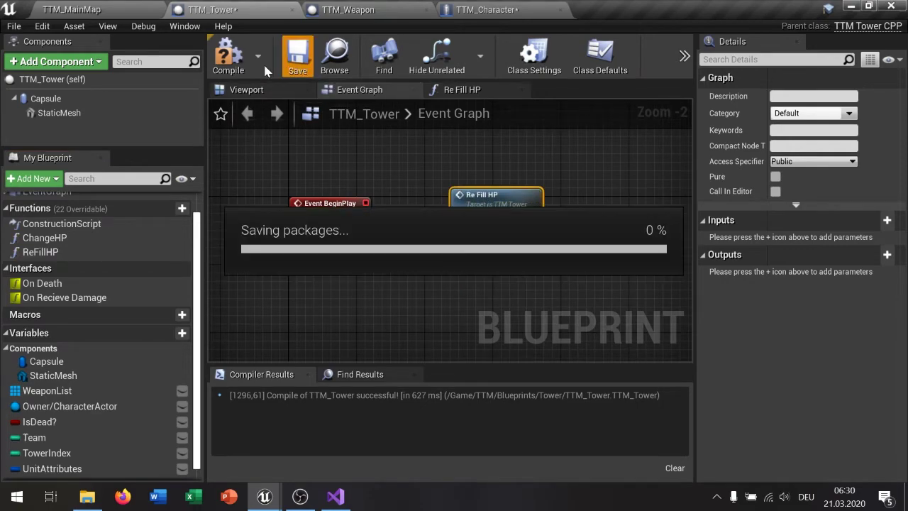
click(229, 55)
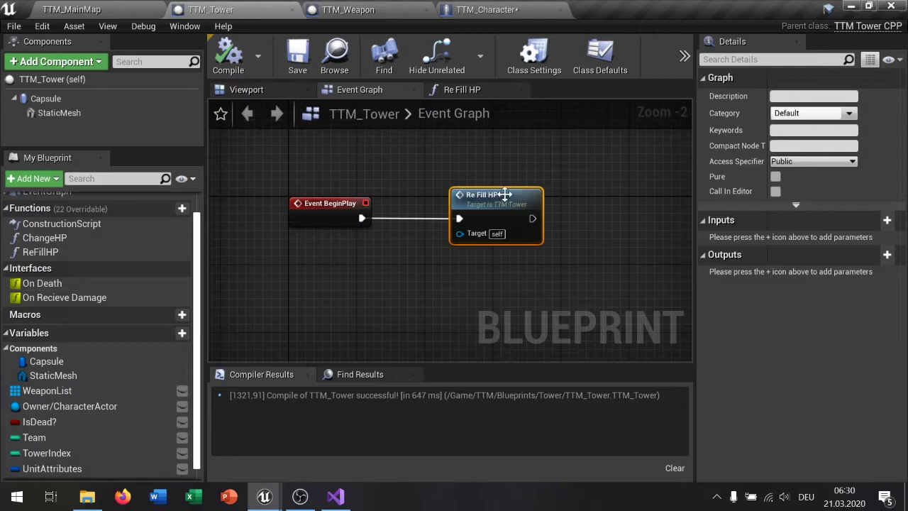
right_drag(497, 325, 396, 317)
drag(400, 196, 466, 196)
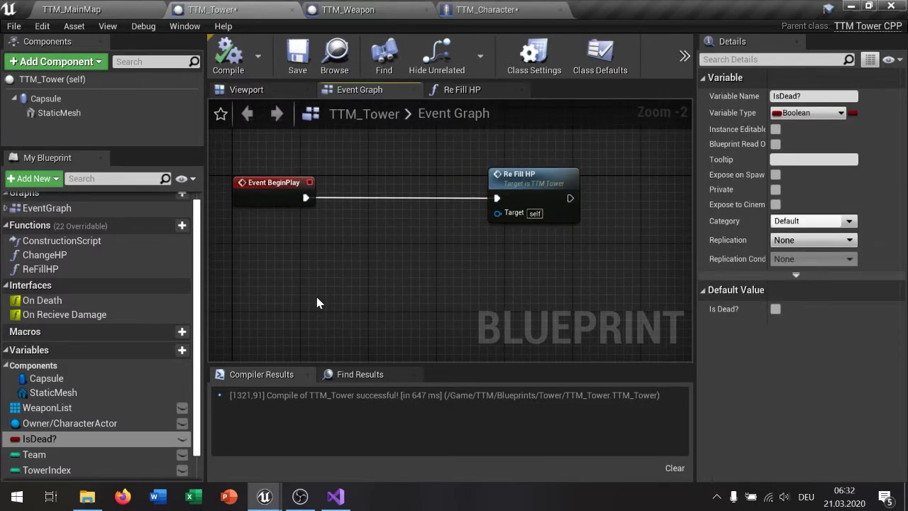
- Add a new function to TTM_Tower named SetTowerIsDeadOrAlive
click(6, 365)
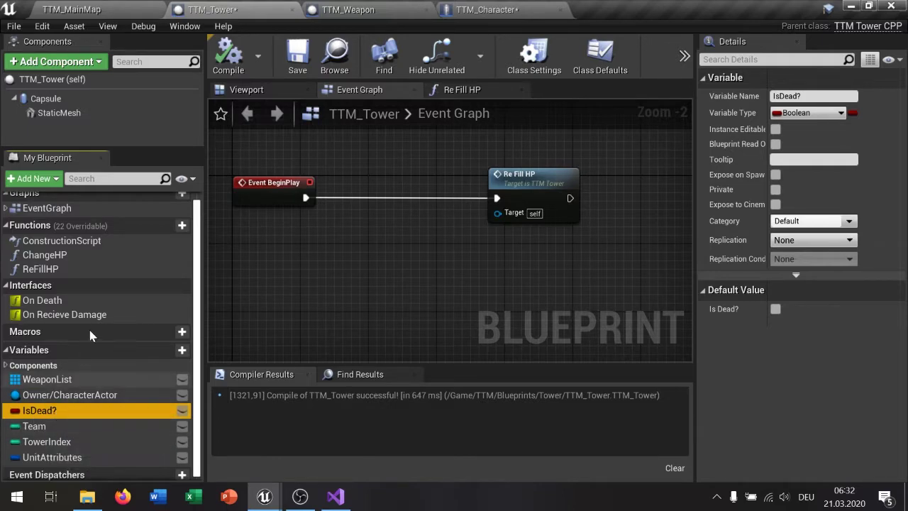
click(175, 226)
text(SetTowerIsDeadOrAlive)
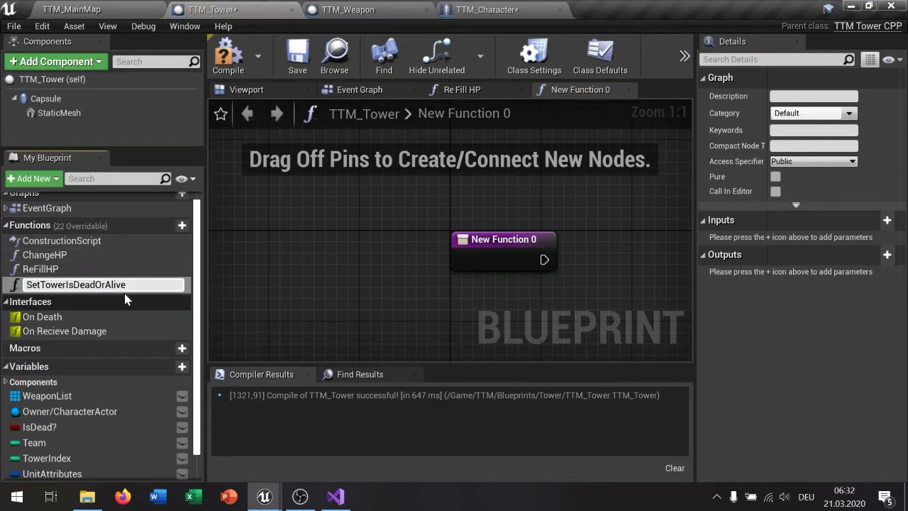
key(Return)
right_drag(495, 288, 320, 257)
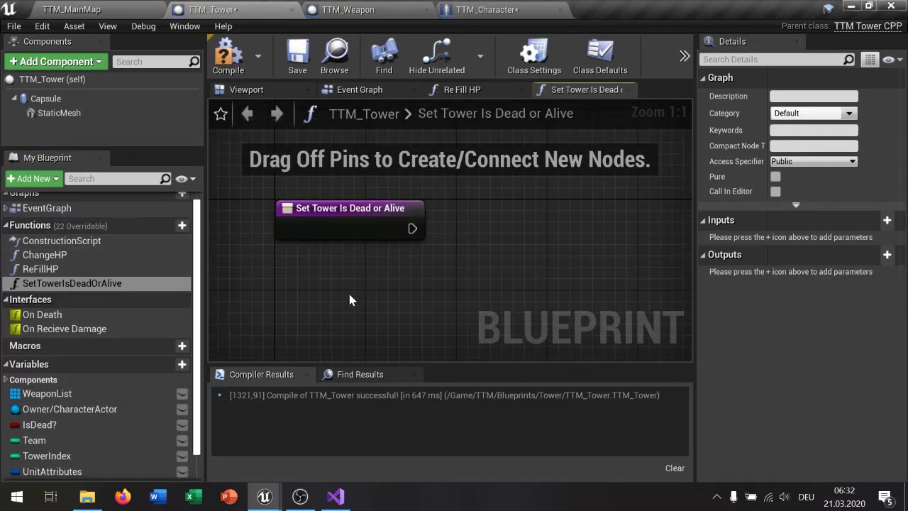
- Give the function a Boolean input parameter named Is Dead?
click(887, 220)
click(813, 241)
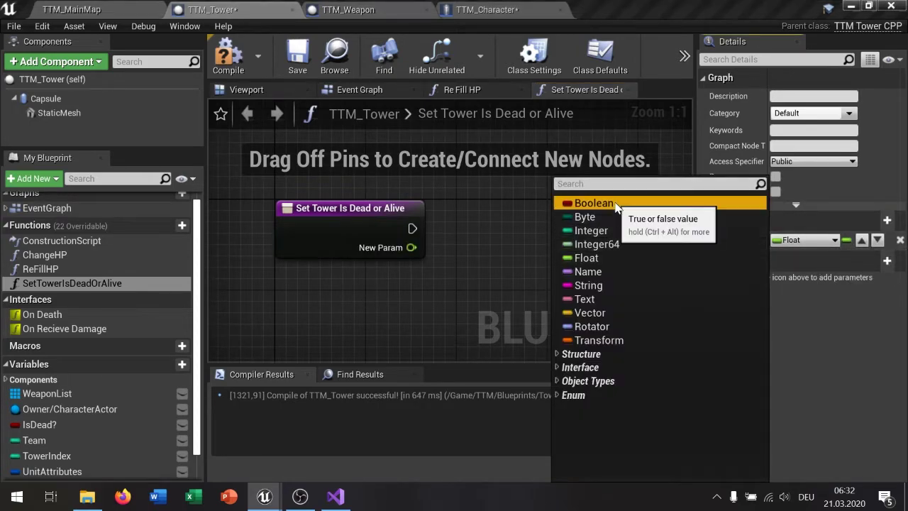
click(594, 203)
text(IsDead)
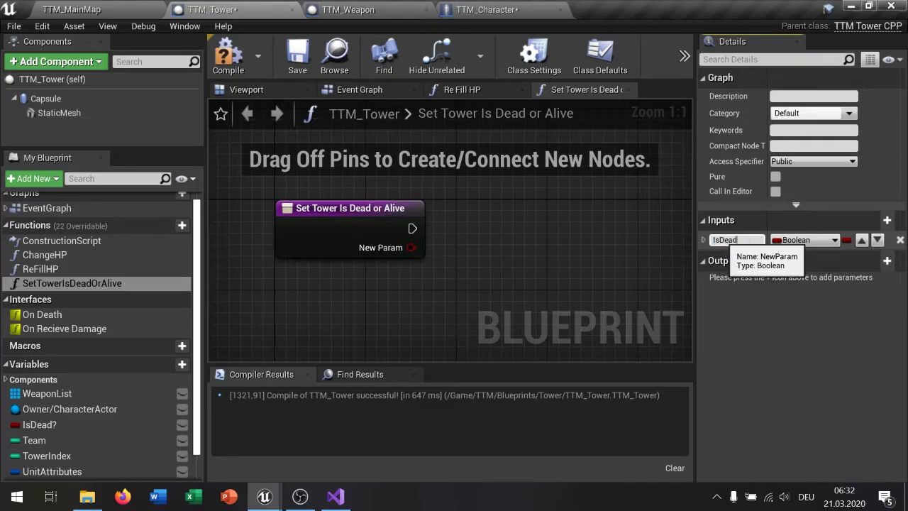
text(?)
key(Return)
- Add a Set IsDead? node after the function entry, fed by the Is Dead? input
drag(39, 425, 485, 221)
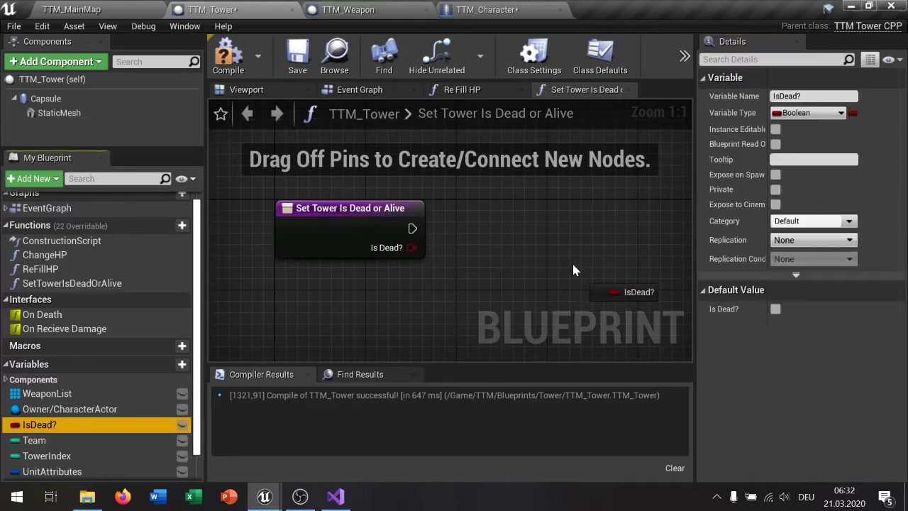
click(512, 254)
mouse_move(412, 228)
mouse_down()
mouse_move(497, 229)
mouse_move(477, 254)
mouse_up()
right_drag(478, 254, 382, 264)
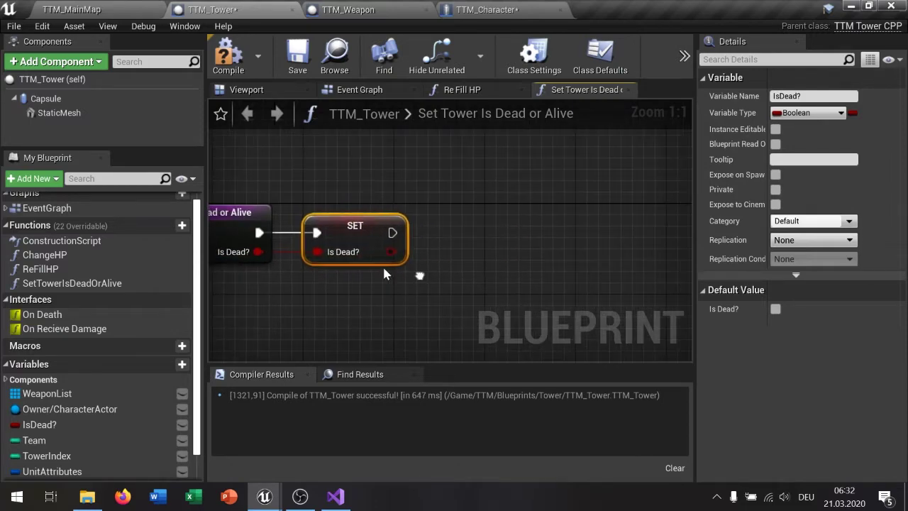
scroll(413, 277, down, 5)
scroll(452, 296, up, 2)
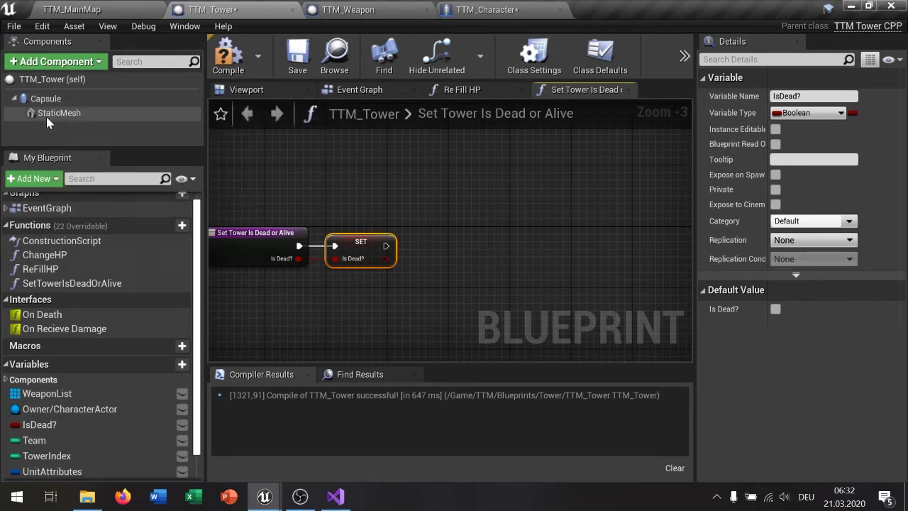
click(509, 288)
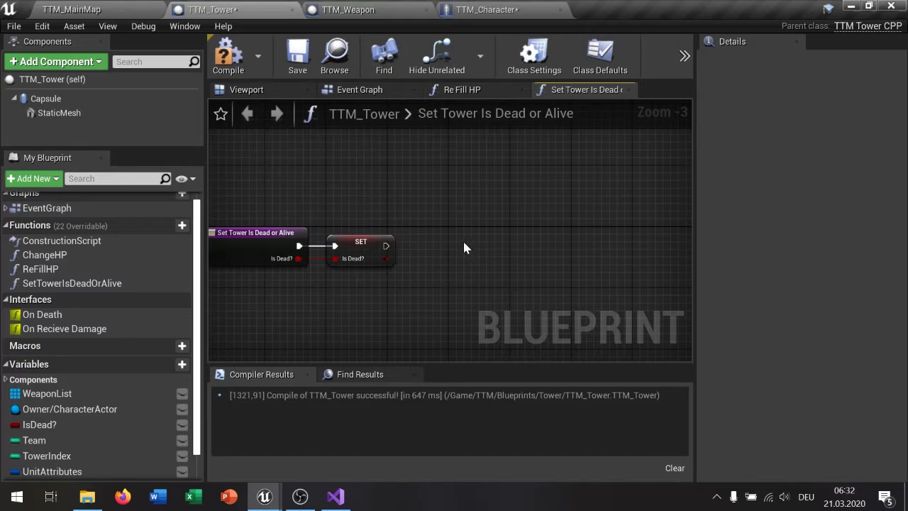
right_drag(340, 310, 441, 194)
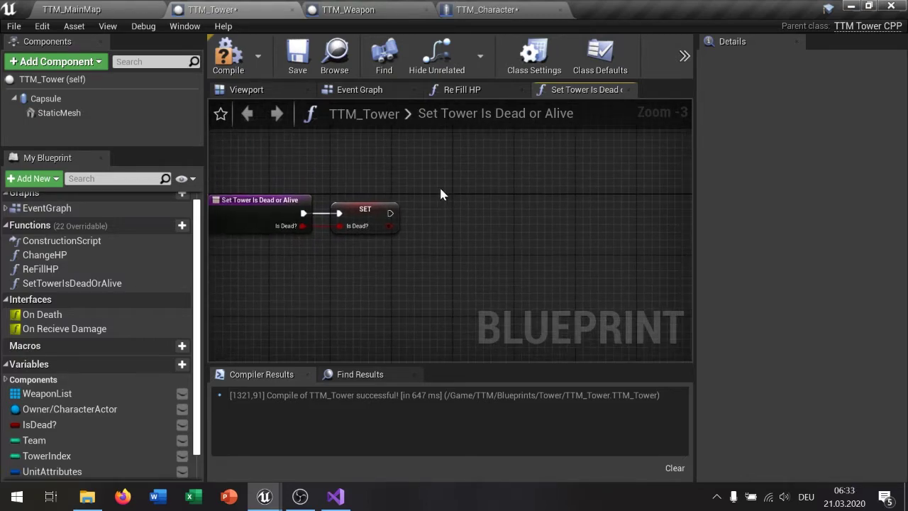
- In the Event Graph, delete the DestroyActor call after Event On Death
click(376, 90)
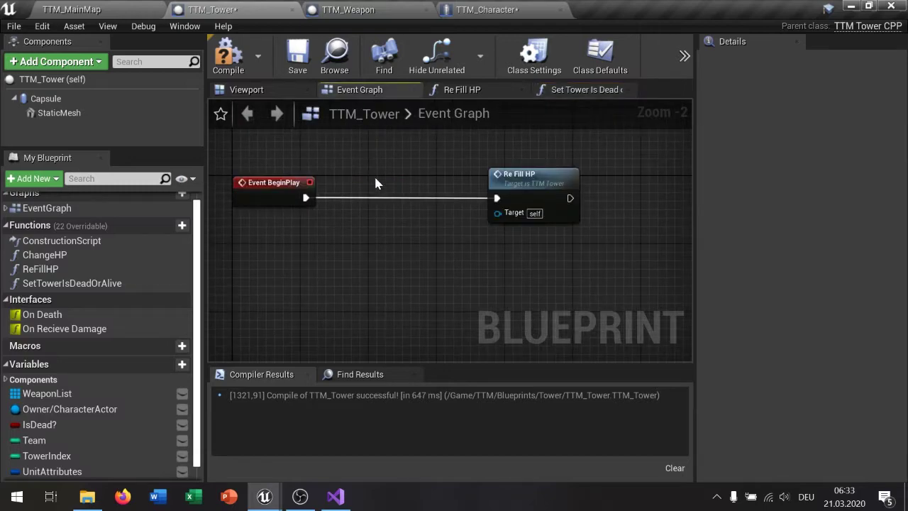
scroll(435, 239, down, 2)
right_drag(435, 240, 425, 183)
scroll(424, 183, down, 1)
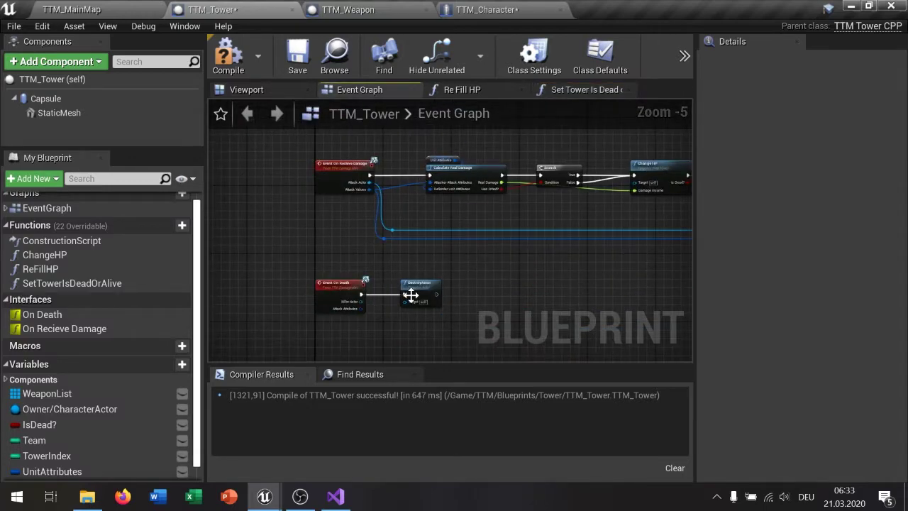
scroll(410, 294, up, 3)
right_drag(432, 293, 430, 281)
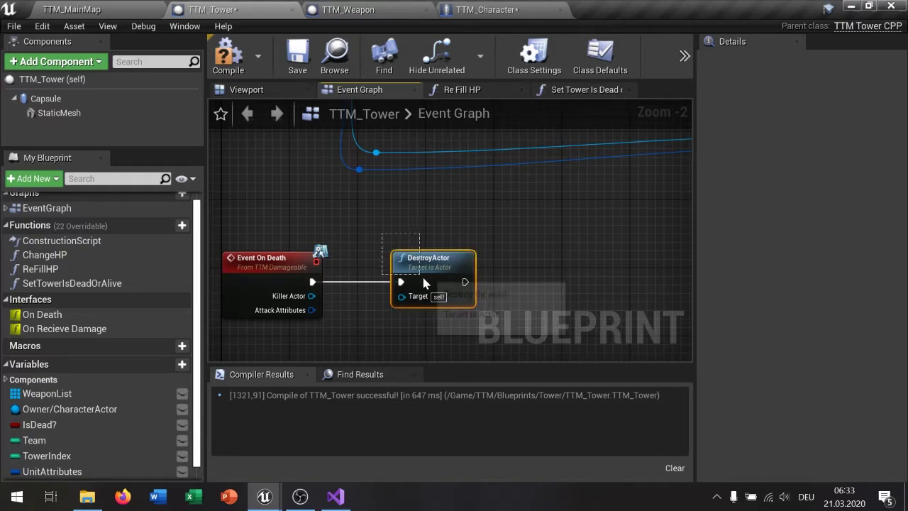
drag(381, 238, 526, 345)
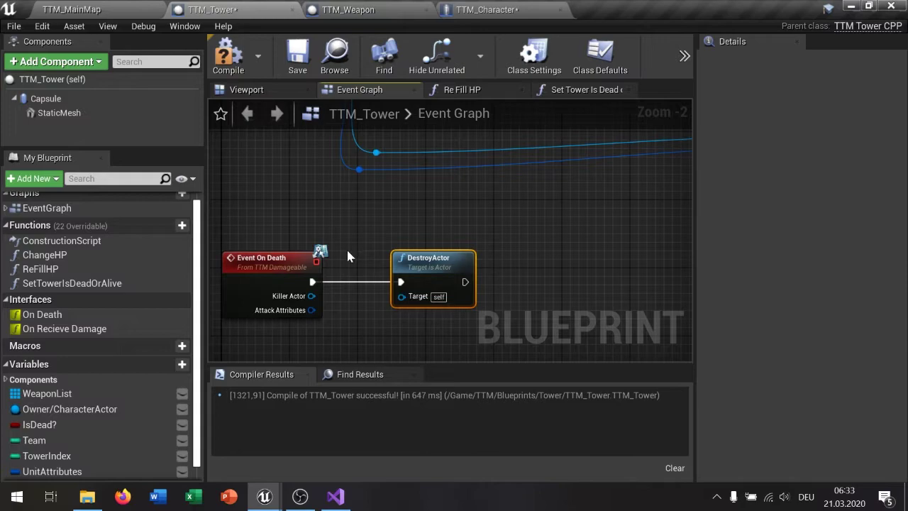
key(Delete)
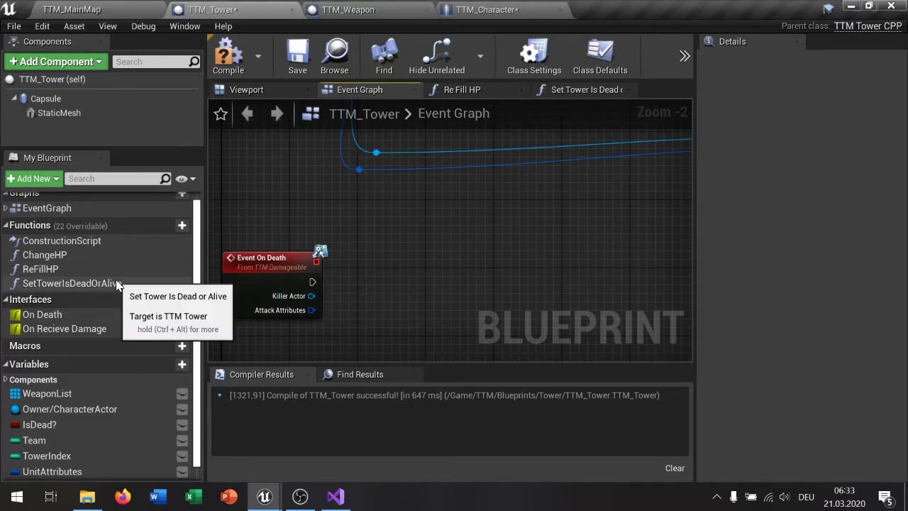
- Call SetTowerIsDeadOrAlive from Event On Death with its dead flag ticked
drag(68, 283, 410, 264)
mouse_move(312, 282)
mouse_down()
mouse_move(416, 293)
mouse_move(416, 258)
mouse_up()
click(451, 313)
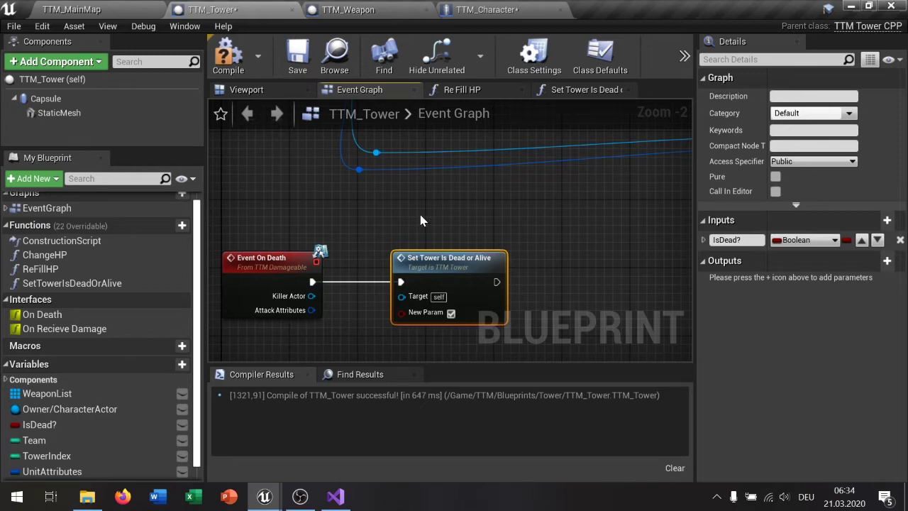
- Open the Set Tower Is Dead or Alive function graph
scroll(455, 213, down, 3)
scroll(436, 282, up, 3)
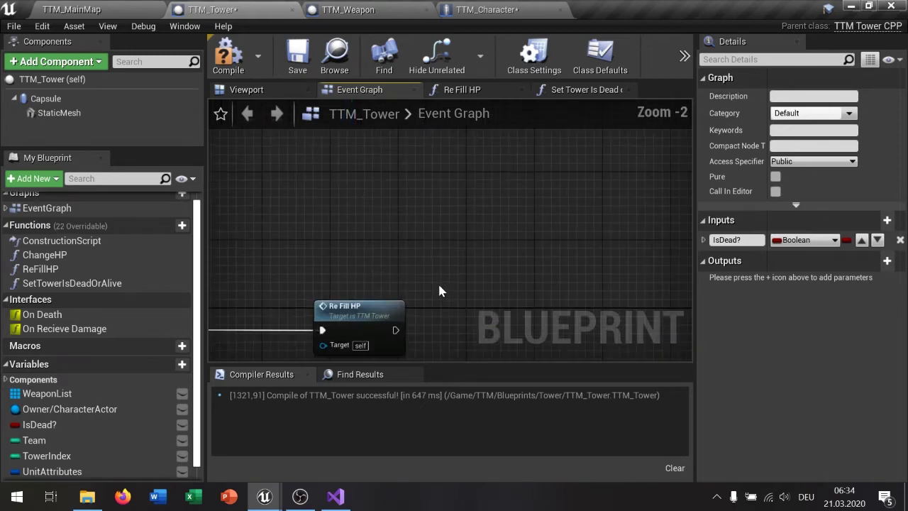
right_drag(436, 282, 516, 187)
click(589, 89)
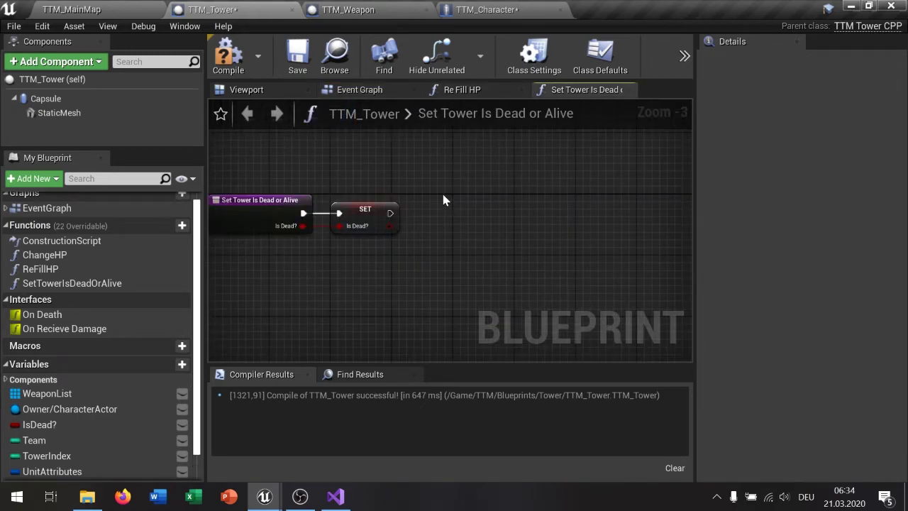
- Drop a Capsule reference into the graph and add Set Collision Enabled from its pin
drag(46, 98, 466, 170)
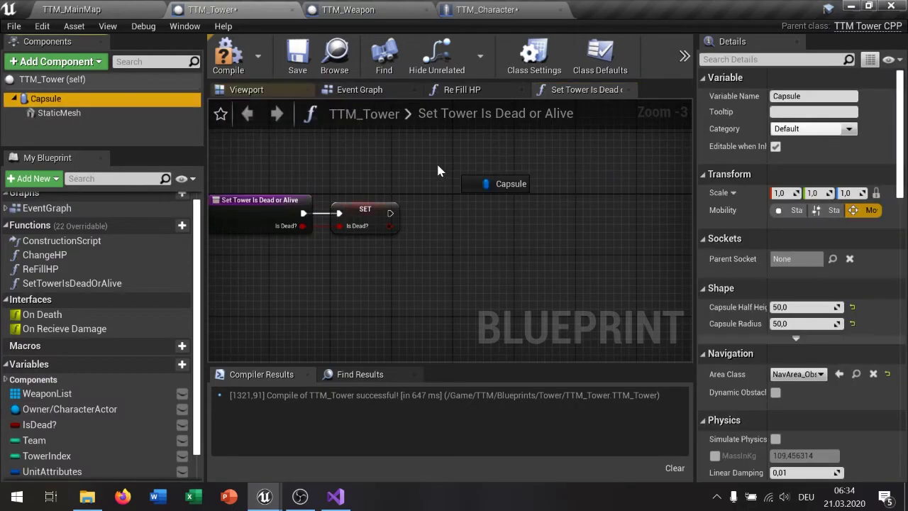
right_drag(487, 171, 436, 177)
drag(440, 177, 468, 190)
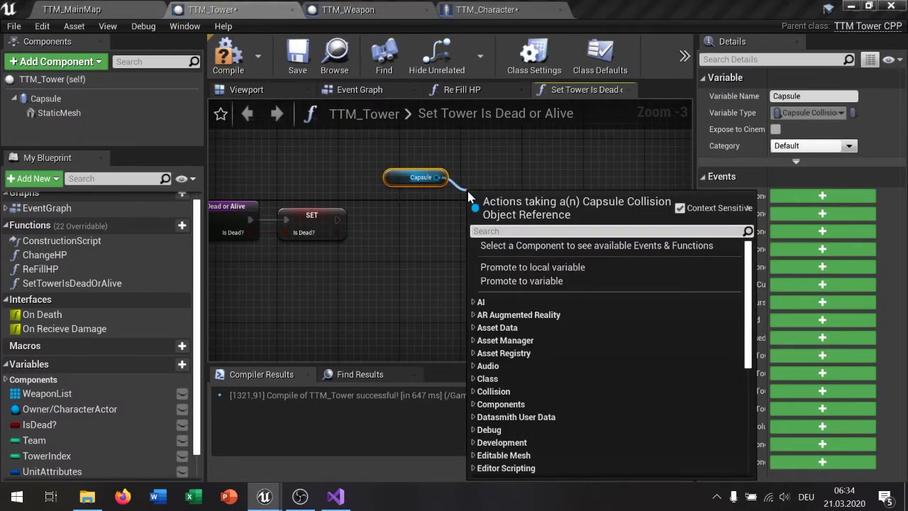
text(set col)
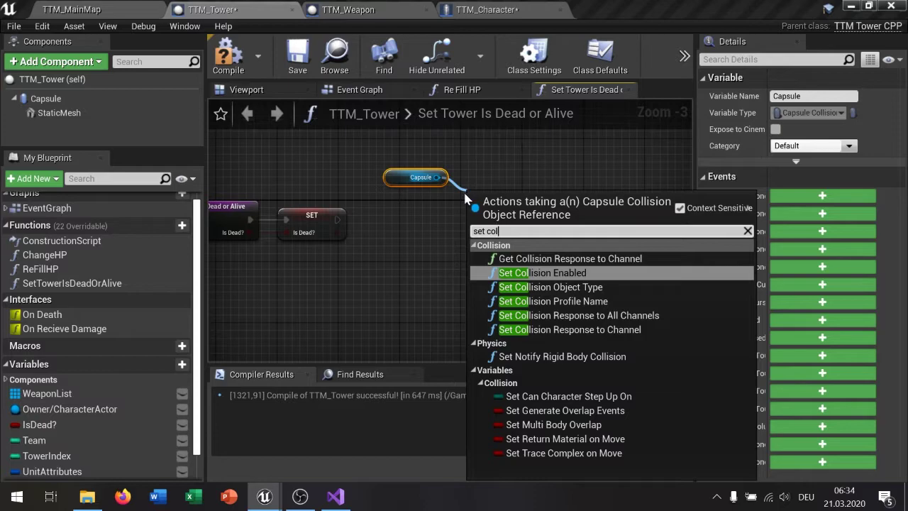
key(Return)
- Rearrange the Capsule and Set Collision Enabled nodes and review the collision type options
drag(392, 178, 468, 186)
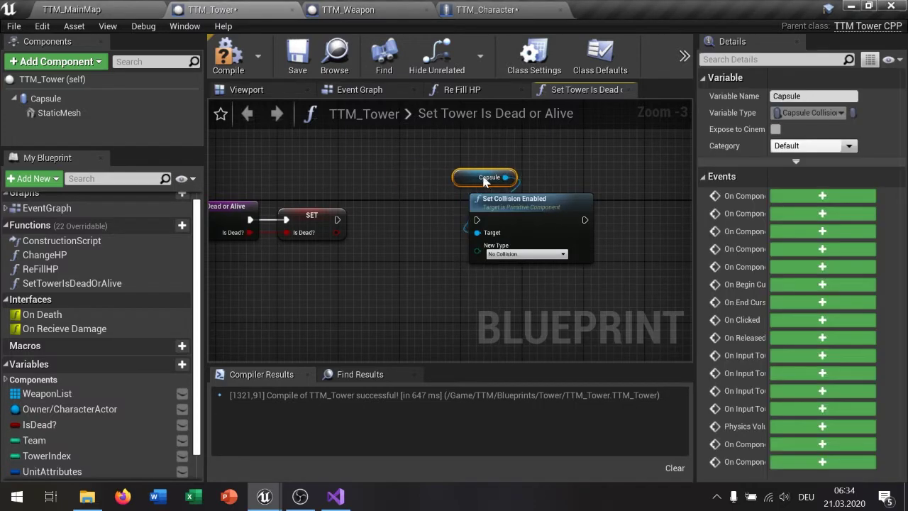
drag(515, 203, 617, 205)
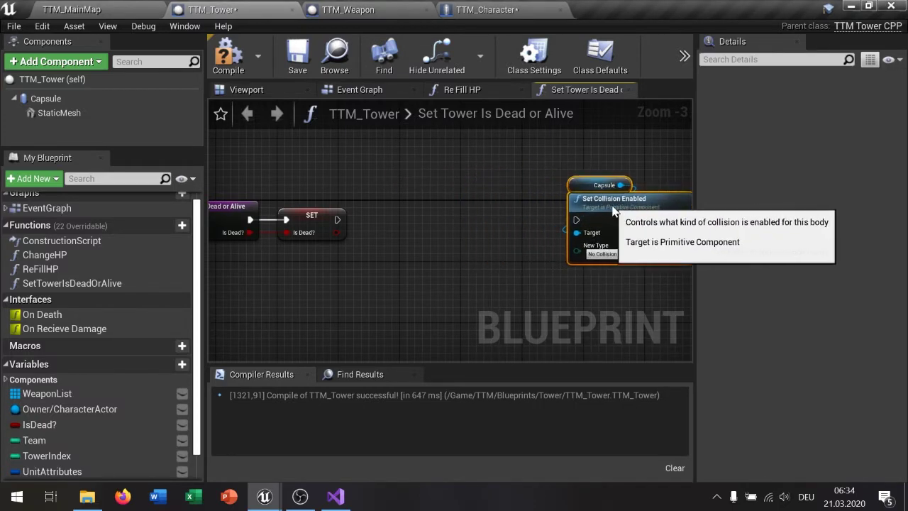
right_drag(561, 257, 510, 249)
click(511, 250)
right_drag(356, 256, 456, 255)
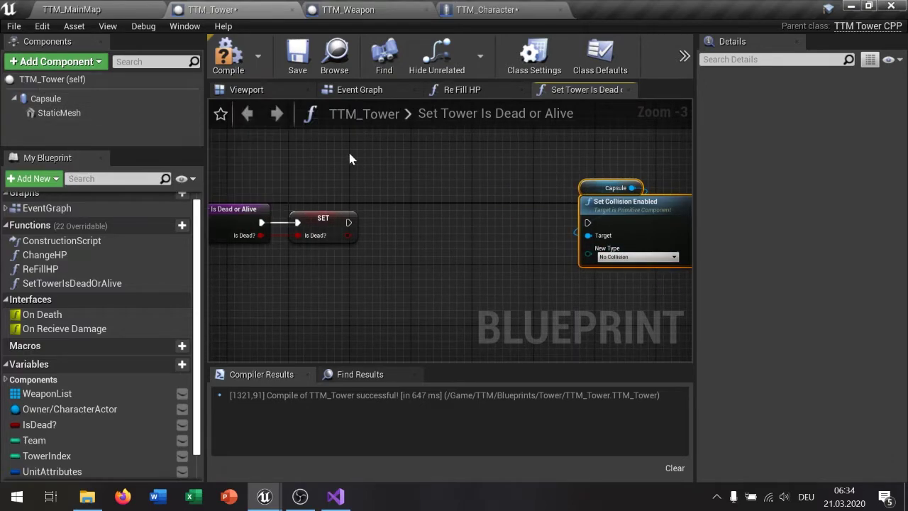
click(438, 197)
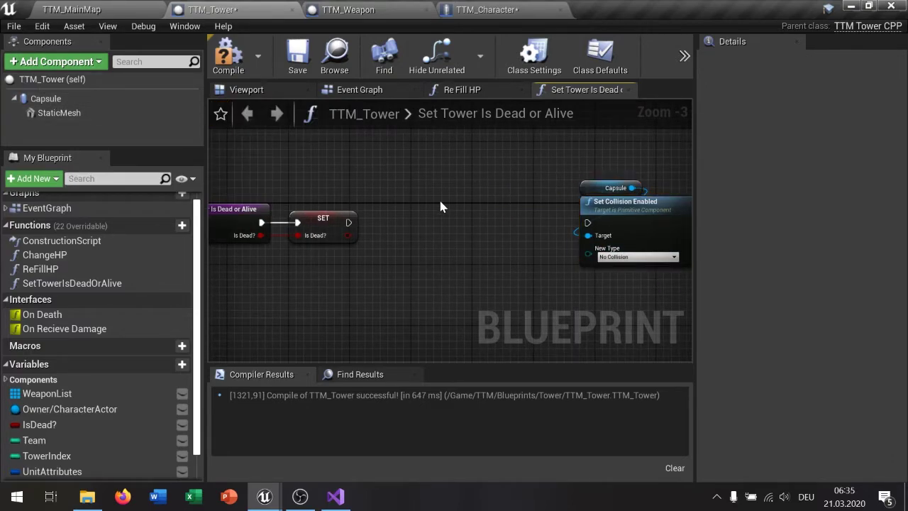
- Try a Set Visibility node, then delete it and the leftover Capsule getter
right_click(439, 197)
text(set vis)
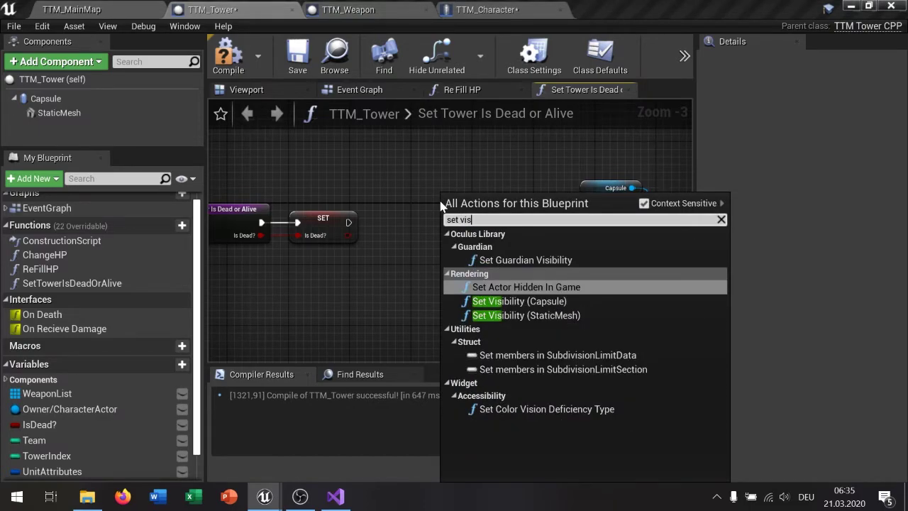
click(544, 301)
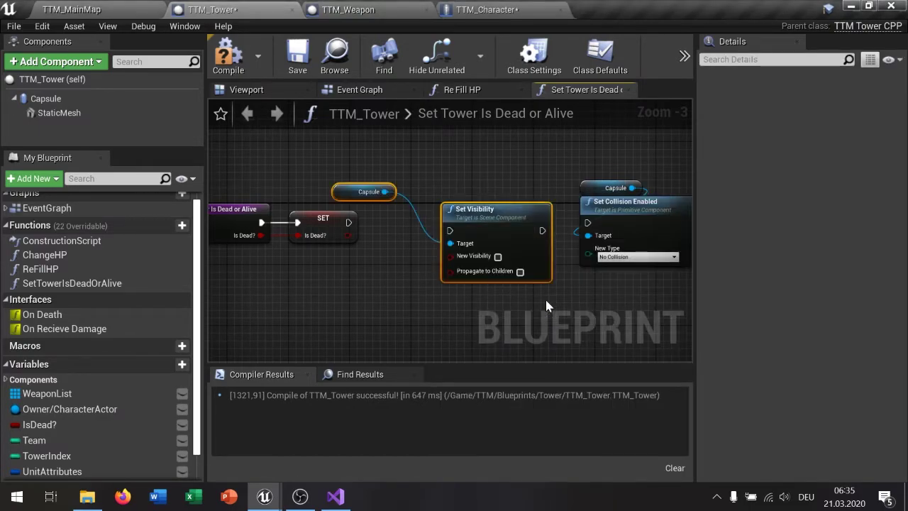
click(378, 238)
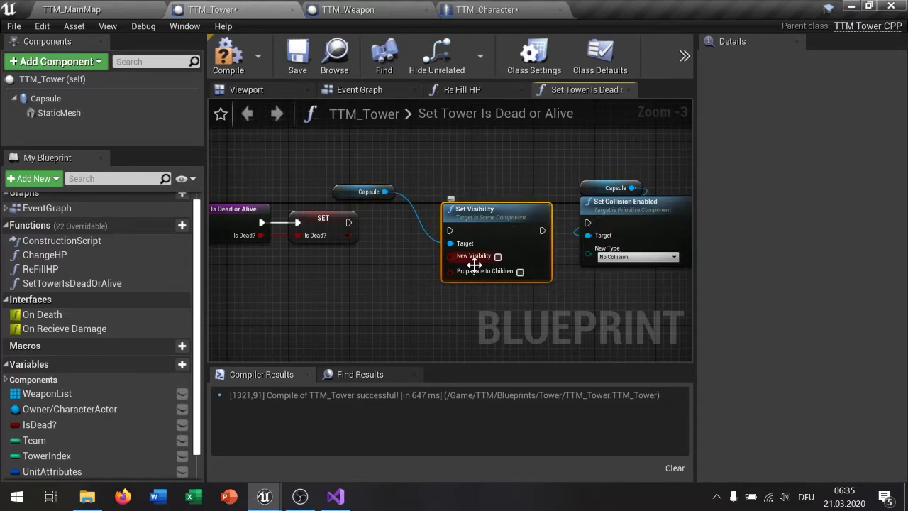
key(Delete)
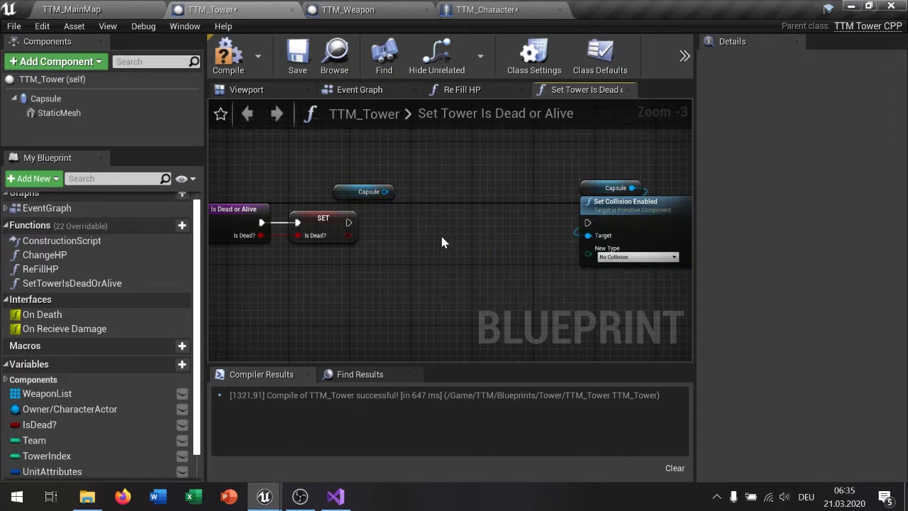
click(387, 196)
key(Delete)
- Add a Set Actor Hidden In Game node from the 'set hid' search and move it right
right_click(381, 205)
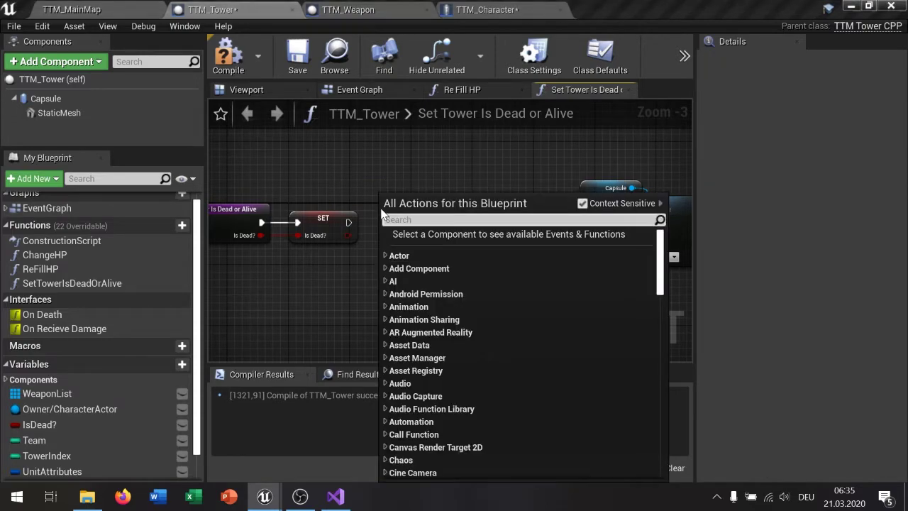
text(set hid)
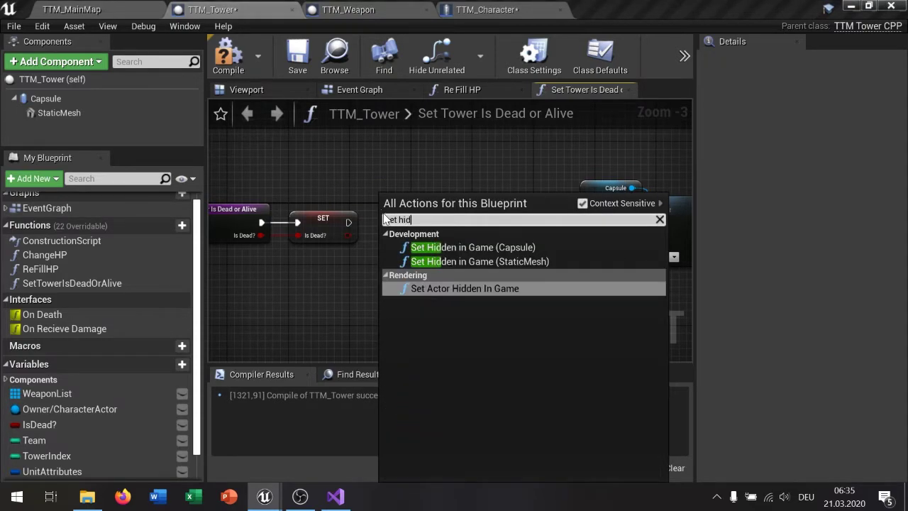
click(442, 289)
drag(408, 224, 450, 217)
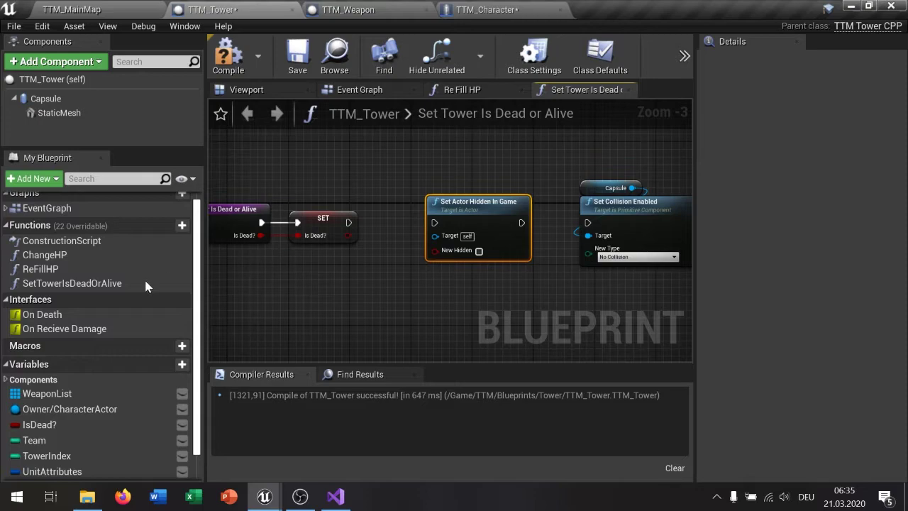
- Feed IsDead? into New Hidden and run Set Actor Hidden In Game after SET
mouse_move(64, 424)
mouse_down()
mouse_move(430, 264)
mouse_move(435, 249)
mouse_up()
drag(371, 246, 467, 196)
drag(349, 222, 435, 223)
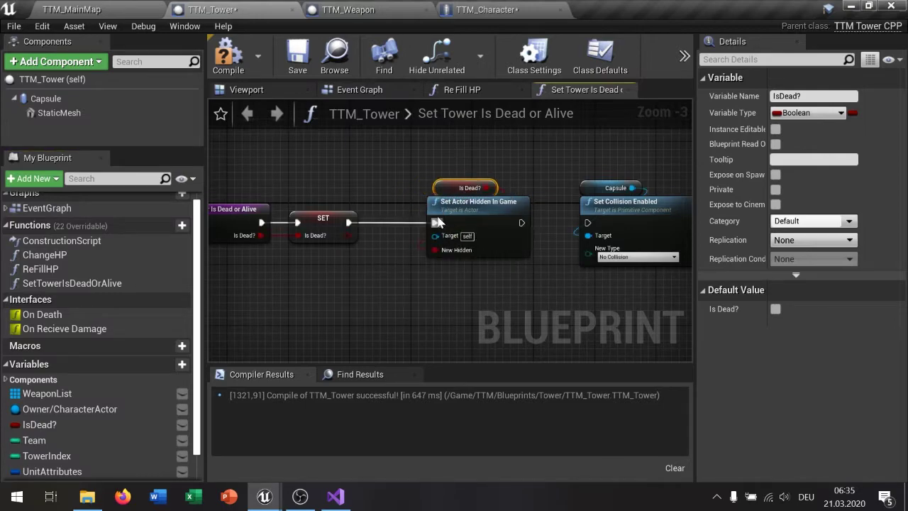
- Group the IsDead? and hide nodes under a 'Hide Actor' comment, then shift the collision nodes right
drag(424, 176, 567, 289)
text(c)
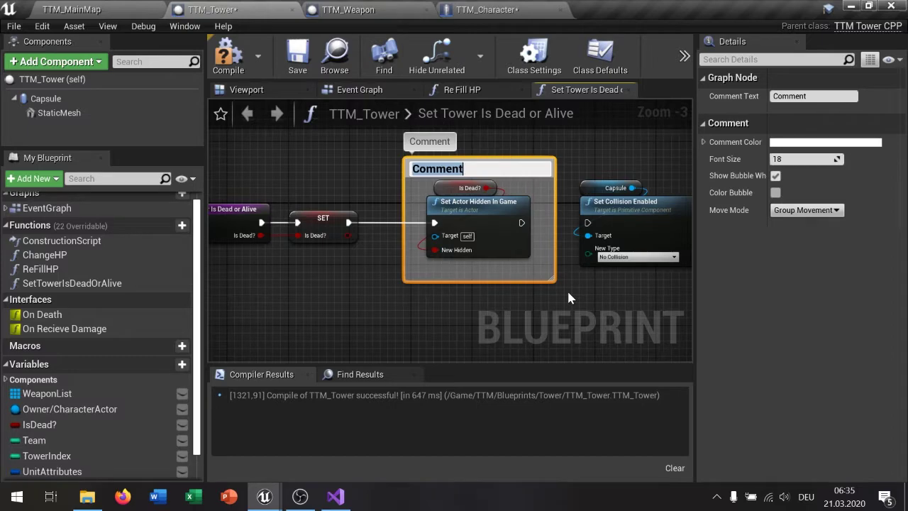
text(Hide Actor)
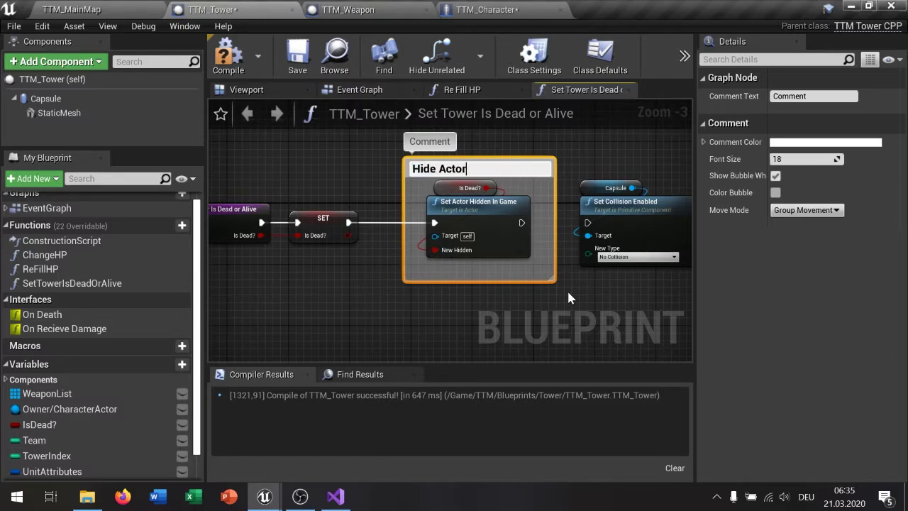
key(Return)
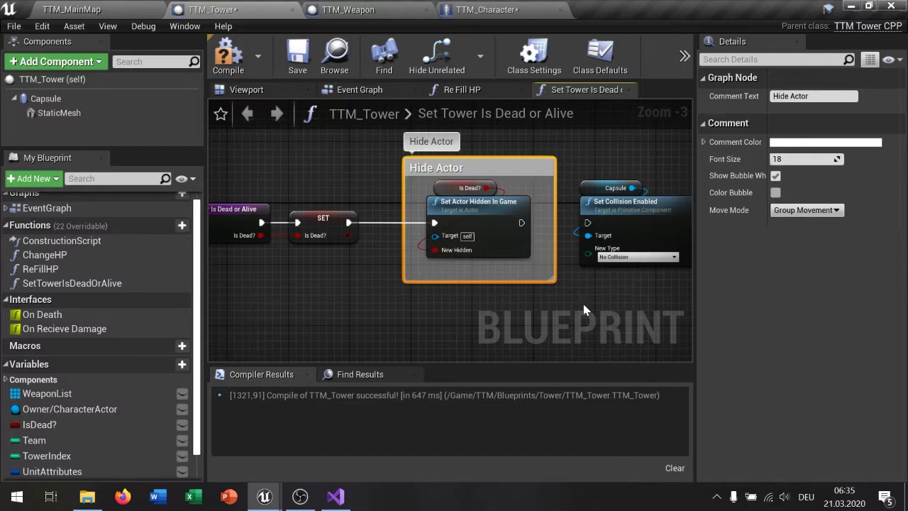
right_drag(571, 298, 429, 304)
mouse_move(442, 194)
mouse_down()
mouse_move(490, 234)
mouse_move(589, 223)
mouse_up()
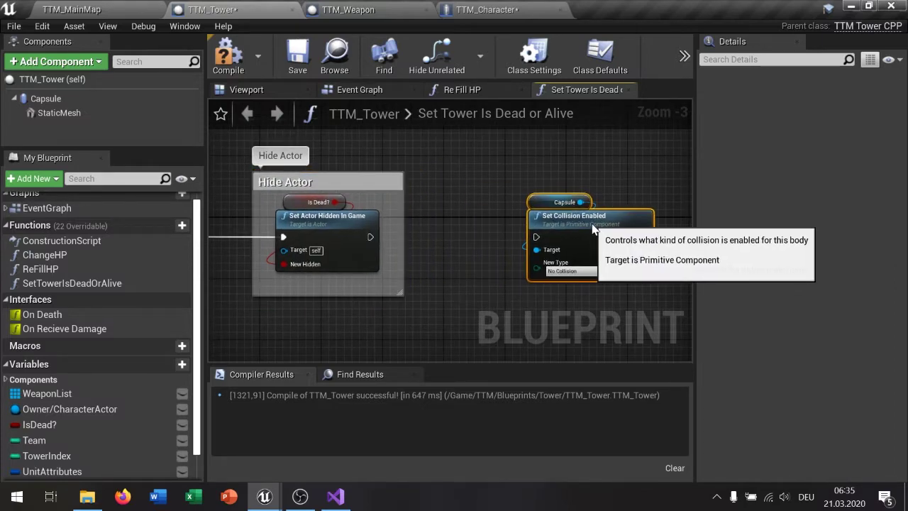
- Run Set Collision Enabled after hiding, with New Type from a Select indexed by IsDead?
mouse_move(371, 237)
mouse_down()
mouse_move(553, 250)
mouse_move(537, 238)
mouse_up()
right_drag(520, 270, 552, 216)
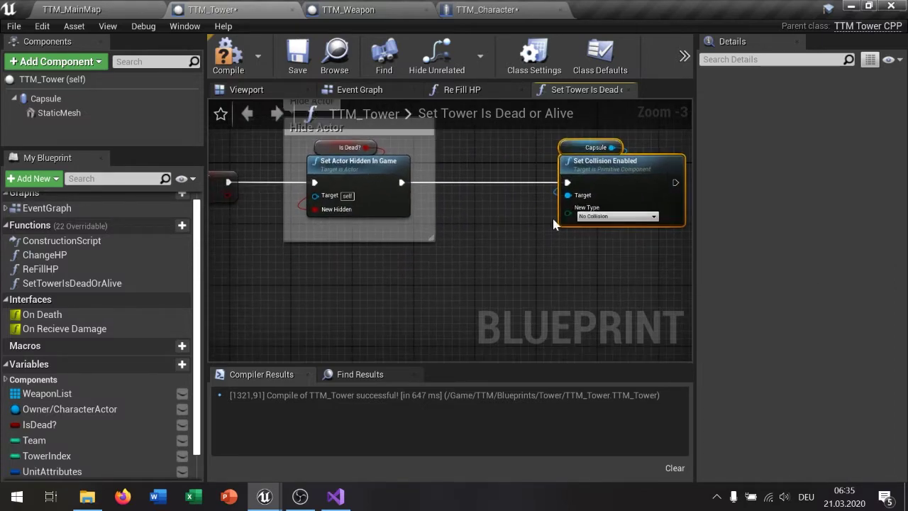
drag(567, 214, 506, 265)
text(sele)
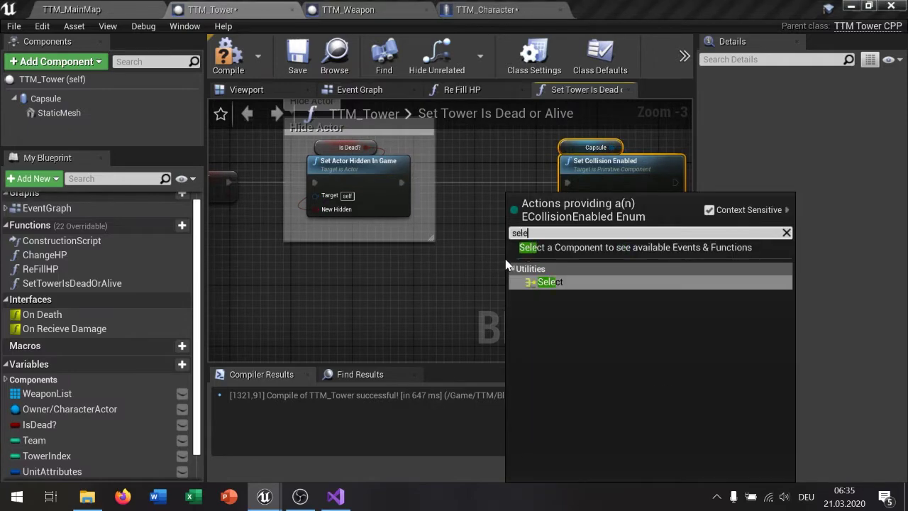
key(Return)
drag(571, 270, 496, 270)
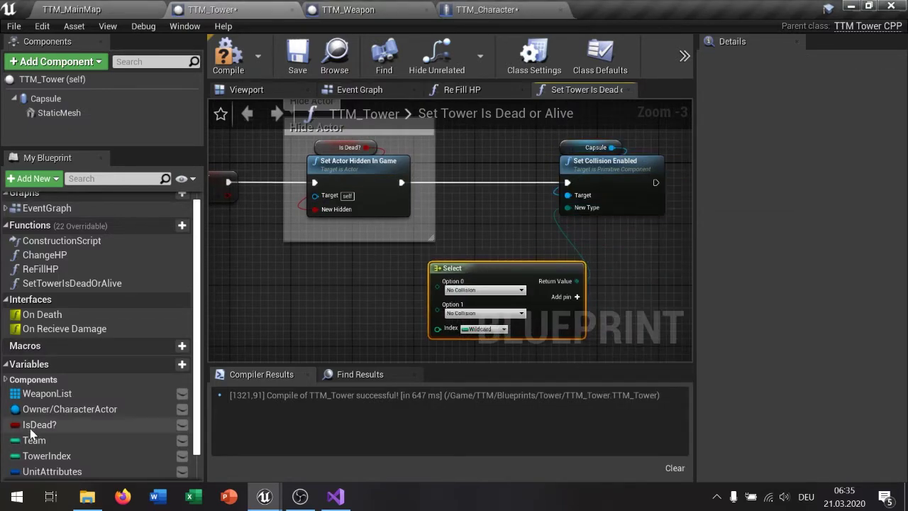
drag(39, 424, 440, 339)
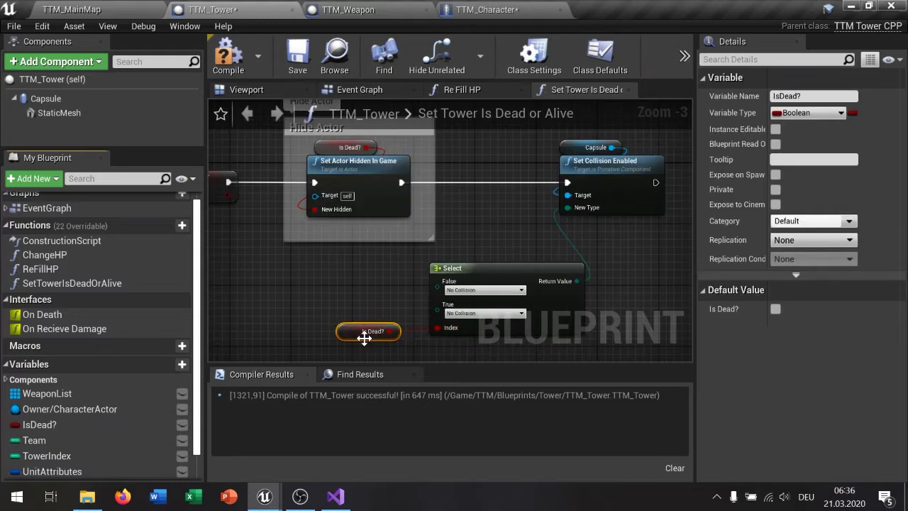
- Set the Select's False case to Query Only and tidy the IsDead? and Select nodes
click(466, 318)
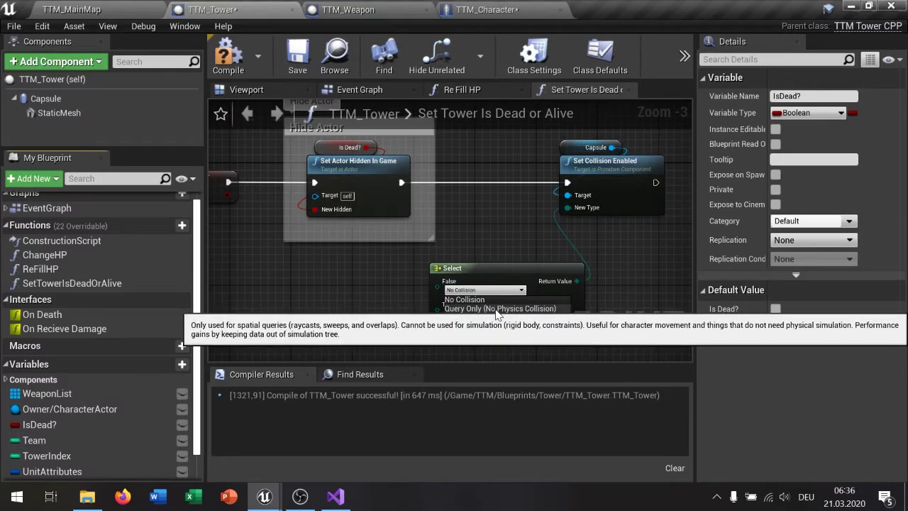
click(466, 309)
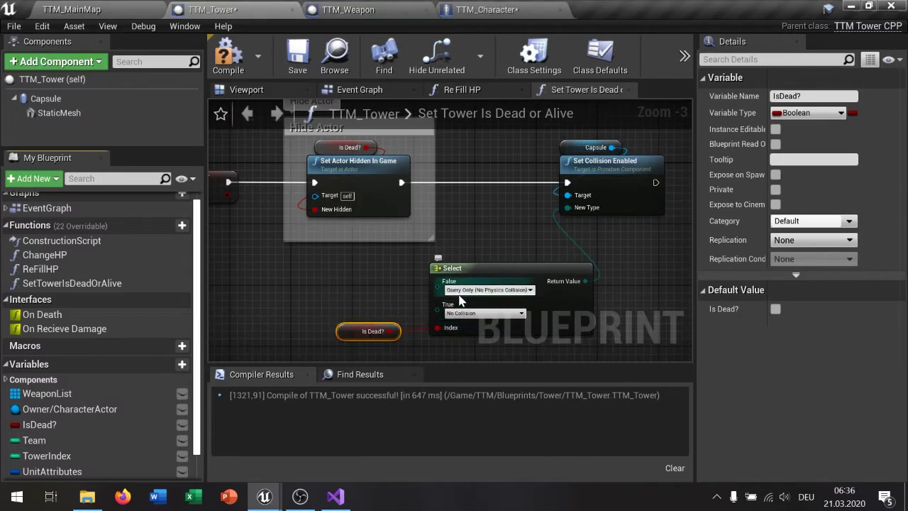
drag(349, 327, 440, 252)
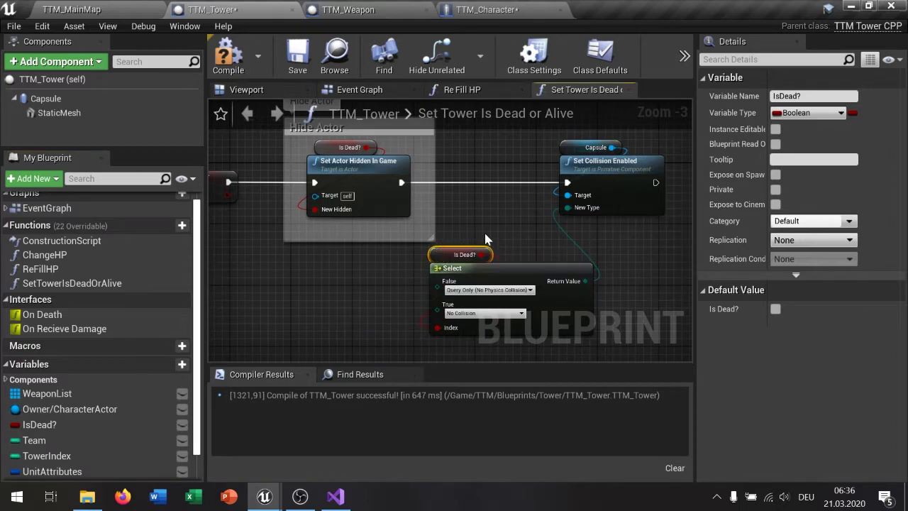
ctrl+drag(489, 268, 441, 255)
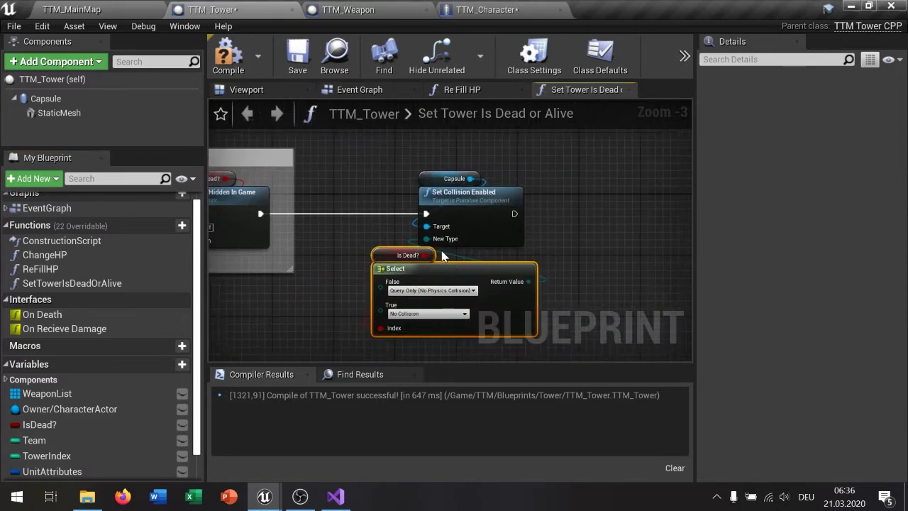
- Wrap the collision nodes in an 'activate / deactivate collison' comment
scroll(399, 194, down, 3)
scroll(403, 221, up, 4)
click(403, 221)
scroll(403, 221, down, 2)
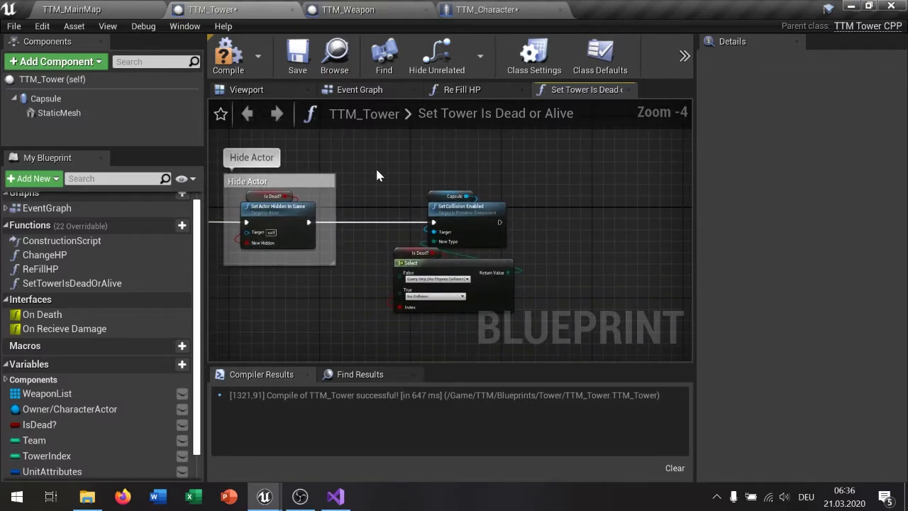
drag(377, 175, 561, 311)
text(c)
text(ate / deactivate collison)
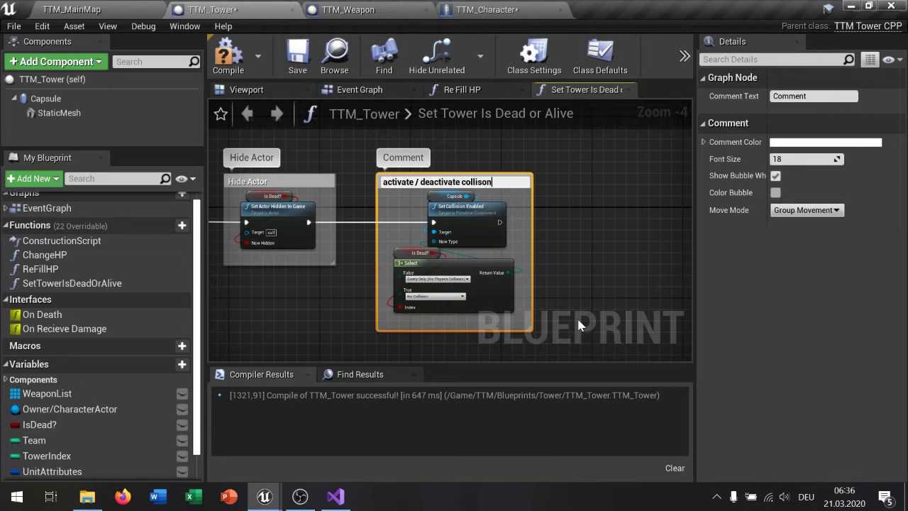
- Recompile TTM_Tower and replace the broken Set Tower Is Dead or Alive call, wired from Event On Death
key(F7)
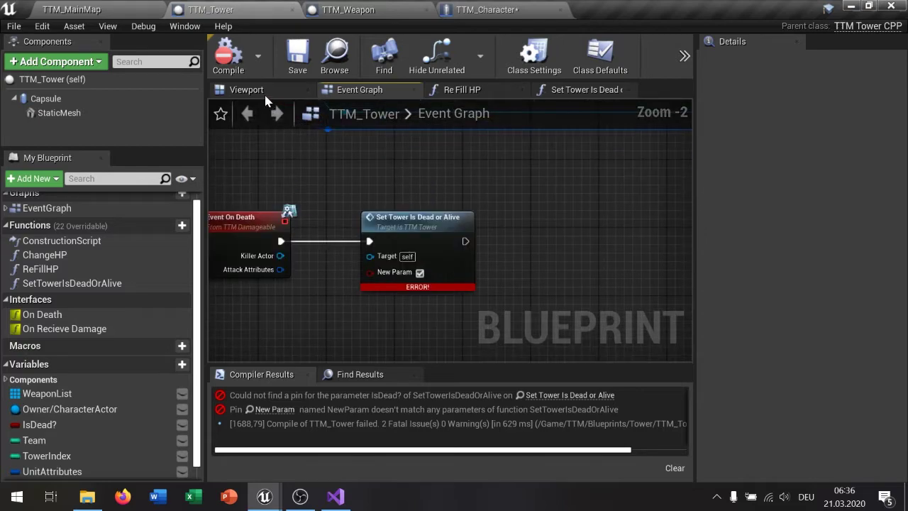
click(232, 71)
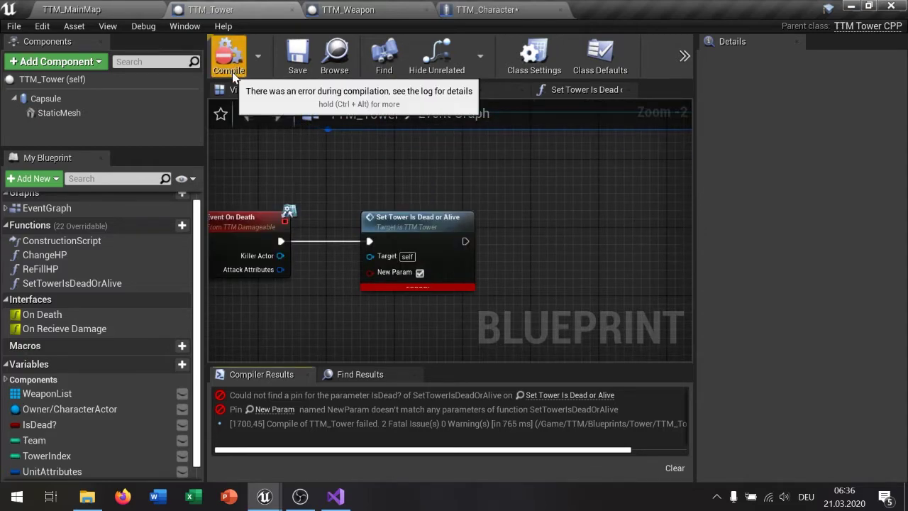
click(383, 220)
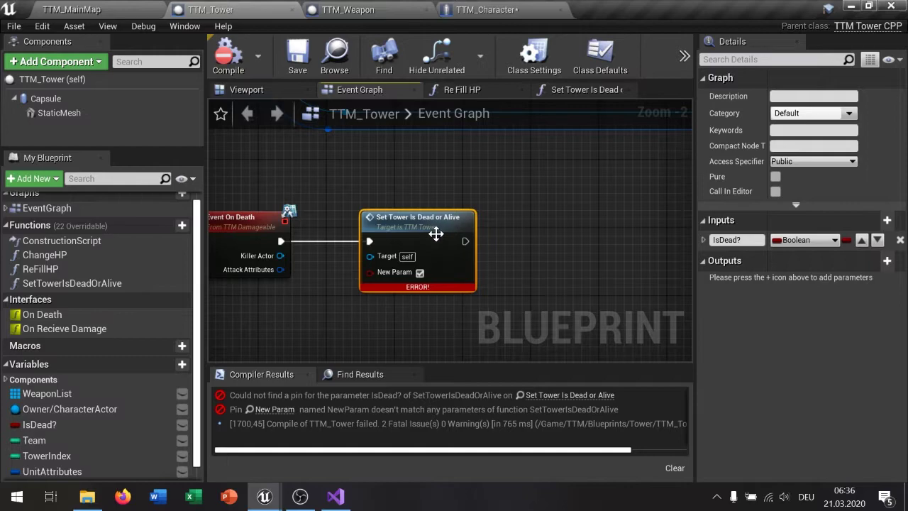
key(Delete)
click(158, 286)
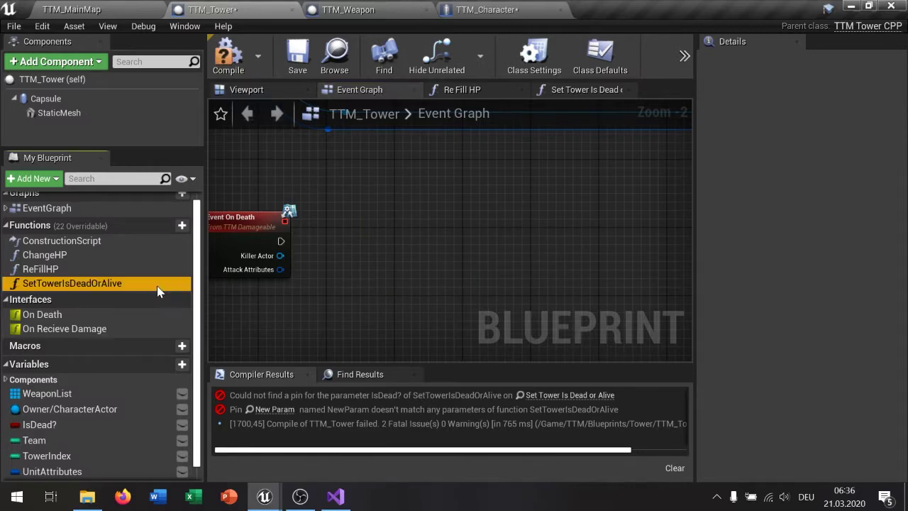
drag(157, 291, 361, 219)
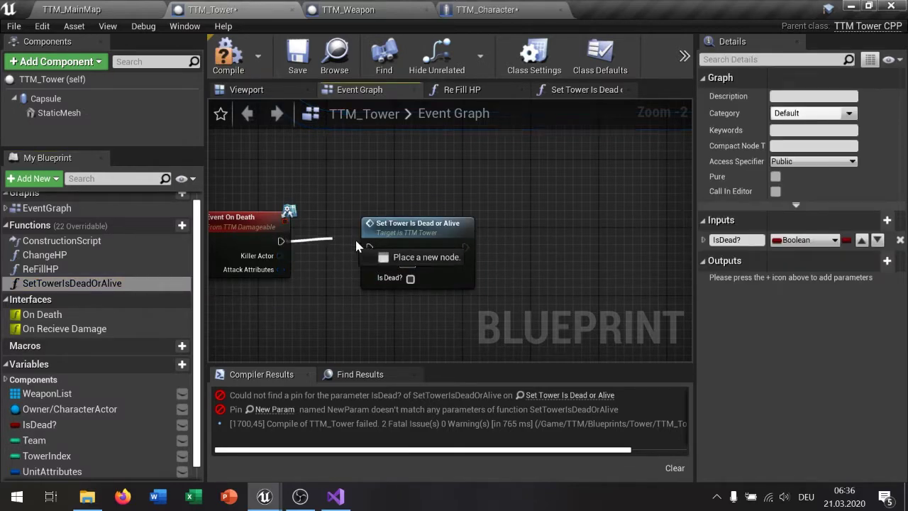
drag(282, 242, 369, 247)
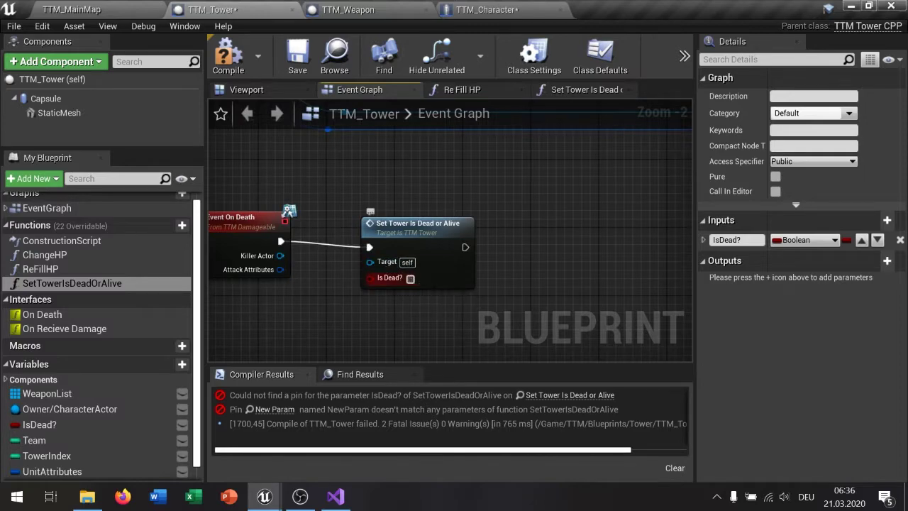
drag(409, 281, 407, 275)
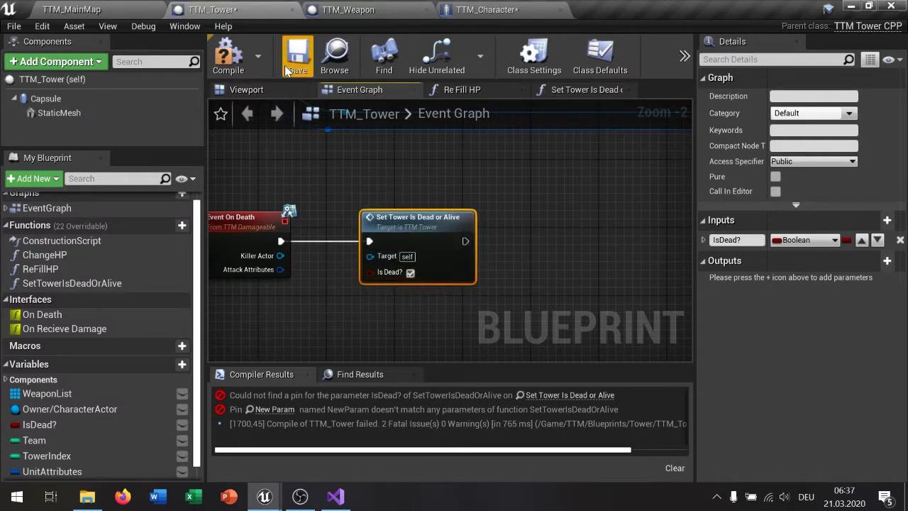
- Save the tower blueprint and all modified assets
click(297, 53)
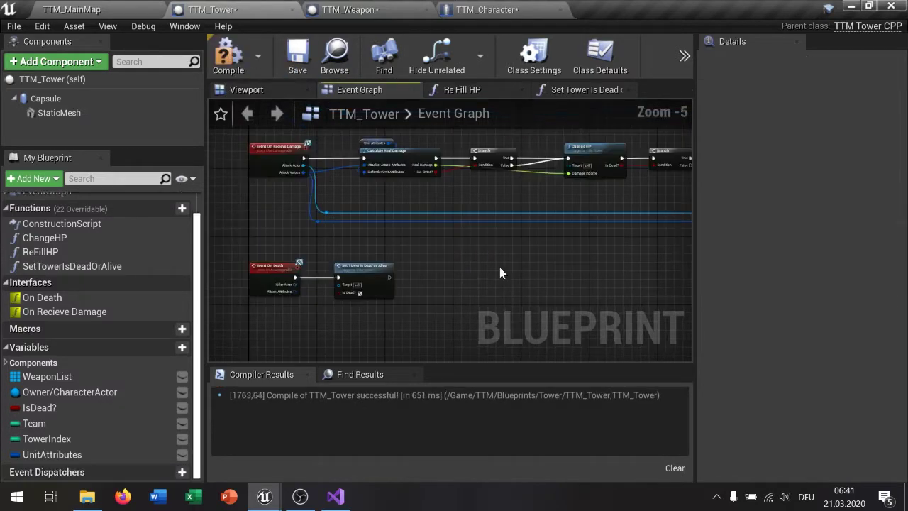
scroll(500, 273, down, 2)
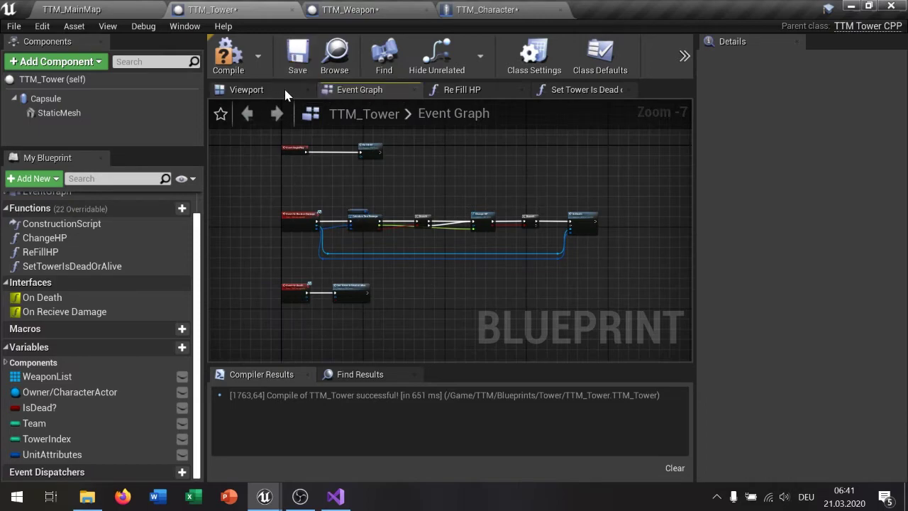
click(298, 53)
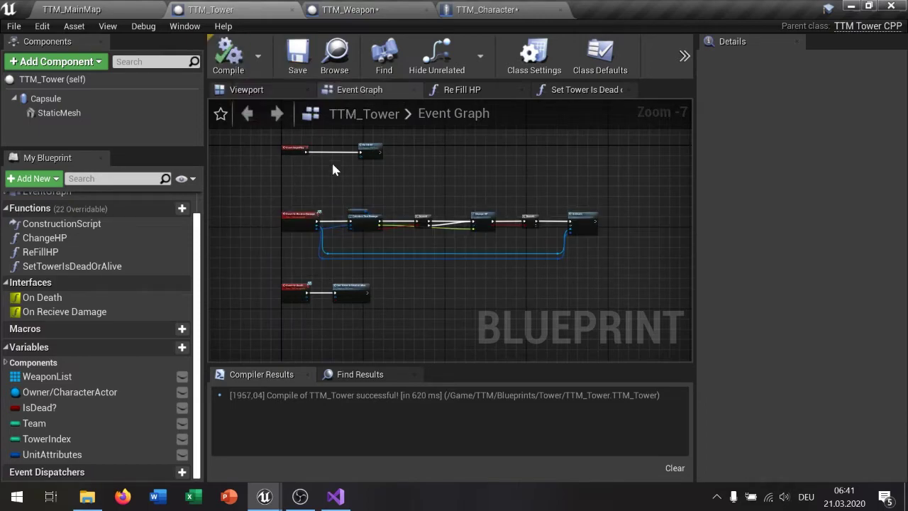
- Switch to TTM_Weapon and delete its three default event nodes
click(373, 13)
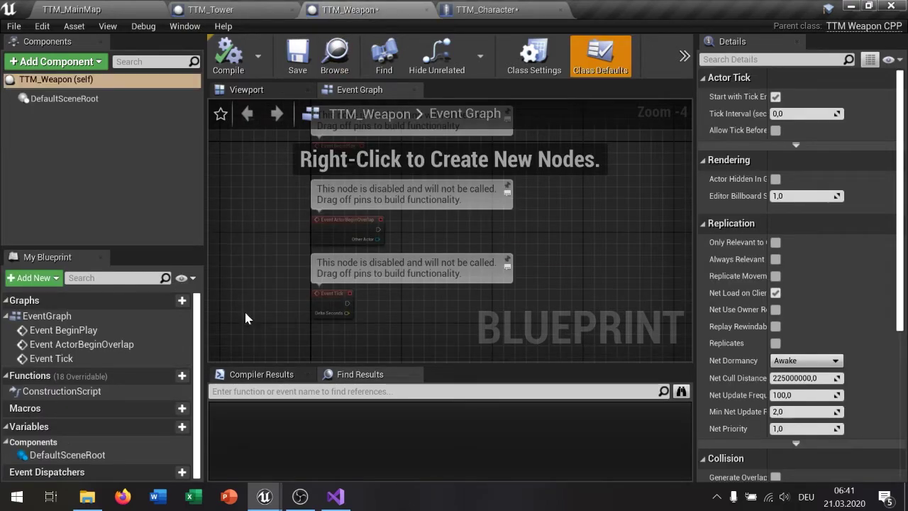
drag(259, 325, 382, 157)
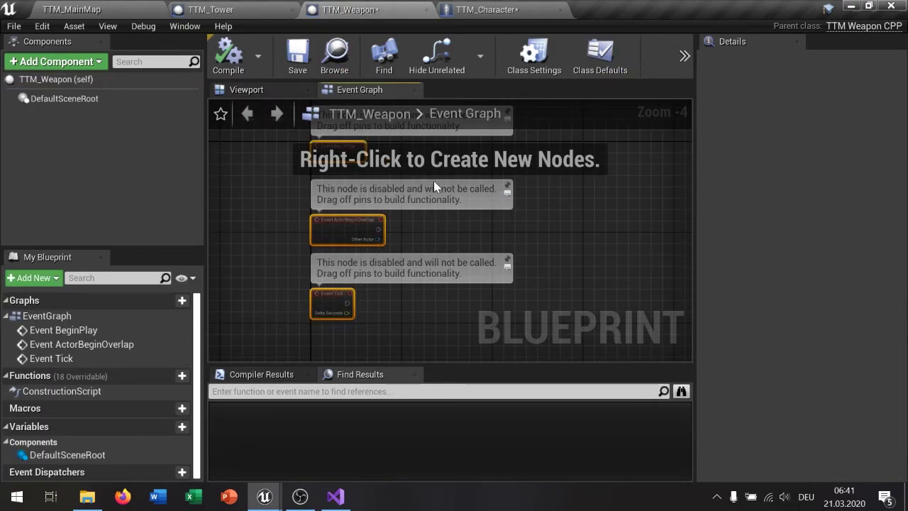
key(Delete)
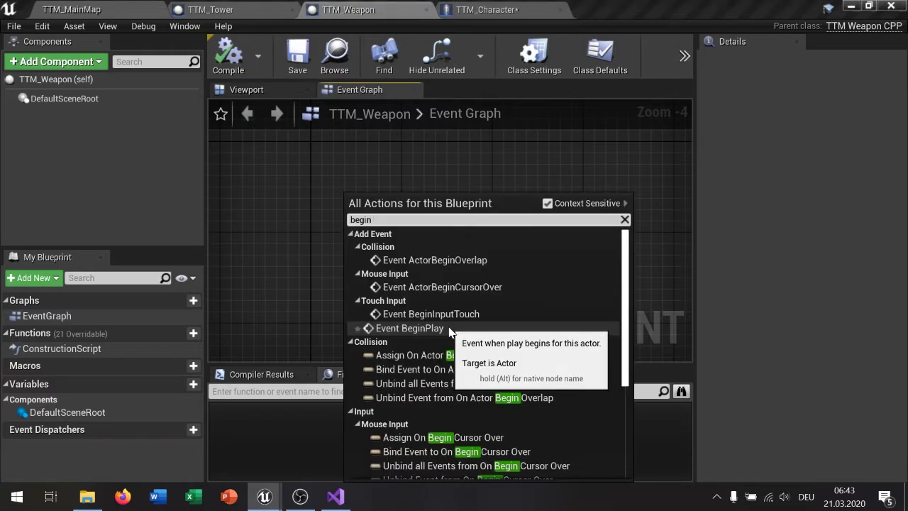
- Add Event BeginPlay and wire it into a Delay node with 0.2 duration
click(450, 328)
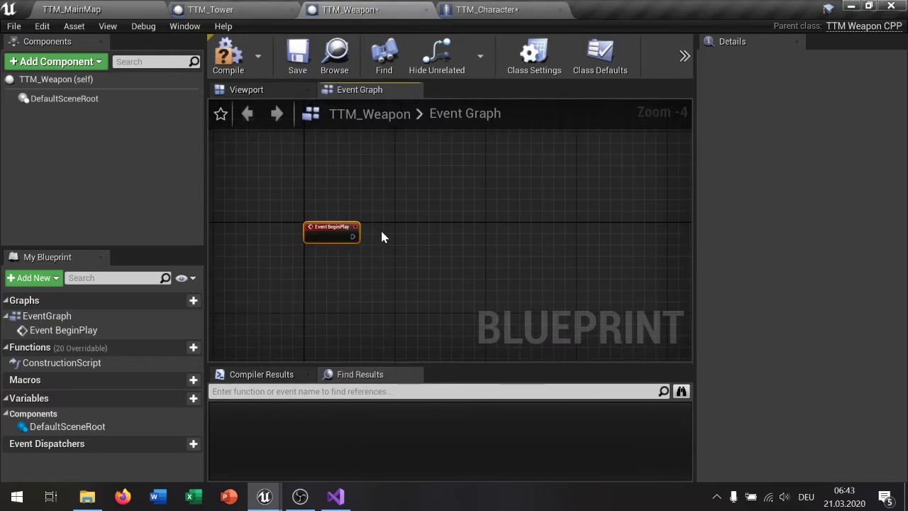
right_click(381, 230)
text(dela)
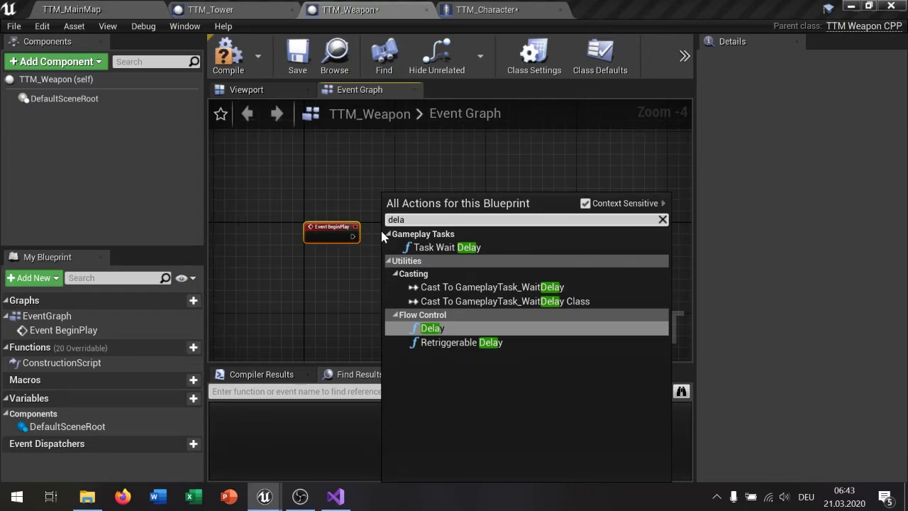
key(Return)
scroll(381, 230, up, 4)
mouse_move(323, 243)
mouse_down()
mouse_move(385, 270)
mouse_move(398, 265)
mouse_up()
mouse_move(434, 256)
right_down()
mouse_move(467, 267)
mouse_move(477, 252)
right_up()
scroll(477, 253, down, 1)
scroll(452, 258, down, 1)
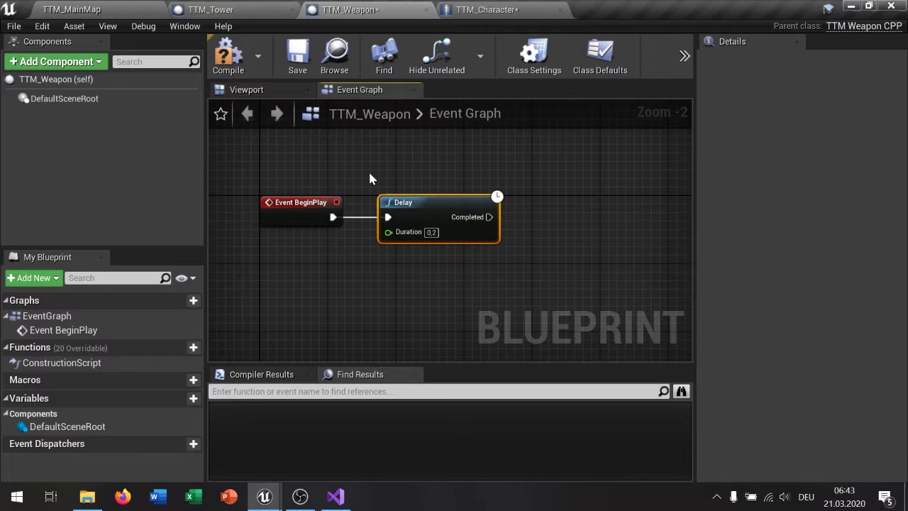
- Add a Sphere Collision component and make it the root in place of DefaultSceneRoot
click(98, 62)
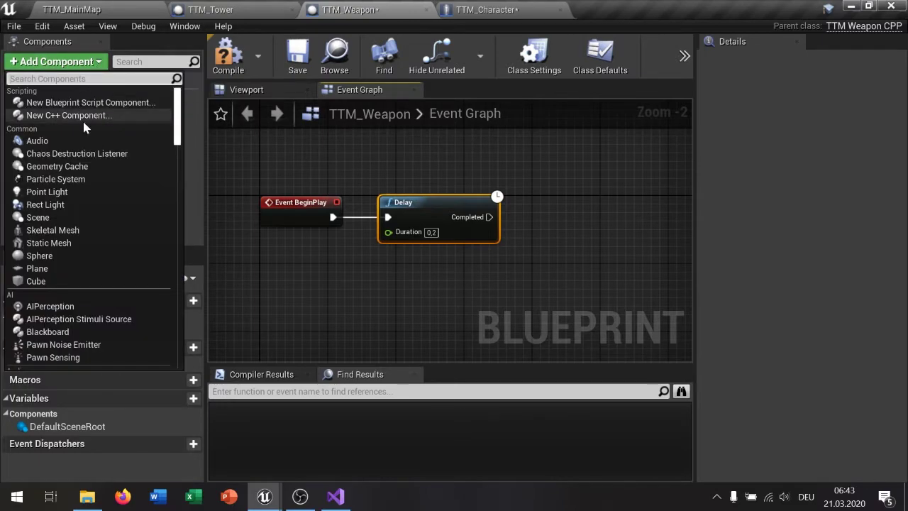
text(col)
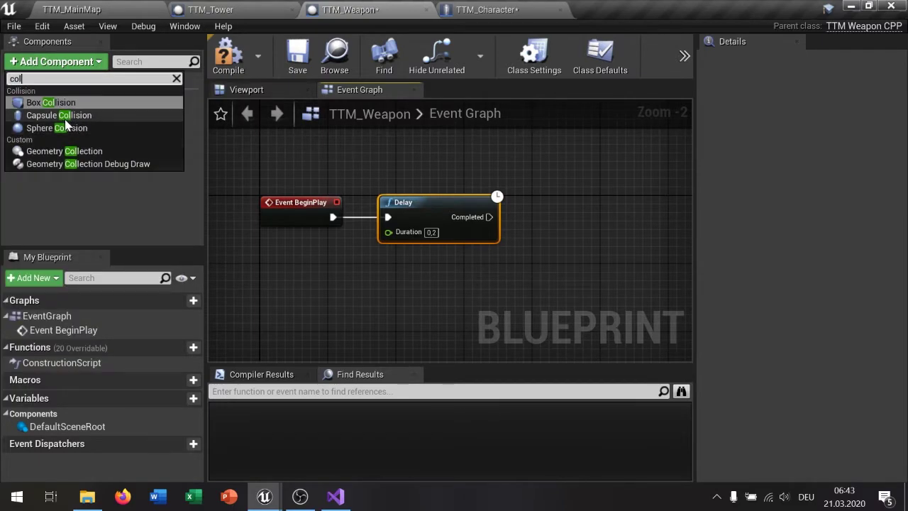
click(59, 129)
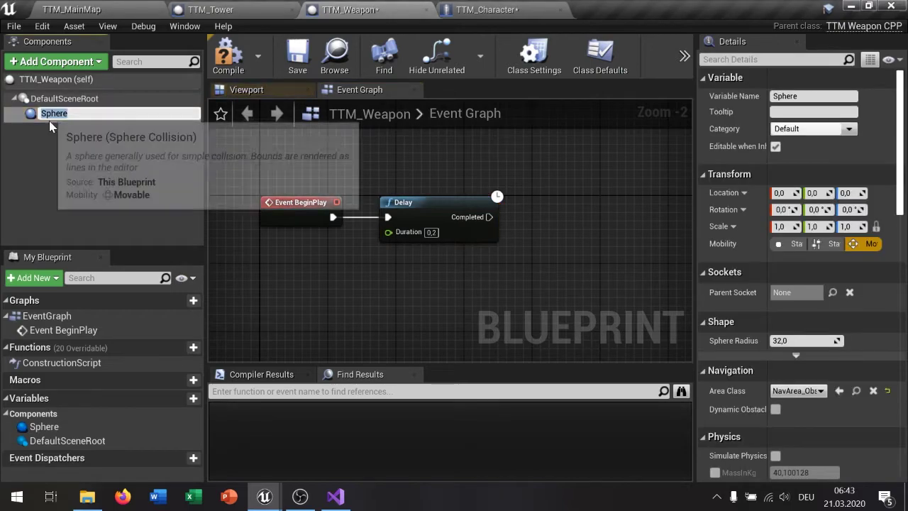
click(69, 135)
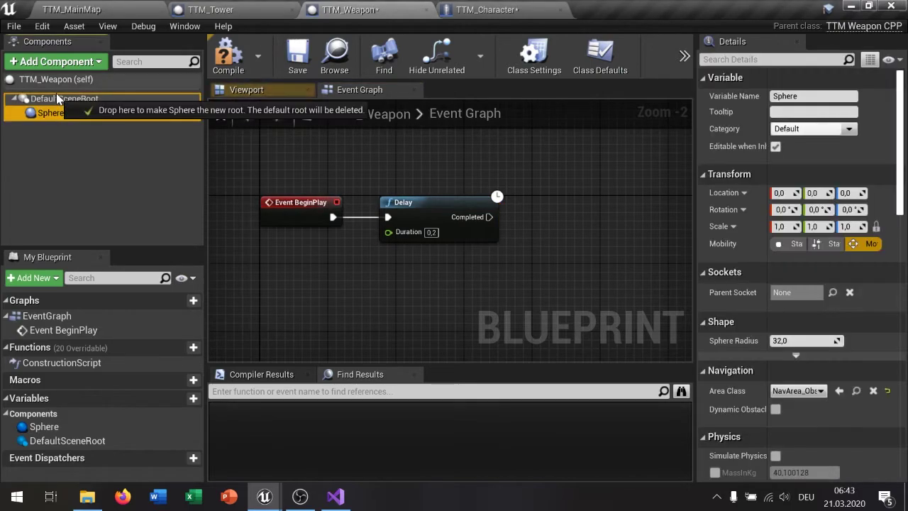
drag(50, 113, 56, 95)
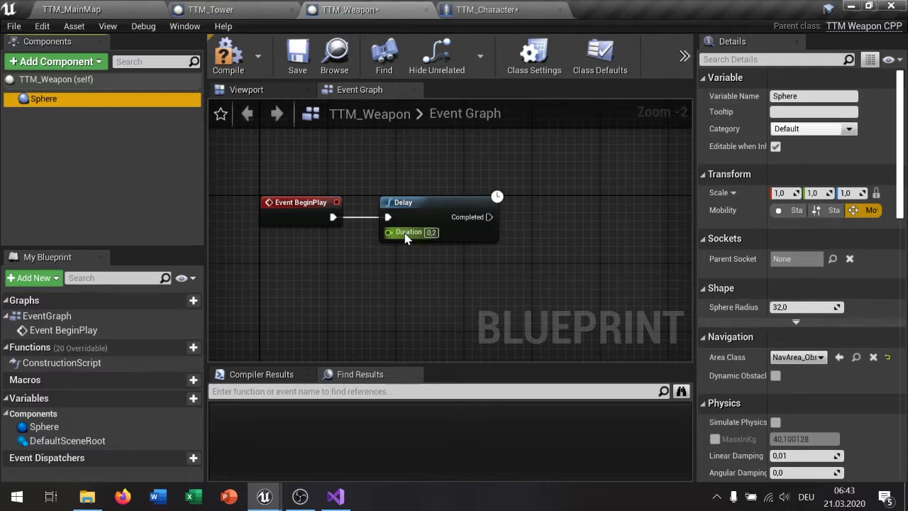
- Rename the sphere variable to SearchSphere
click(775, 96)
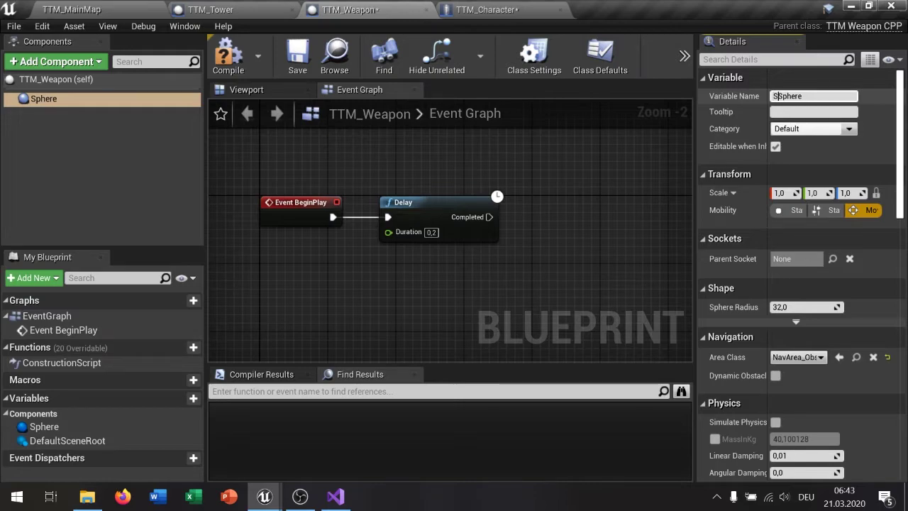
text(earch)
key(Return)
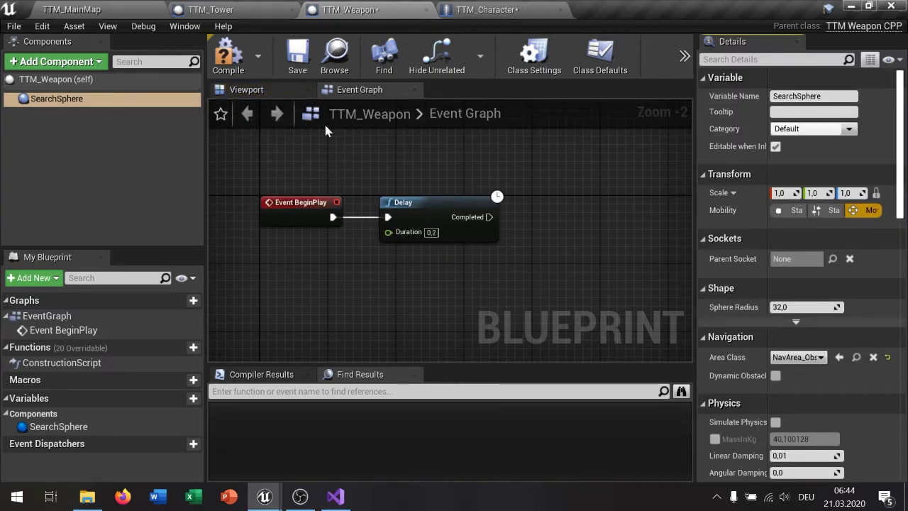
right_drag(474, 164, 426, 177)
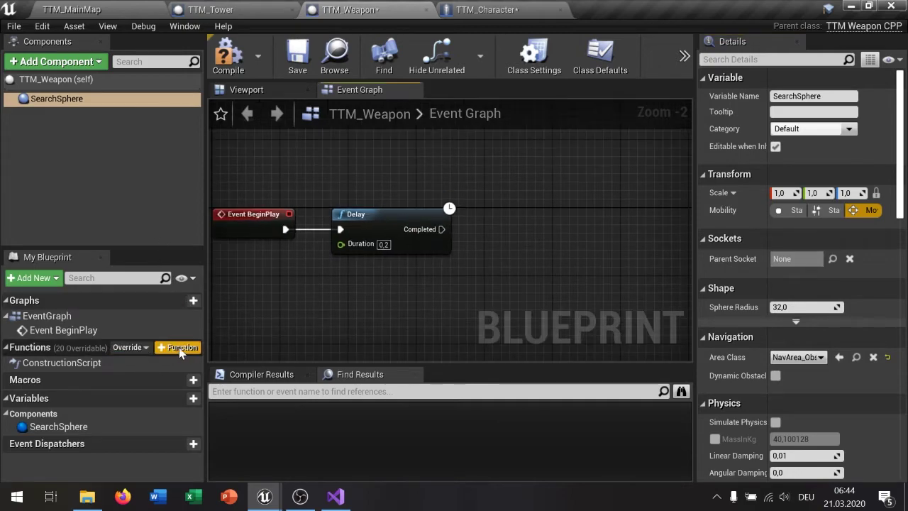
- Create a new function named UpdateWeapon
click(180, 349)
text(Upd)
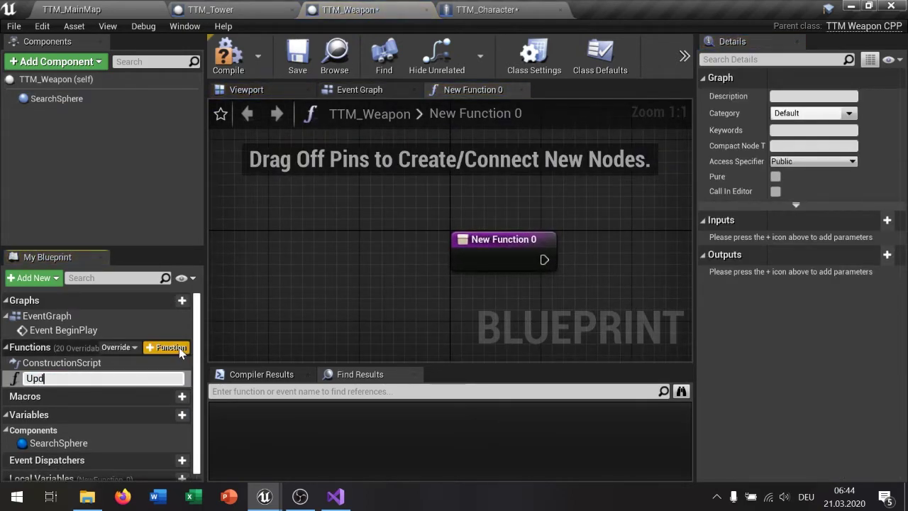
text(ateWeapon)
key(Return)
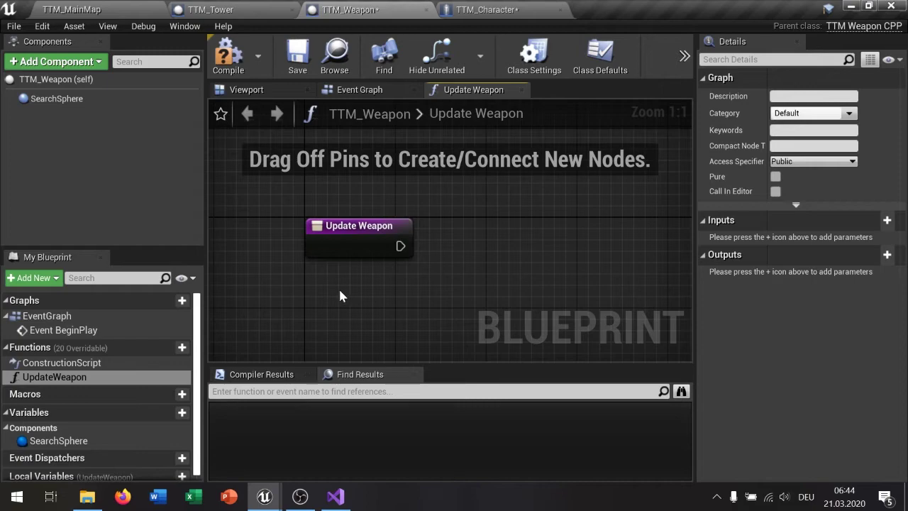
- Add a Set Sphere Radius node on SearchSphere, wired from the Update Weapon entry
drag(46, 98, 449, 204)
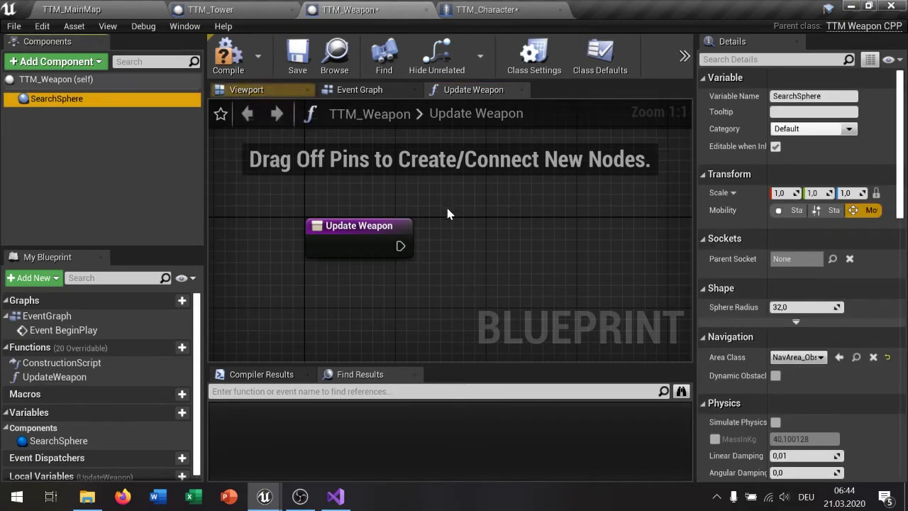
right_drag(527, 225, 405, 212)
drag(406, 205, 440, 206)
text(set)
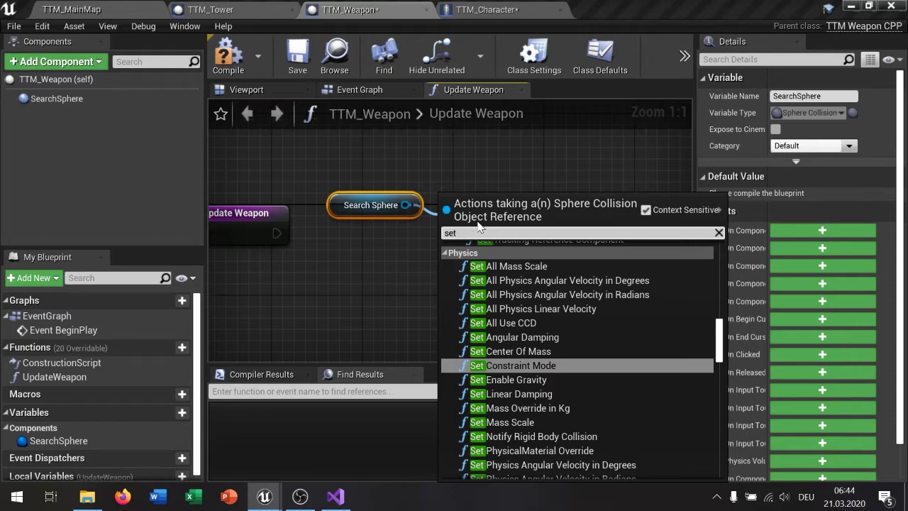
text( radi)
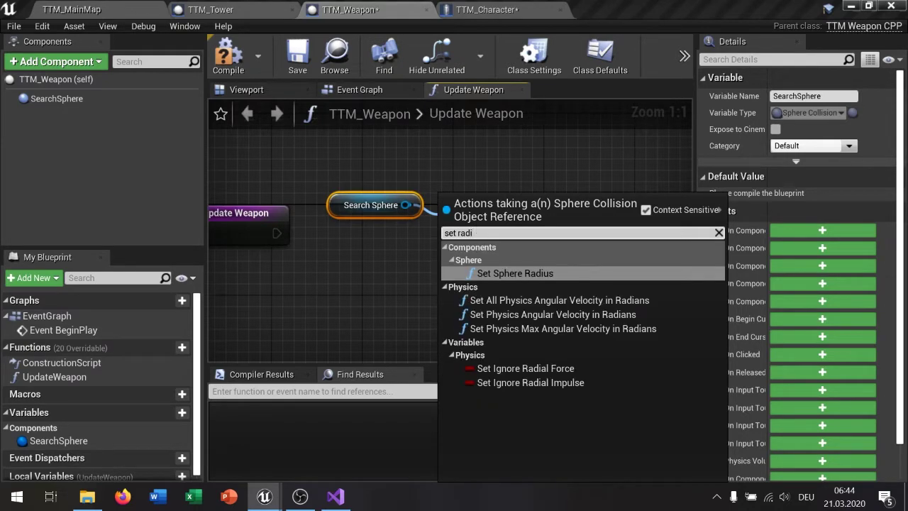
click(512, 274)
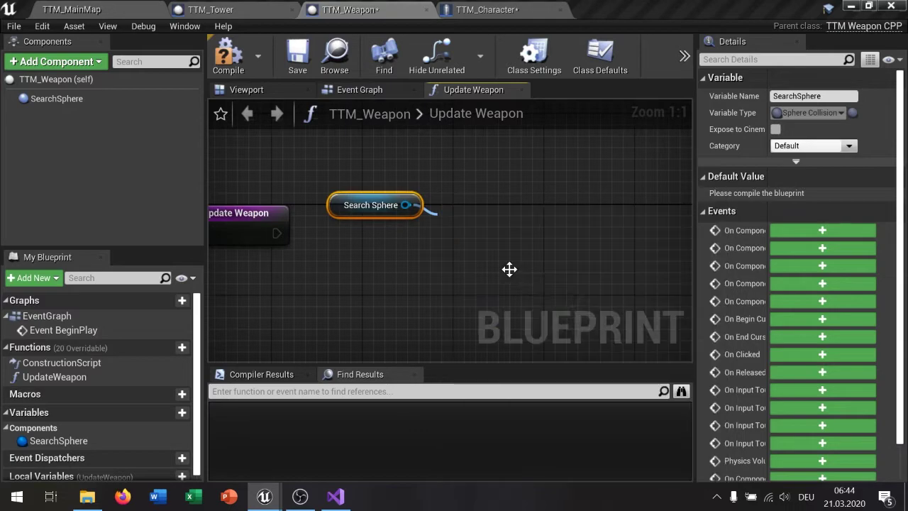
drag(464, 196, 454, 208)
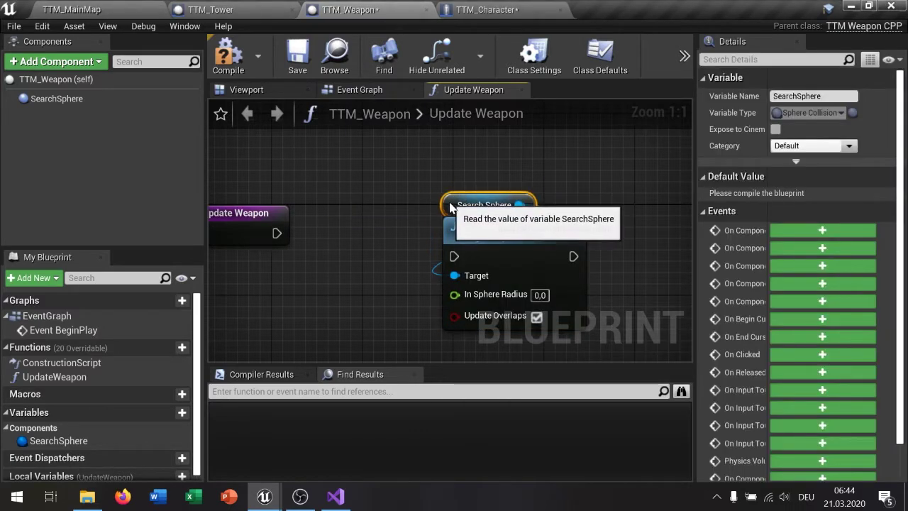
drag(278, 233, 455, 257)
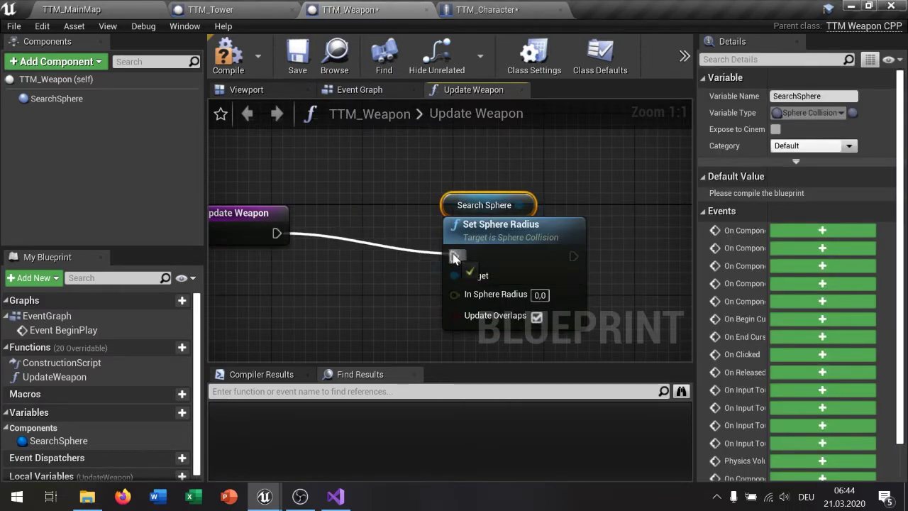
click(492, 245)
right_drag(663, 214, 555, 191)
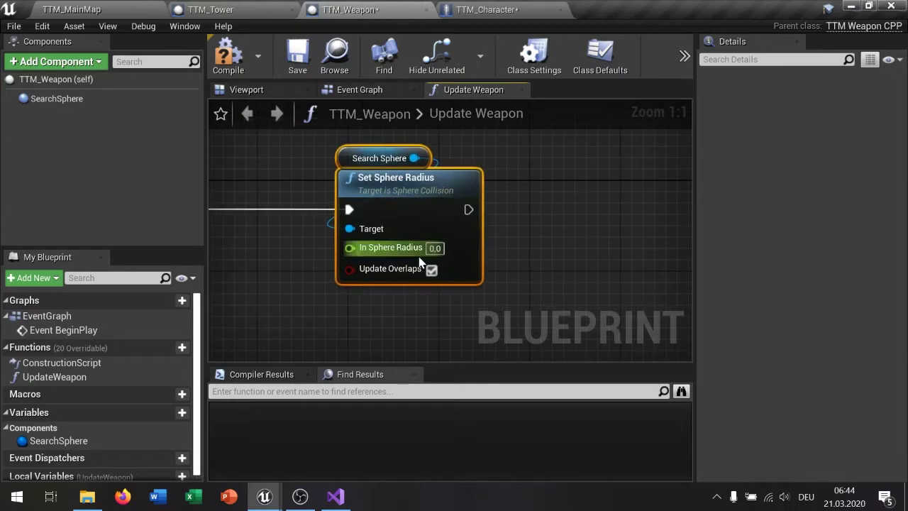
right_drag(560, 247, 544, 254)
scroll(544, 254, down, 2)
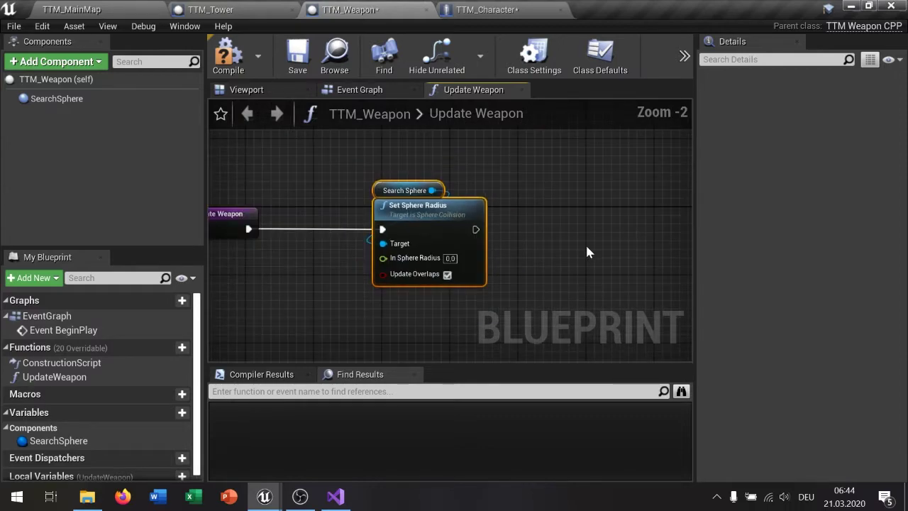
right_drag(570, 223, 482, 209)
- Paste a second Set Sphere Radius, chain it after the first, and set its radius to 2000
key(ctrl+v)
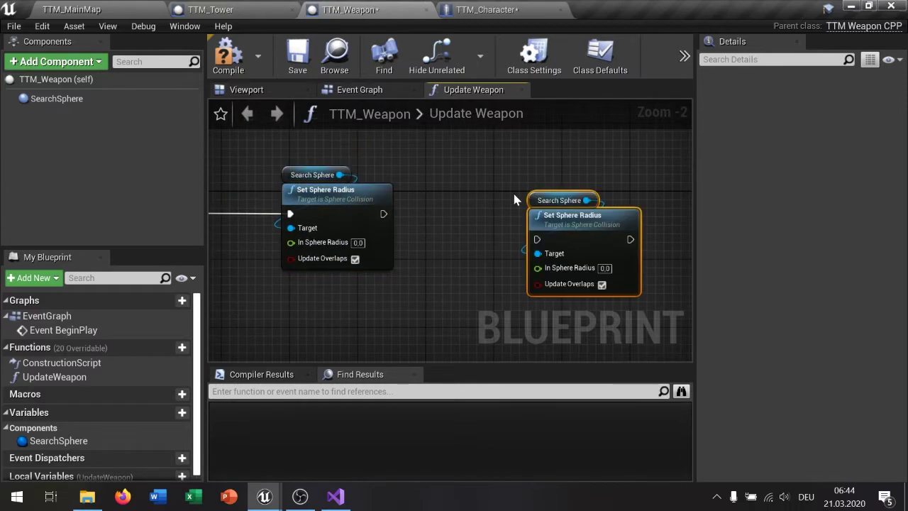
drag(539, 206, 479, 181)
drag(384, 213, 477, 214)
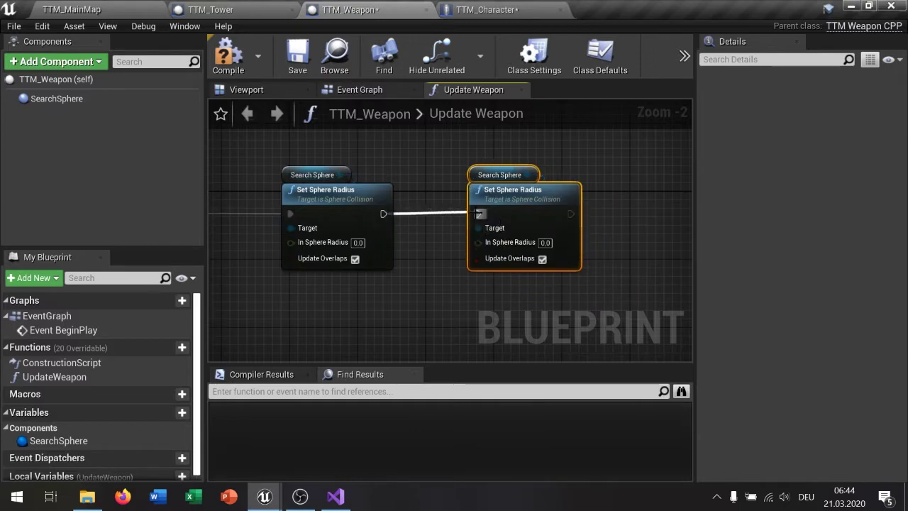
drag(531, 192, 557, 202)
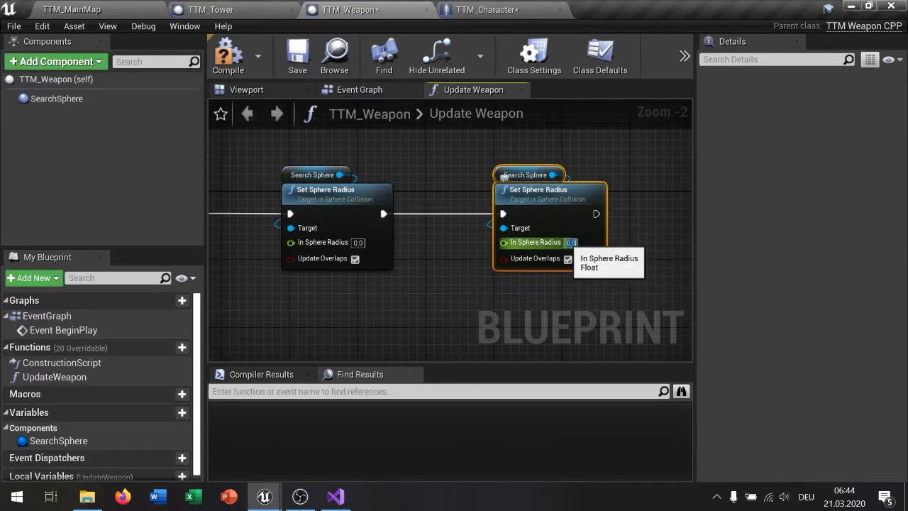
click(571, 243)
text(2000)
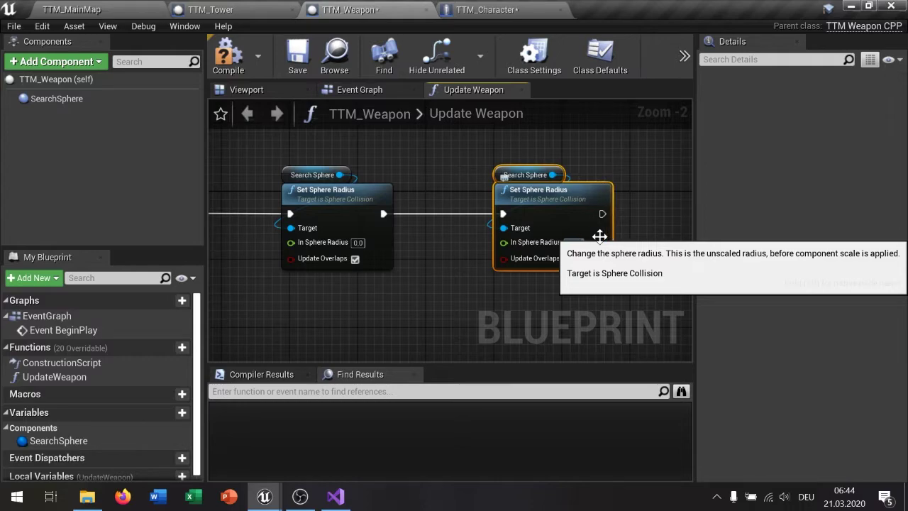
key(Return)
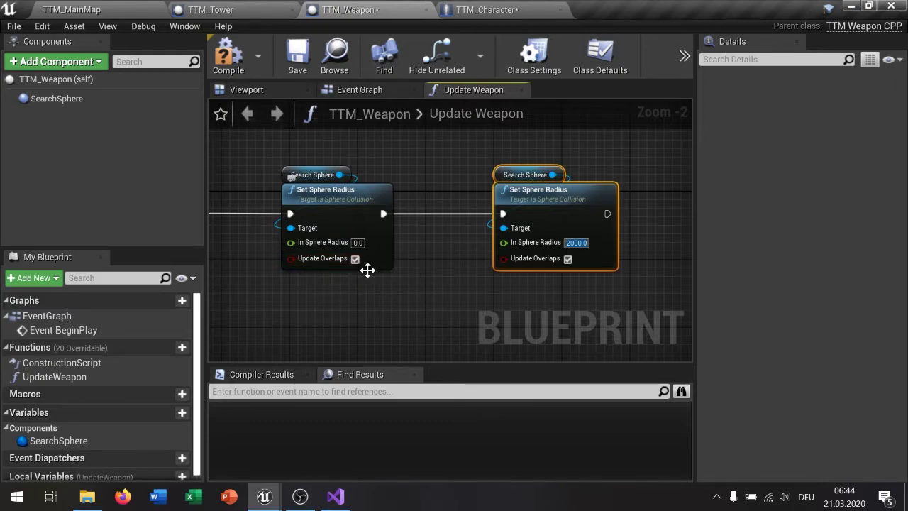
click(409, 281)
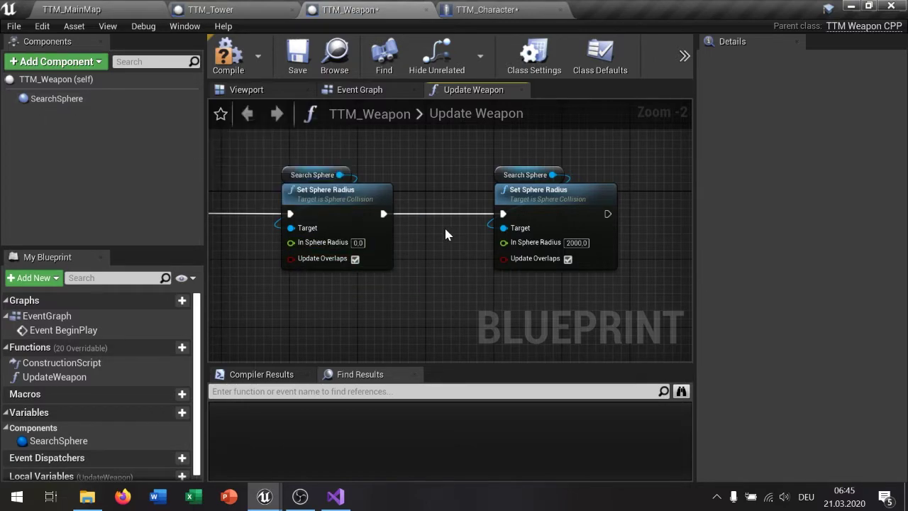
- From SearchSphere's Details, add On Component Begin Overlap and On Component End Overlap events
scroll(440, 270, down, 1)
scroll(461, 273, down, 2)
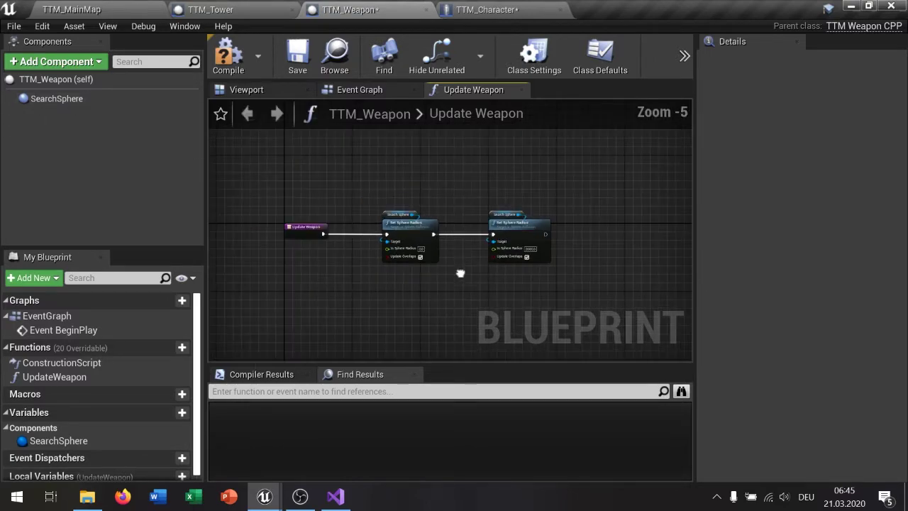
click(73, 100)
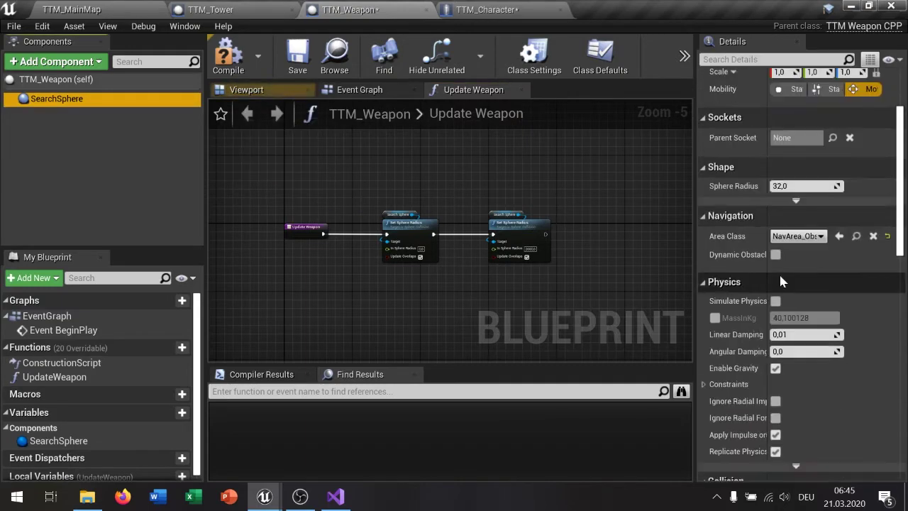
scroll(795, 326, down, 5)
scroll(801, 362, down, 5)
scroll(780, 340, down, 5)
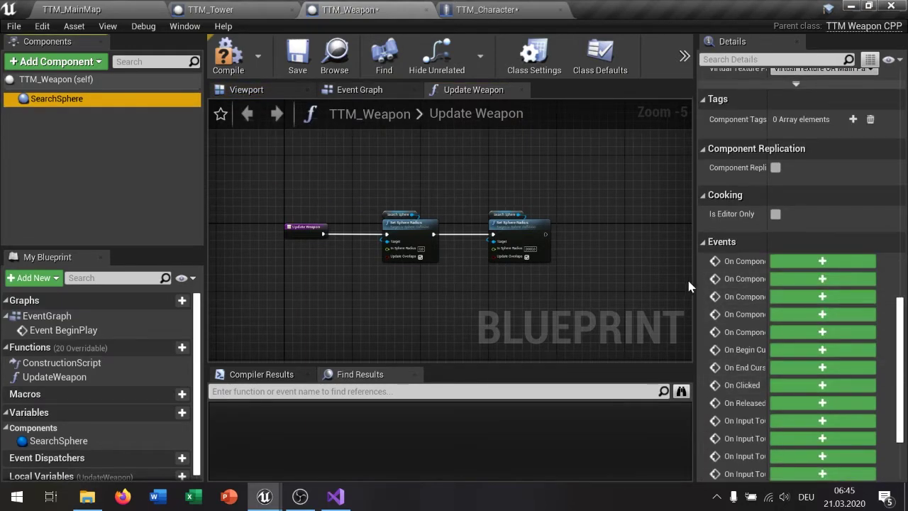
drag(694, 280, 554, 284)
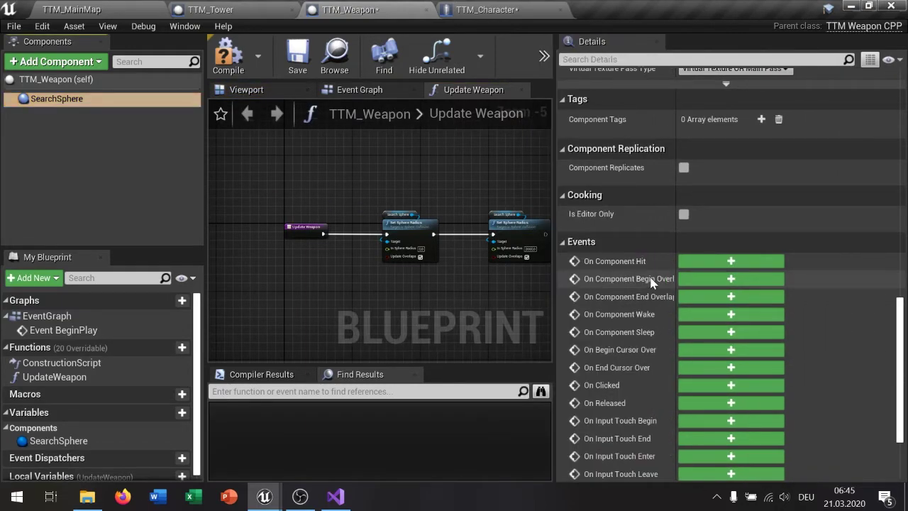
click(699, 280)
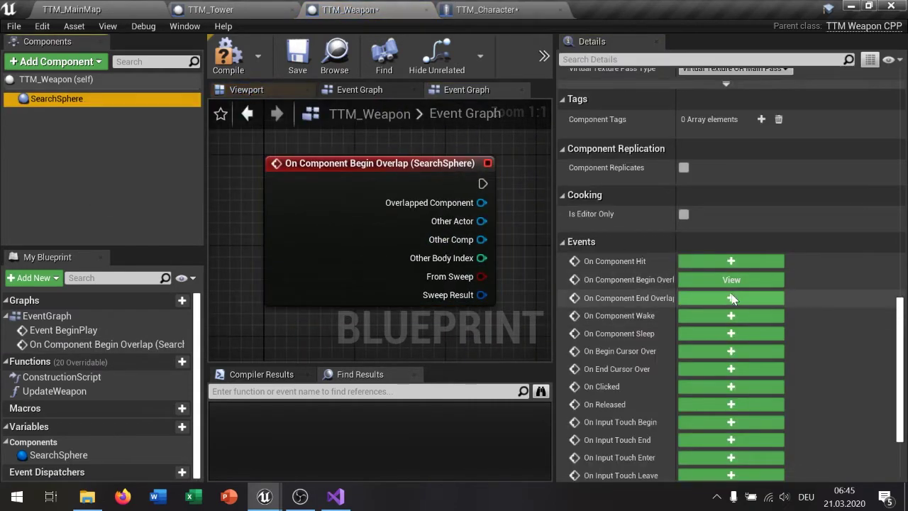
click(764, 298)
- Select the two new overlap event nodes and pan the graph to frame them
drag(551, 232, 878, 241)
scroll(637, 276, down, 6)
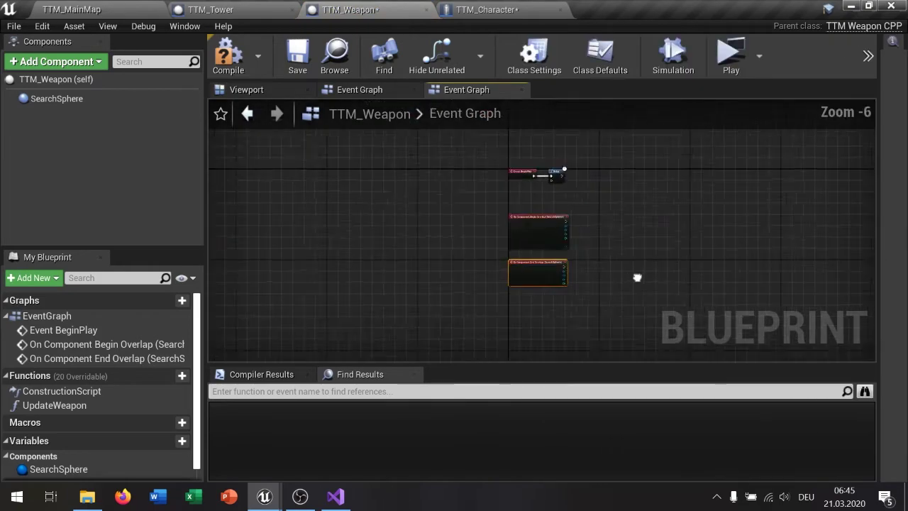
scroll(543, 267, up, 4)
scroll(525, 269, up, 1)
scroll(496, 270, down, 3)
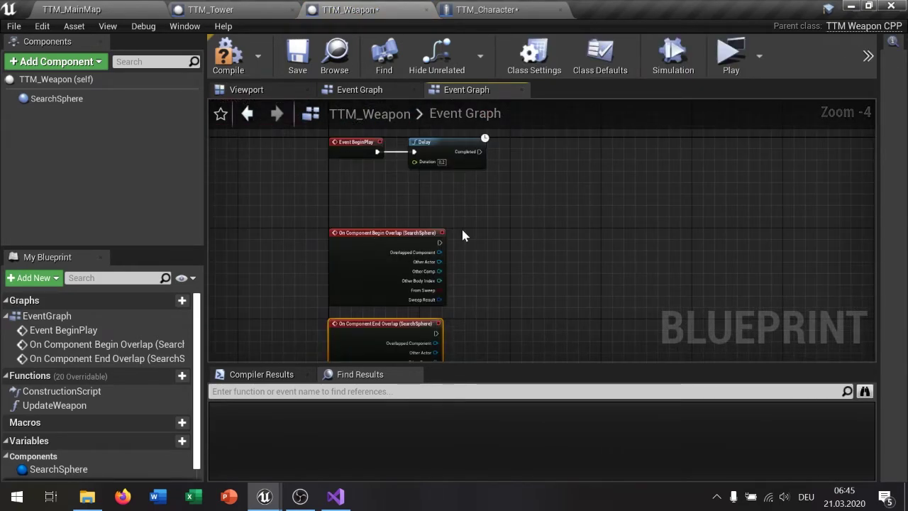
drag(483, 213, 328, 310)
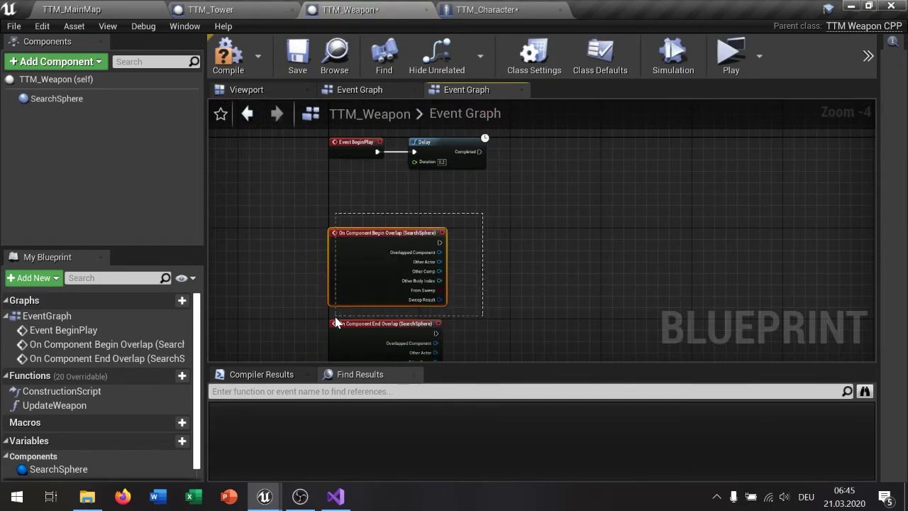
shift+click(399, 324)
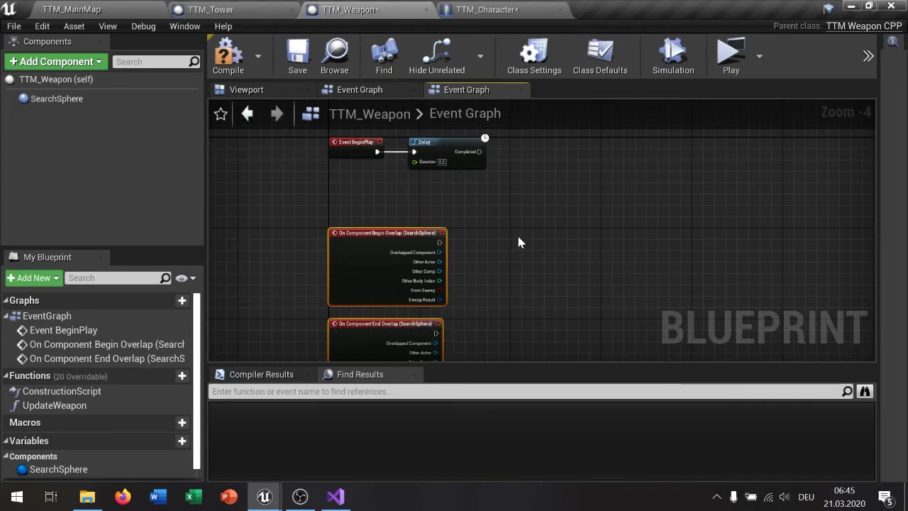
right_drag(513, 237, 474, 228)
click(474, 229)
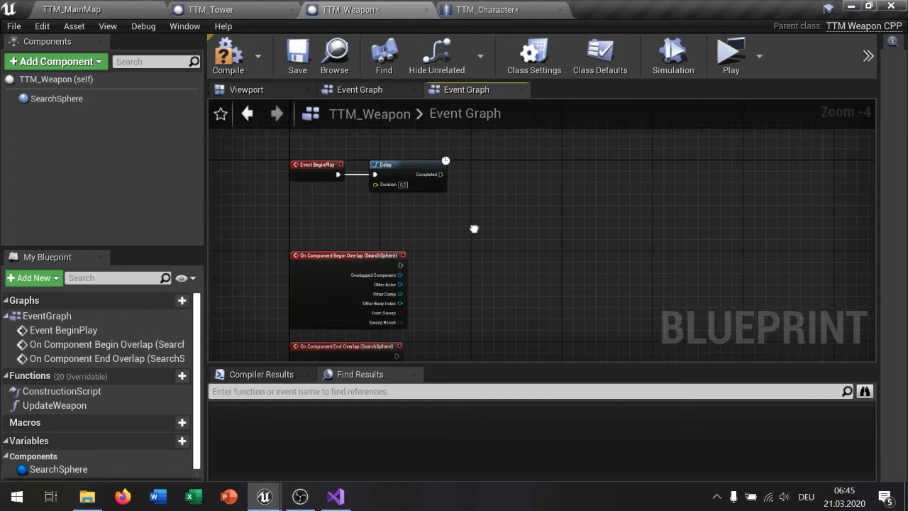
right_drag(475, 228, 432, 248)
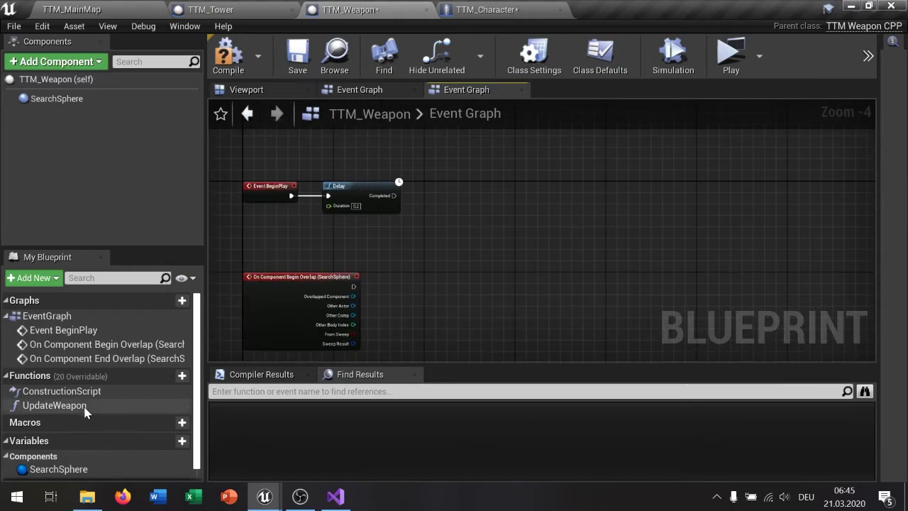
- Call Update Weapon in the Event Graph once the Delay completes
drag(54, 405, 474, 184)
scroll(420, 183, up, 3)
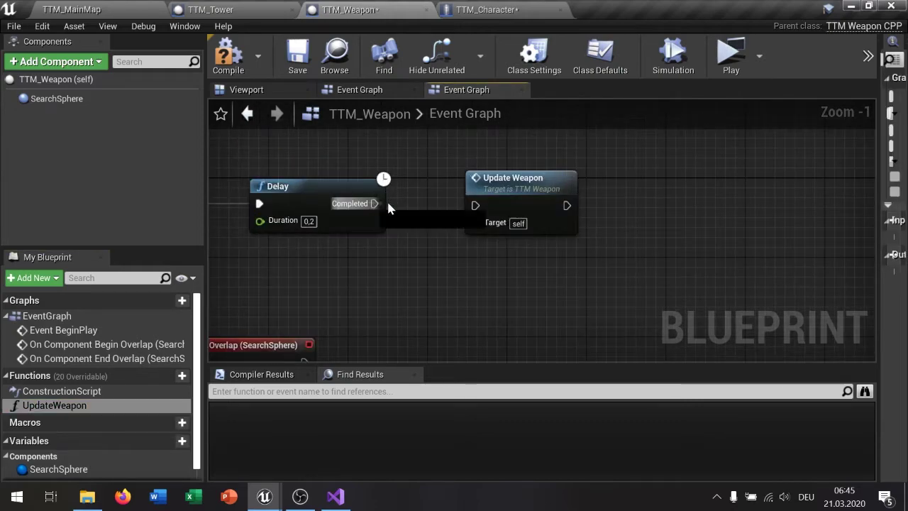
mouse_move(387, 203)
mouse_down()
mouse_move(475, 205)
mouse_move(464, 202)
mouse_up()
right_drag(515, 270, 552, 261)
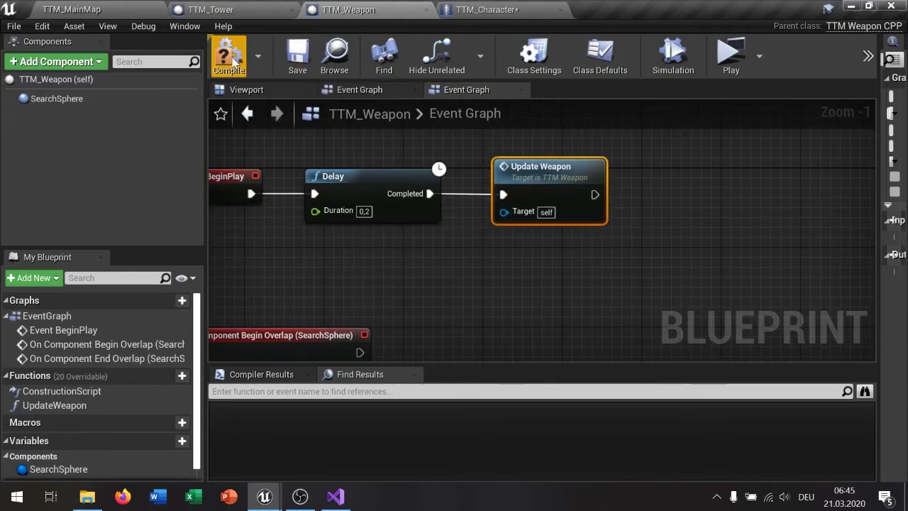
scroll(432, 307, down, 3)
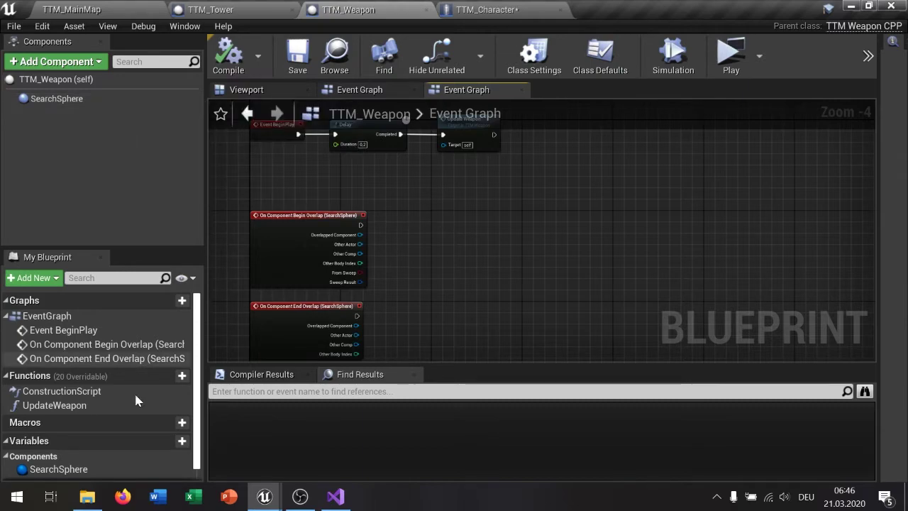
- Create a new function named TryToAddTargetActor
mouse_move(156, 384)
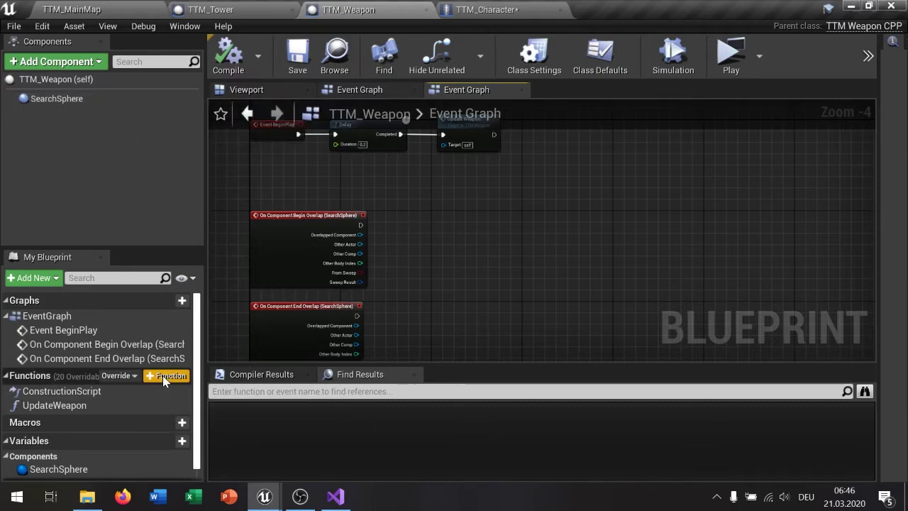
click(162, 376)
text(T)
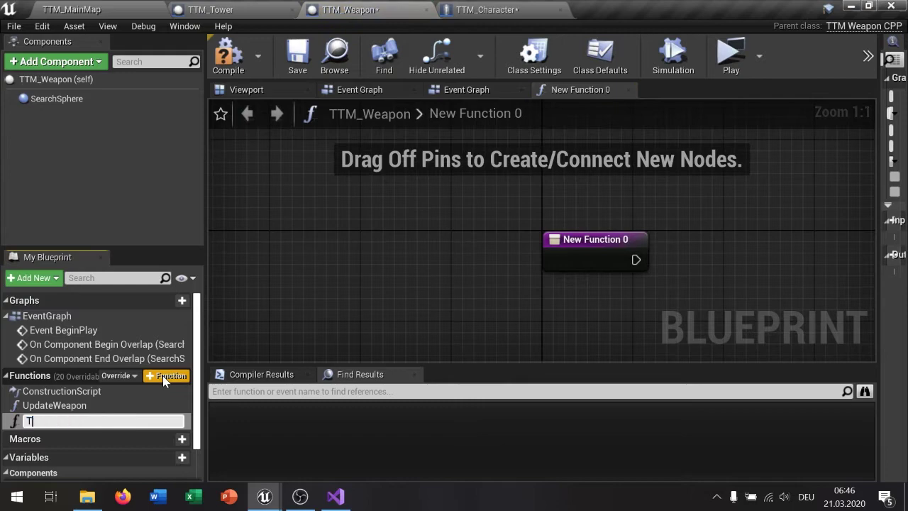
text(ryToAdd)
text(TargetActor)
- Confirm the function name TryToAddTargetActor and add a new variable named TargetActorList
key(Return)
scroll(153, 397, down, 2)
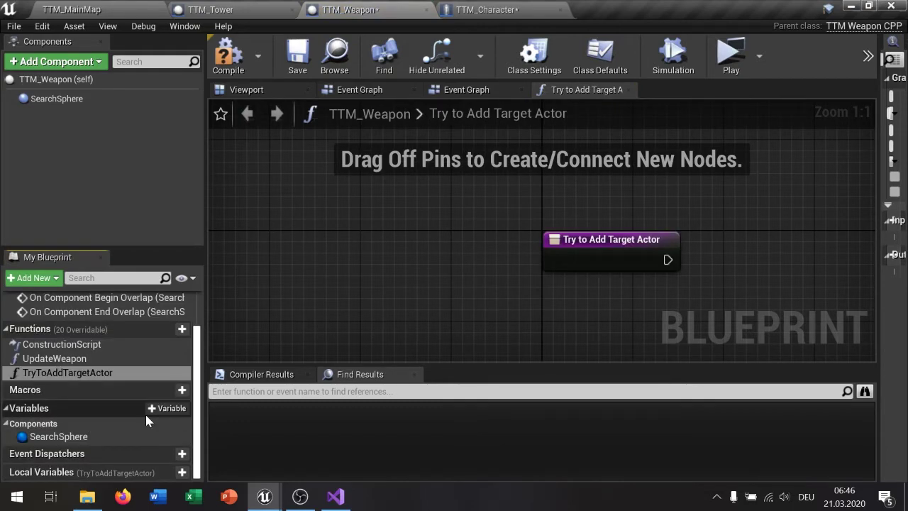
click(157, 415)
text(Target)
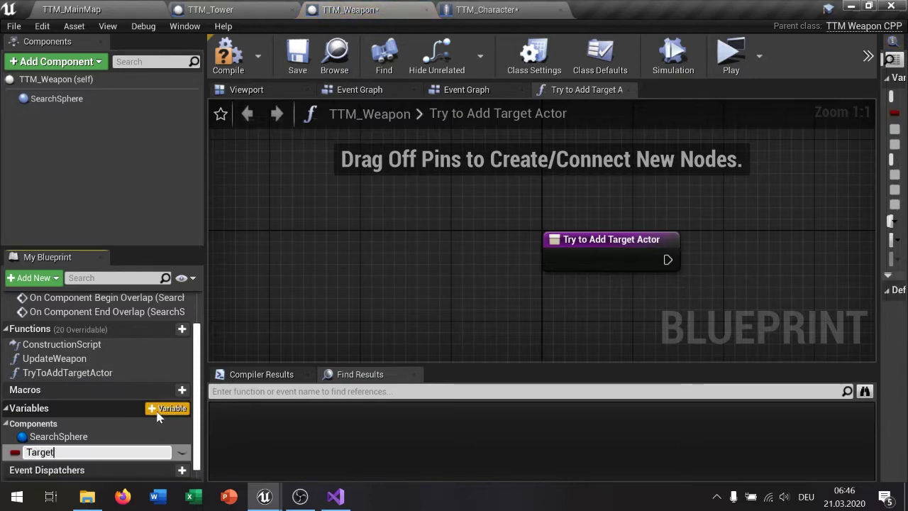
text(ActorList)
key(Return)
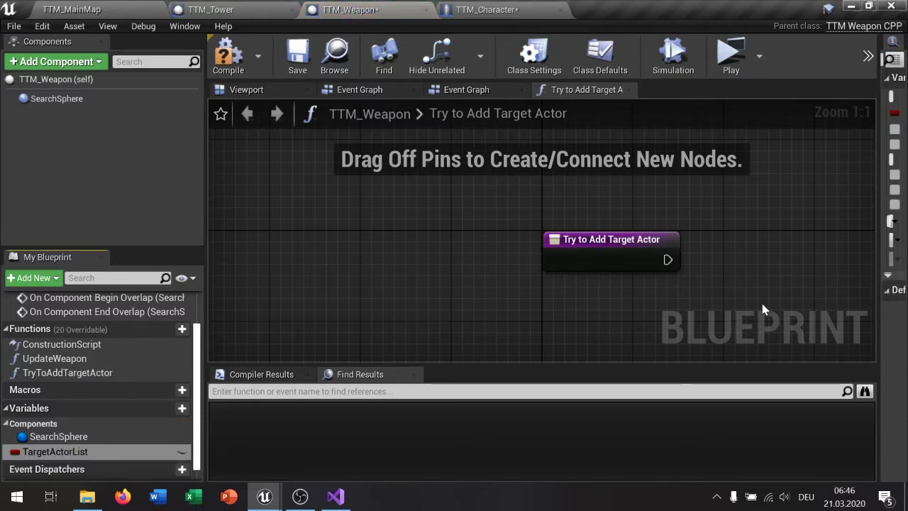
drag(880, 291, 666, 298)
- Make TargetActorList an array of Actor object references
click(802, 110)
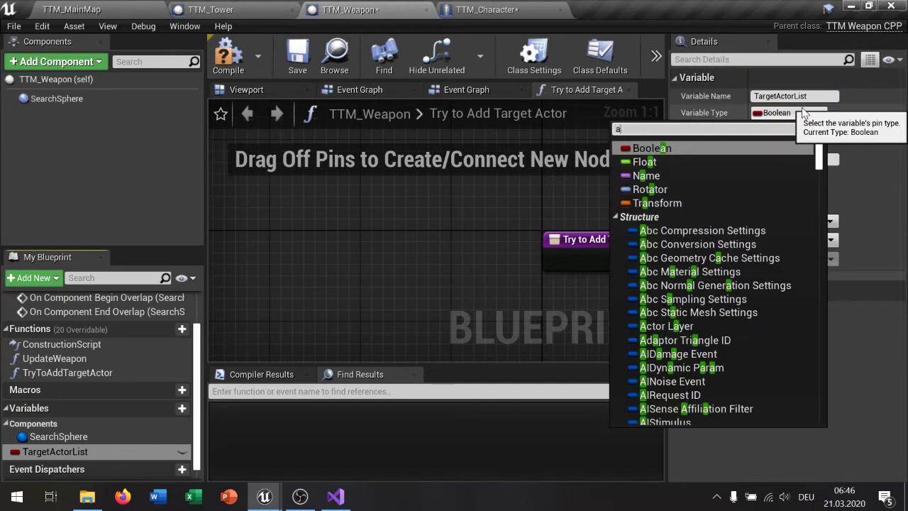
text(actor)
mouse_move(680, 203)
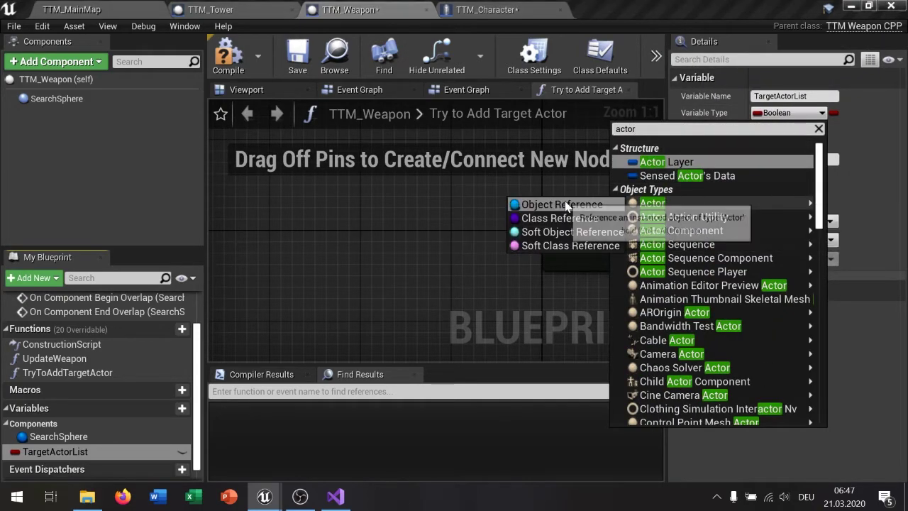
click(564, 205)
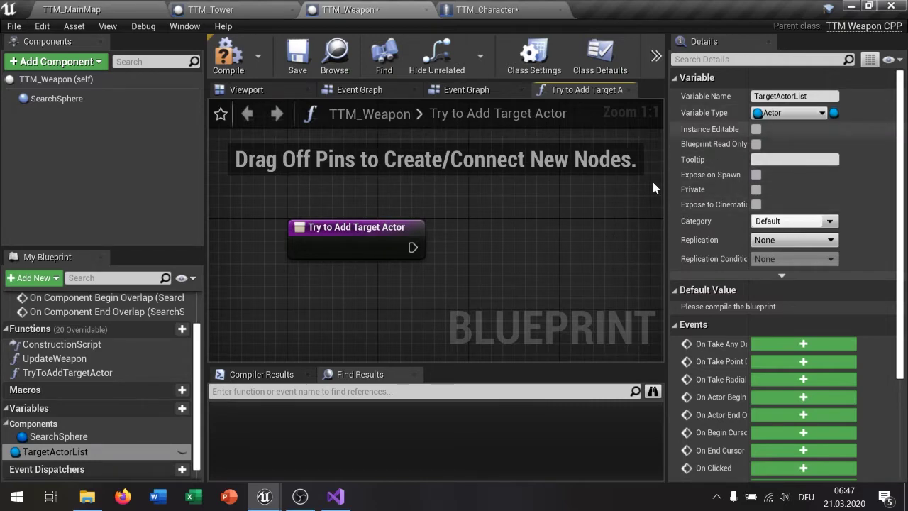
scroll(471, 248, up, 1)
scroll(554, 256, down, 3)
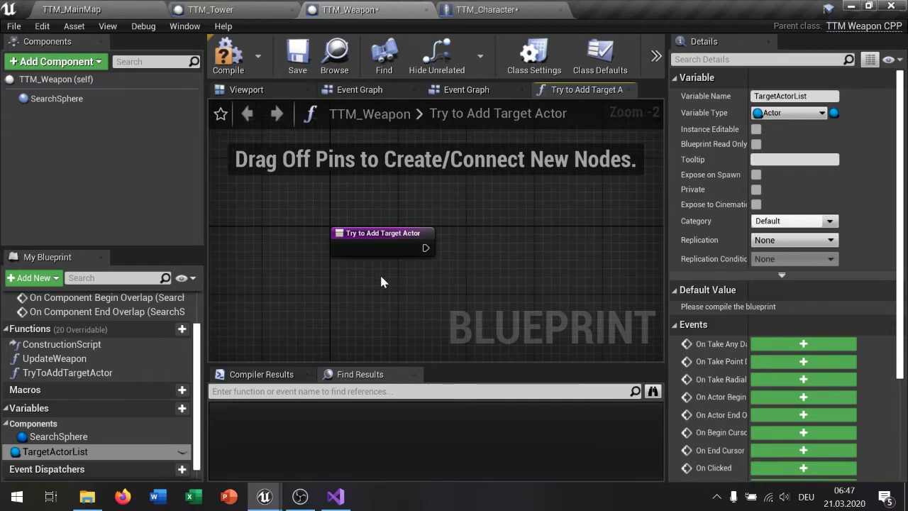
click(835, 113)
click(830, 145)
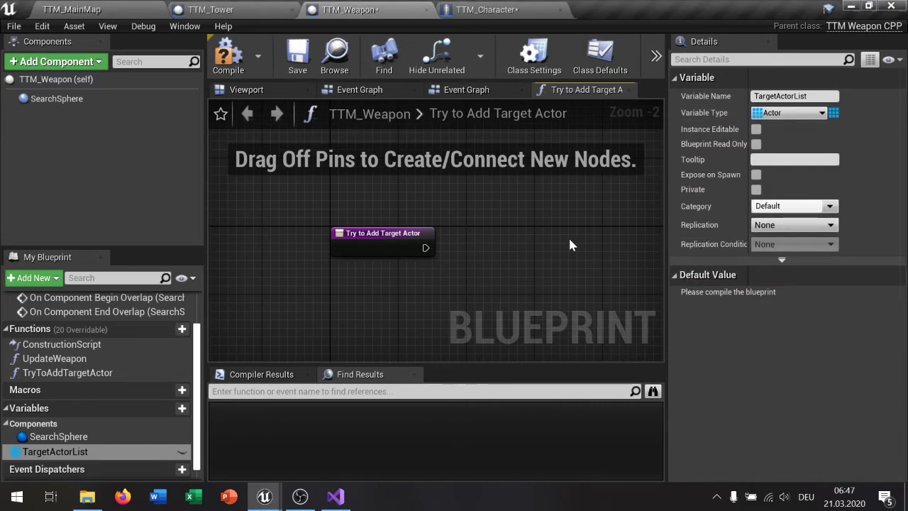
drag(383, 239, 308, 240)
- Place a Try to Add Target Actor call next to the overlap event in the Event Graph
click(466, 89)
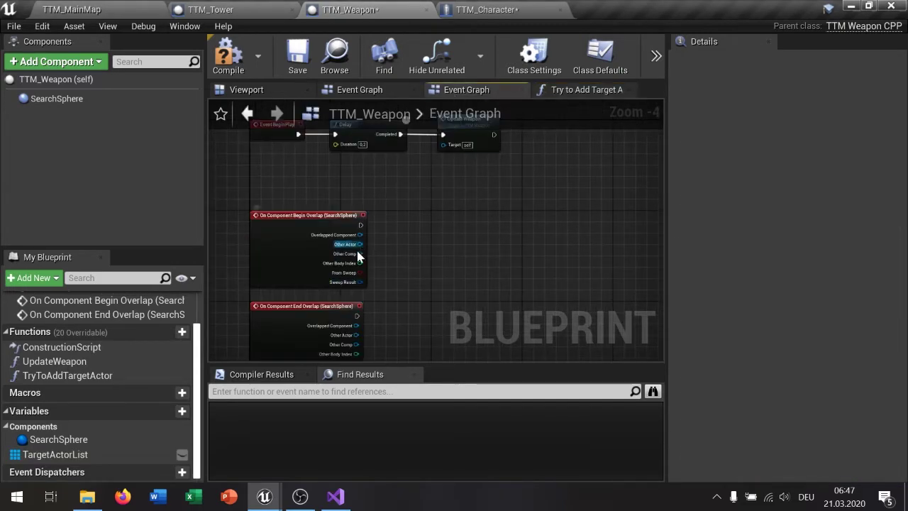
drag(67, 375, 411, 228)
scroll(415, 234, up, 3)
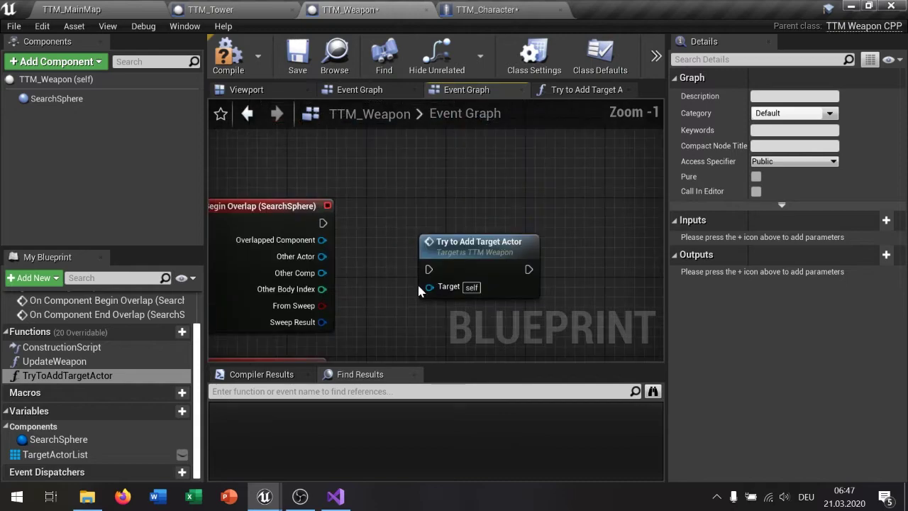
mouse_move(323, 256)
mouse_down()
mouse_move(433, 296)
mouse_move(442, 246)
mouse_up()
key(Escape)
click(470, 248)
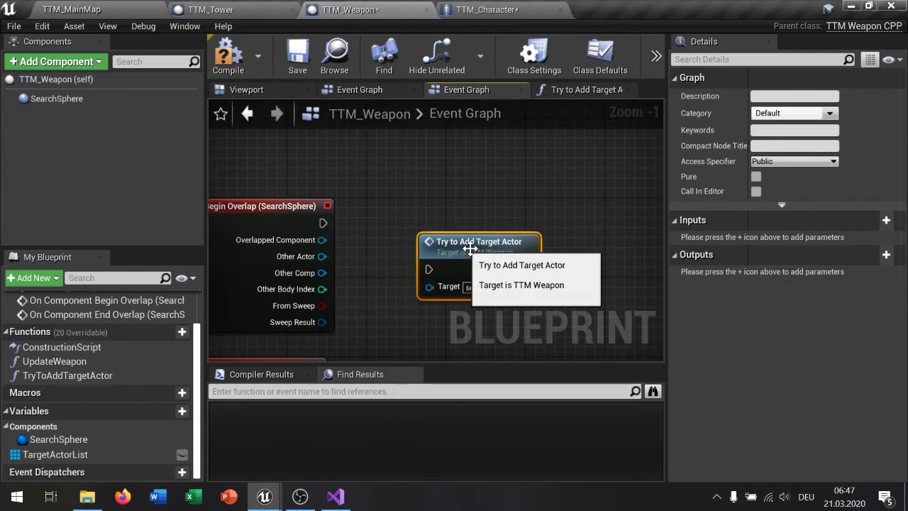
- Add an Actor object reference input named PotentialTargetActor to the function
click(886, 221)
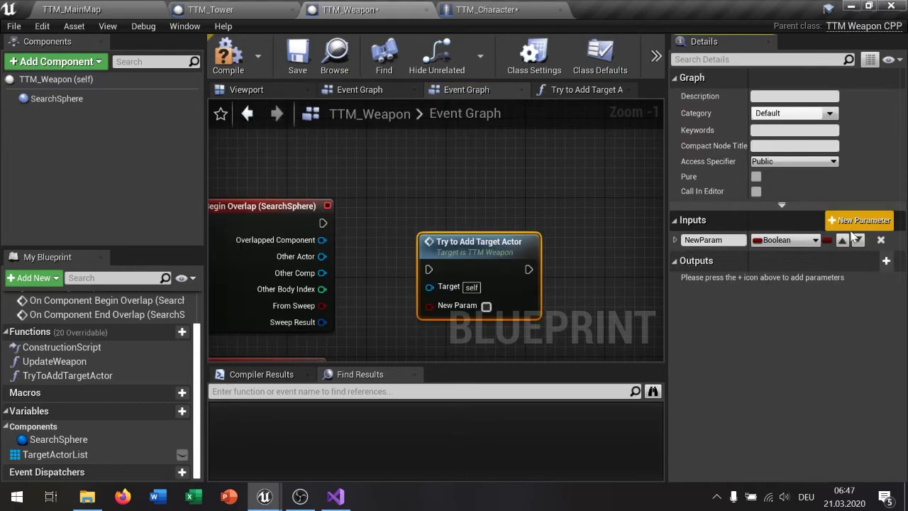
click(709, 240)
text(PotentialTarge)
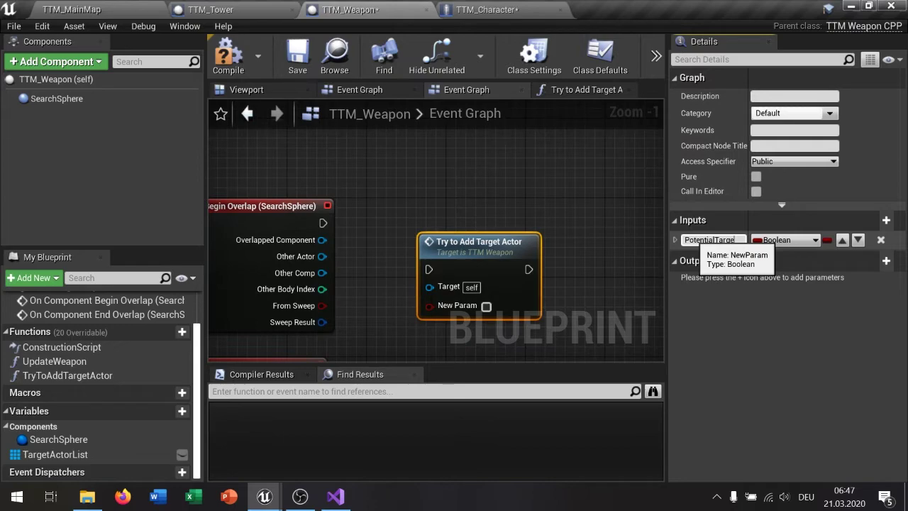
text(tor)
key(Return)
click(793, 241)
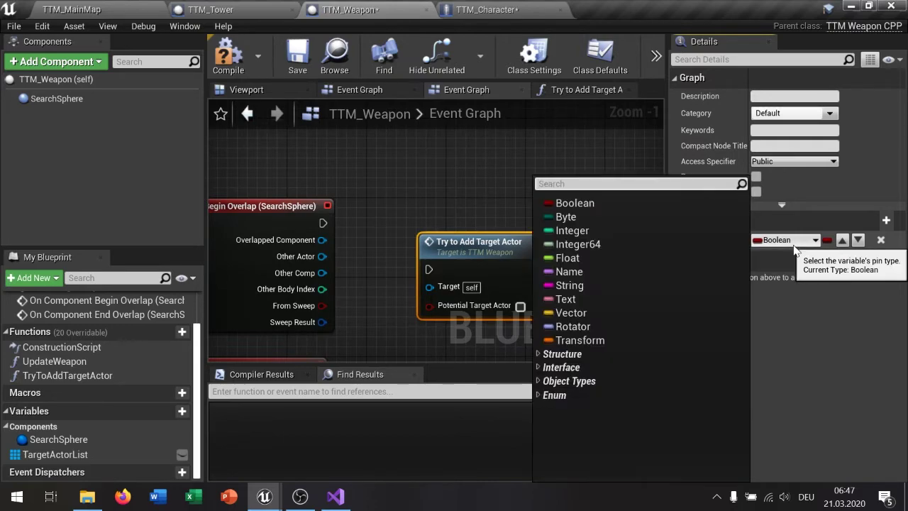
text(acor)
key(BackSpace)
key(BackSpace)
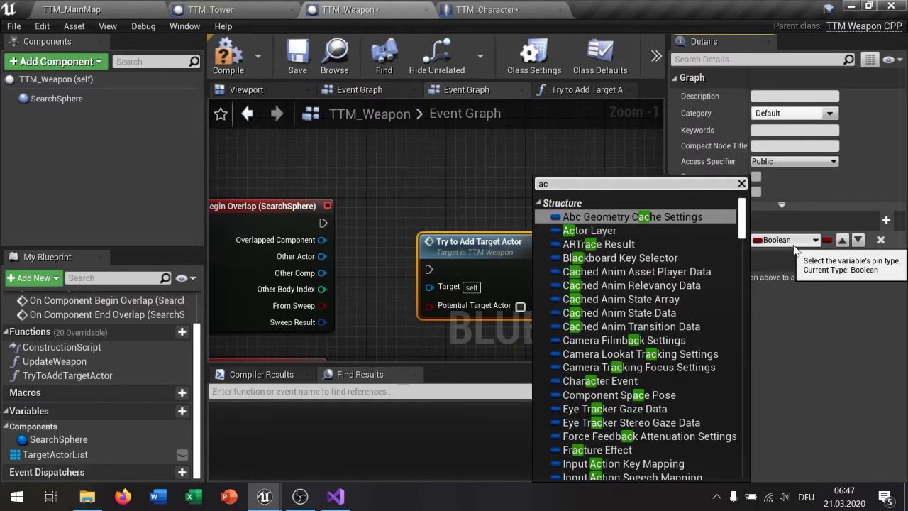
text(t)
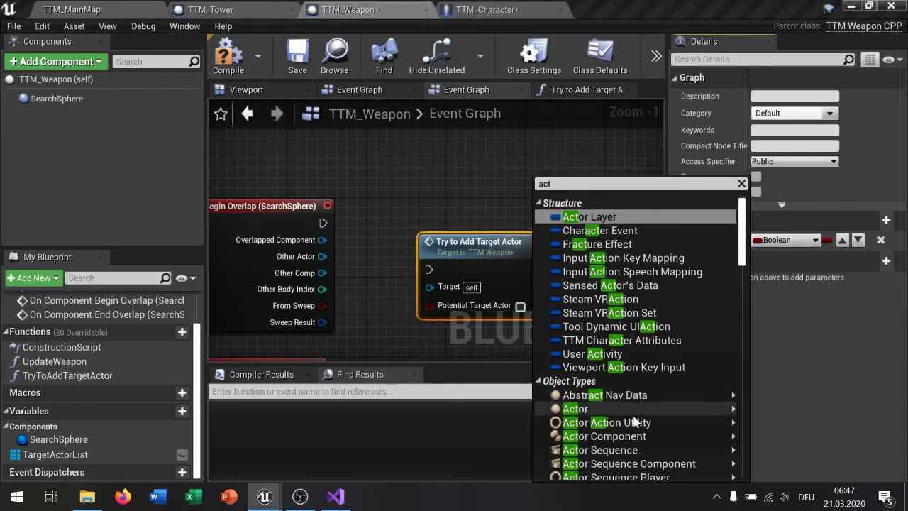
mouse_move(651, 412)
click(781, 424)
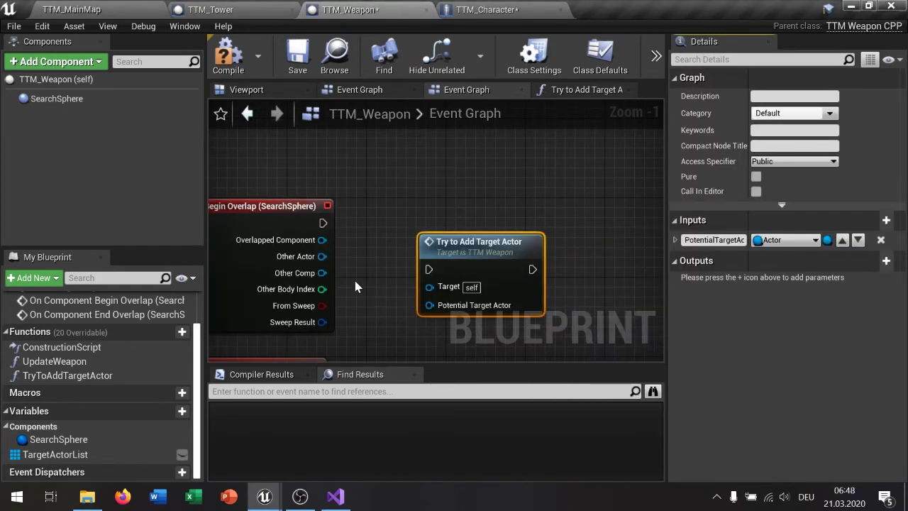
- Wire the overlap's Other Actor and execution output into the Try to Add Target Actor call
drag(322, 256, 429, 305)
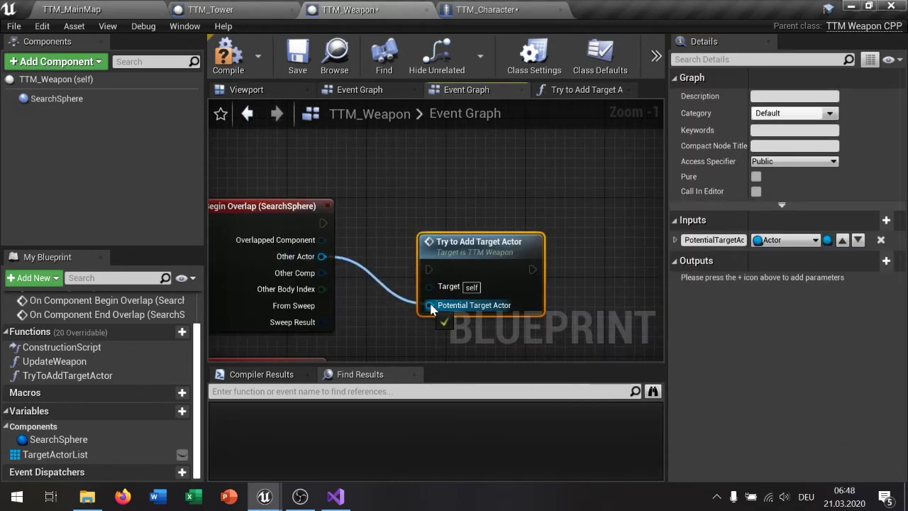
mouse_move(323, 222)
mouse_down()
mouse_move(432, 266)
mouse_move(384, 260)
mouse_move(429, 270)
mouse_up()
drag(468, 241, 426, 197)
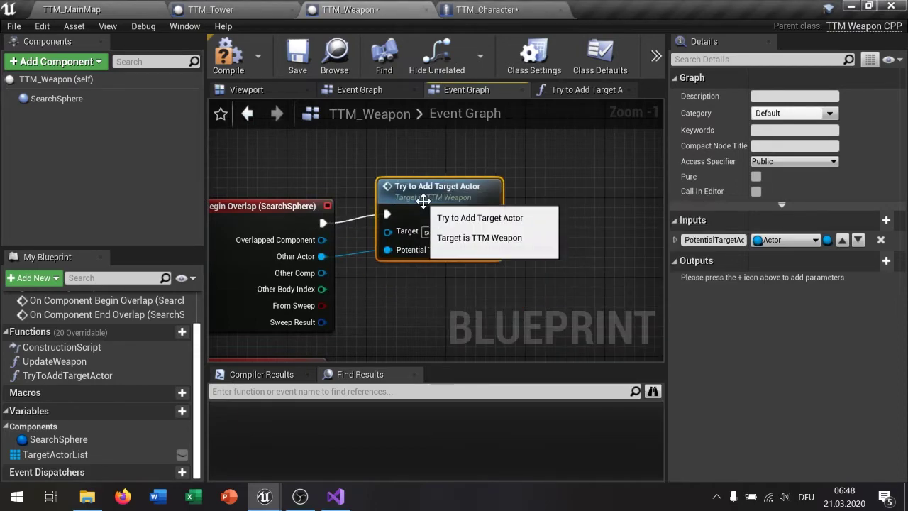
right_drag(358, 183, 422, 204)
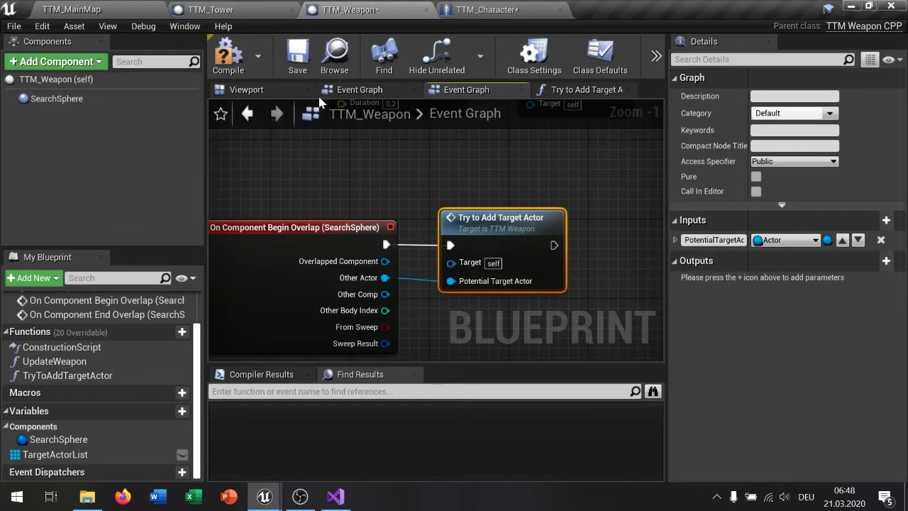
- Check the SearchSphere radius of 32.0 in the viewport, then return to the overlap event graph
click(334, 93)
click(264, 90)
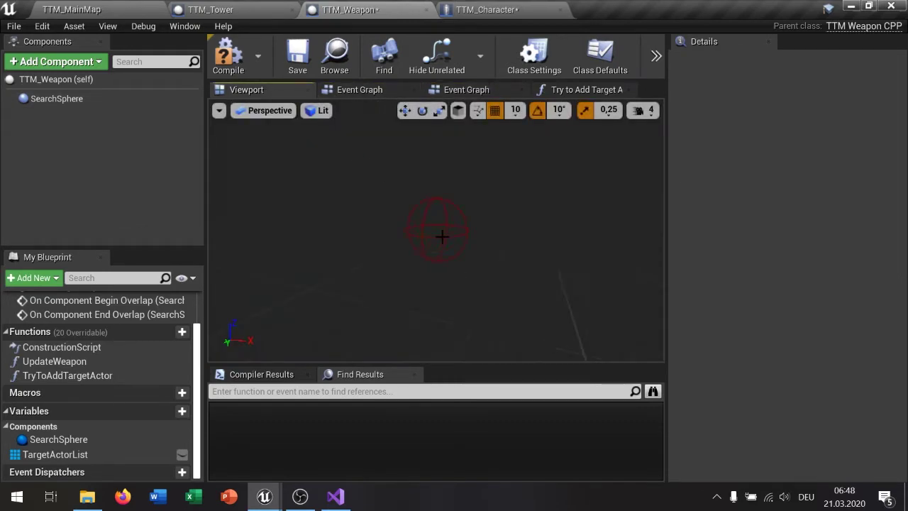
click(478, 199)
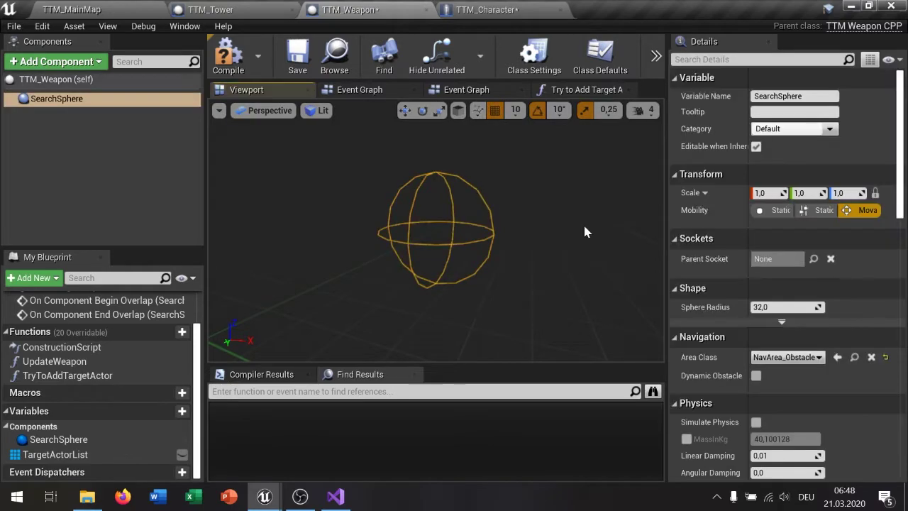
click(765, 306)
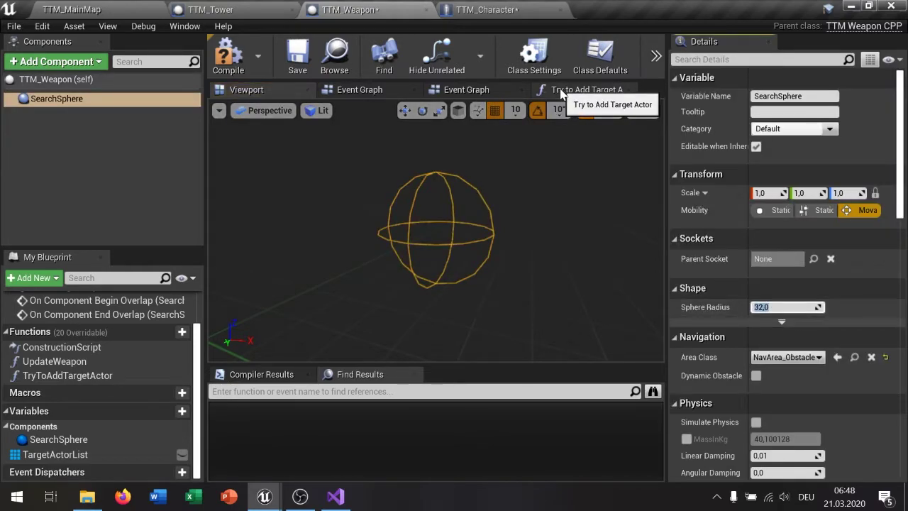
click(412, 90)
click(465, 94)
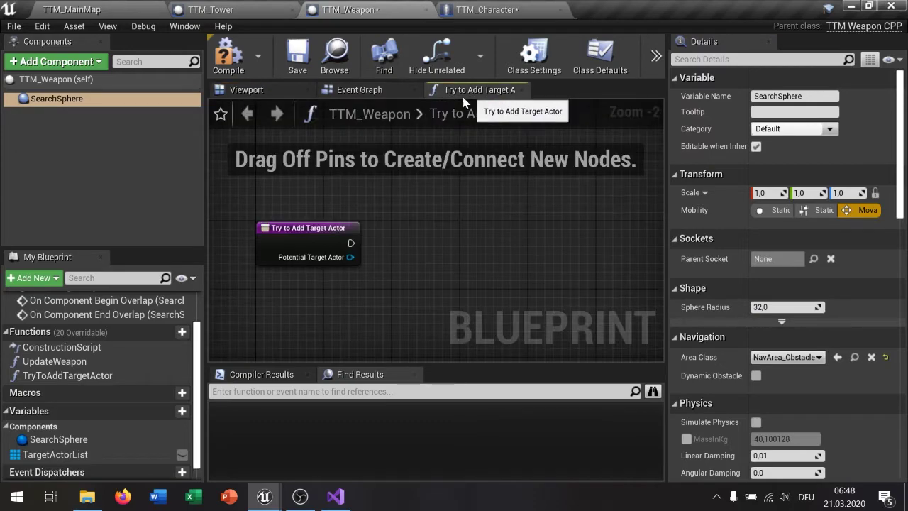
click(363, 98)
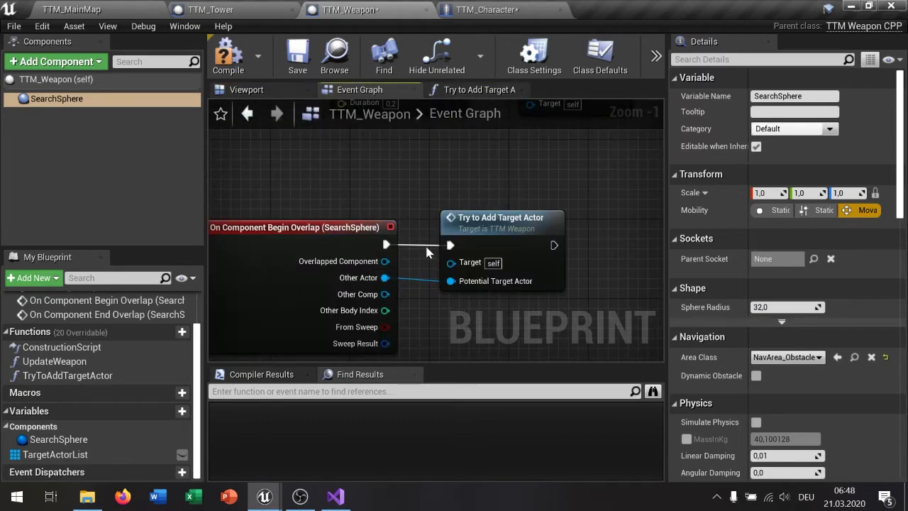
- Feed Potential Target Actor into a Does Implement Interface node set to TTM Damageable
double_click(497, 272)
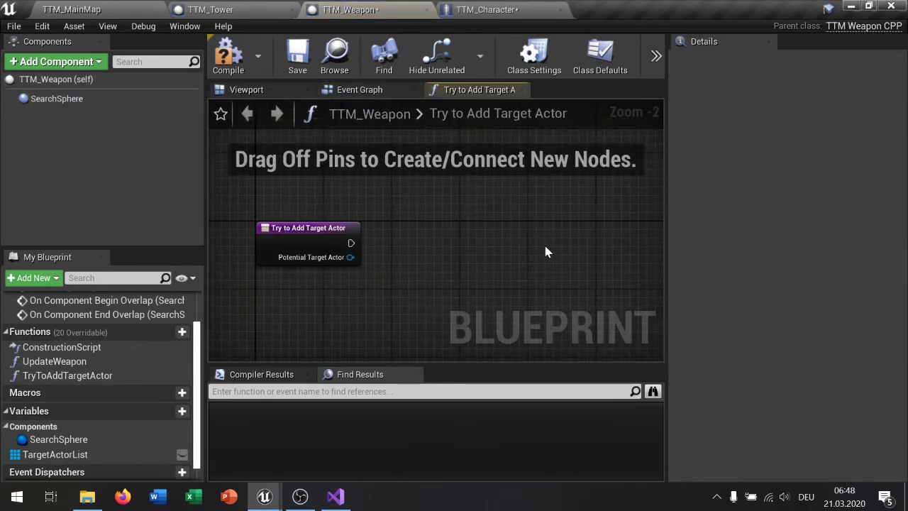
click(286, 223)
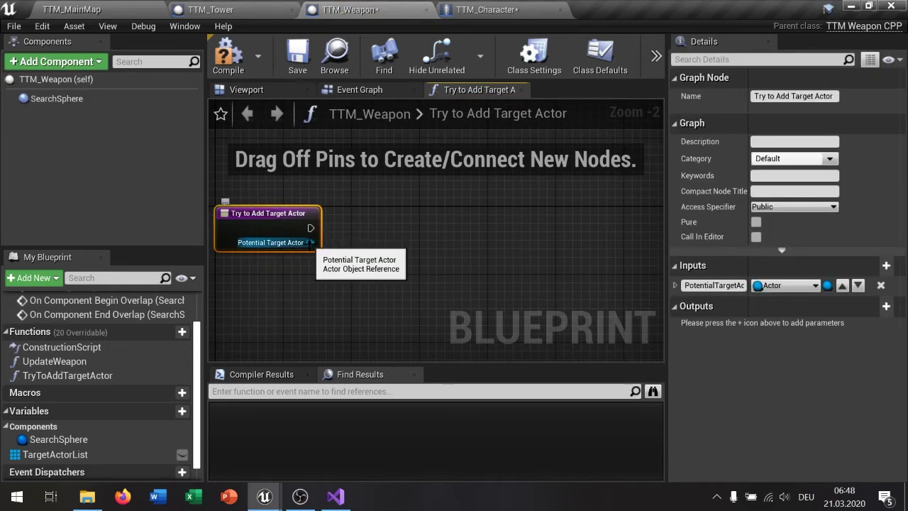
drag(310, 242, 434, 261)
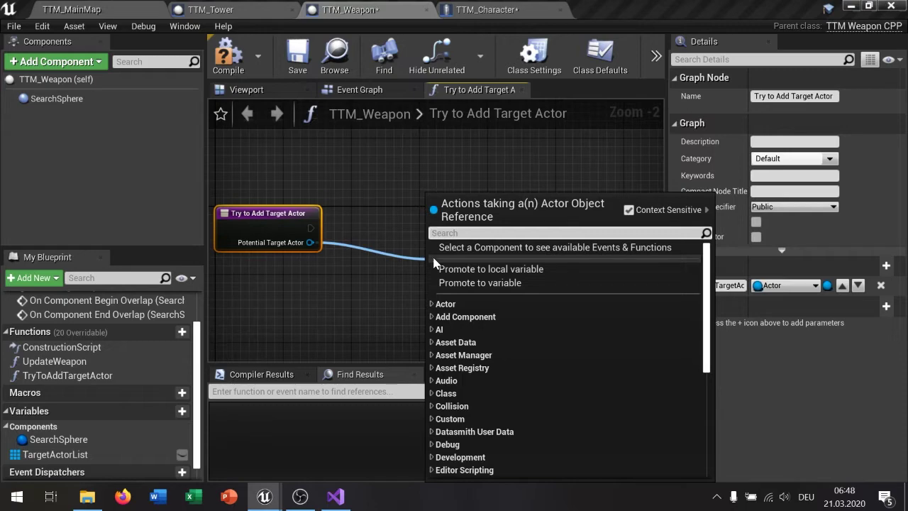
text(imple)
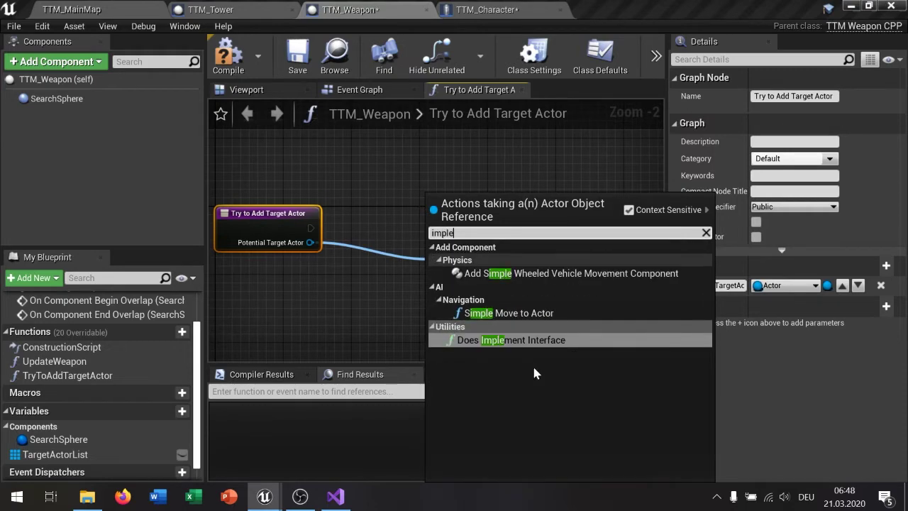
click(496, 340)
click(480, 301)
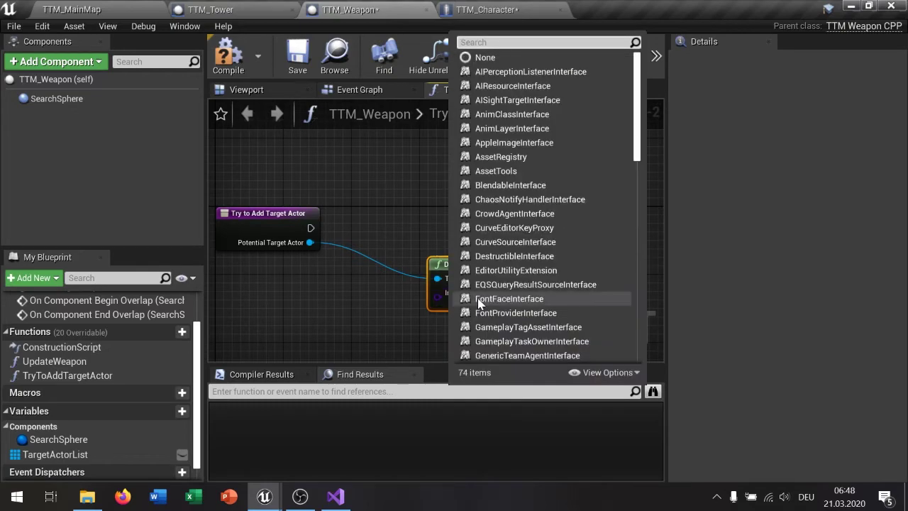
text(ttm)
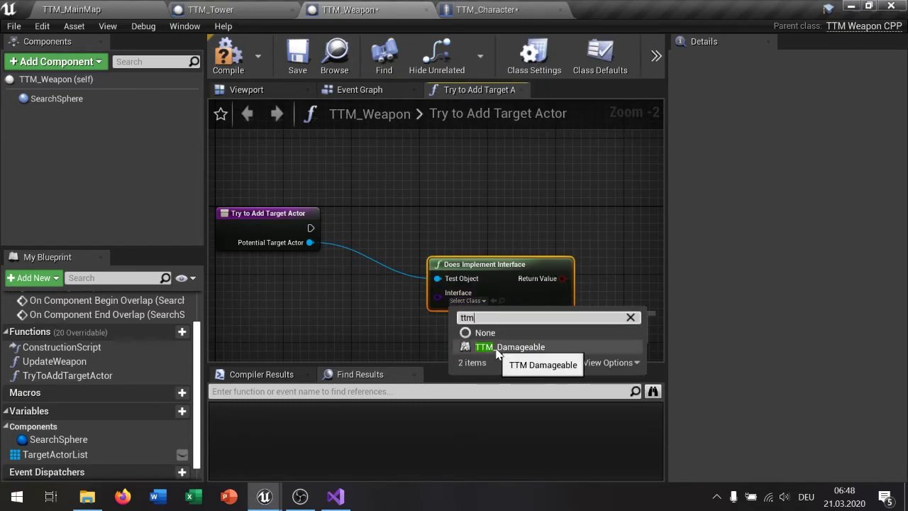
click(497, 348)
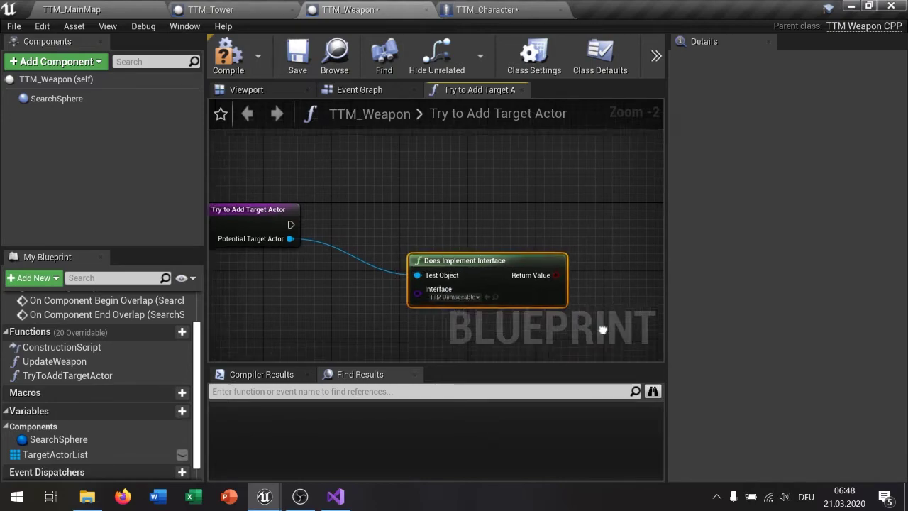
- Reposition the Does Implement Interface node and pan the function graph to tidy the layout
right_drag(592, 312, 566, 293)
drag(431, 244, 374, 276)
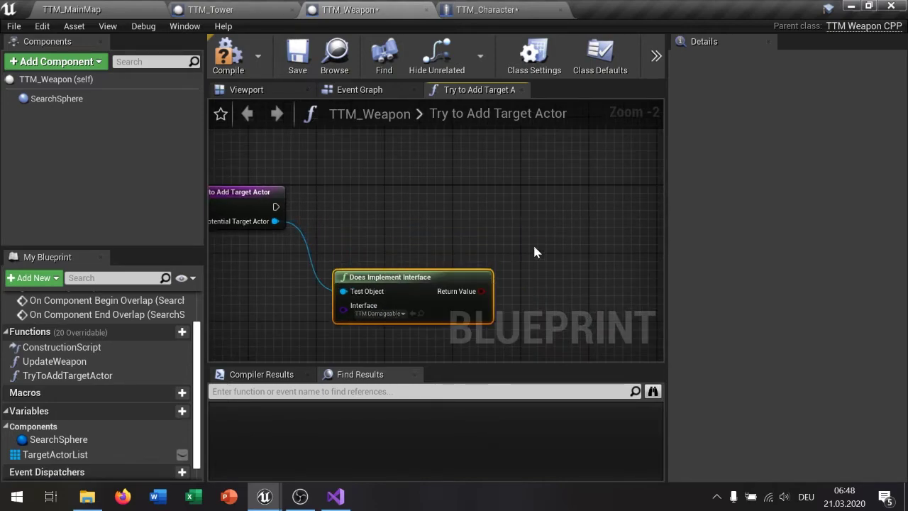
scroll(539, 252, down, 2)
scroll(568, 280, down, 1)
scroll(539, 277, up, 3)
drag(486, 235, 388, 320)
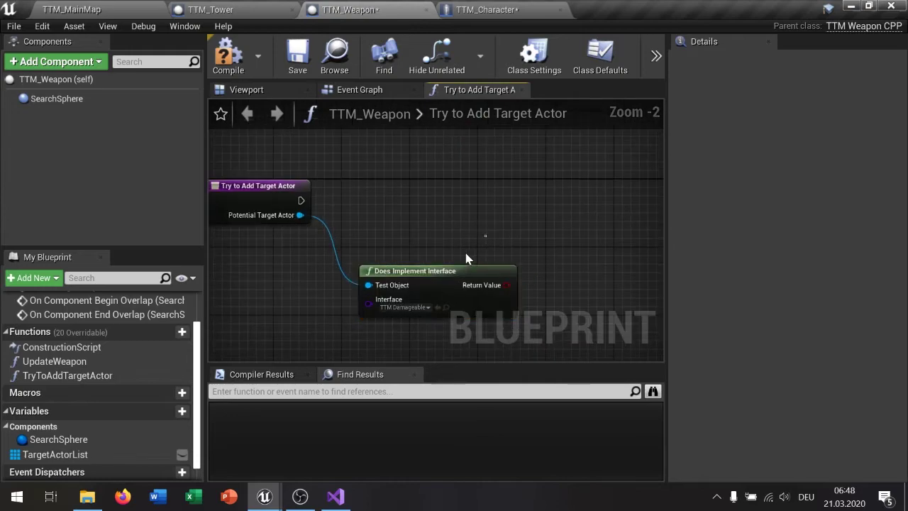
click(305, 232)
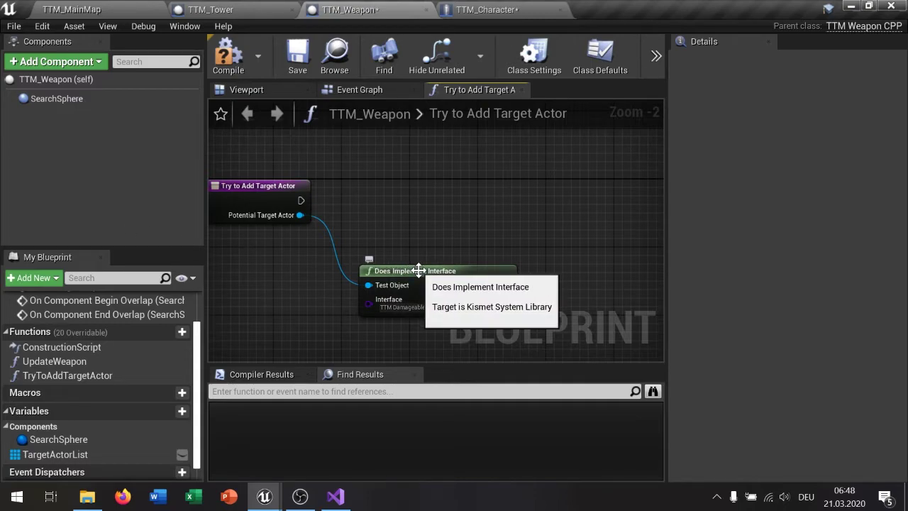
click(497, 271)
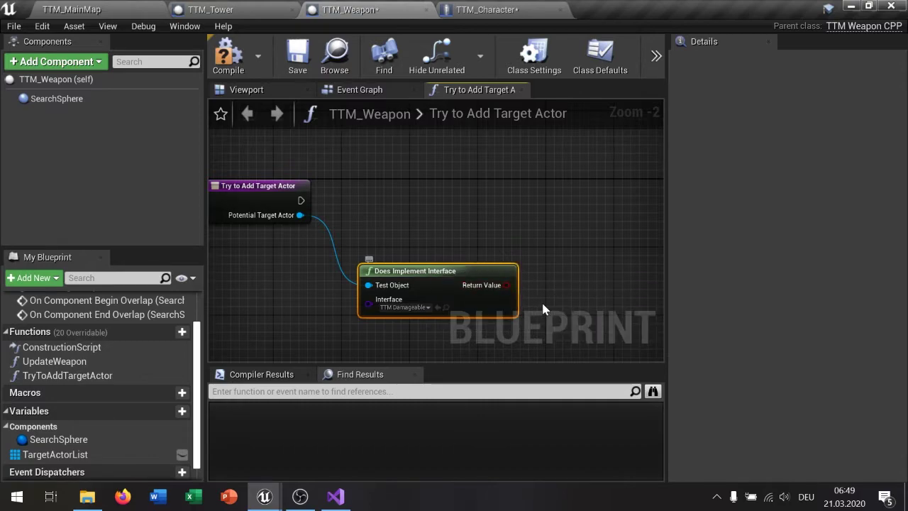
right_drag(564, 297, 530, 285)
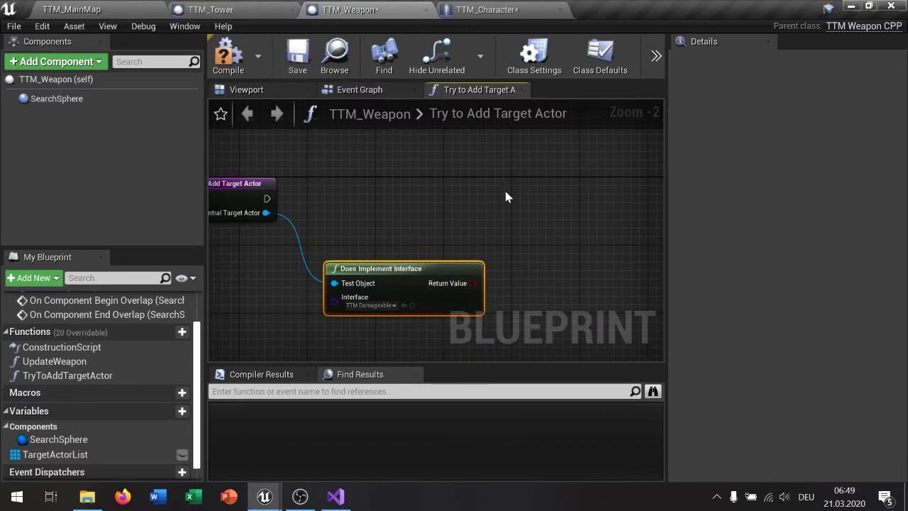
right_drag(468, 221, 454, 207)
- Add a Branch after the function entry, conditioned on the Does Implement Interface result
click(493, 225)
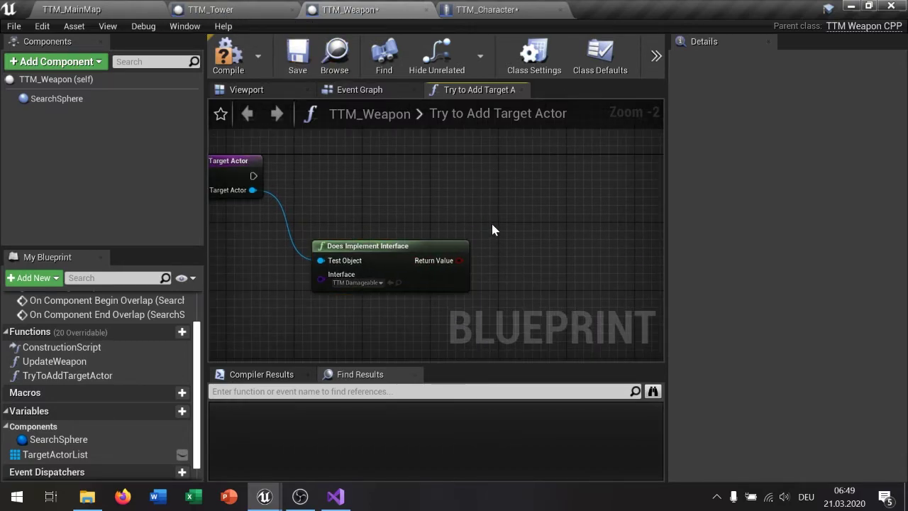
click(508, 177)
mouse_move(254, 175)
mouse_down()
mouse_move(545, 186)
mouse_move(518, 202)
mouse_move(522, 161)
mouse_up()
drag(459, 261, 506, 191)
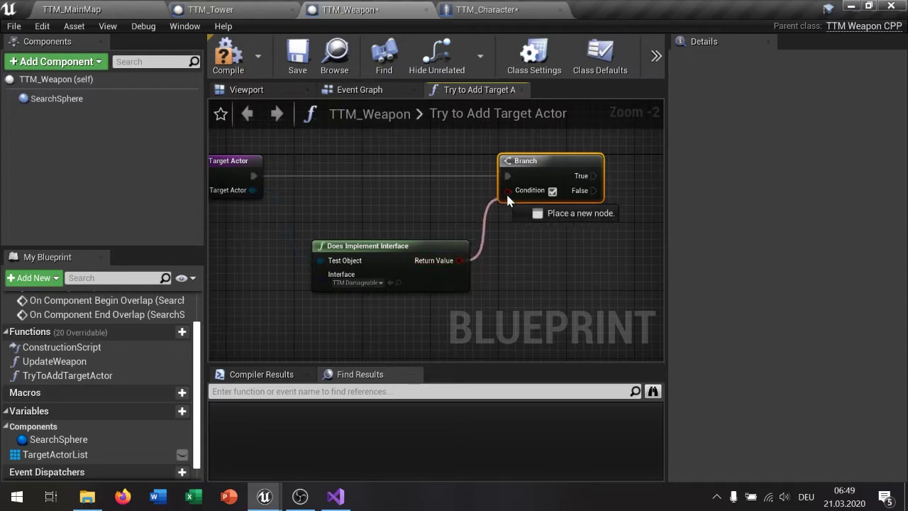
drag(253, 190, 321, 260)
drag(436, 246, 426, 199)
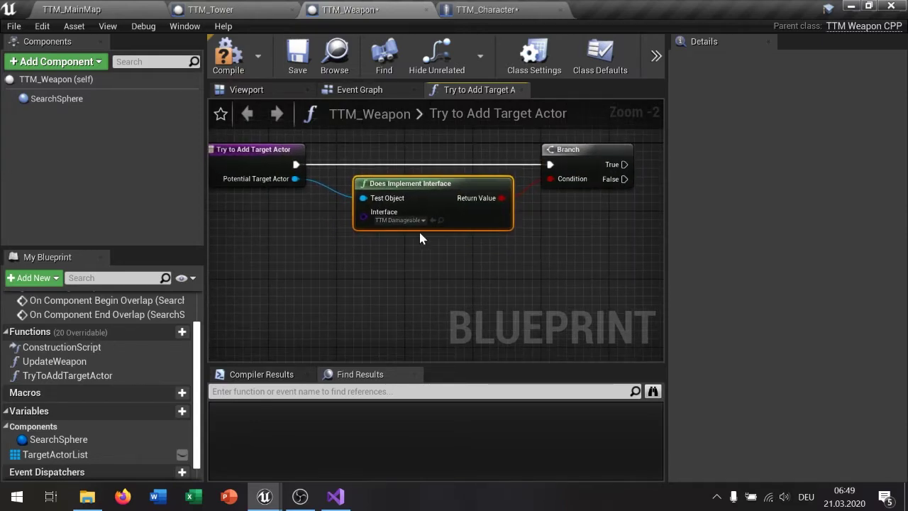
- Duplicate the TargetActorList variable with Ctrl+W
scroll(408, 252, down, 1)
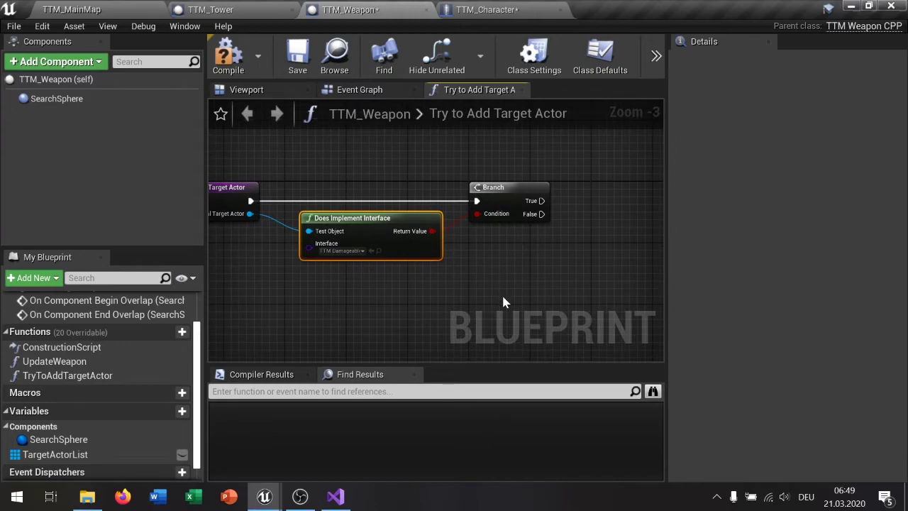
right_drag(503, 300, 516, 315)
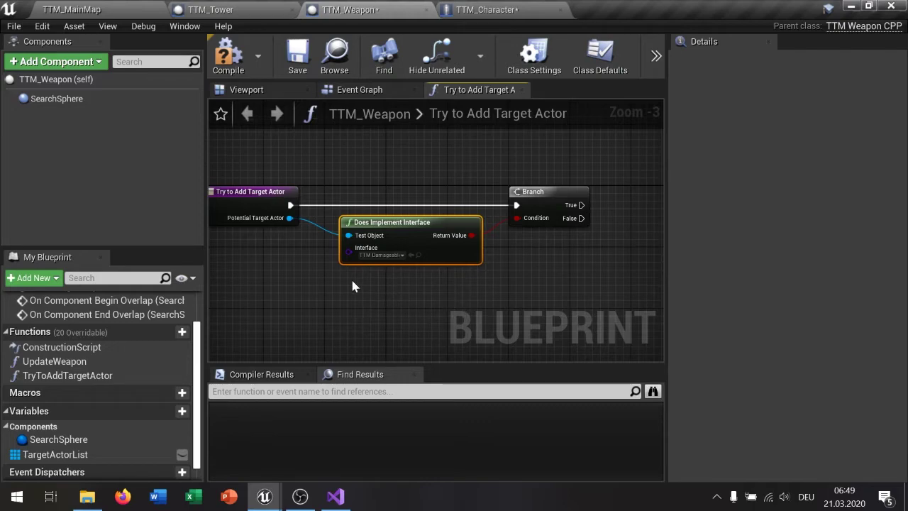
click(110, 458)
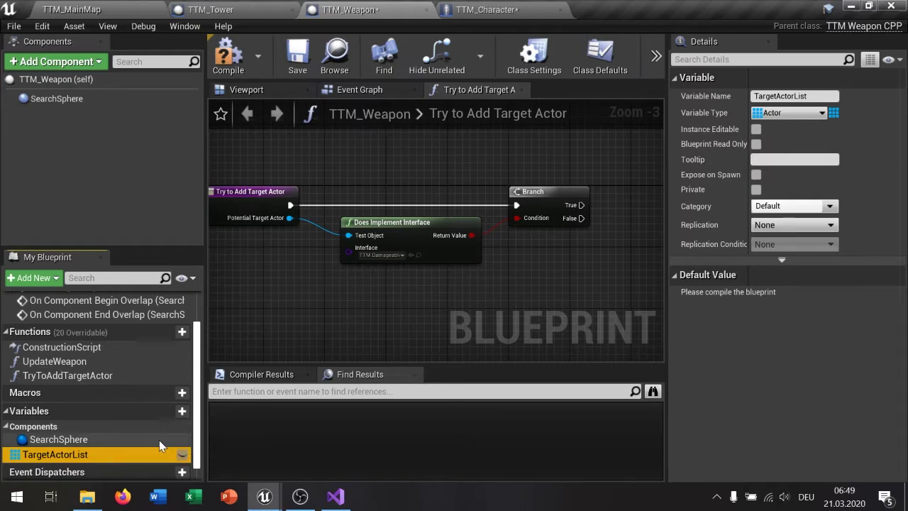
key(ctrl+w)
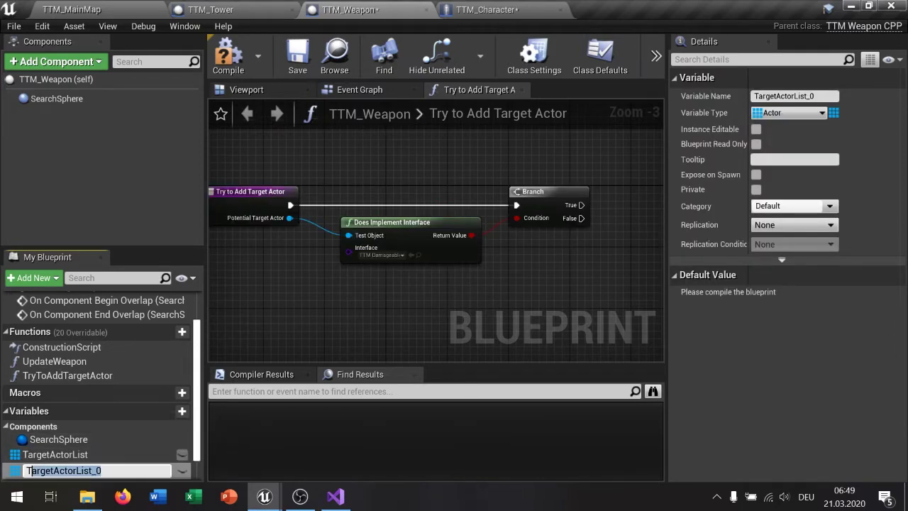
- Rename the copy ignoreActorList and add its getter with a Contains Item node
text(ignoreAc)
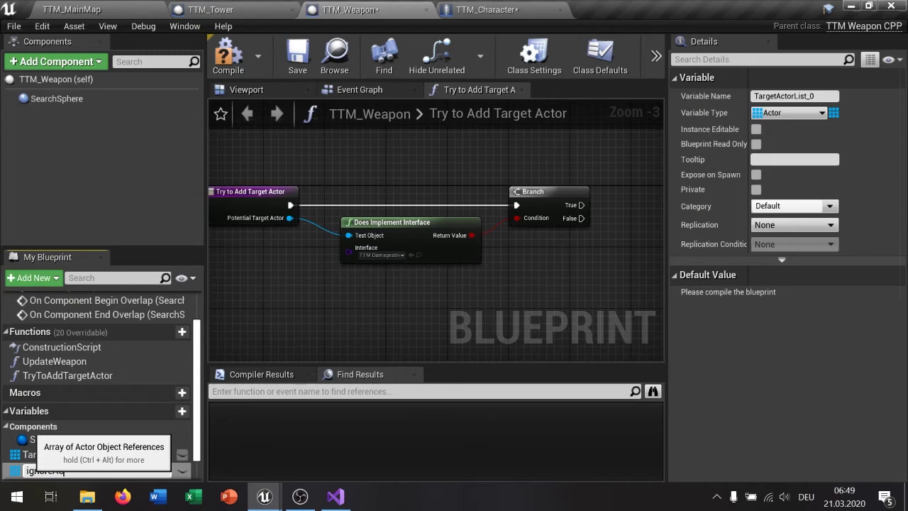
text(torList)
key(Return)
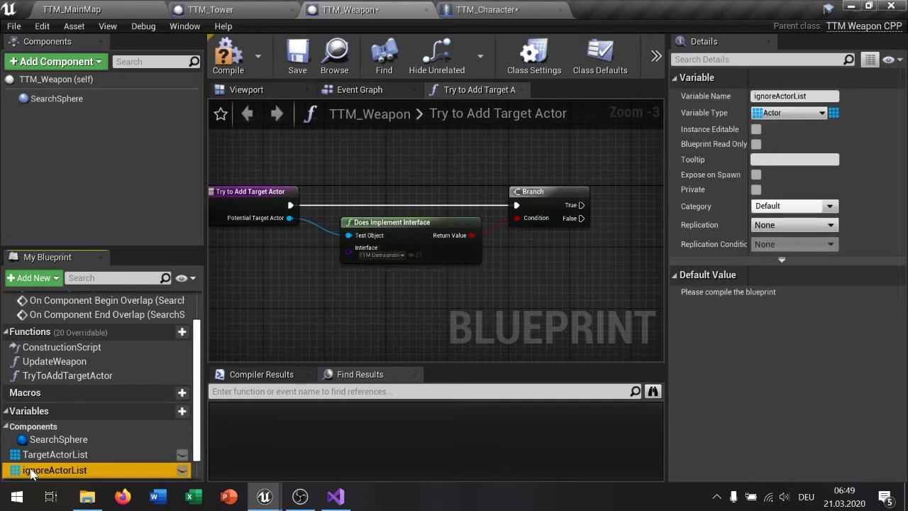
drag(32, 474, 536, 273)
right_drag(536, 273, 446, 284)
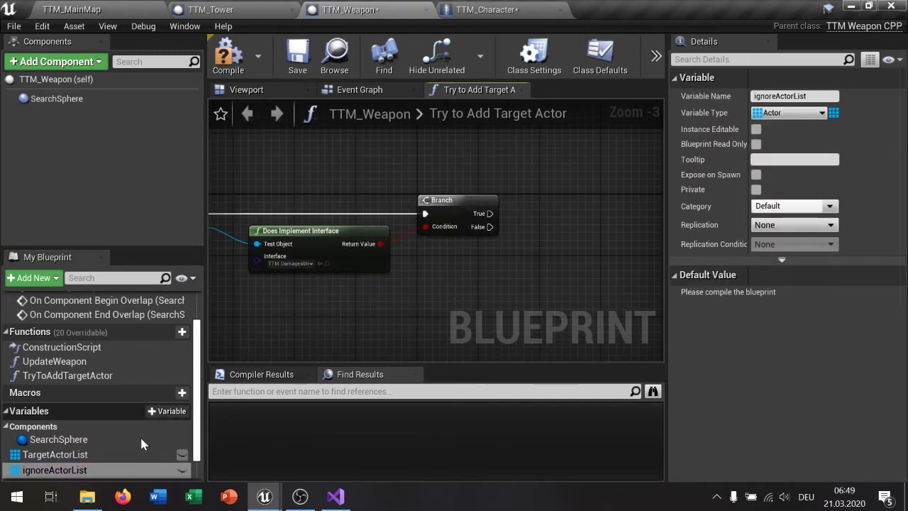
ctrl+drag(142, 470, 470, 291)
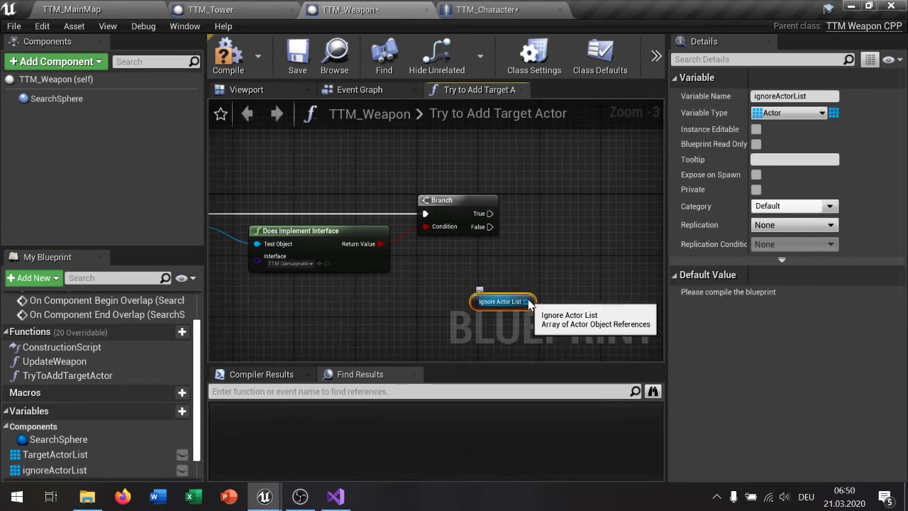
drag(529, 301, 579, 300)
text(contai)
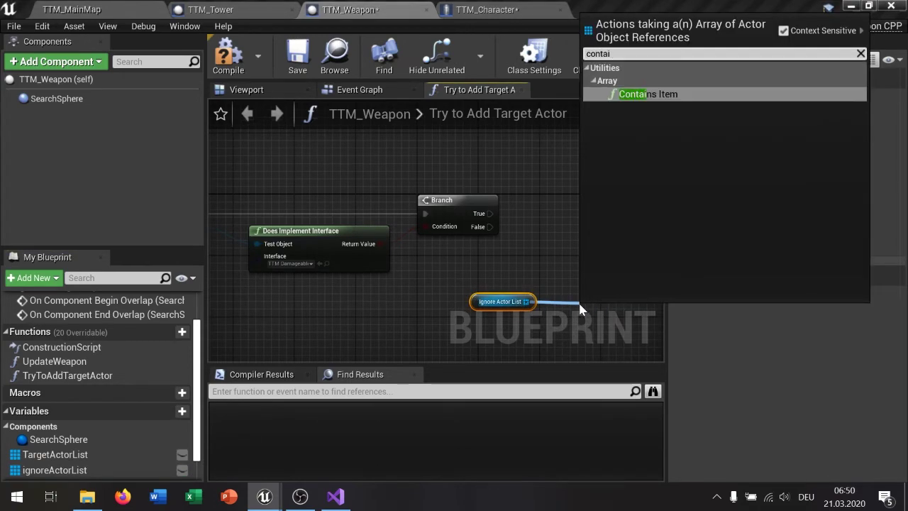
key(Return)
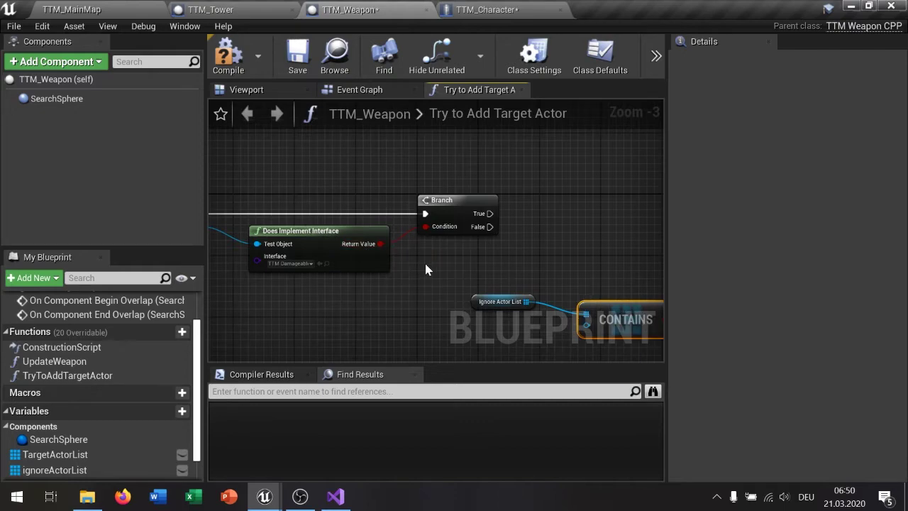
- Check Potential Target Actor with Contains and drive a second Branch after the first's True
right_drag(425, 269, 450, 243)
drag(596, 273, 494, 274)
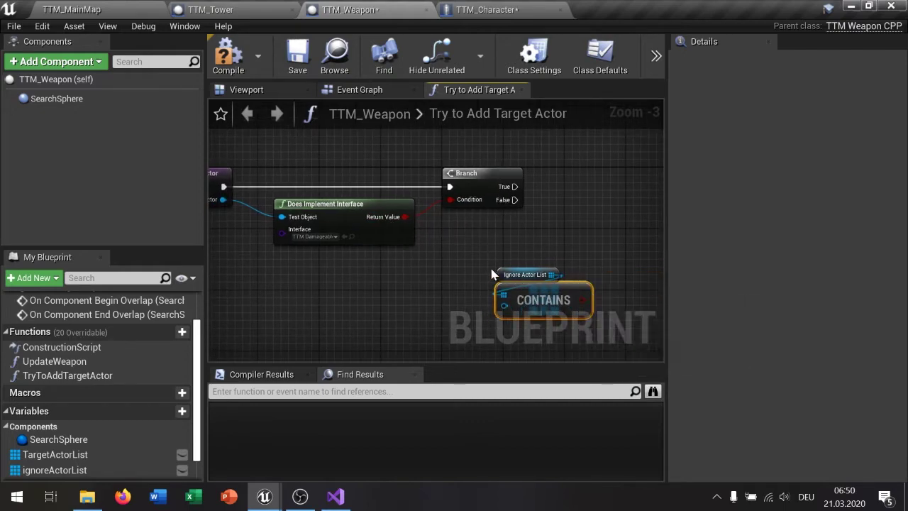
right_drag(495, 275, 536, 276)
mouse_move(264, 201)
mouse_down()
mouse_move(496, 297)
mouse_move(545, 298)
mouse_up()
right_drag(504, 274, 375, 272)
click(552, 199)
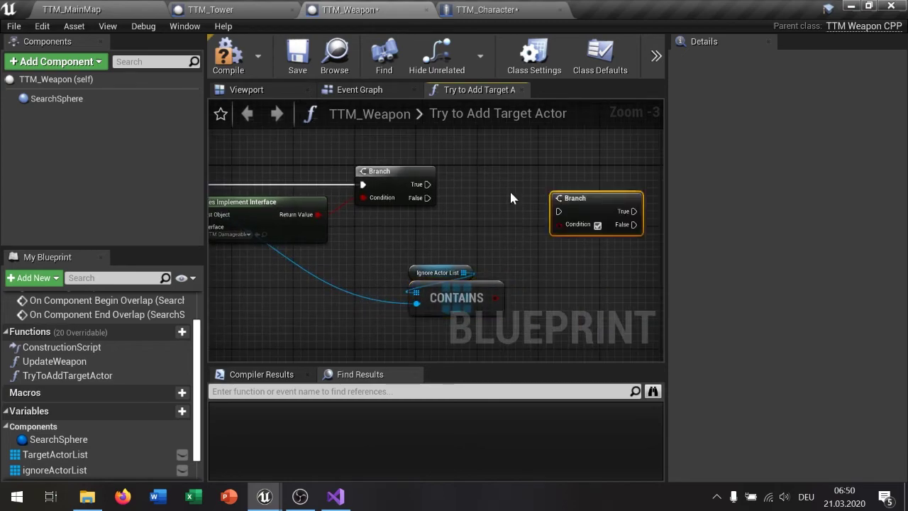
mouse_move(427, 185)
mouse_down()
mouse_move(558, 212)
mouse_move(571, 172)
mouse_up()
drag(495, 298, 554, 198)
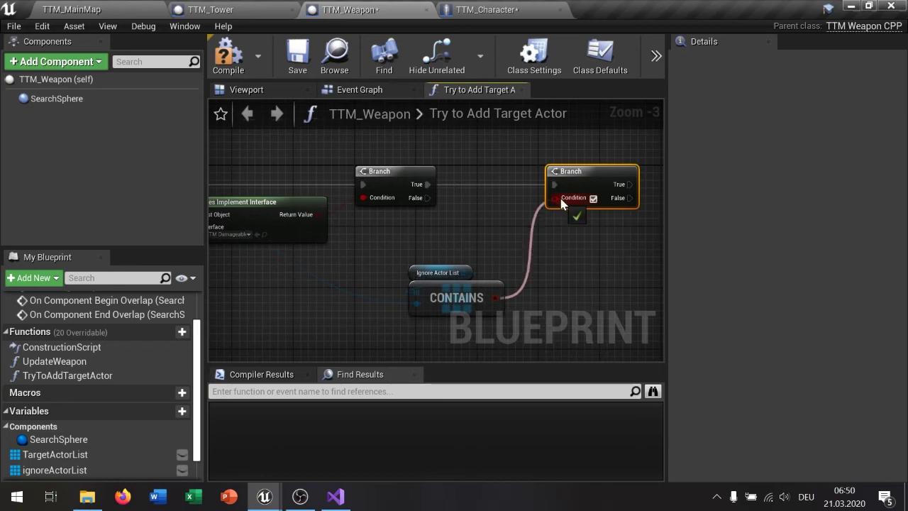
- Tidy the Contains and Ignore Actor List nodes and pan to review the graph
drag(471, 267, 471, 260)
right_drag(471, 259, 352, 257)
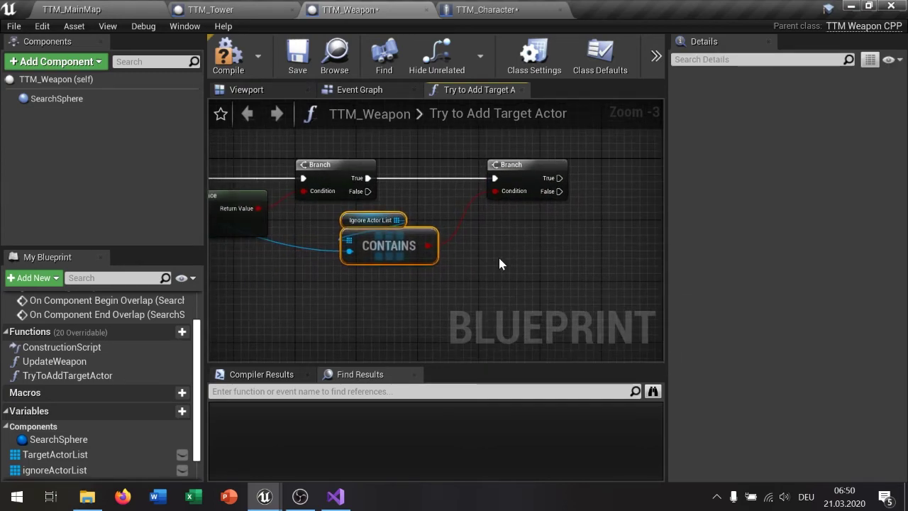
scroll(498, 257, down, 2)
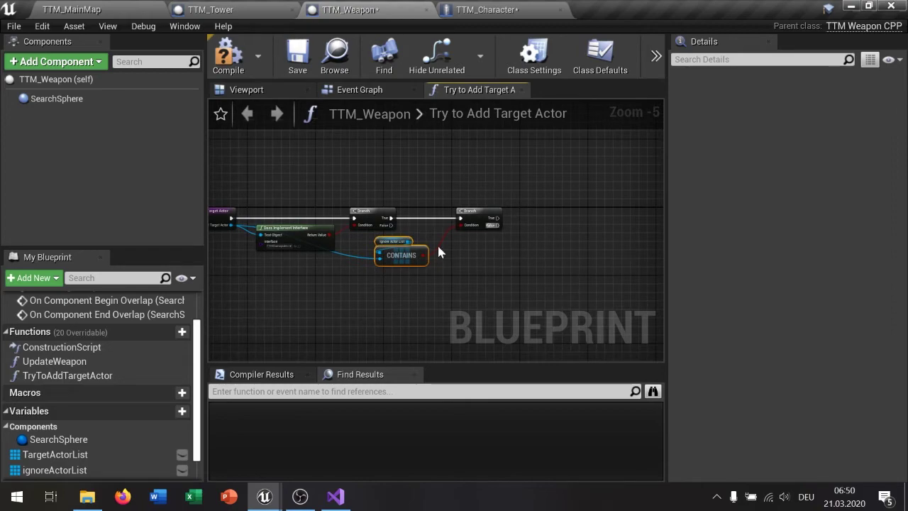
scroll(482, 270, up, 2)
right_drag(460, 248, 576, 248)
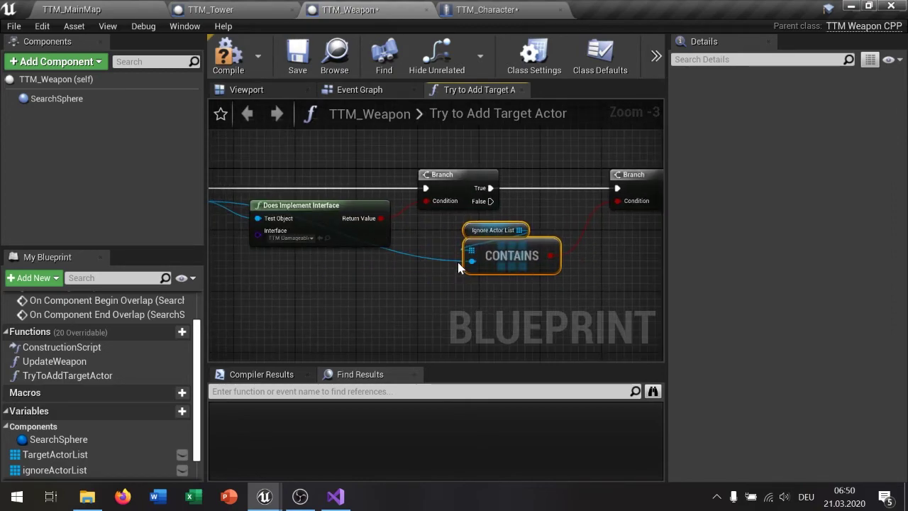
right_drag(460, 281, 318, 265)
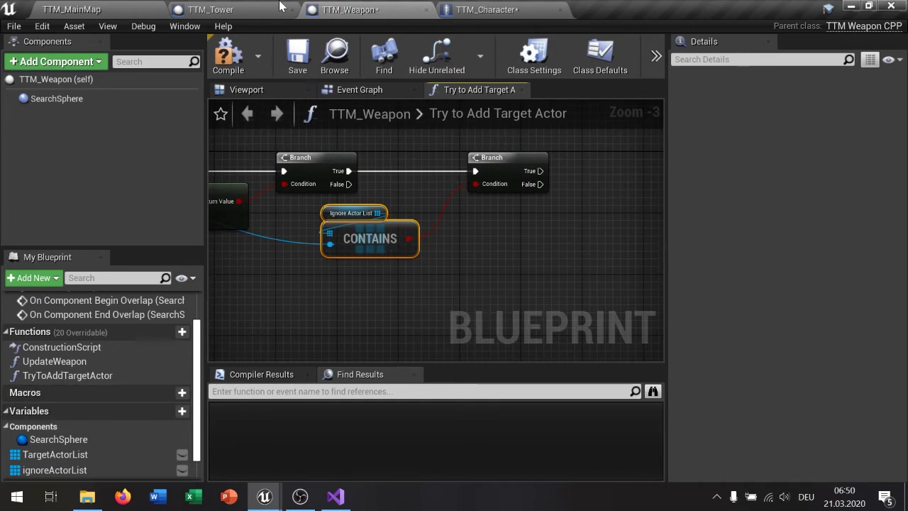
- Create a single-value Integer variable named Team
click(182, 410)
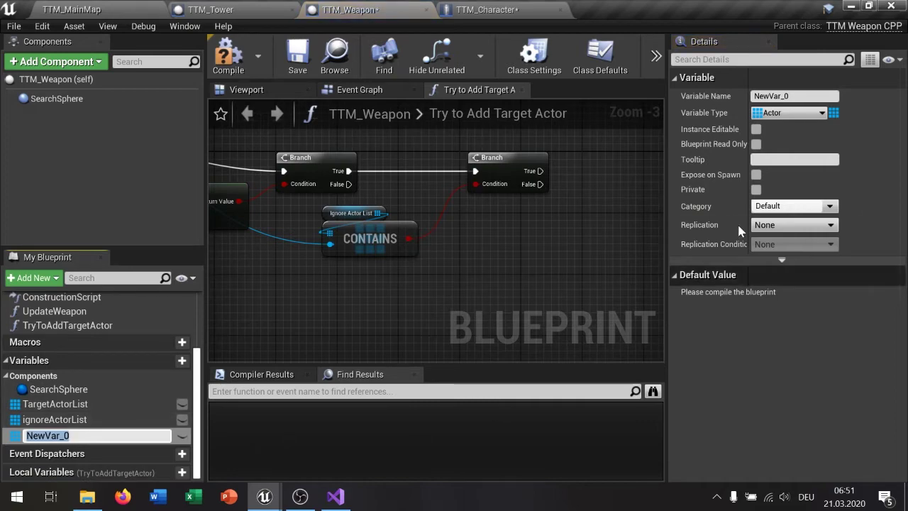
click(787, 112)
click(667, 176)
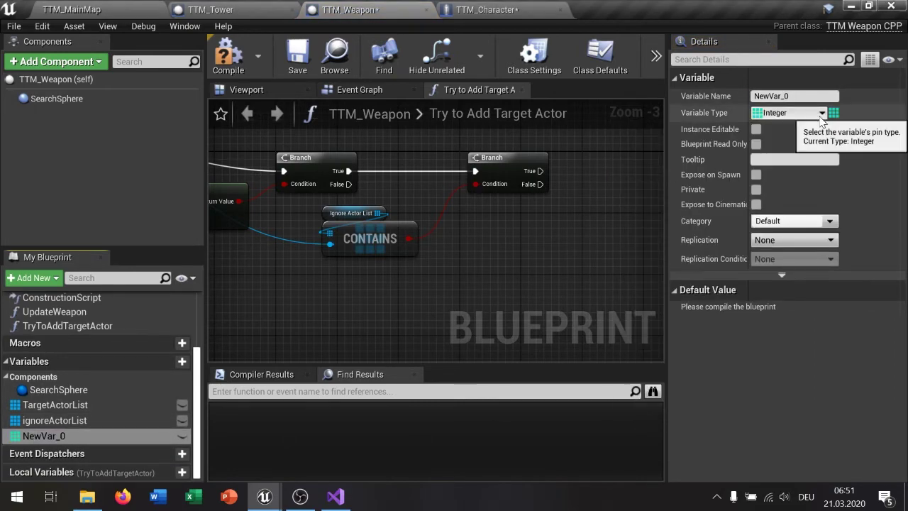
click(794, 96)
text(am)
key(Return)
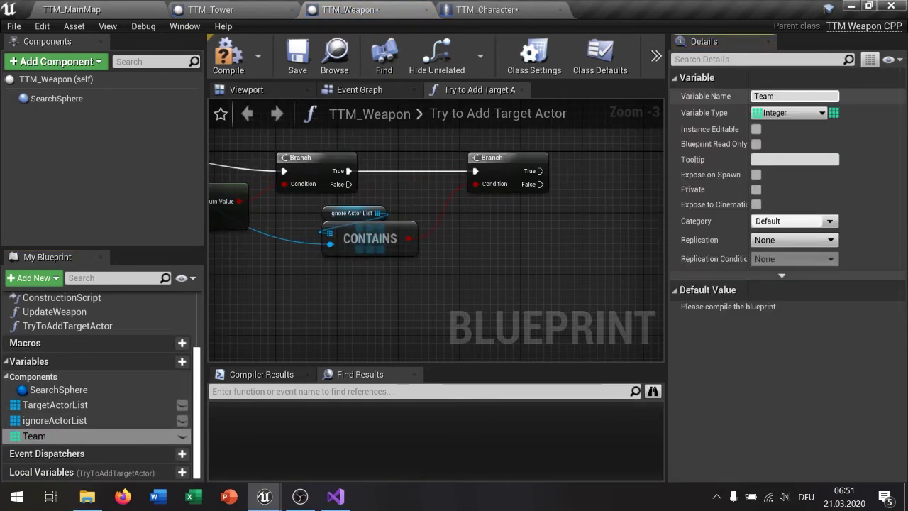
click(834, 112)
click(827, 130)
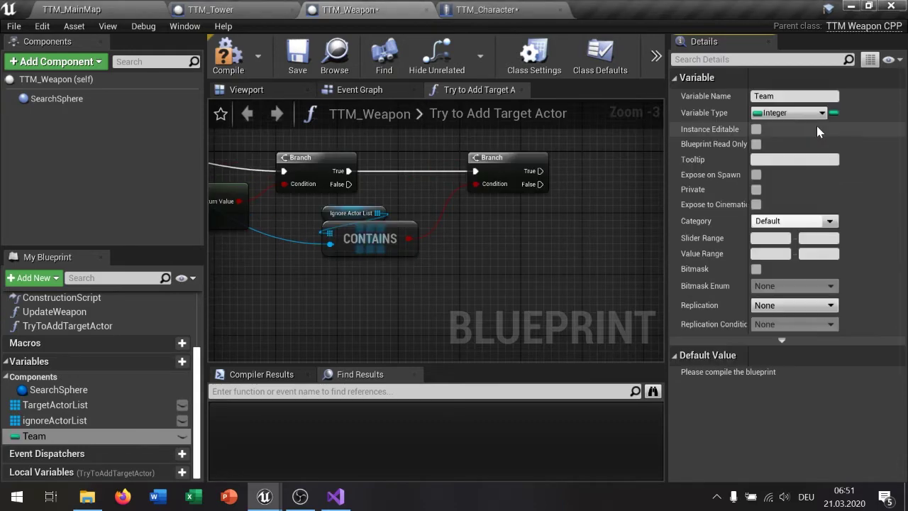
- Place a Team getter in the graph, compile TTM_Weapon, and return to TTM_MainMap
ctrl+drag(120, 435, 515, 237)
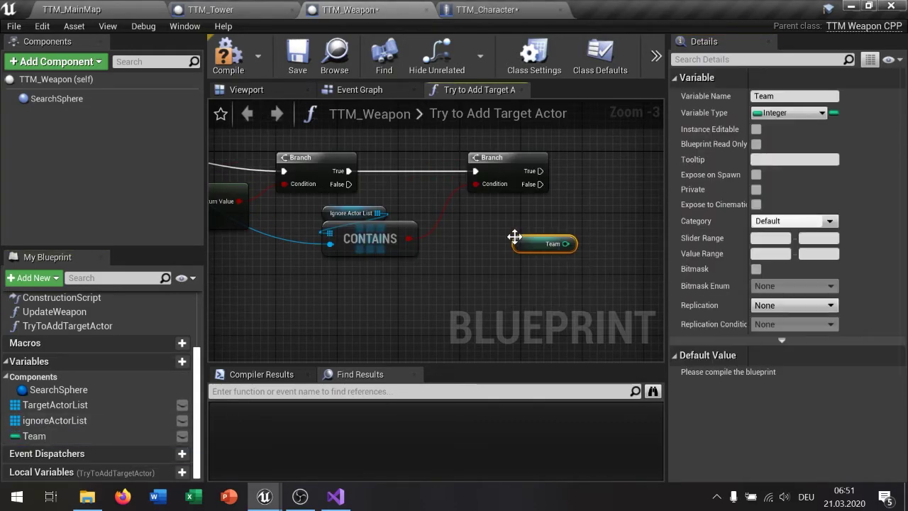
right_drag(454, 248, 410, 254)
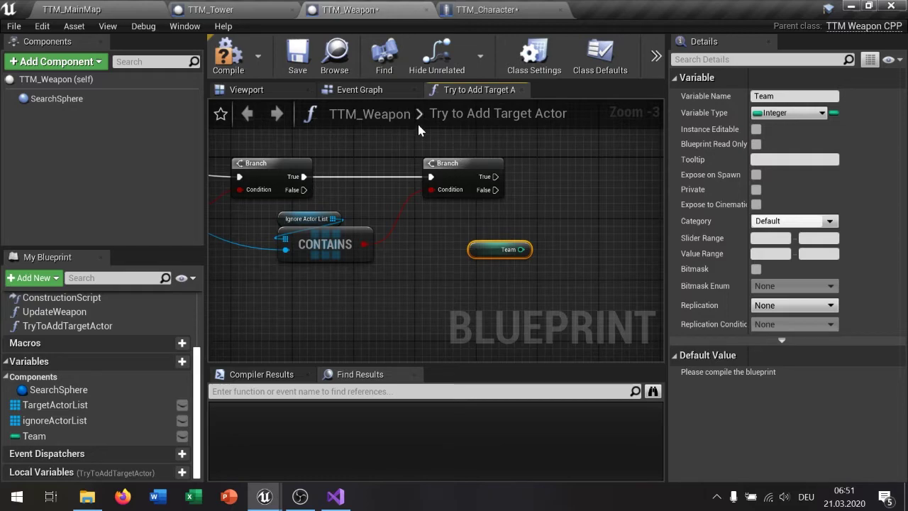
click(230, 62)
click(71, 10)
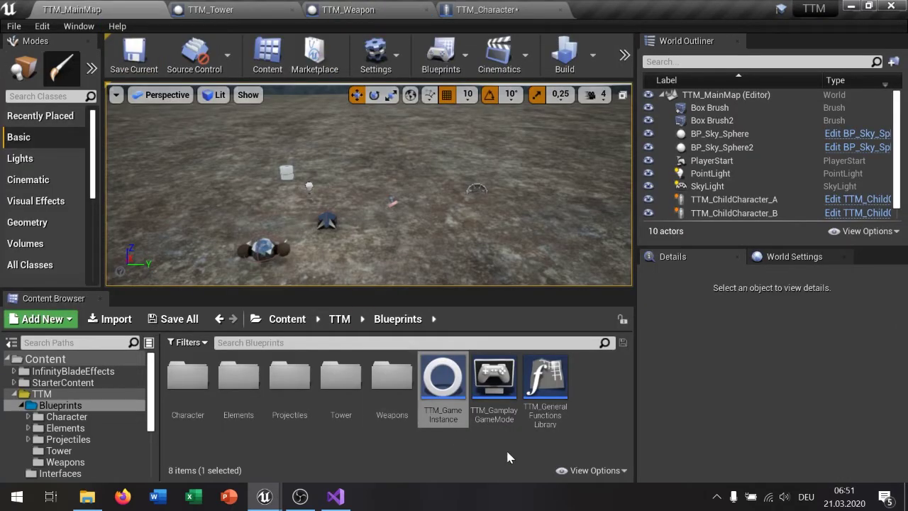
- Open Interfaces/TTM_Damageable and add a function named GetTeamNumber
click(447, 450)
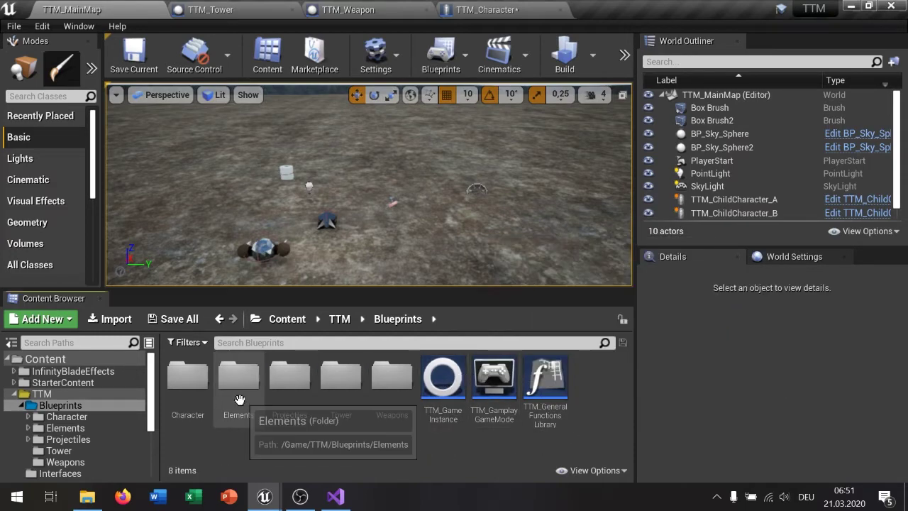
click(338, 320)
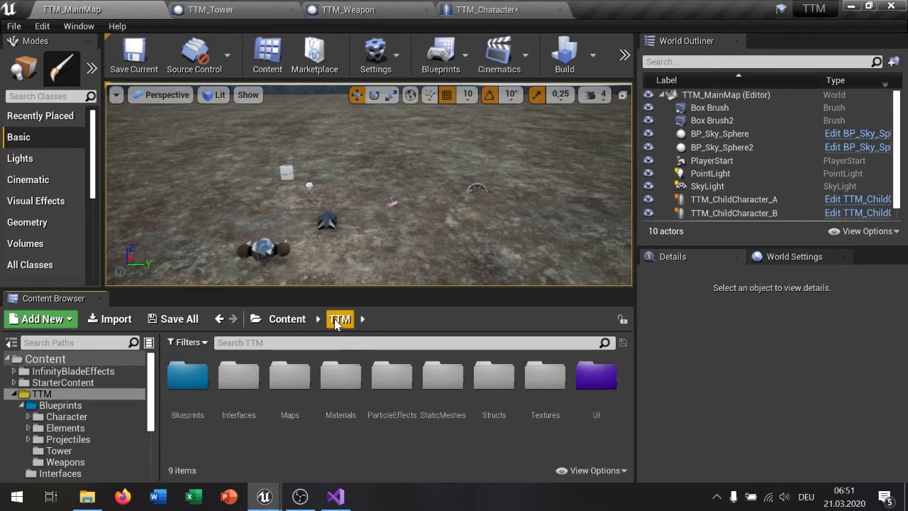
double_click(246, 388)
double_click(206, 383)
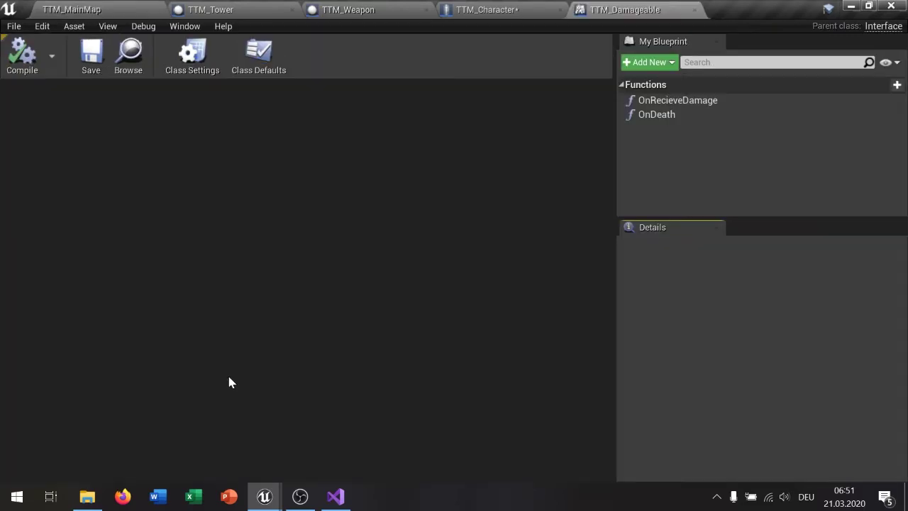
click(666, 64)
click(661, 89)
text(GetTeamNumber)
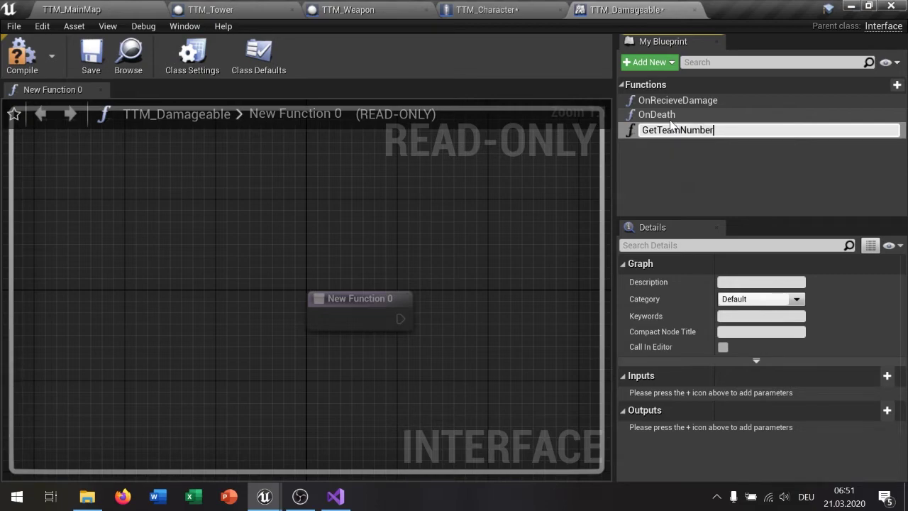
key(Return)
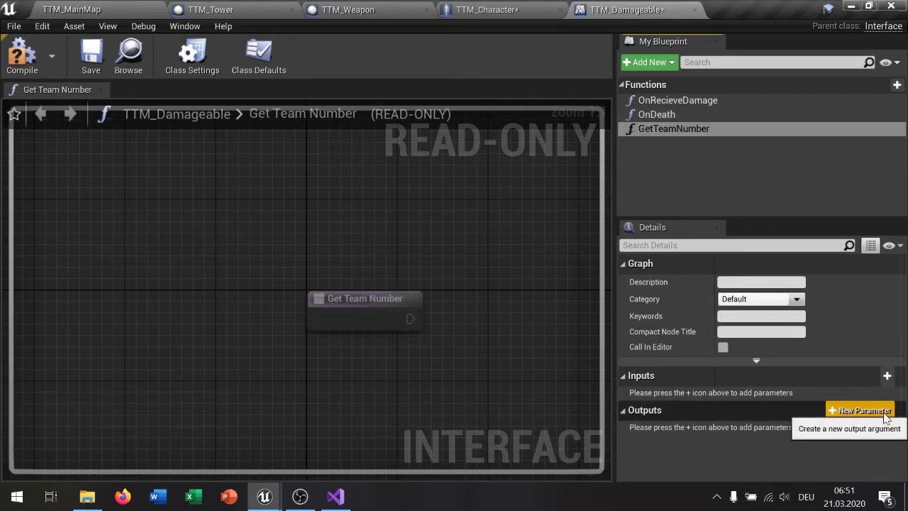
- Give GetTeamNumber an Integer output named TeamNumber and close the interface editor
click(884, 415)
click(741, 430)
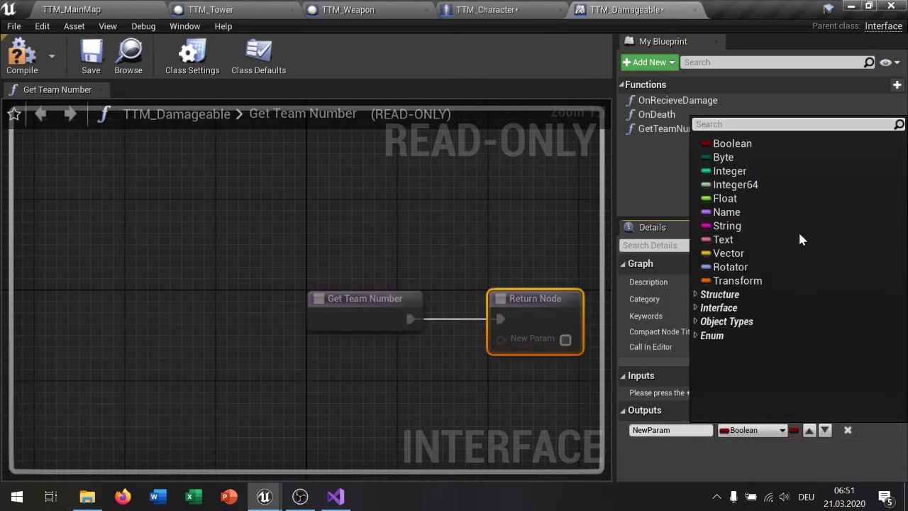
click(751, 176)
text(Te)
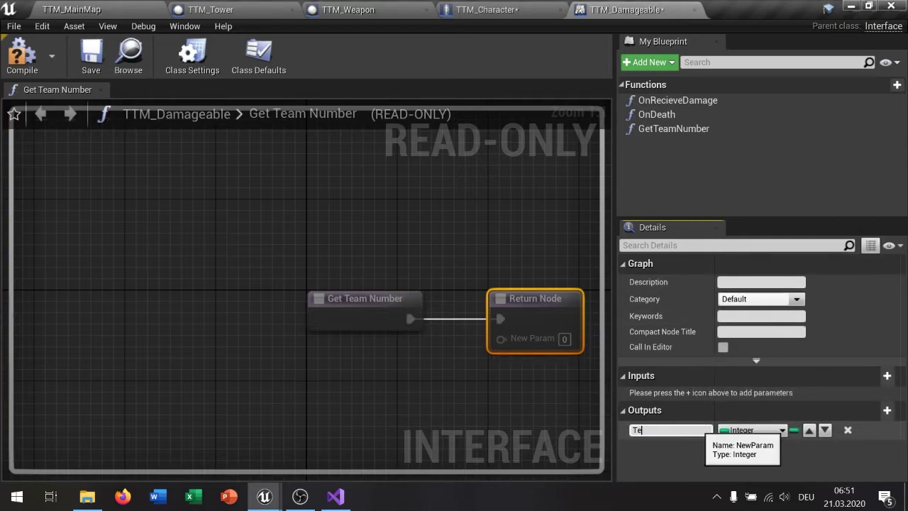
text(amNumber)
key(Return)
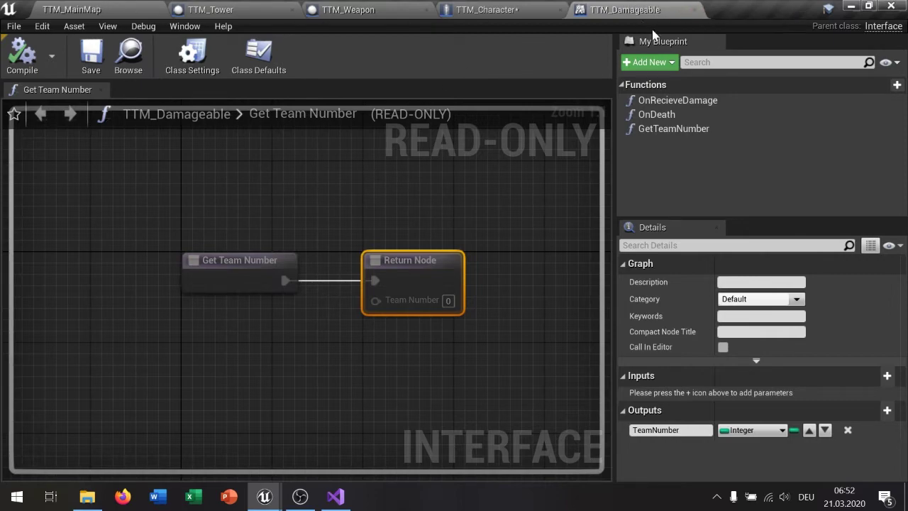
click(694, 9)
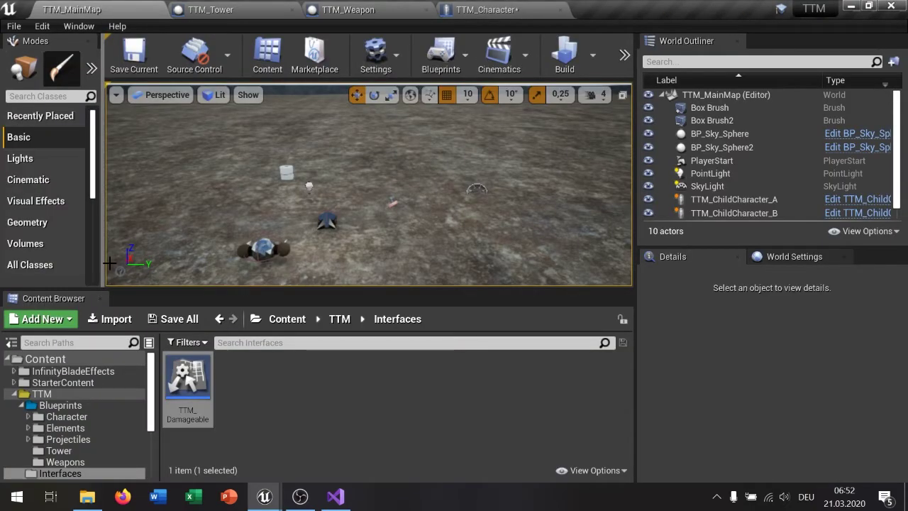
- Save all modified assets and switch to the TTM_Character Blueprint's event graph
click(189, 321)
click(566, 381)
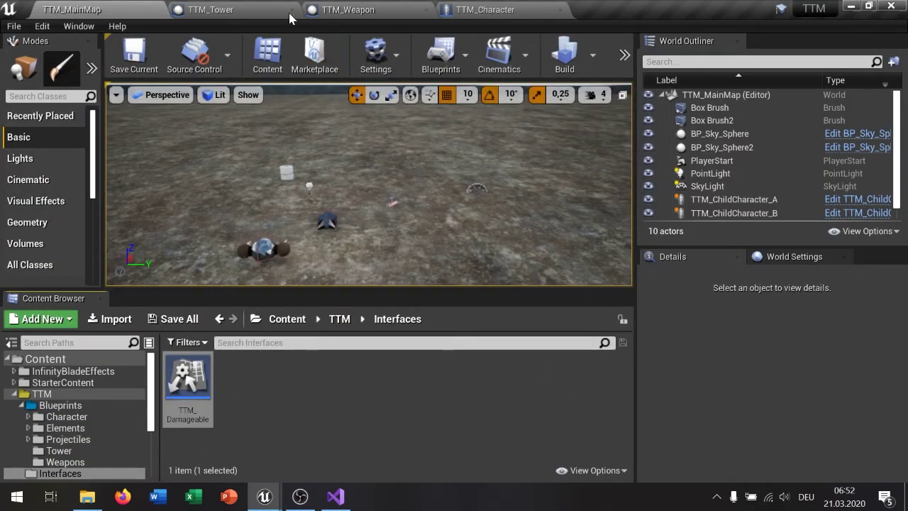
click(443, 13)
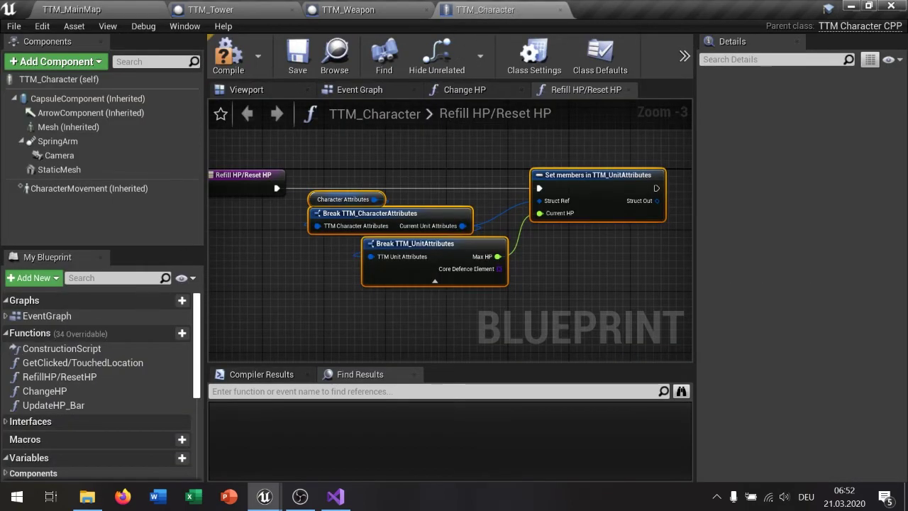
scroll(57, 396, down, 2)
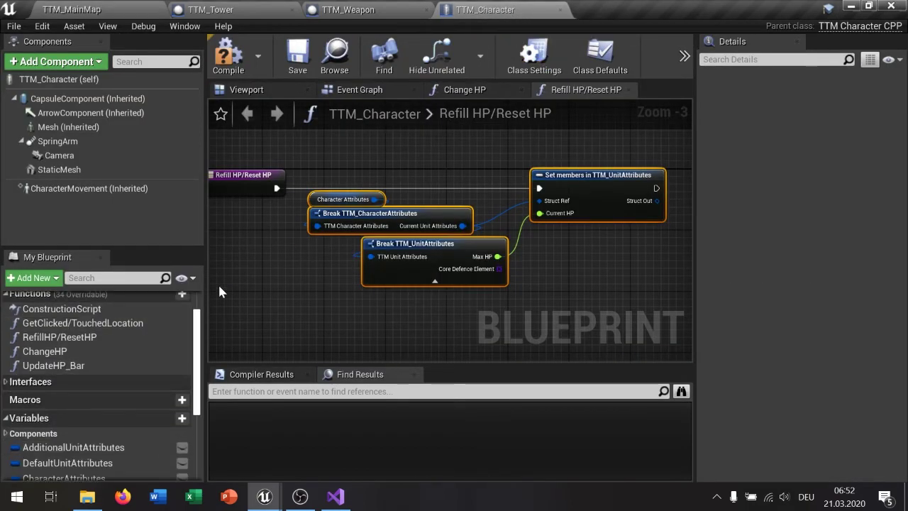
click(366, 92)
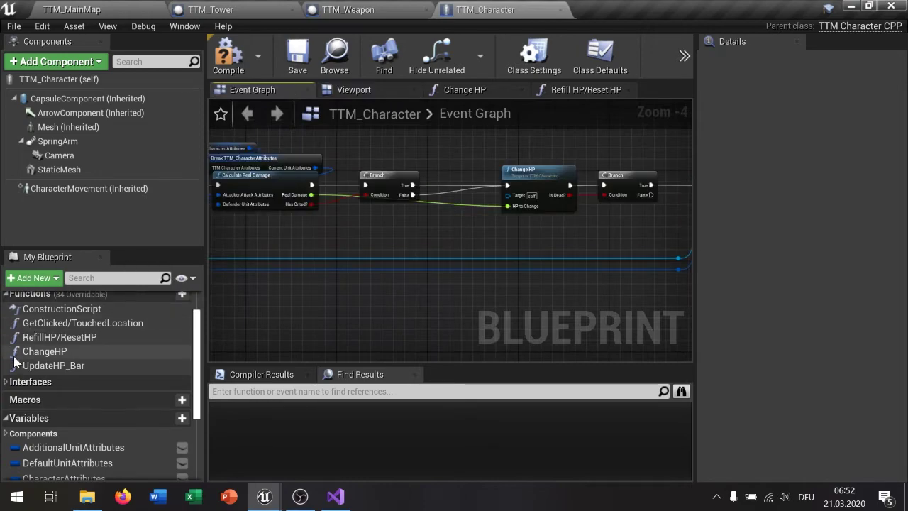
- Implement the Get Team Number interface function in TTM_Character
click(5, 382)
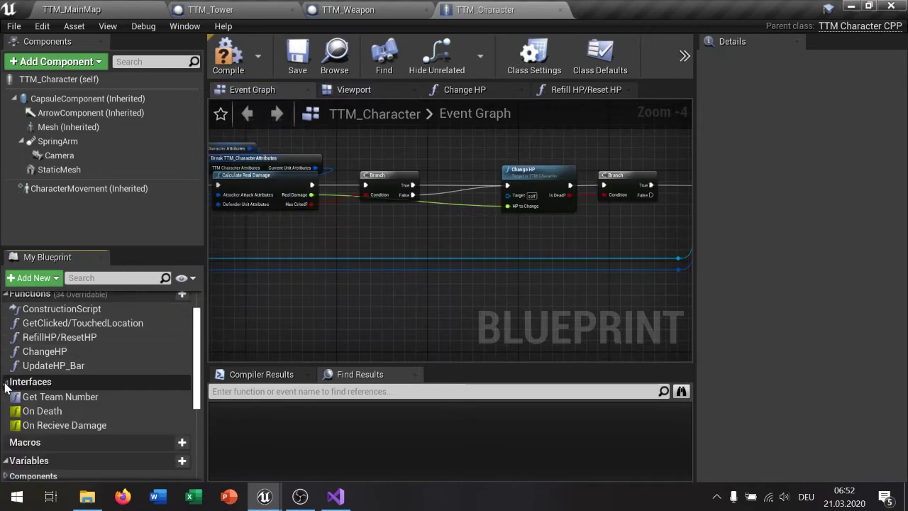
click(64, 399)
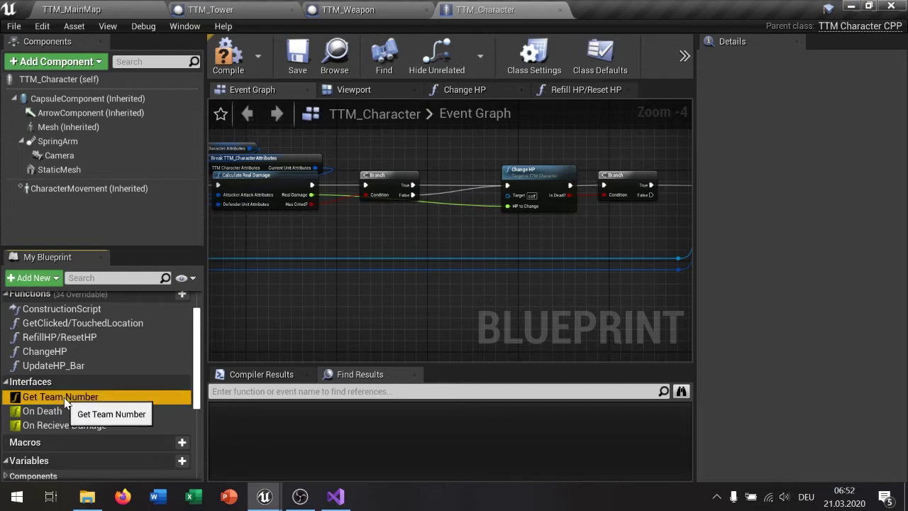
right_click(65, 403)
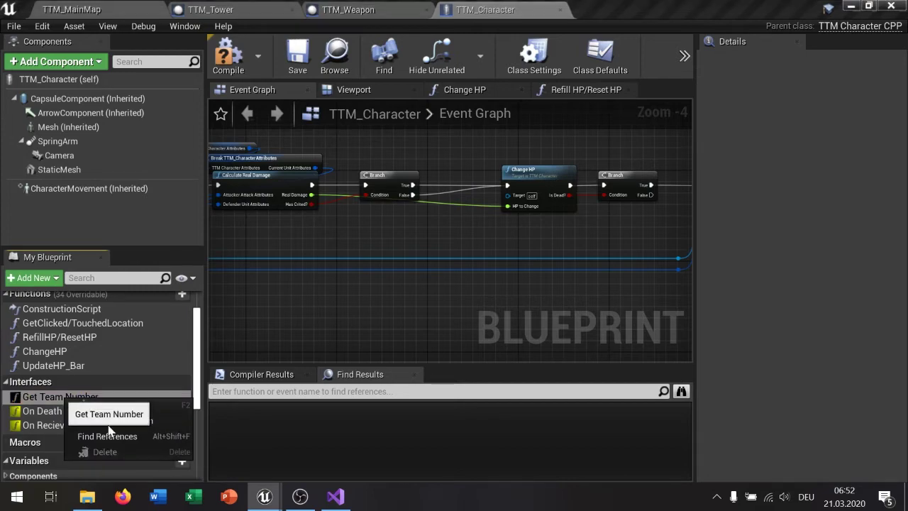
click(132, 423)
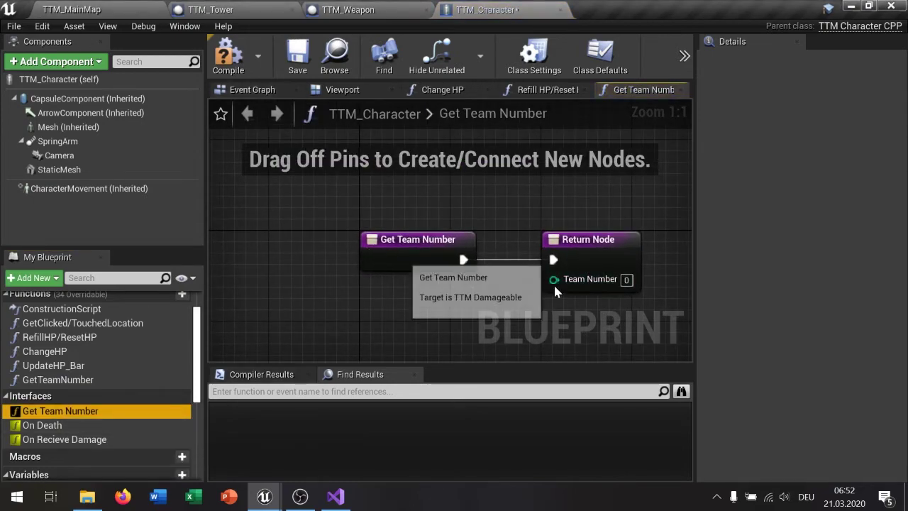
- Promote the Team Number return pin to a variable named TeamNumber and save the Blueprint
right_drag(554, 283, 465, 246)
scroll(154, 326, down, 5)
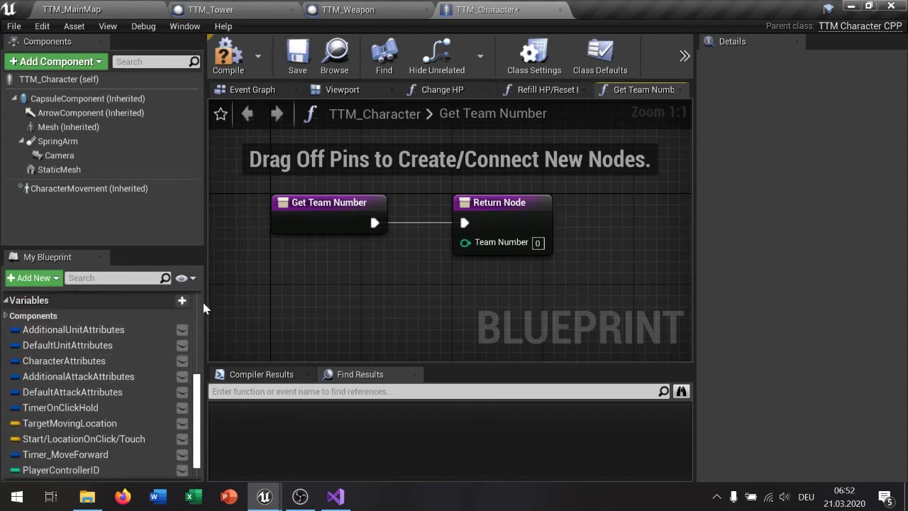
right_click(470, 243)
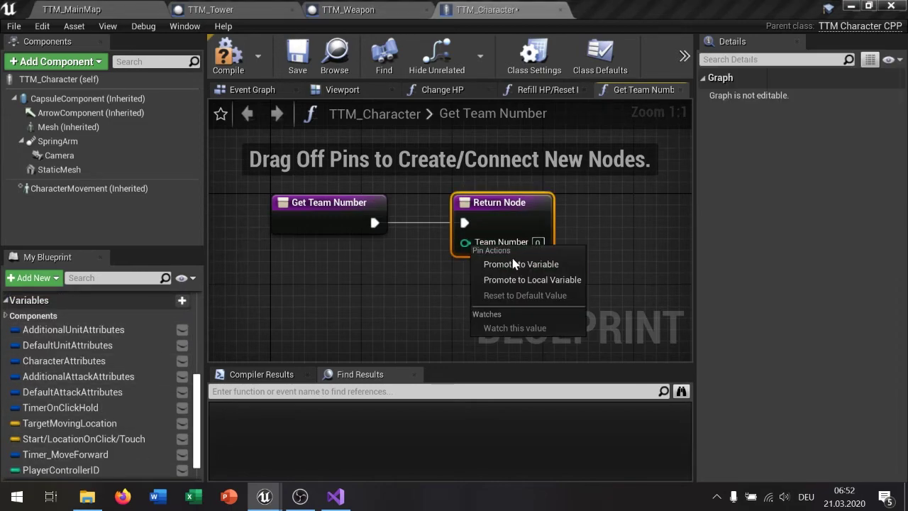
click(515, 264)
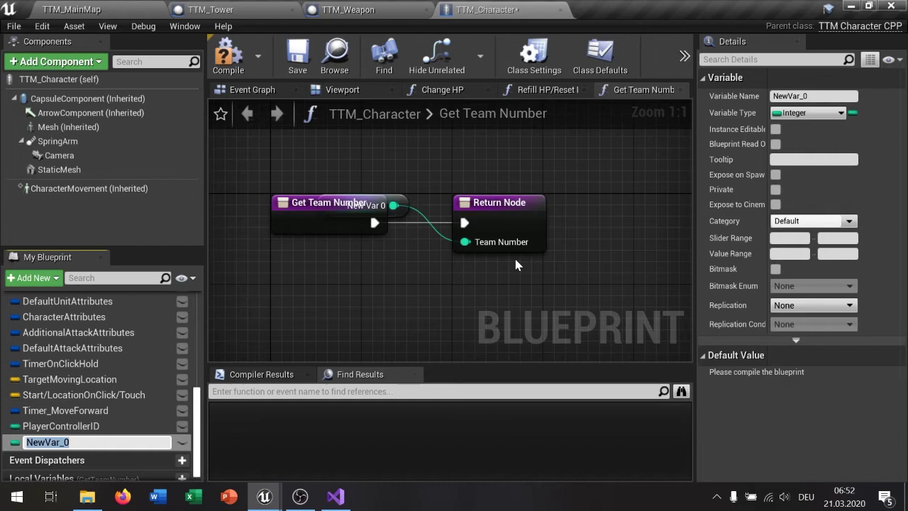
text(Team)
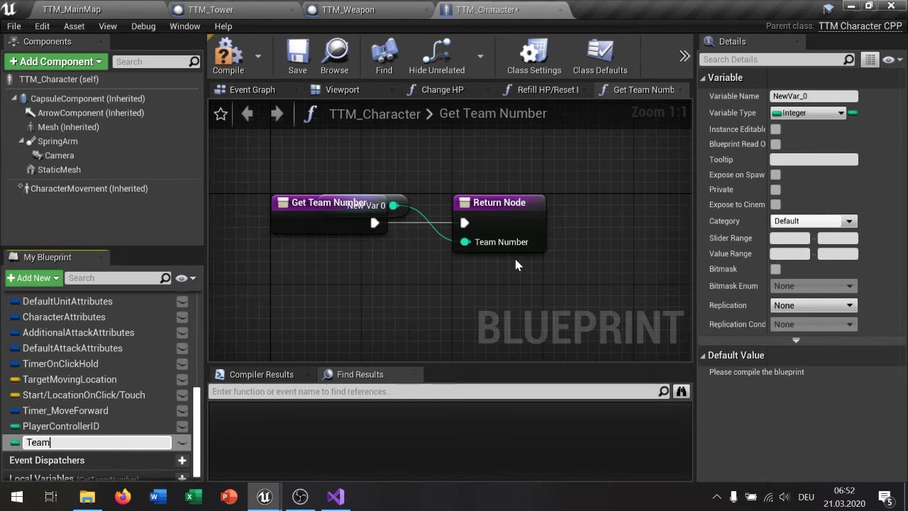
text(Number)
key(Return)
drag(365, 205, 329, 250)
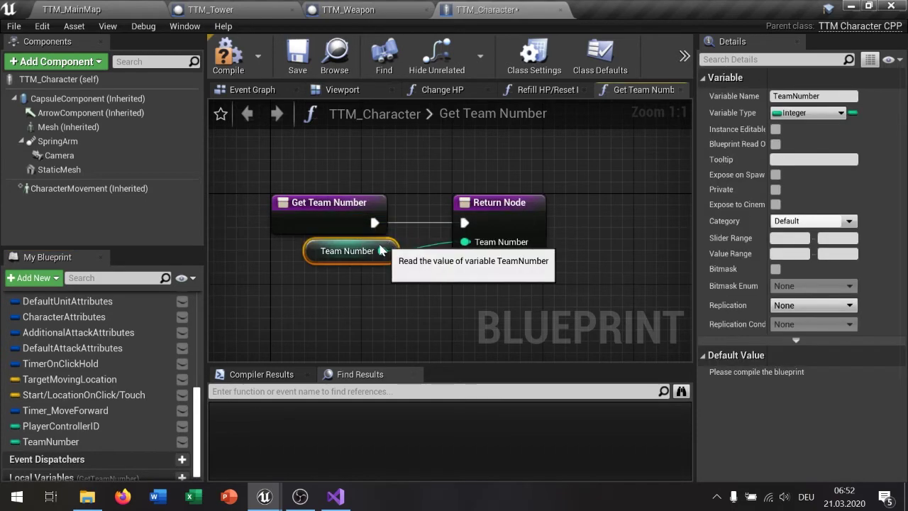
click(298, 57)
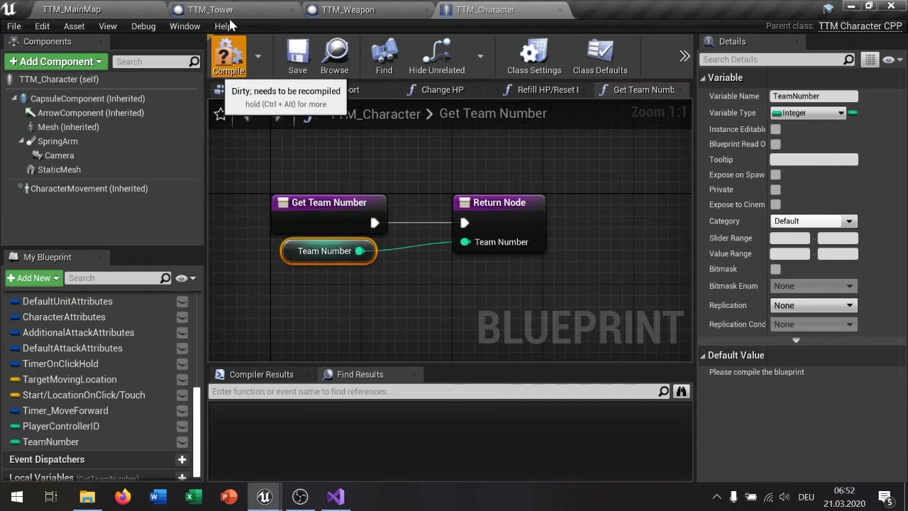
- Compile TTM_Character, delete the duplicate EdGraph_6 function, and recompile
click(231, 57)
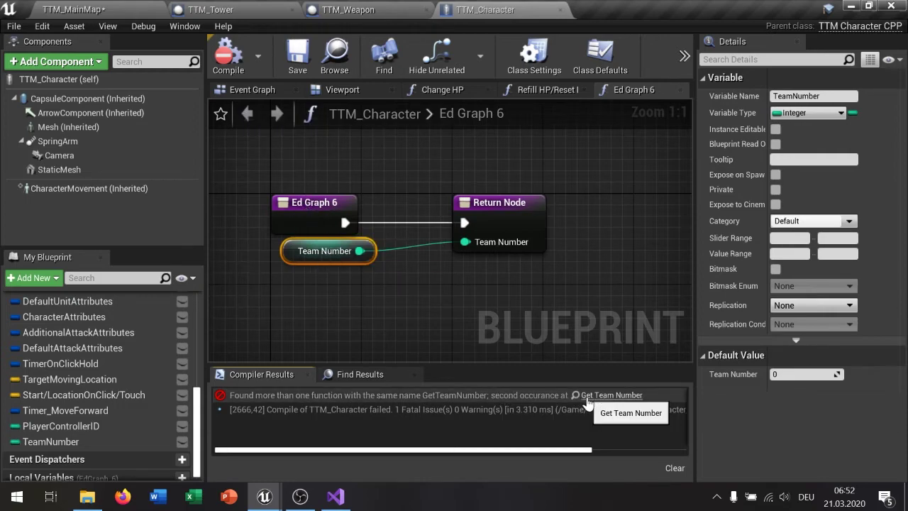
scroll(170, 362, up, 5)
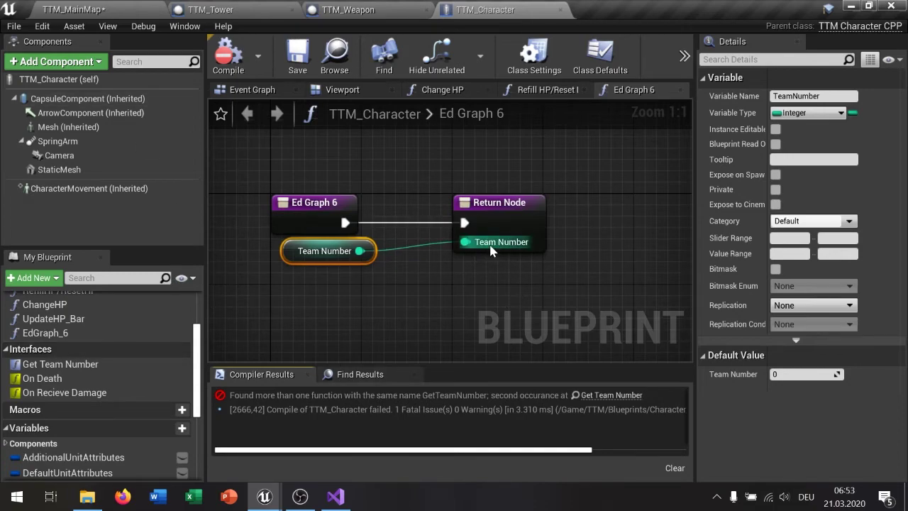
click(57, 334)
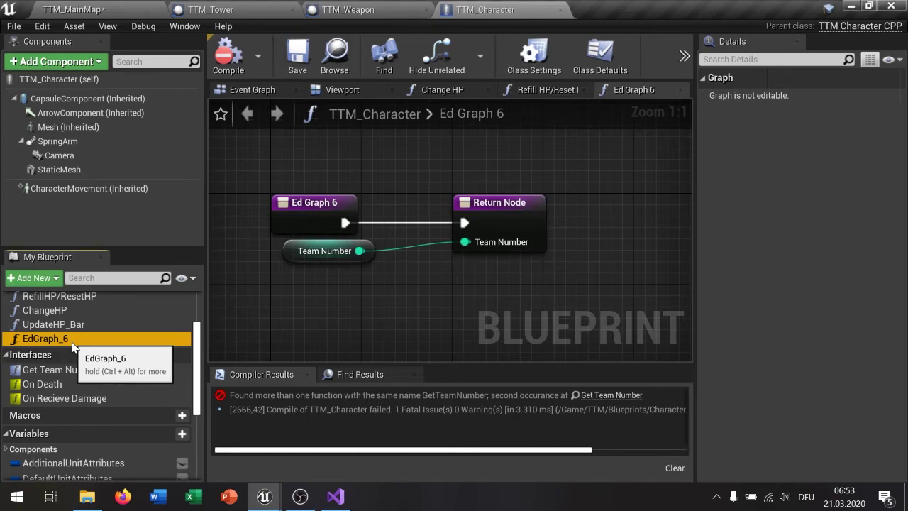
key(Delete)
double_click(82, 357)
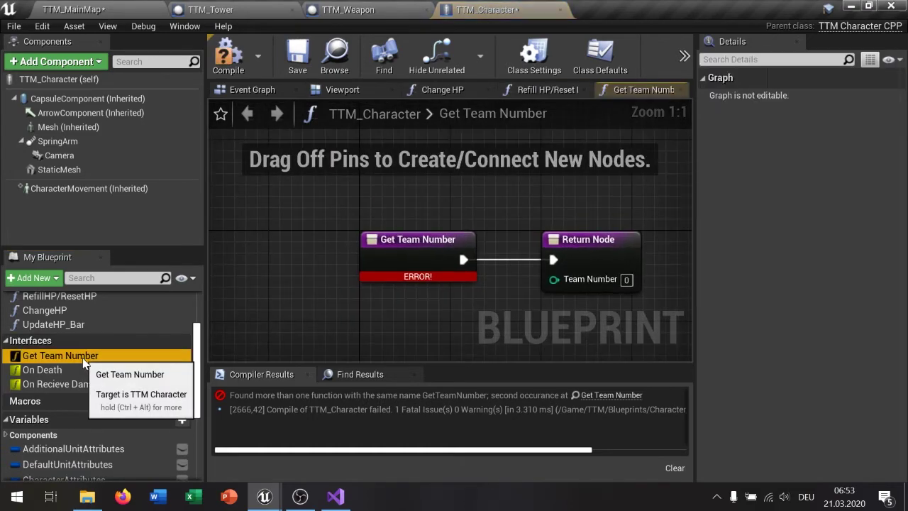
click(238, 65)
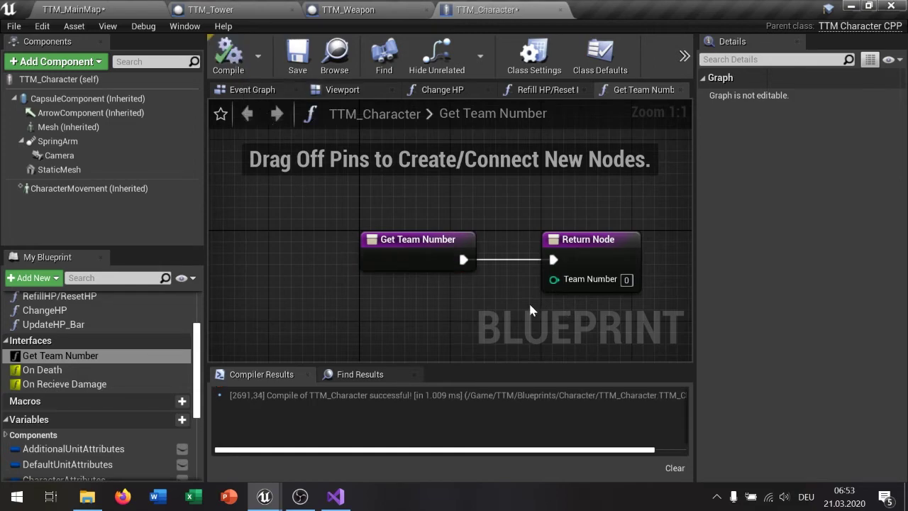
- Return TeamNumber from Get Team Number's Return Node and save TTM_Character
scroll(105, 438, down, 5)
mouse_move(51, 435)
mouse_down()
mouse_move(529, 270)
mouse_move(552, 278)
mouse_up()
drag(440, 278, 440, 289)
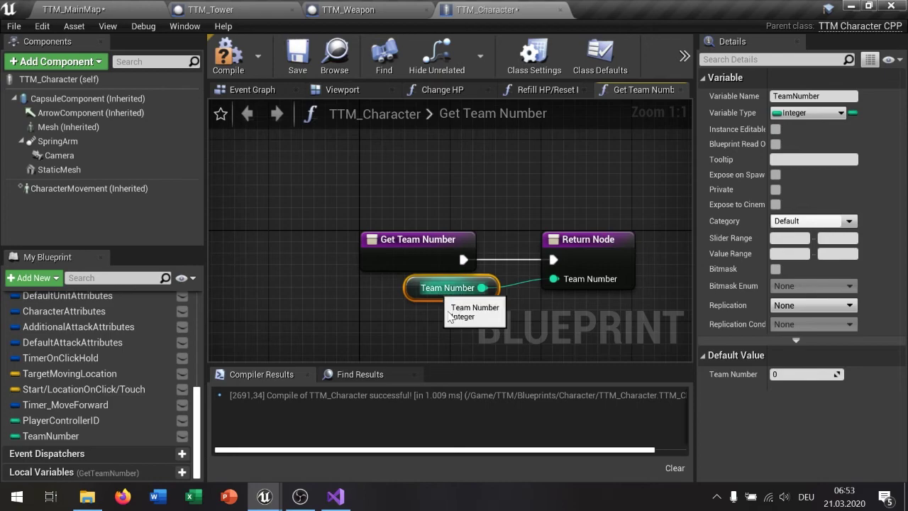
click(298, 57)
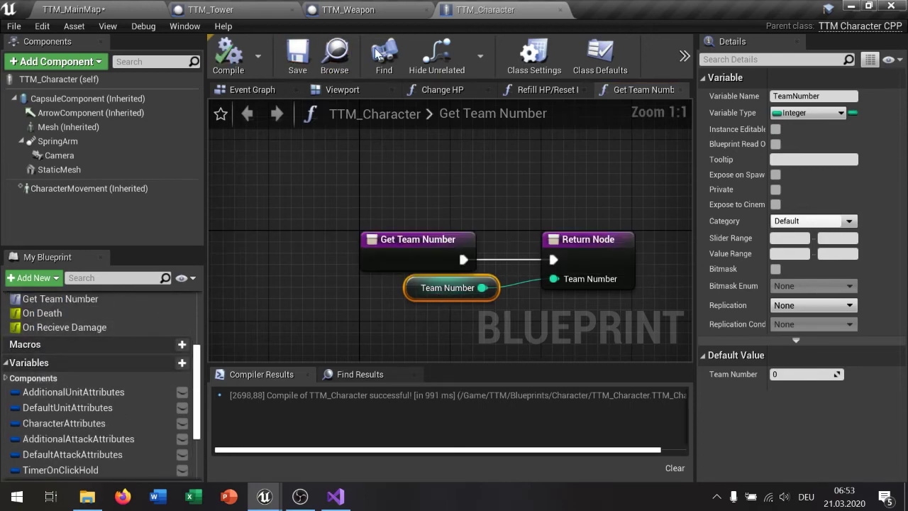
- Implement Get Team Number in TTM_Tower, delete the duplicate EdGraph_47, and recompile
click(213, 10)
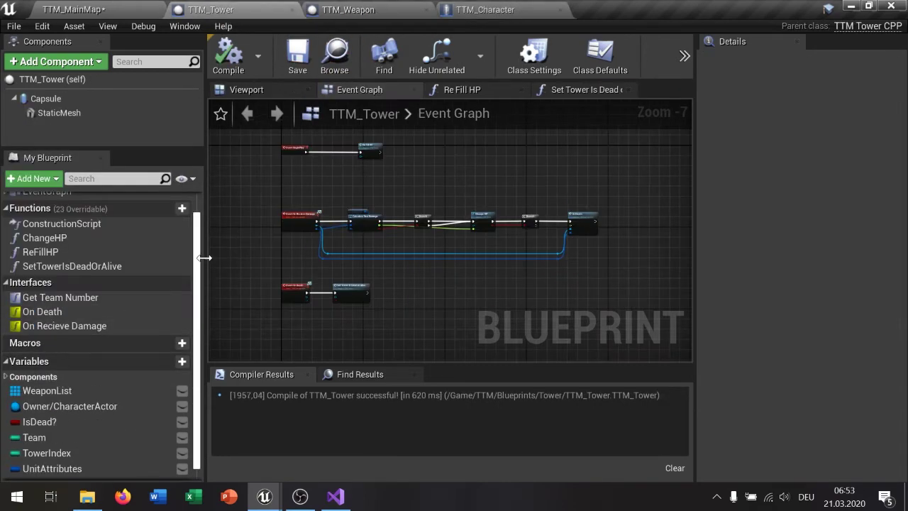
right_click(63, 298)
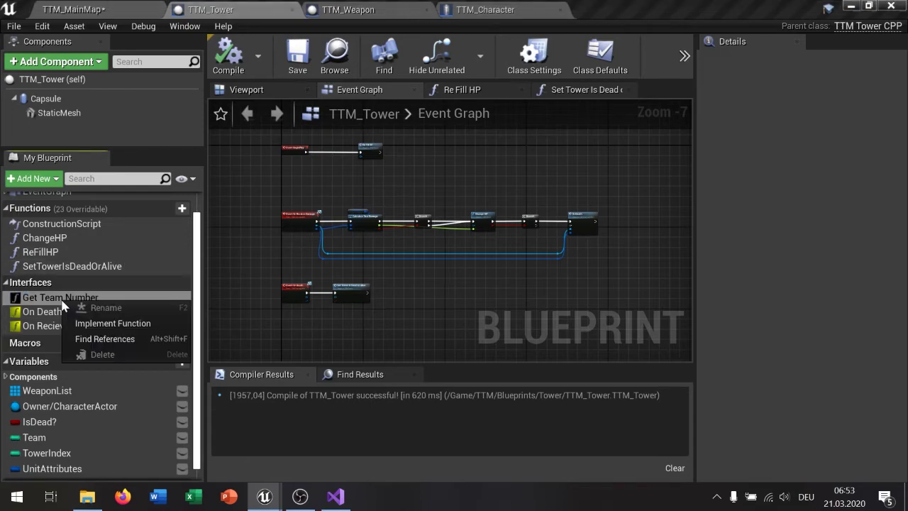
click(100, 320)
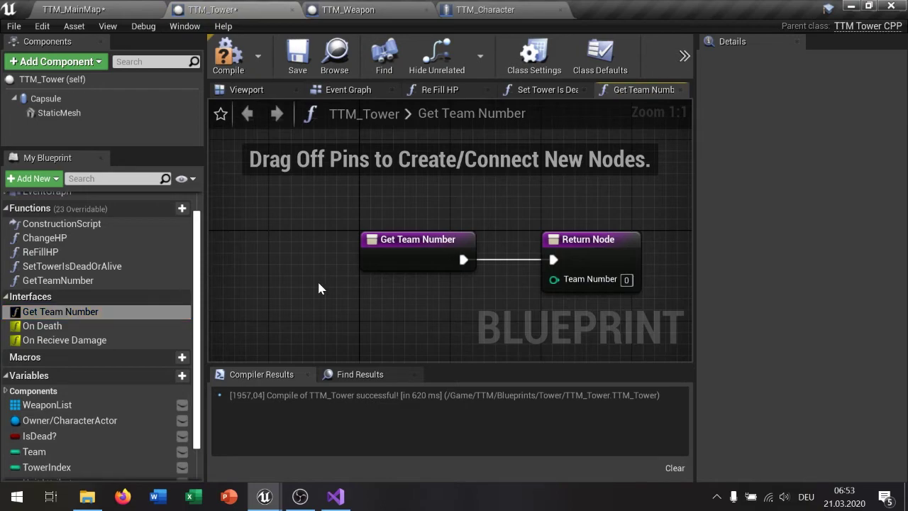
click(221, 55)
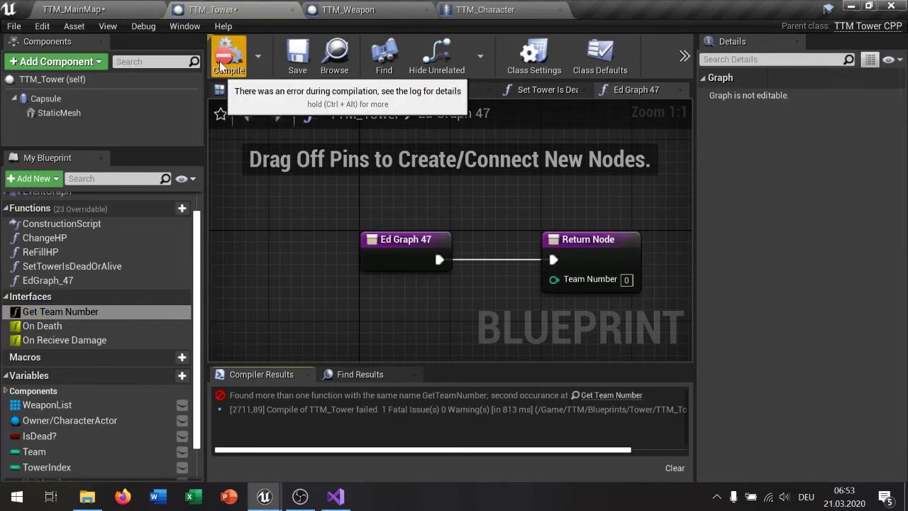
click(72, 283)
key(Delete)
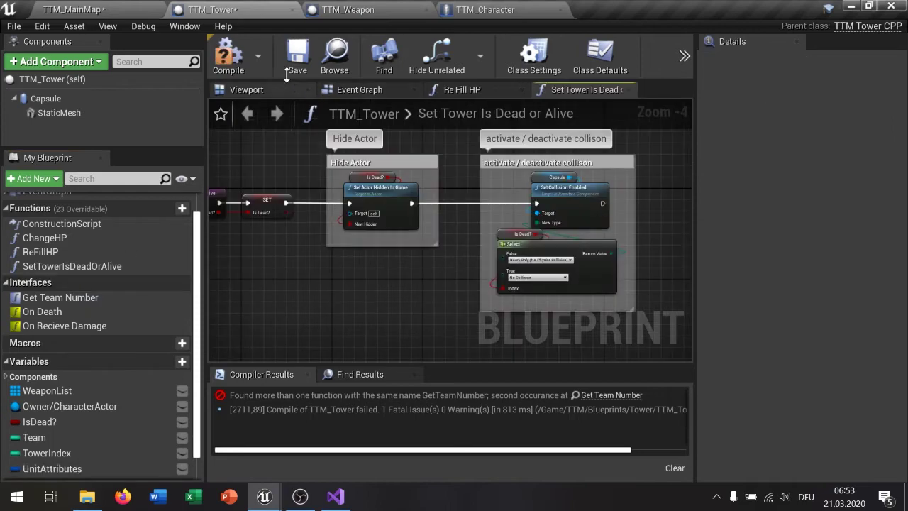
click(234, 65)
- In the tower's Get Team Number graph, try a Tower Index getter, then remove it
click(61, 297)
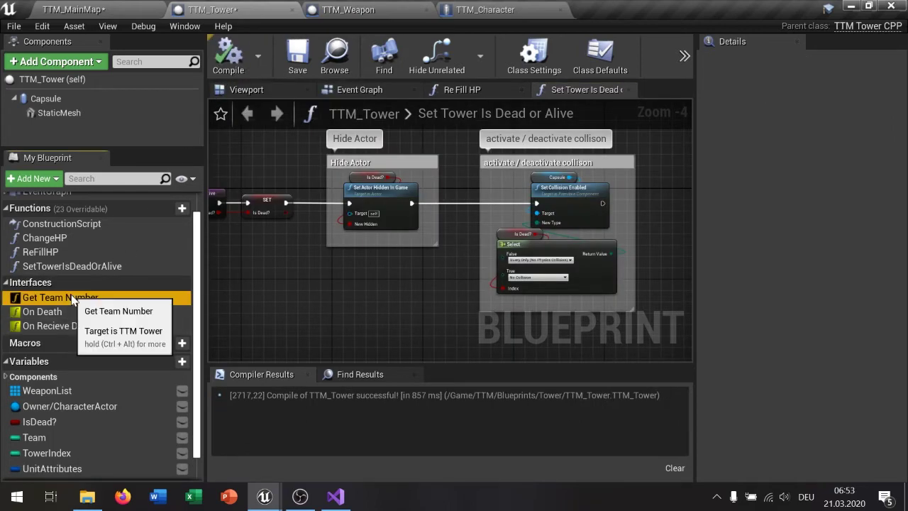
double_click(60, 297)
drag(52, 454, 592, 282)
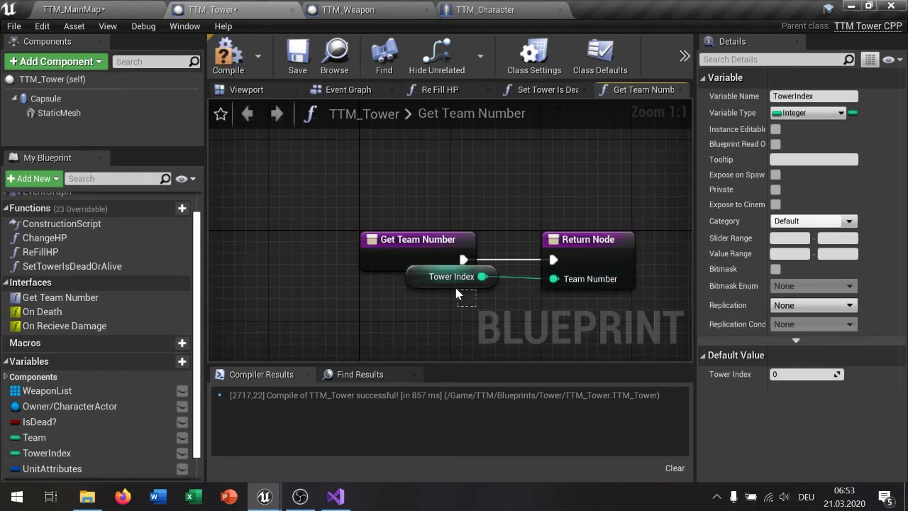
key(Delete)
- Rename the Team variable to TeamNumber, wire it to the Return Node, and save TTM_Tower
scroll(53, 393, down, 1)
click(42, 389)
click(47, 404)
right_click(55, 407)
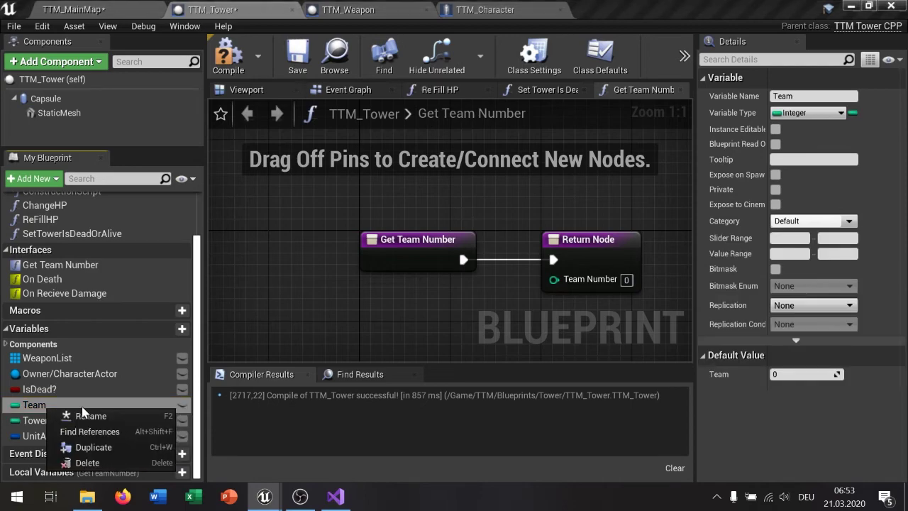
click(86, 416)
text(TeamNu)
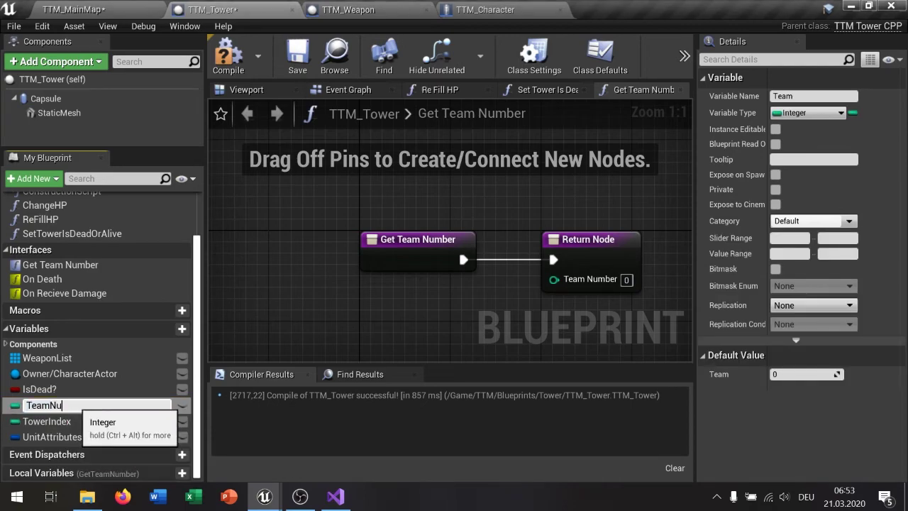
text(mber)
key(Return)
mouse_move(76, 405)
mouse_down()
mouse_move(543, 299)
mouse_move(568, 278)
mouse_up()
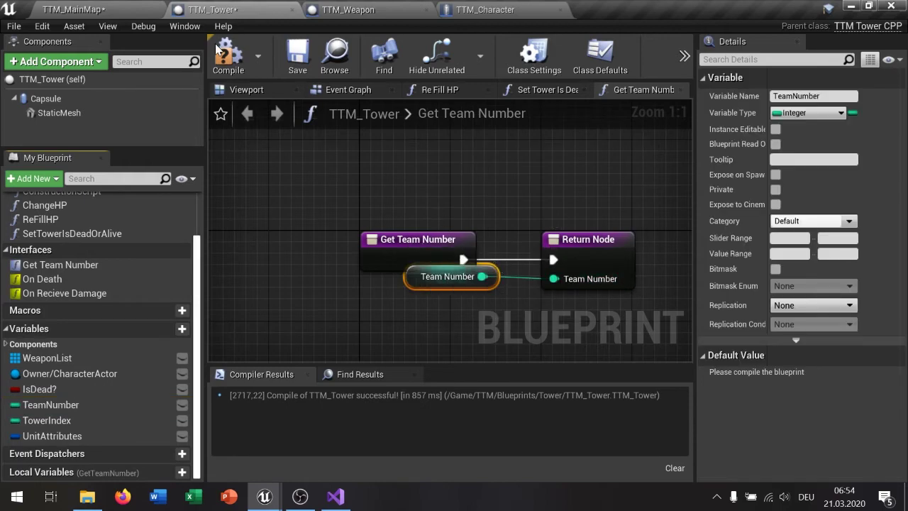
click(304, 55)
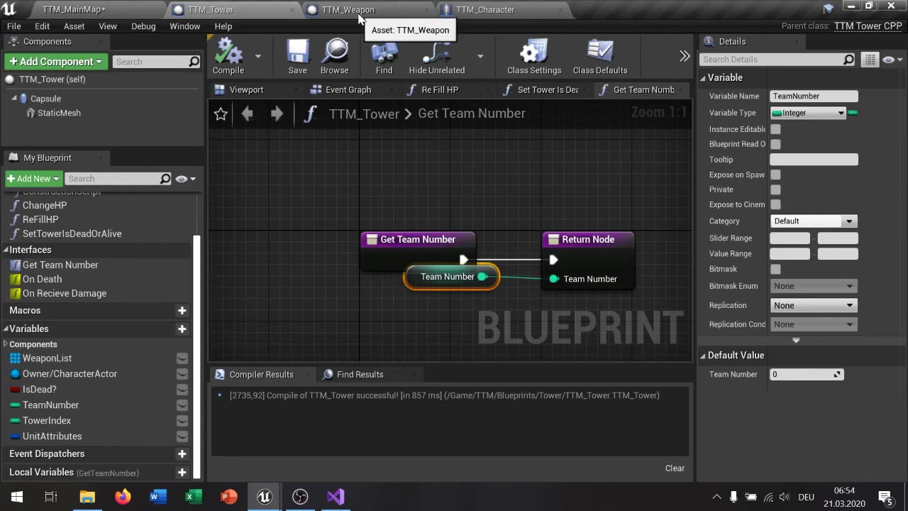
- In TTM_Weapon, add a Get Team Number (Message) call on Potential Target Actor
click(360, 19)
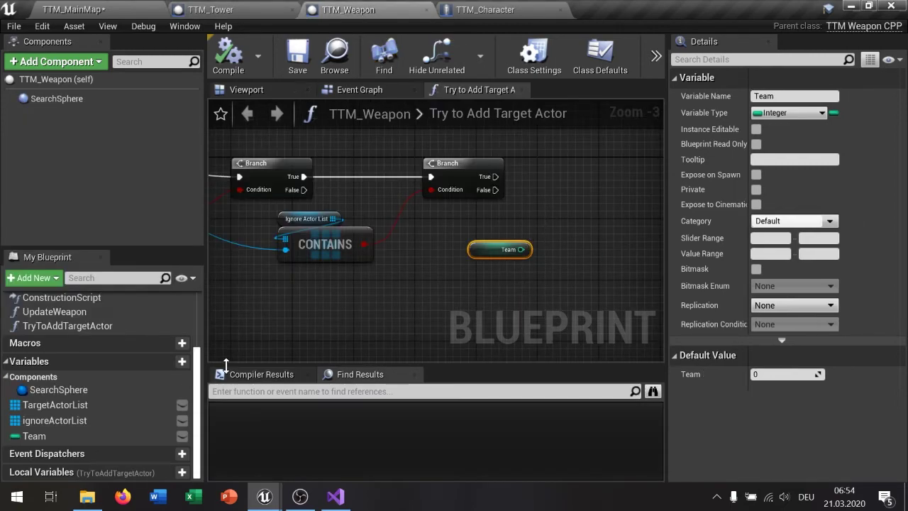
right_drag(320, 208, 510, 220)
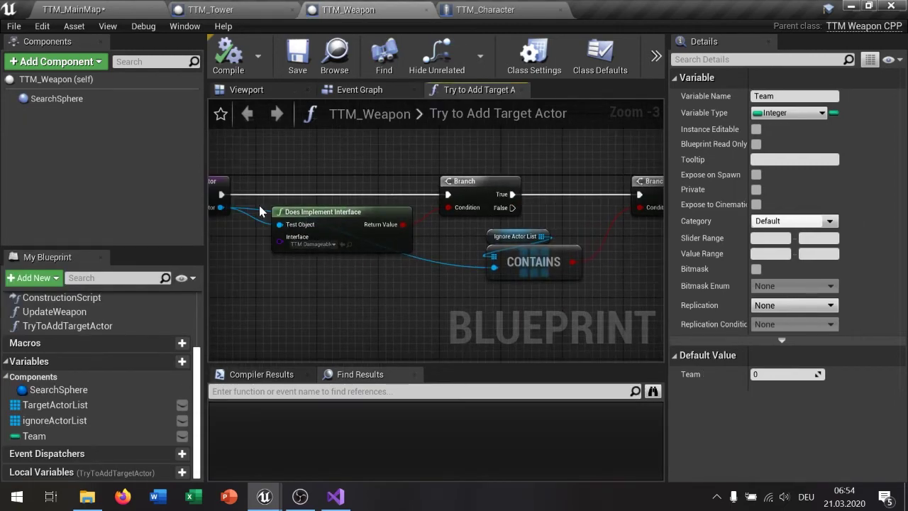
right_drag(260, 212, 299, 209)
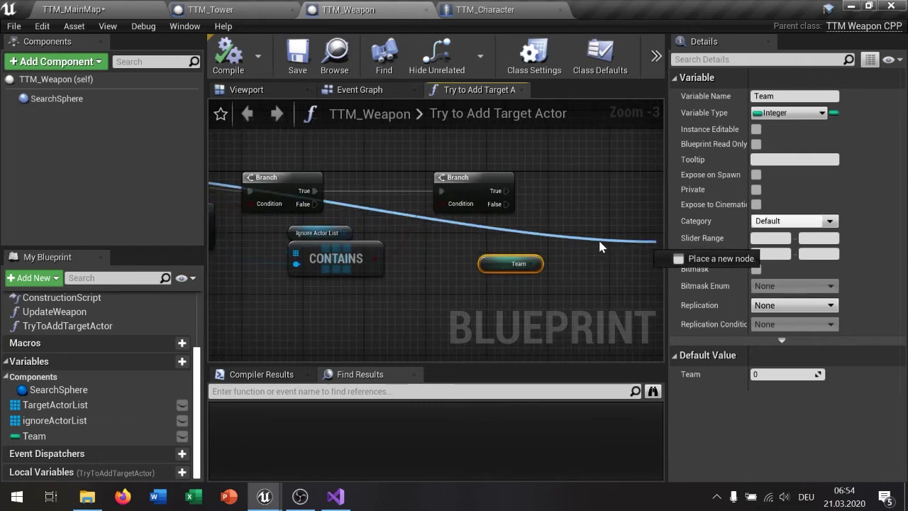
drag(286, 207, 532, 230)
text(get te)
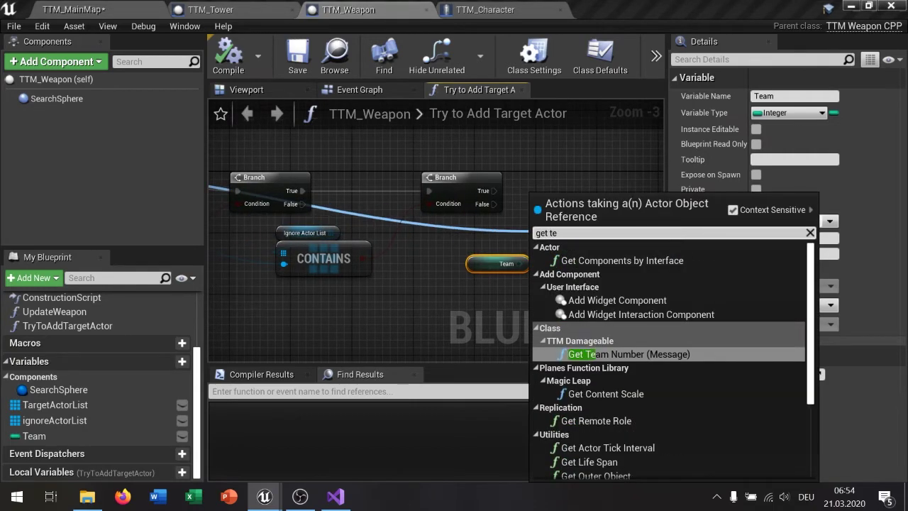
click(608, 355)
drag(426, 246, 426, 223)
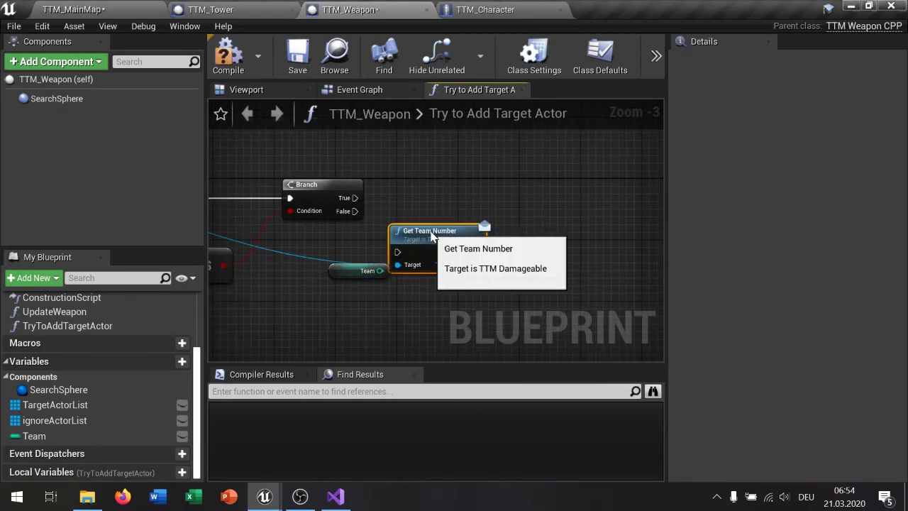
- Compare Team Number with Team using integer Equal, running Get Team Number on the ignore check's False
click(369, 270)
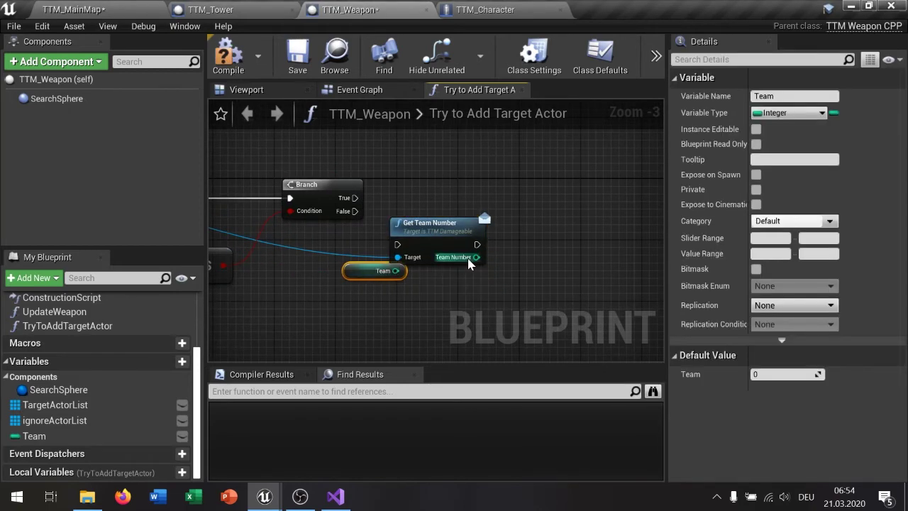
drag(476, 257, 527, 264)
text(eq)
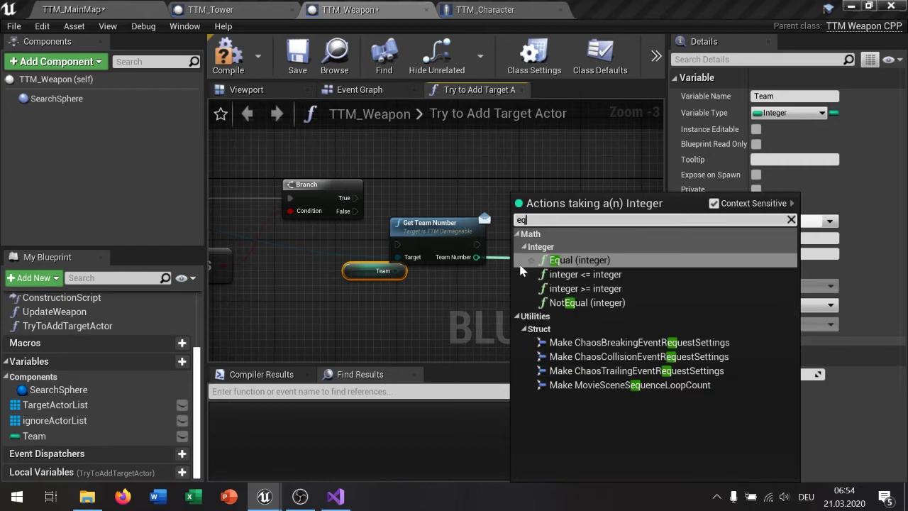
click(567, 260)
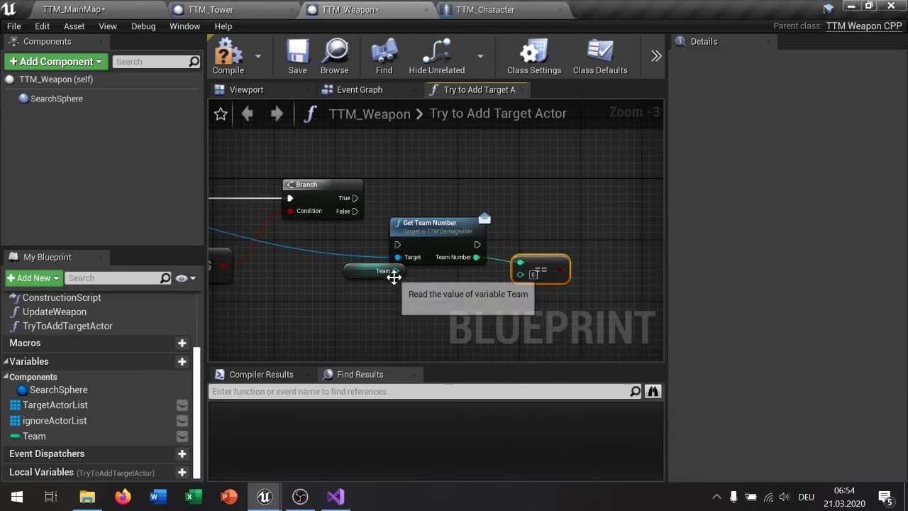
drag(429, 223, 414, 209)
mouse_move(312, 236)
right_down()
mouse_move(586, 250)
mouse_move(434, 270)
right_up()
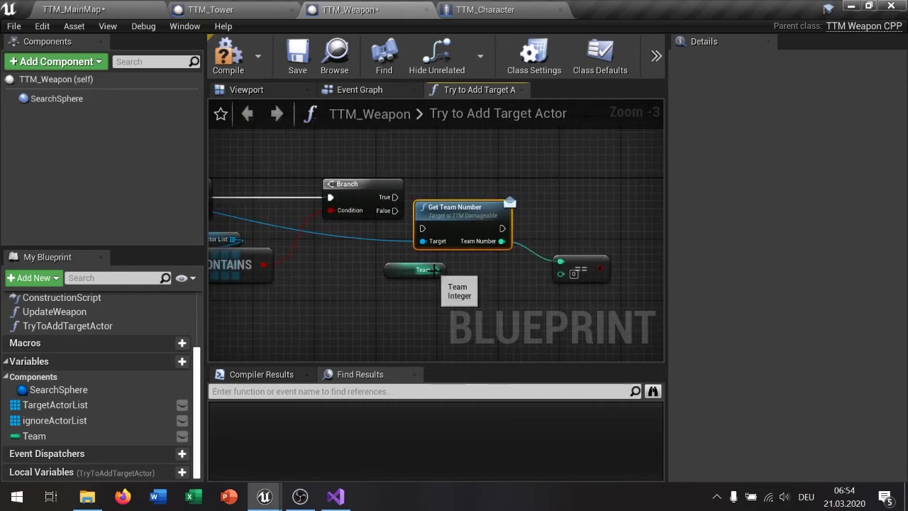
drag(435, 269, 561, 272)
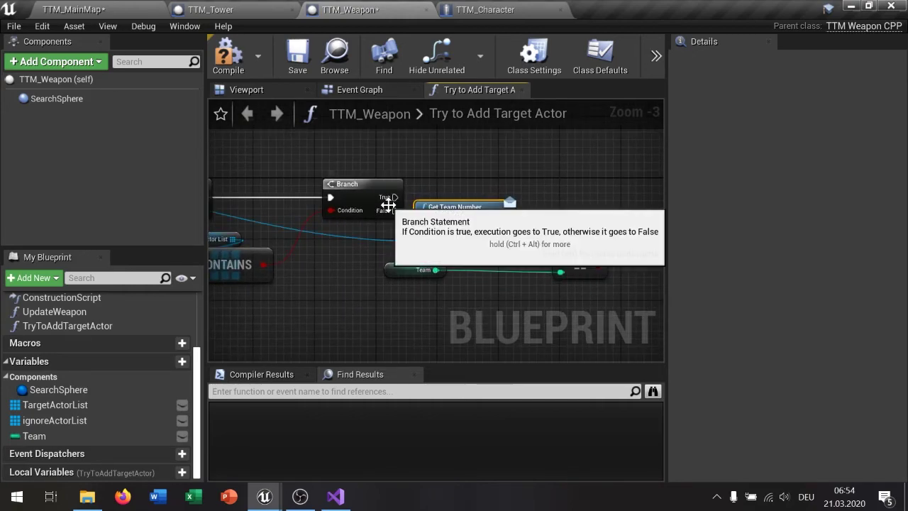
mouse_move(395, 210)
mouse_down()
mouse_move(424, 226)
mouse_move(486, 213)
mouse_move(479, 205)
mouse_up()
drag(524, 226, 561, 261)
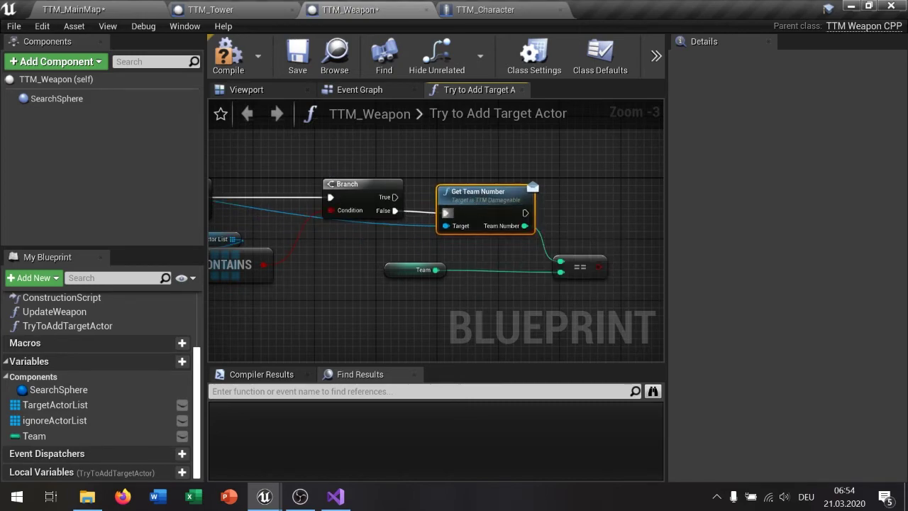
- Add a third Branch driven by the Equal result after Get Team Number
right_drag(399, 241, 365, 247)
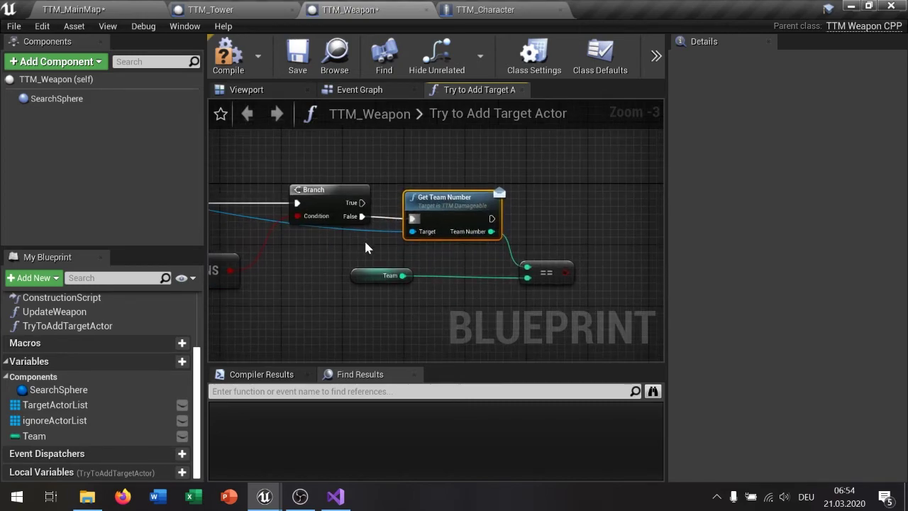
right_drag(553, 235, 467, 257)
click(534, 221)
drag(405, 240, 541, 242)
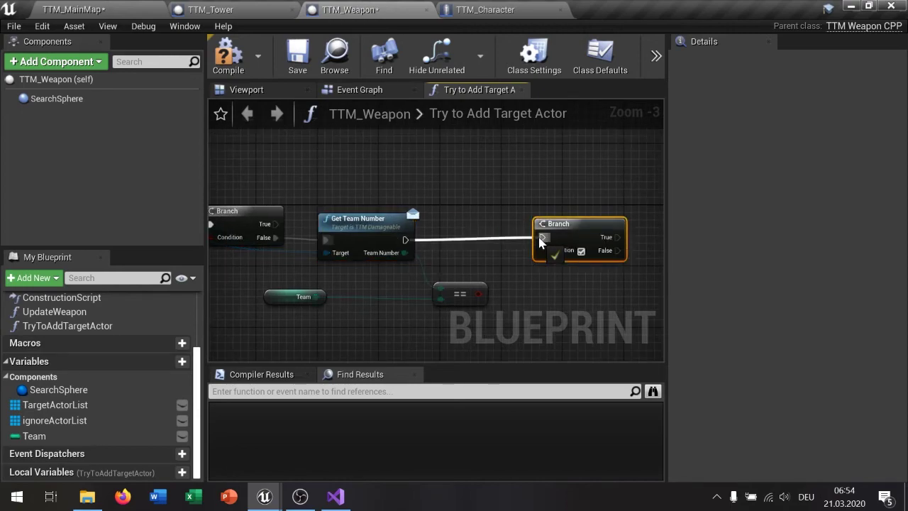
drag(480, 294, 541, 260)
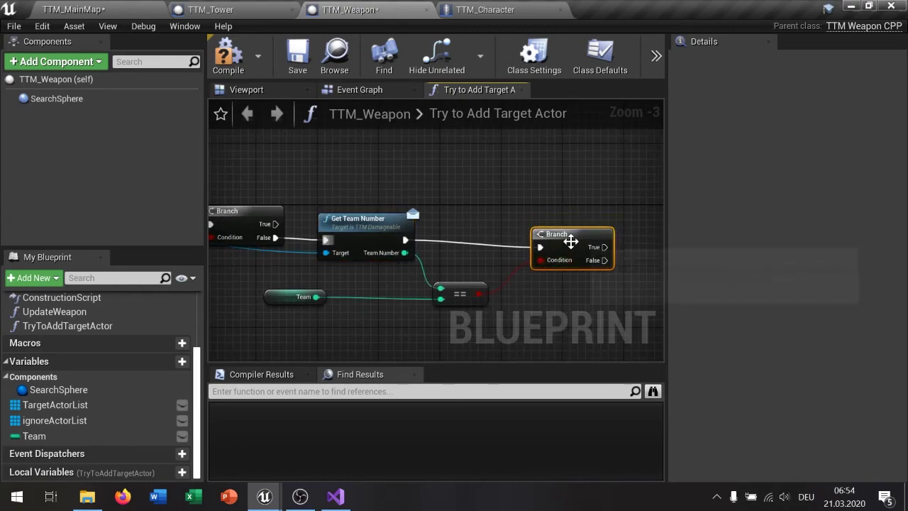
right_drag(482, 250, 539, 252)
drag(355, 297, 446, 295)
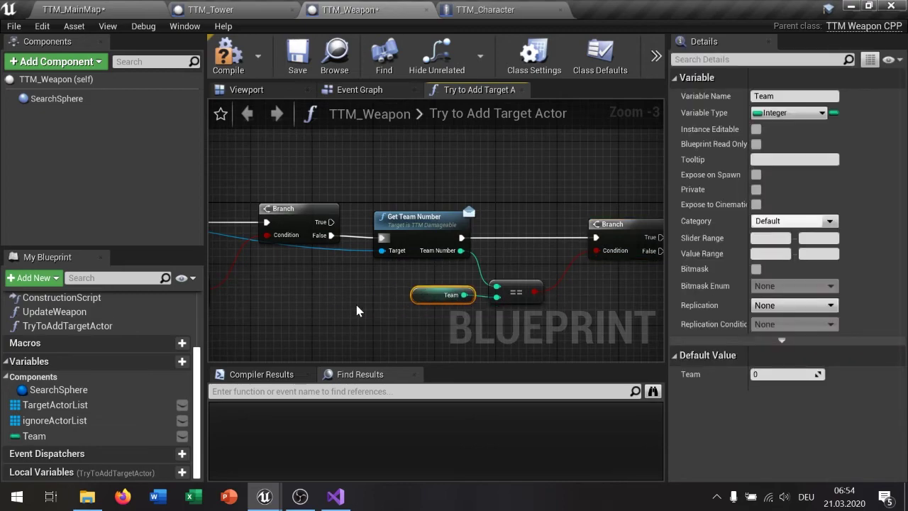
right_drag(357, 311, 510, 310)
right_drag(348, 270, 539, 270)
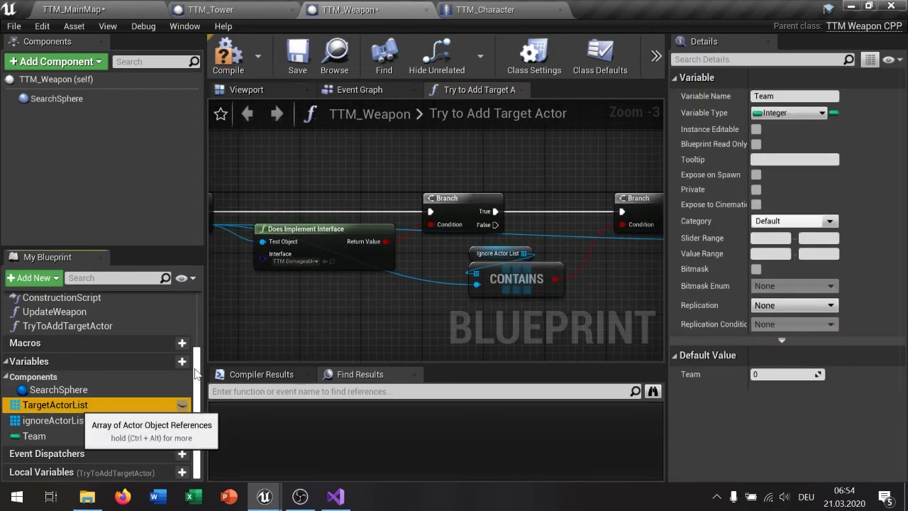
- On the third Branch's True, Add Unique the Potential Target Actor to Target Actor List
mouse_move(71, 404)
mouse_down()
mouse_move(305, 314)
mouse_move(387, 326)
mouse_up()
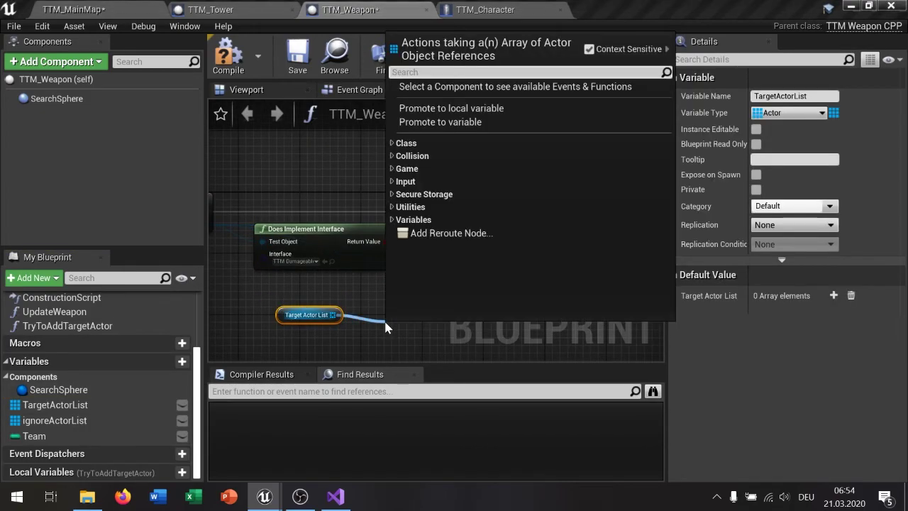
text(add)
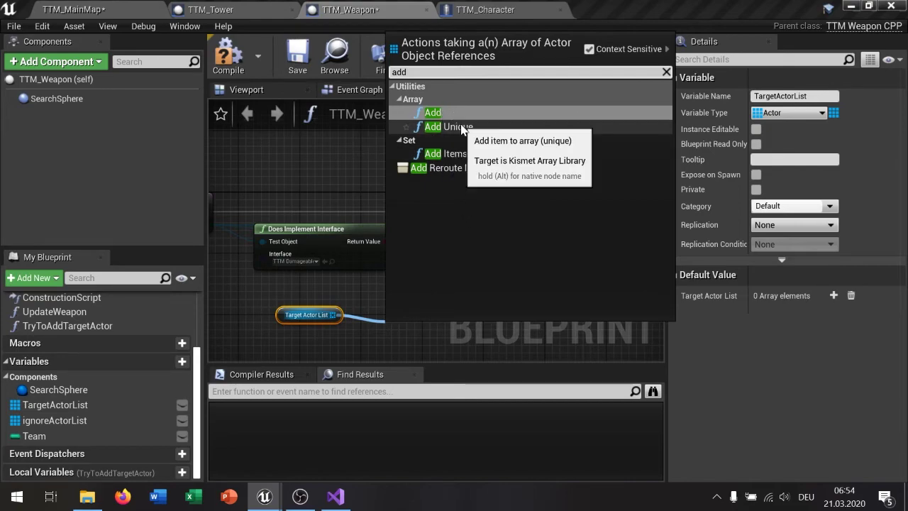
click(462, 128)
right_drag(424, 331, 480, 294)
drag(481, 293, 375, 300)
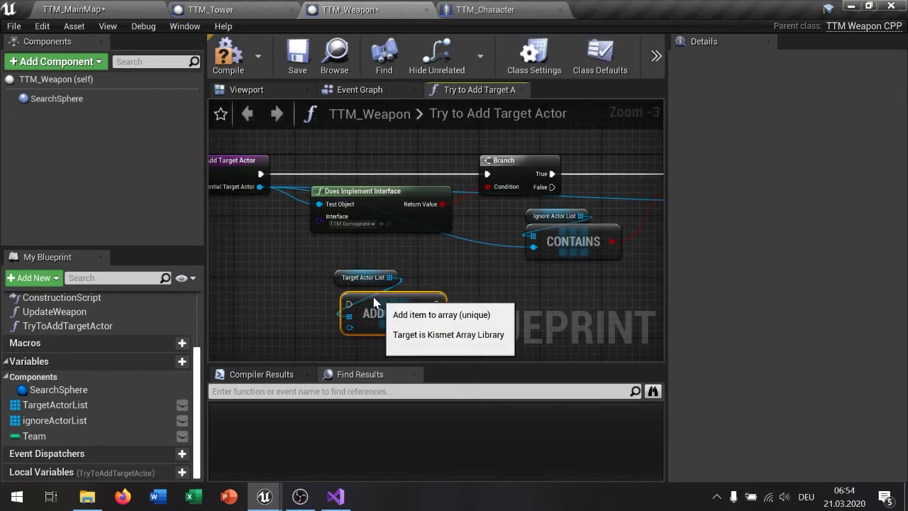
mouse_move(260, 187)
mouse_down()
mouse_move(342, 319)
mouse_move(414, 199)
mouse_up()
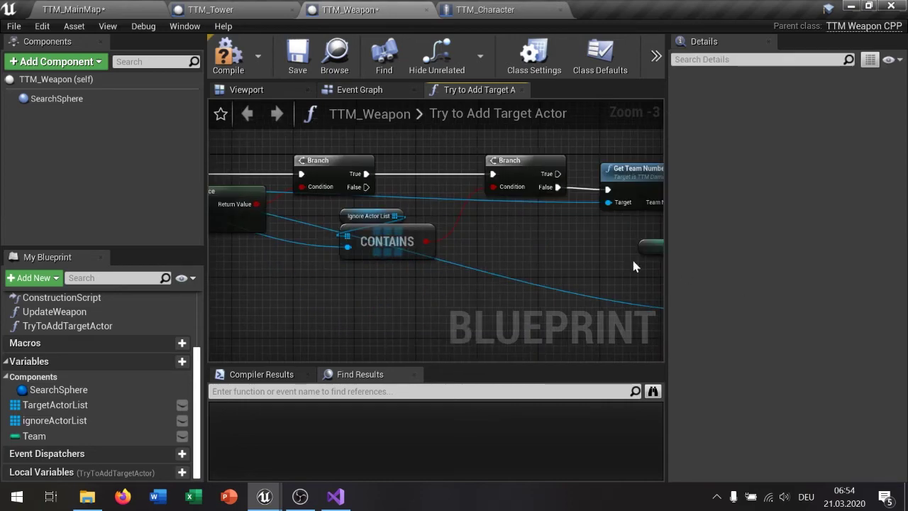
right_drag(413, 199, 455, 195)
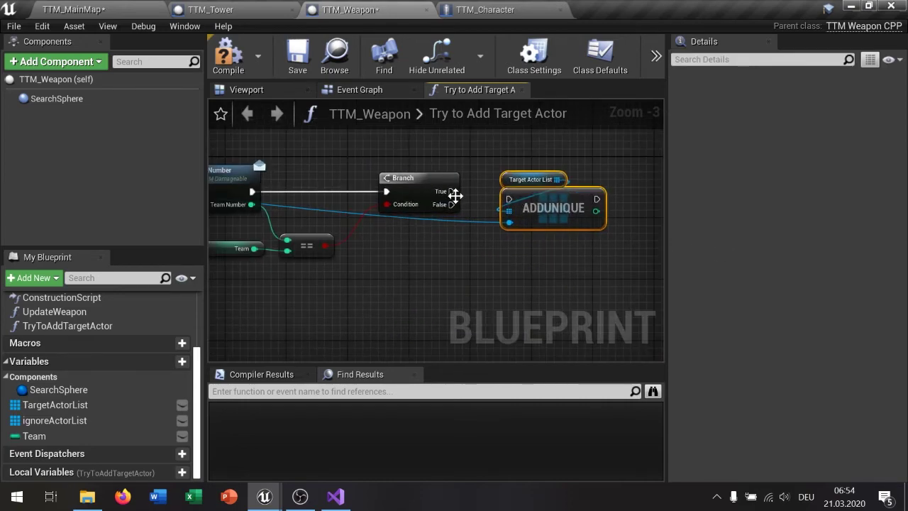
drag(451, 191, 553, 196)
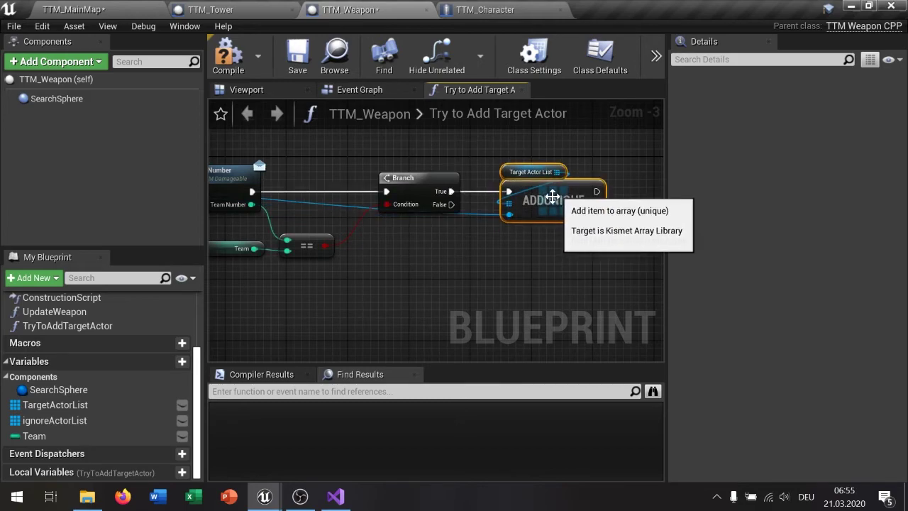
- Save and compile TTM_Weapon, then open Content/TTM/Blueprints in TTM_MainMap
click(297, 56)
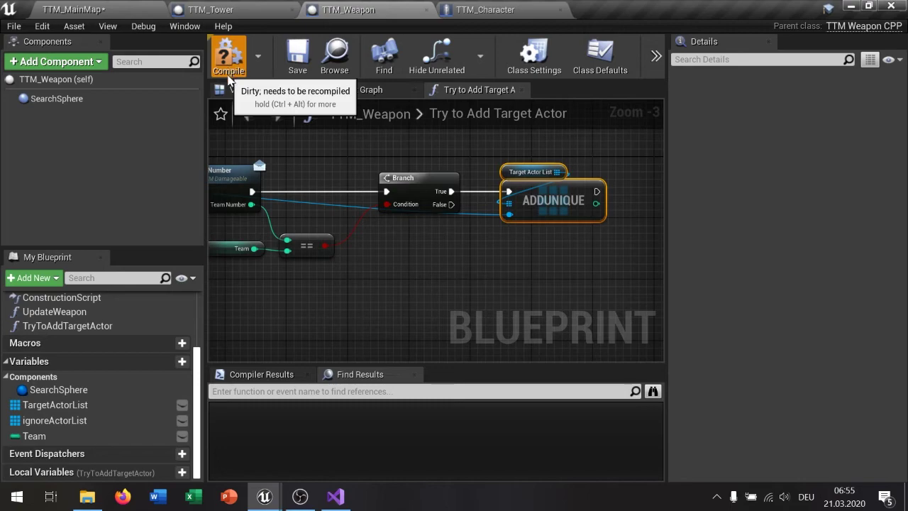
click(227, 74)
click(108, 7)
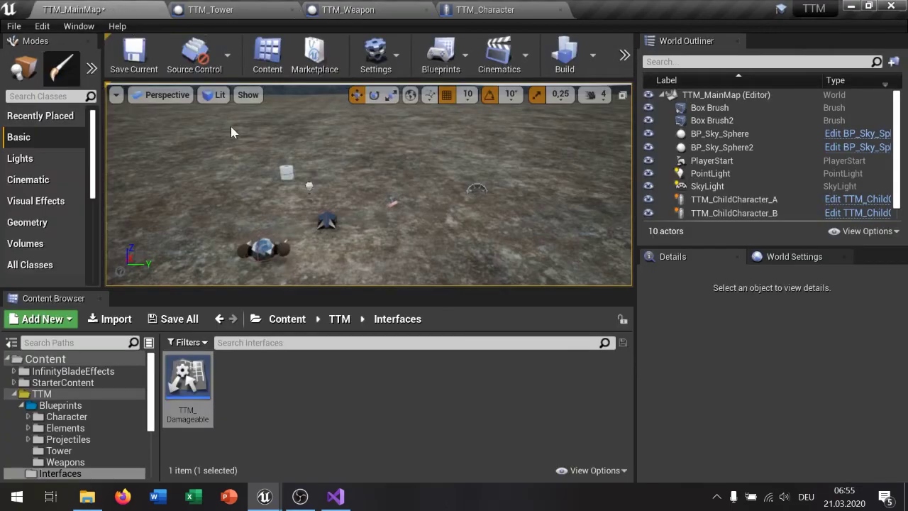
click(340, 319)
double_click(188, 374)
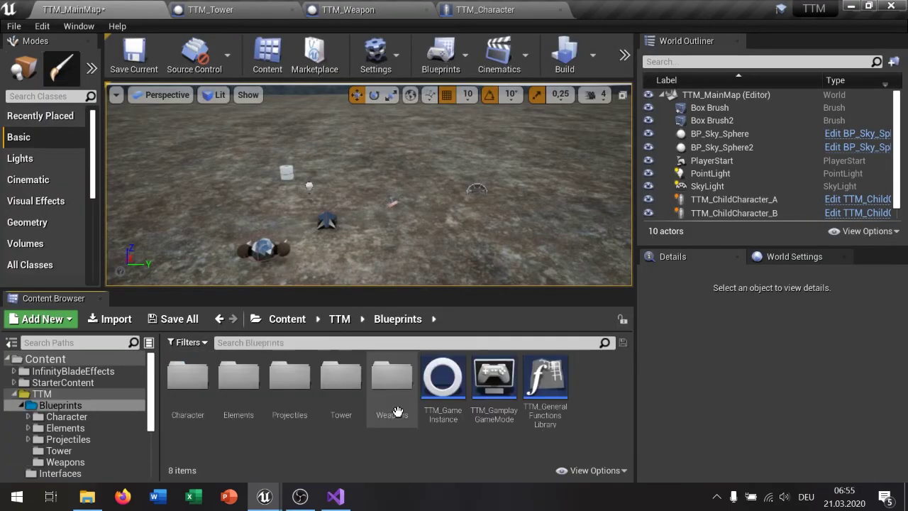
- Open TTM_Projectile from the Projectiles folder and its Get Team Number function graph
double_click(289, 376)
double_click(250, 393)
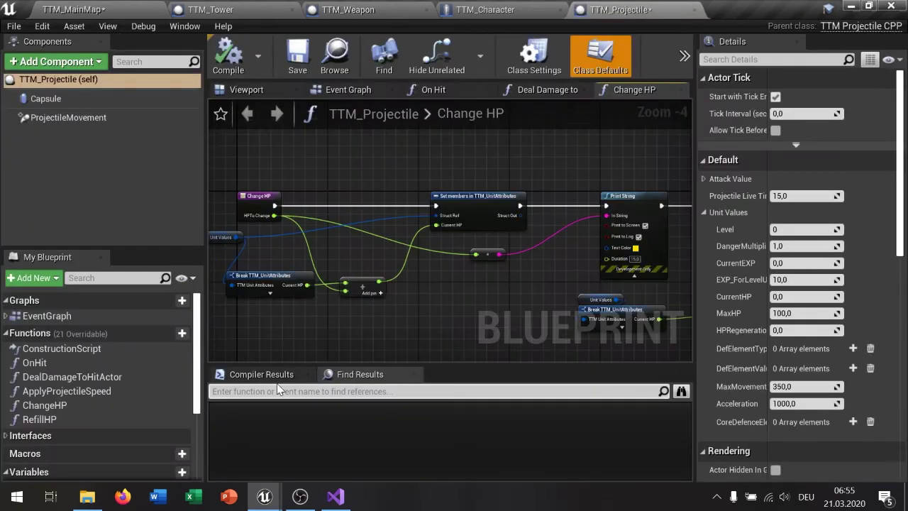
scroll(170, 374, down, 3)
scroll(161, 382, down, 2)
scroll(106, 355, up, 1)
scroll(71, 341, up, 1)
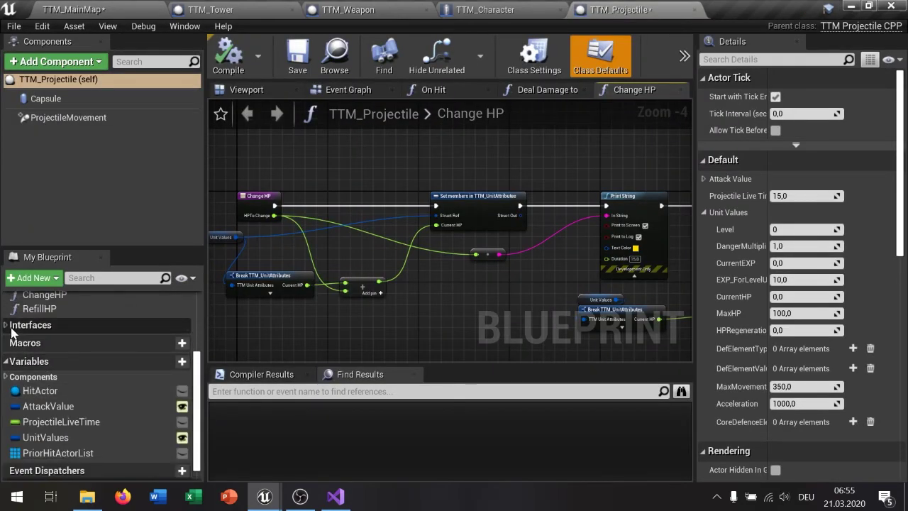
click(8, 325)
right_click(51, 343)
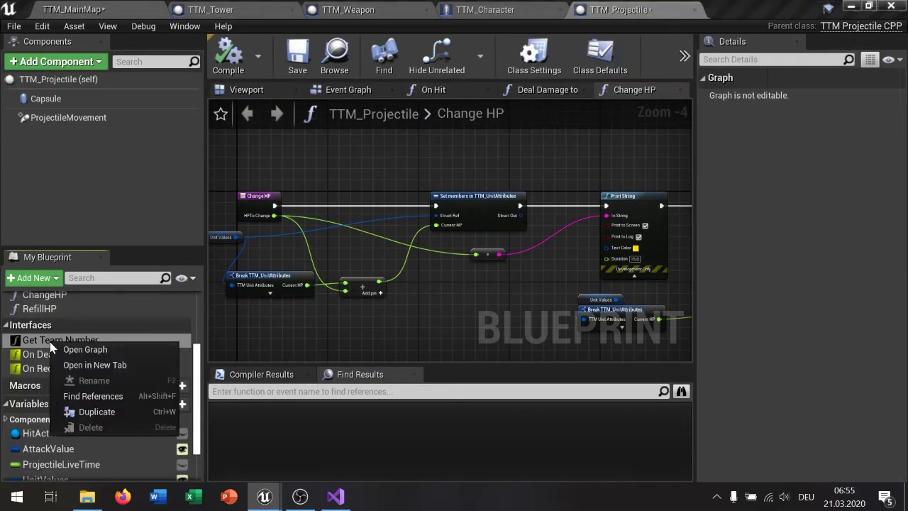
click(55, 348)
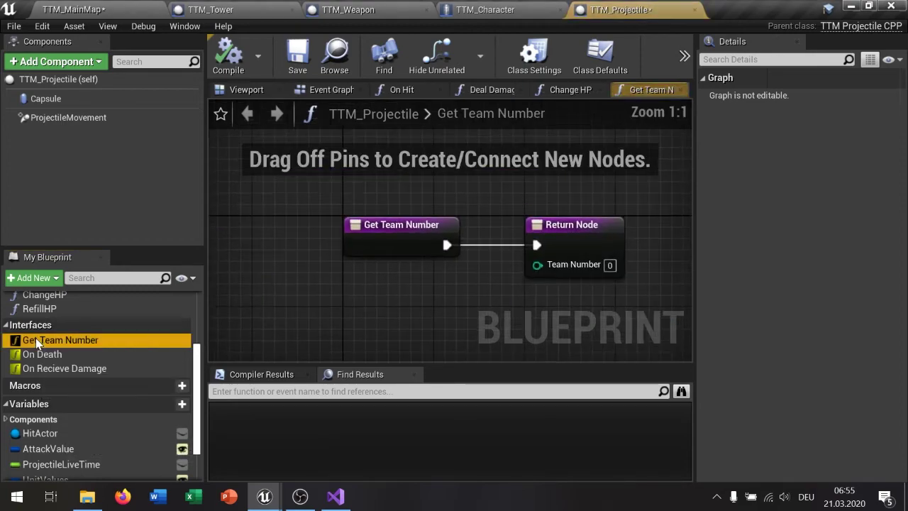
- Promote the returned Team Number to a variable named TeamNumber
scroll(97, 398, down, 2)
scroll(96, 398, down, 1)
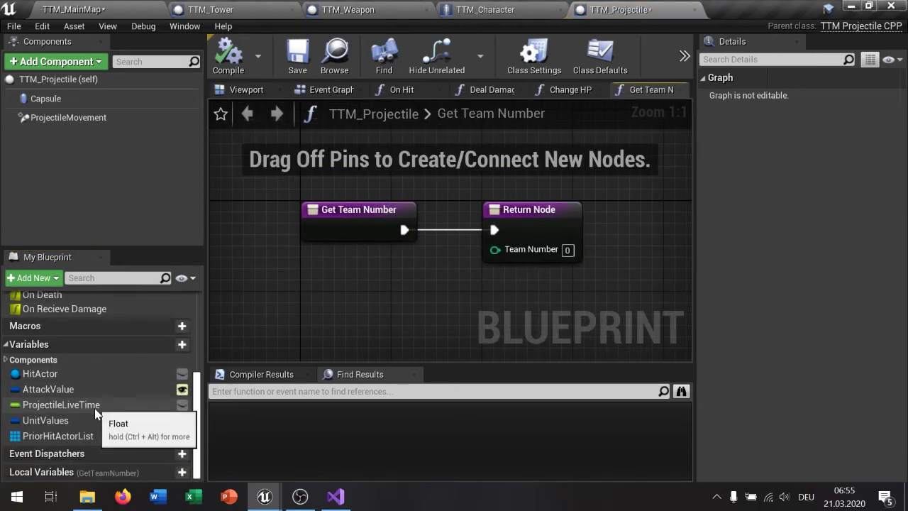
right_click(495, 251)
click(535, 264)
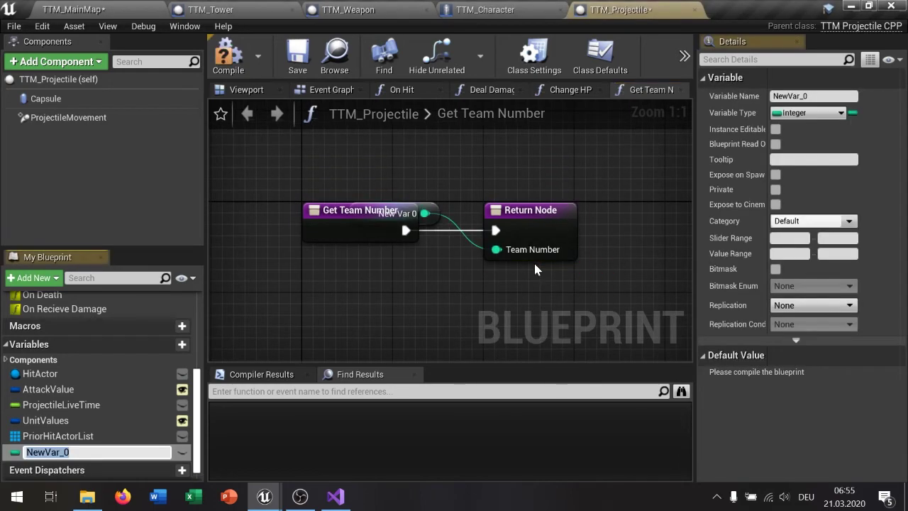
text(TeamNum)
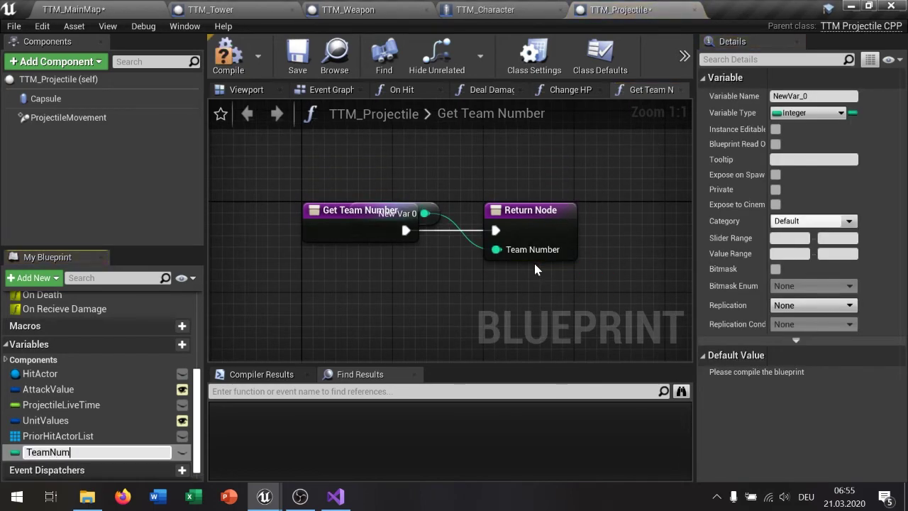
text(ber)
key(Return)
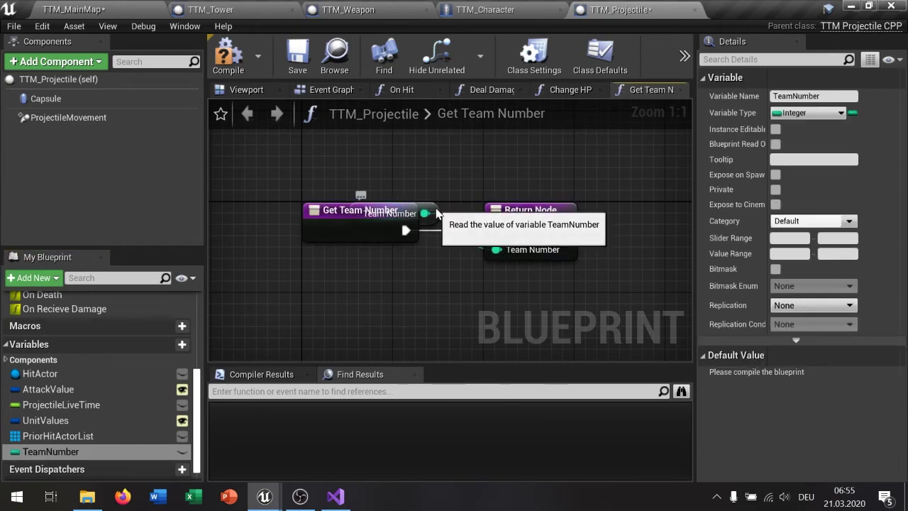
drag(436, 213, 414, 270)
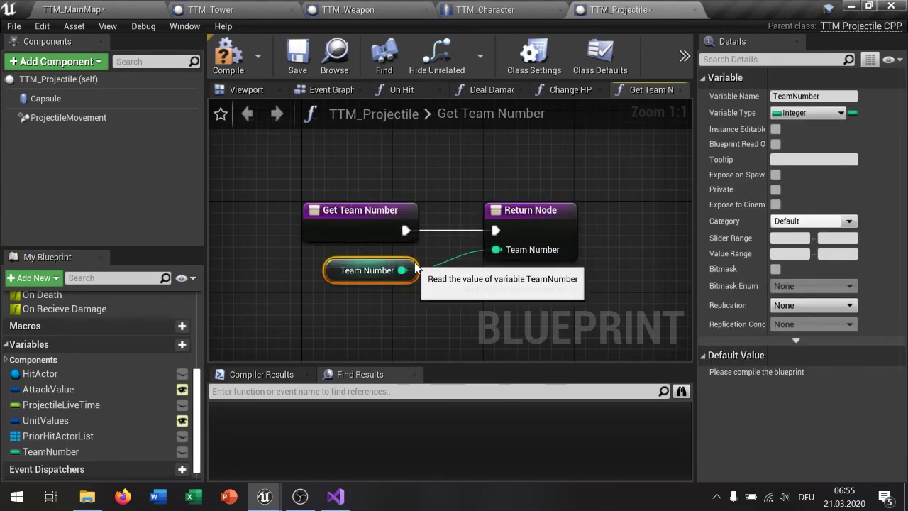
- Compile, then mark TeamNumber as Expose on Spawn and Instance Editable
click(229, 79)
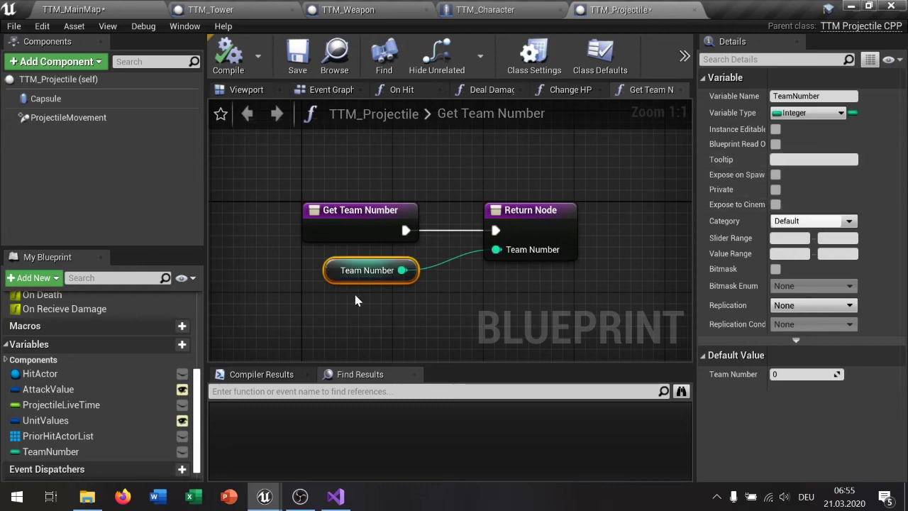
click(775, 175)
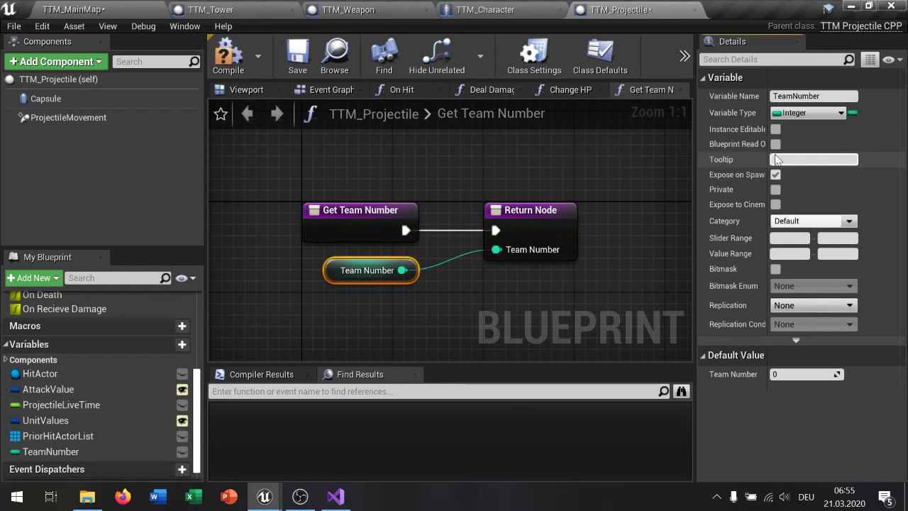
click(775, 129)
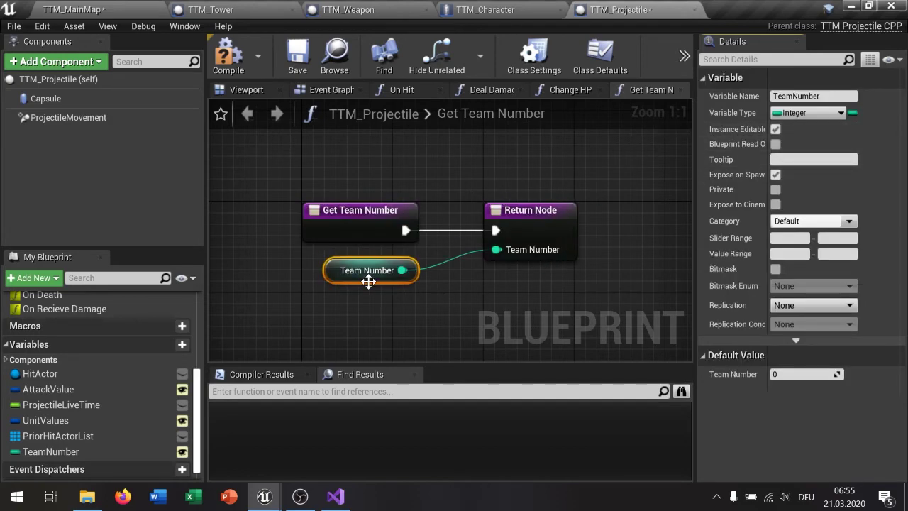
drag(368, 281, 391, 271)
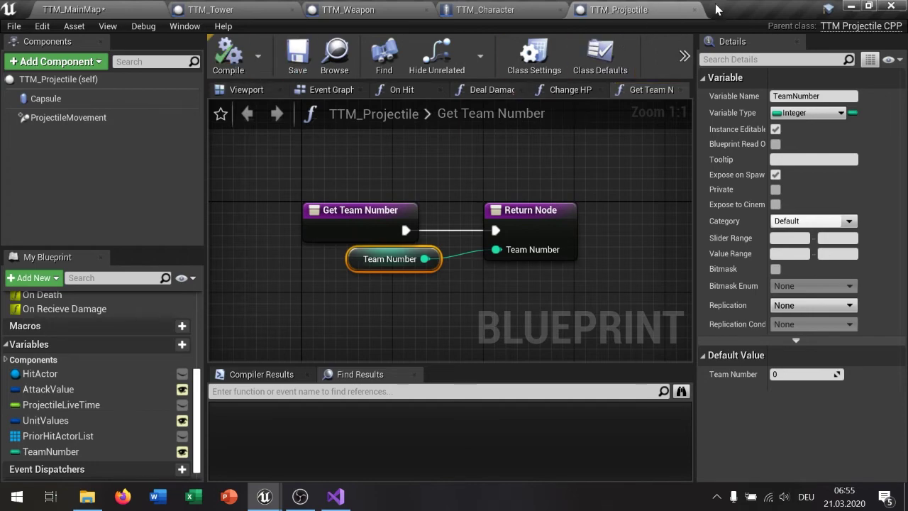
- In TTM_Weapon's Try to Add Target Actor, connect the CONTAINS result to the Branch condition
click(373, 10)
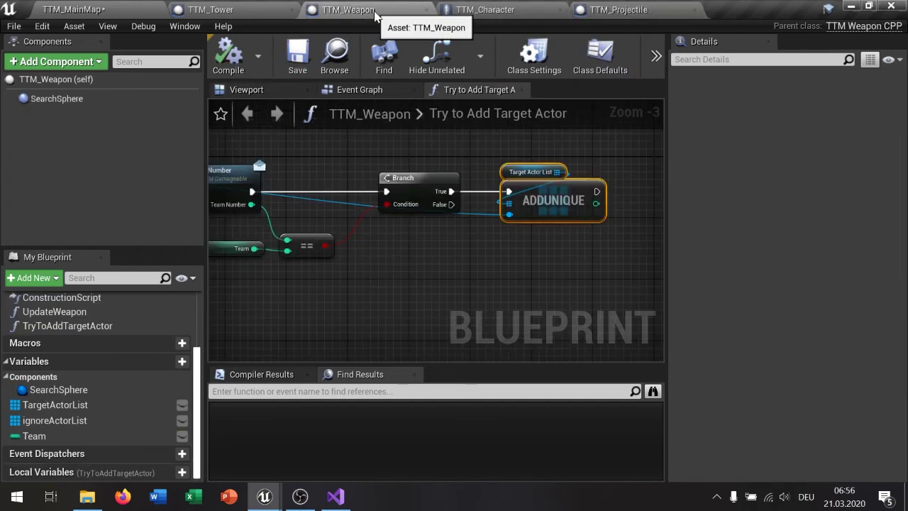
scroll(444, 261, down, 8)
scroll(444, 262, down, 3)
scroll(467, 269, up, 1)
scroll(506, 280, up, 2)
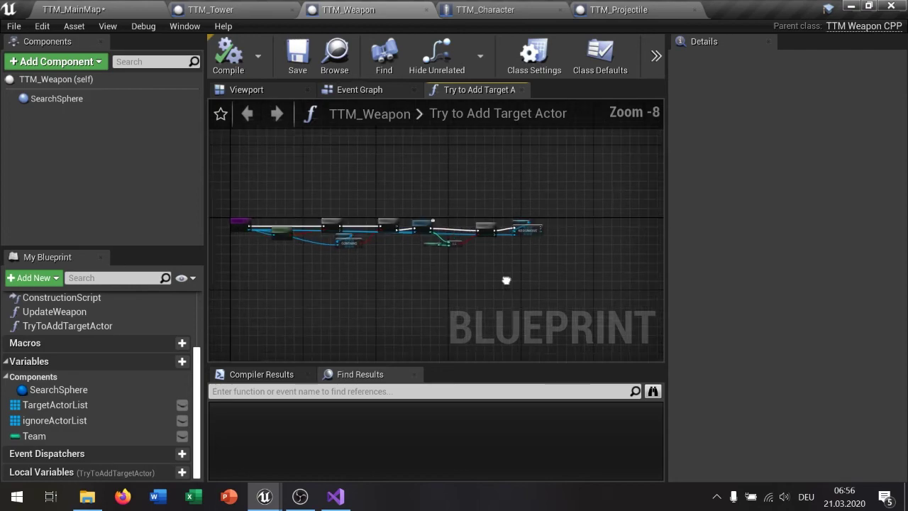
scroll(363, 273, up, 4)
right_drag(337, 281, 209, 213)
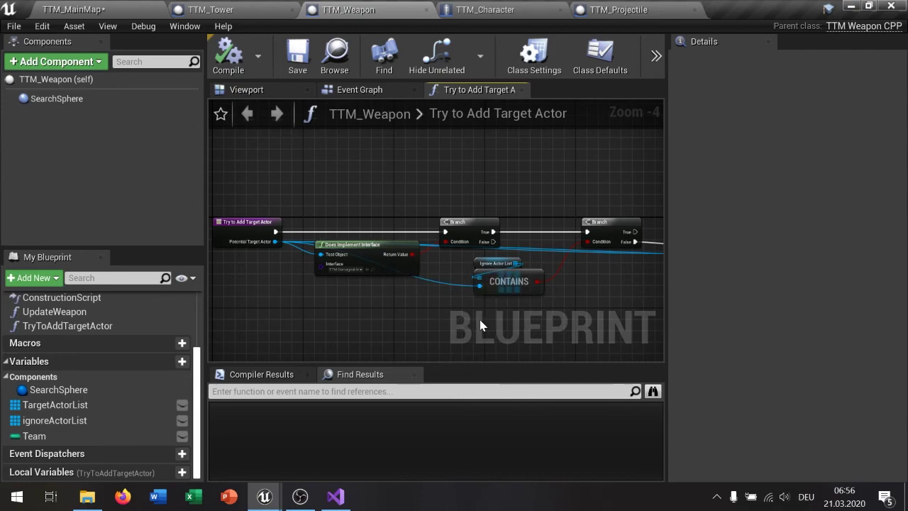
right_drag(503, 334, 386, 305)
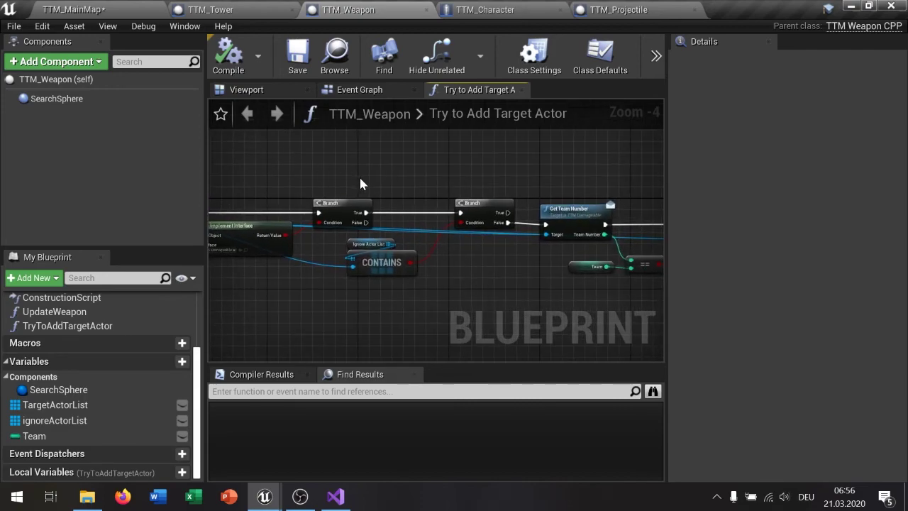
right_drag(361, 184, 338, 190)
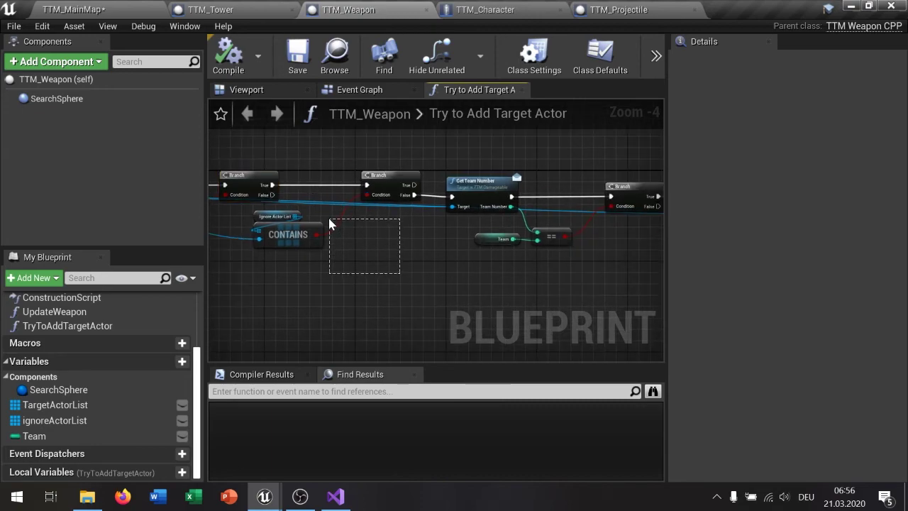
drag(331, 224, 367, 195)
right_drag(430, 235, 354, 192)
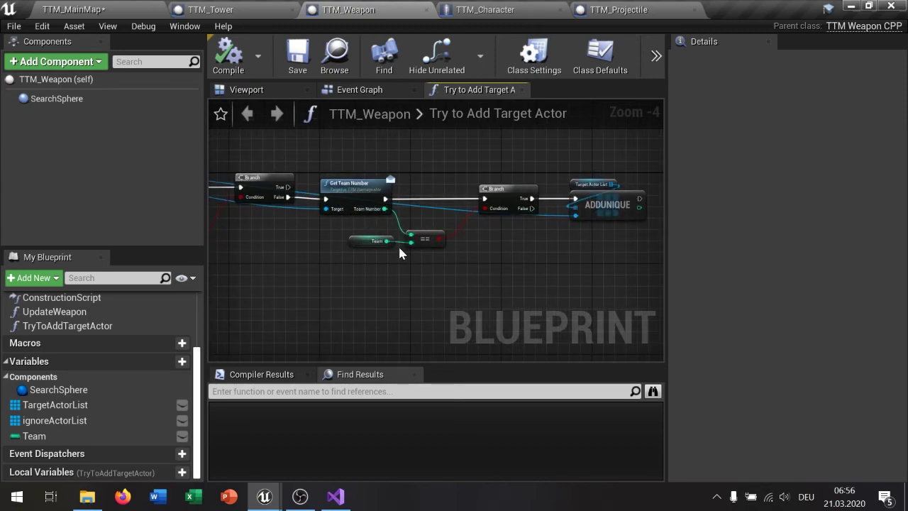
- Replace the == node with an integer != node off Team Number
click(415, 240)
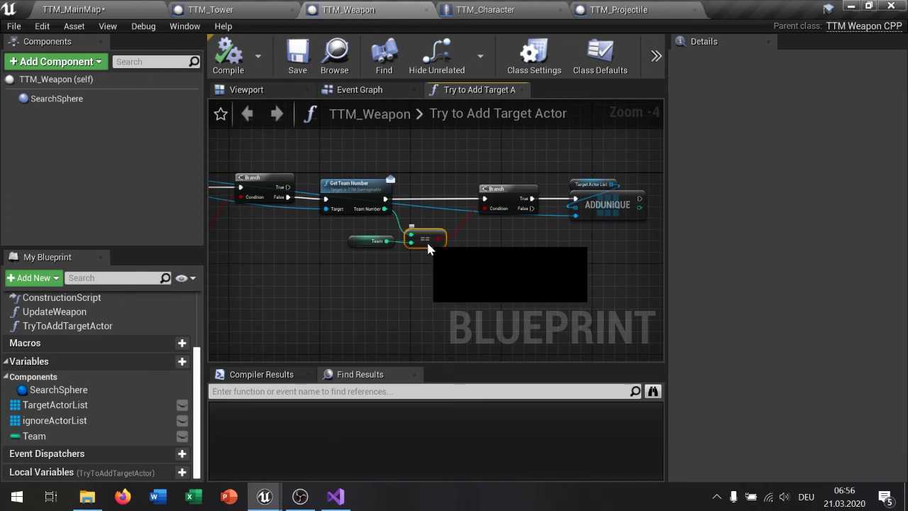
key(Delete)
drag(385, 209, 405, 209)
text(n)
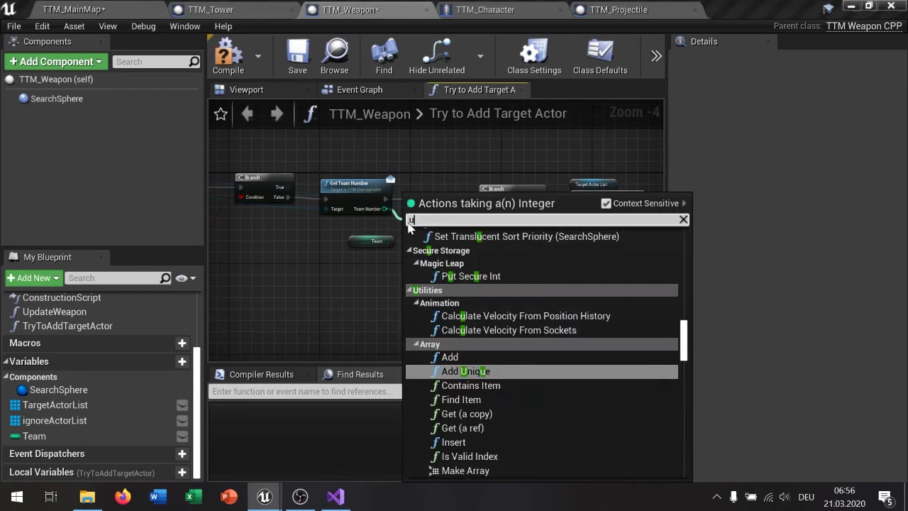
text(ot ea)
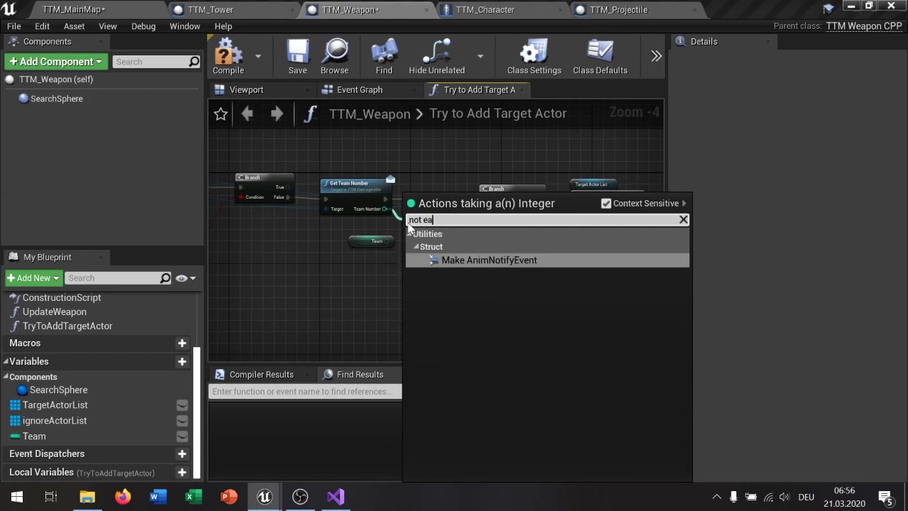
key(BackSpace)
key(Return)
- Compare Team Number != Team into the Branch Condition, then save and compile TTM_Weapon
scroll(397, 247, up, 4)
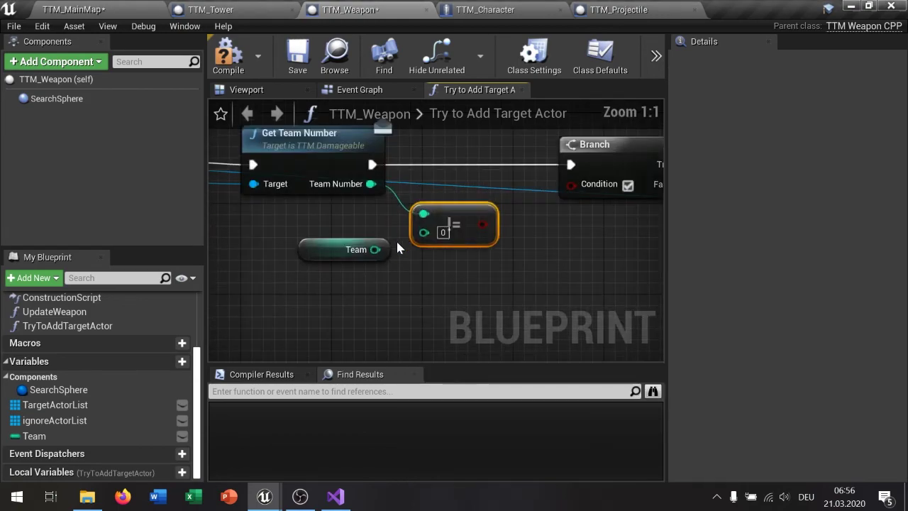
drag(375, 249, 424, 232)
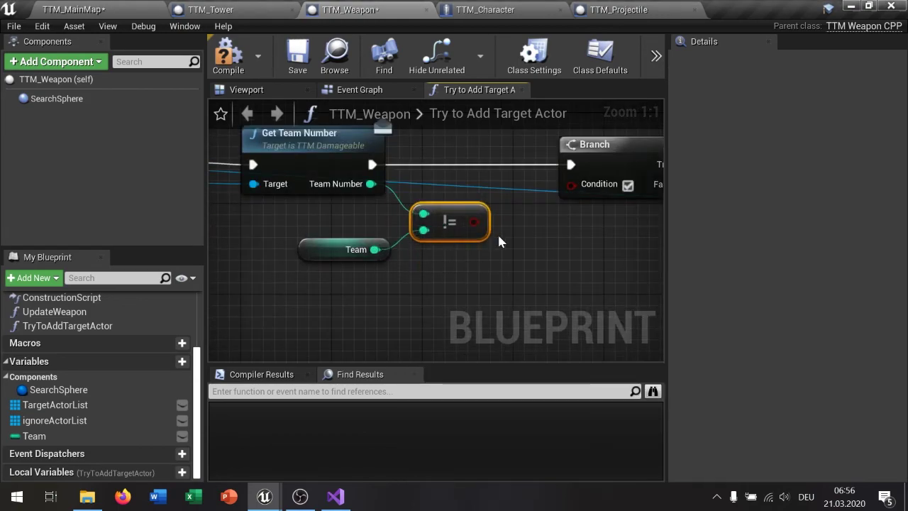
right_drag(498, 241, 396, 262)
drag(373, 243, 469, 207)
right_drag(531, 184, 394, 201)
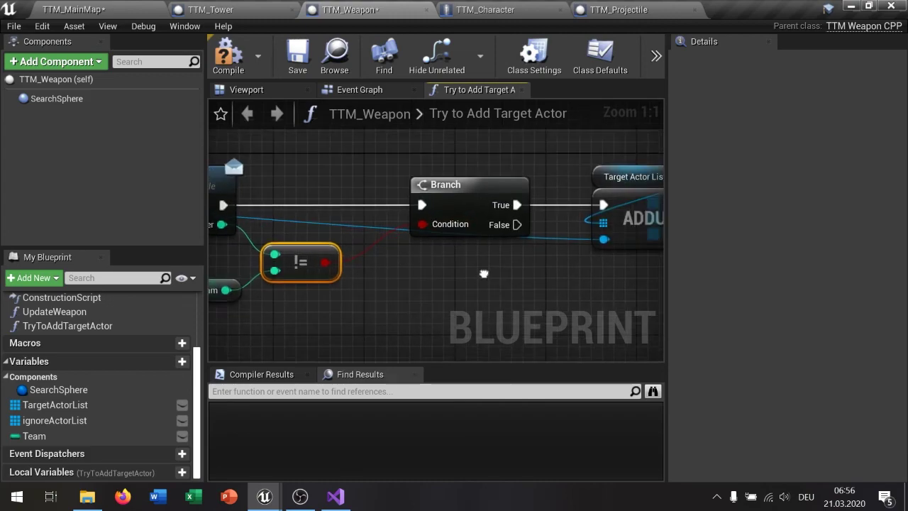
scroll(450, 274, down, 6)
right_drag(450, 273, 459, 262)
scroll(458, 262, up, 1)
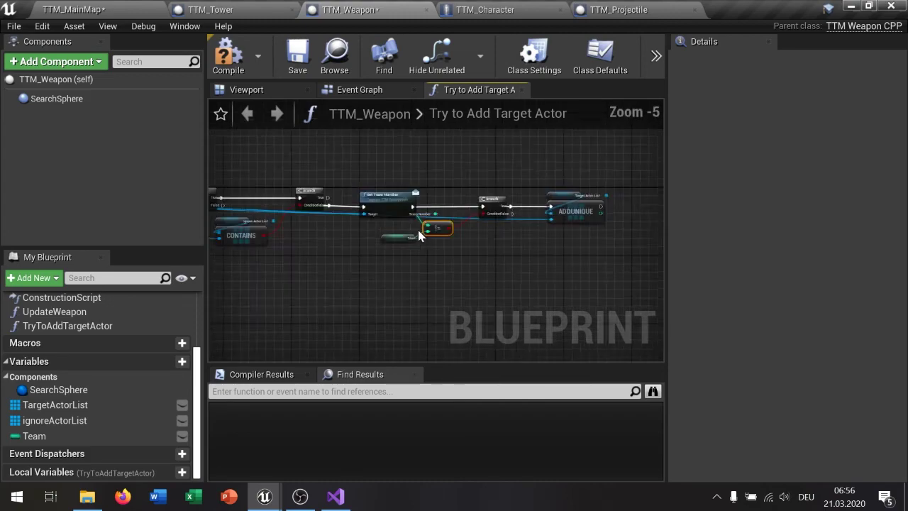
scroll(453, 237, up, 2)
click(297, 55)
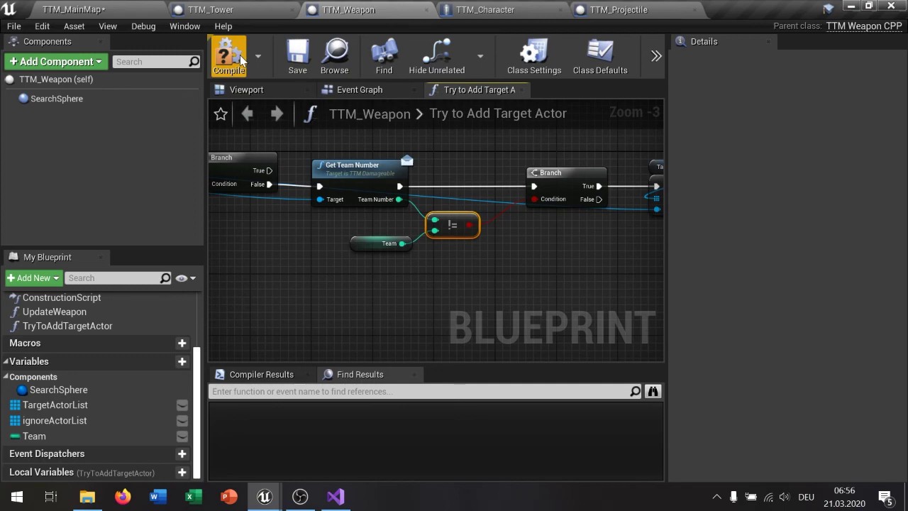
click(230, 58)
- In the Event Graph, add a Target Actor List getter with a Remove Item node
click(359, 89)
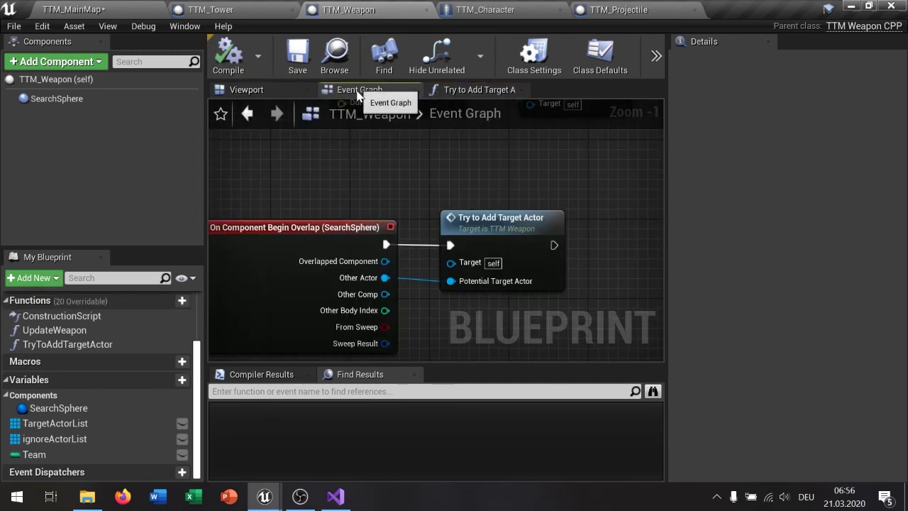
scroll(364, 249, up, 2)
right_drag(410, 275, 381, 256)
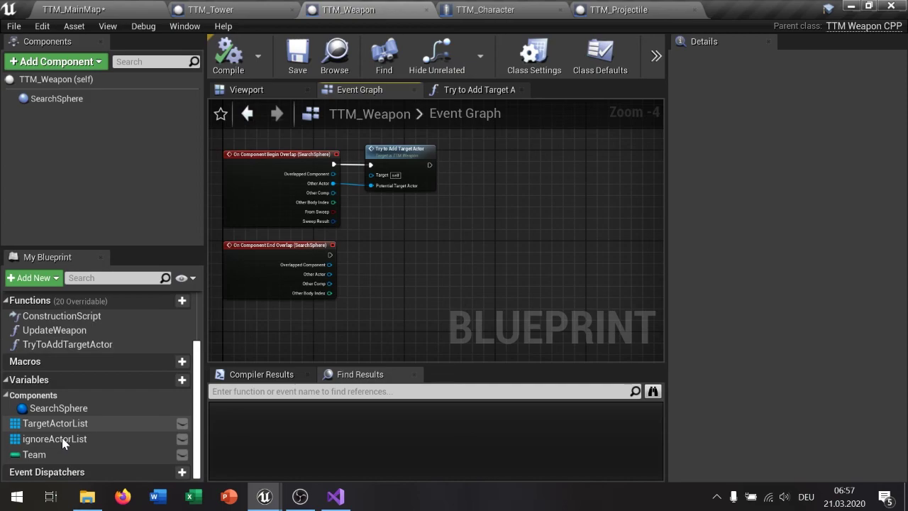
mouse_move(64, 424)
mouse_down()
mouse_move(415, 239)
mouse_move(367, 277)
mouse_up()
scroll(391, 280, up, 2)
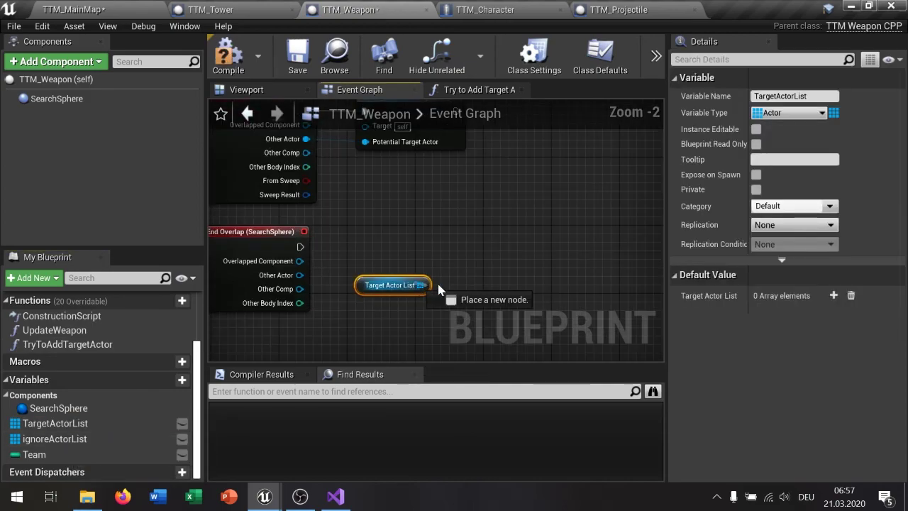
drag(420, 284, 452, 283)
text(remov)
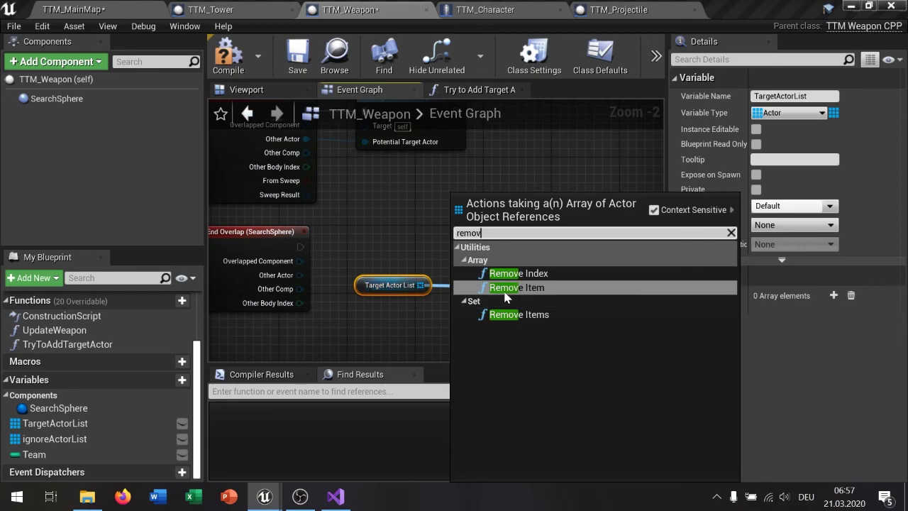
click(506, 289)
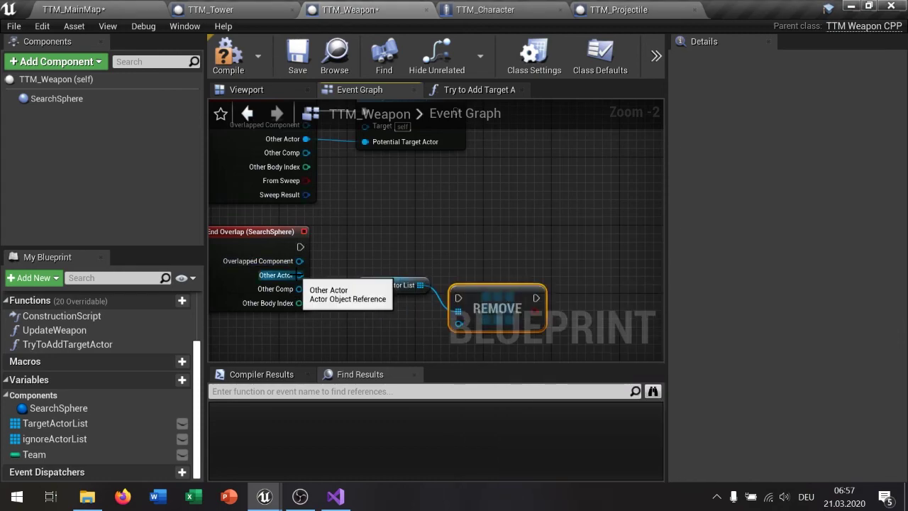
- Wire End Overlap's execution and Other Actor into REMOVE, then inspect the TargetActorList variable
drag(300, 276, 459, 324)
mouse_move(300, 247)
mouse_down()
mouse_move(459, 298)
mouse_move(483, 251)
mouse_up()
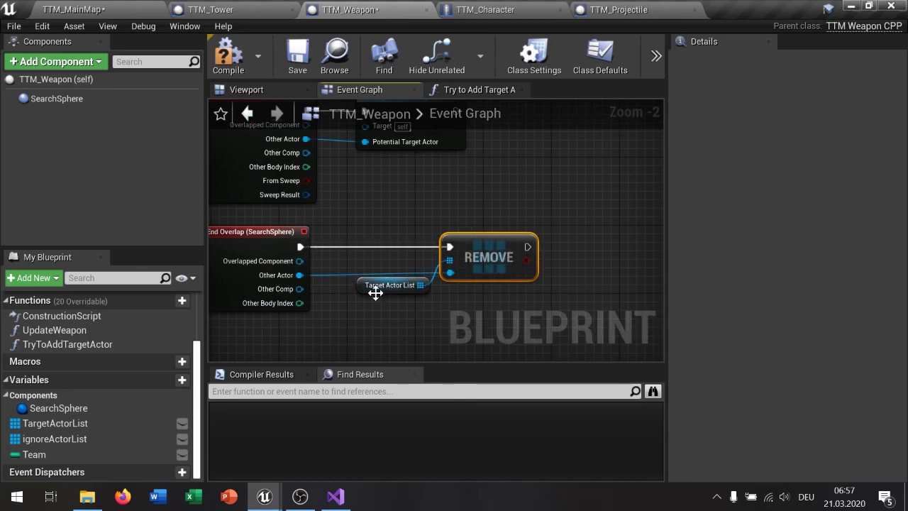
drag(374, 290, 369, 266)
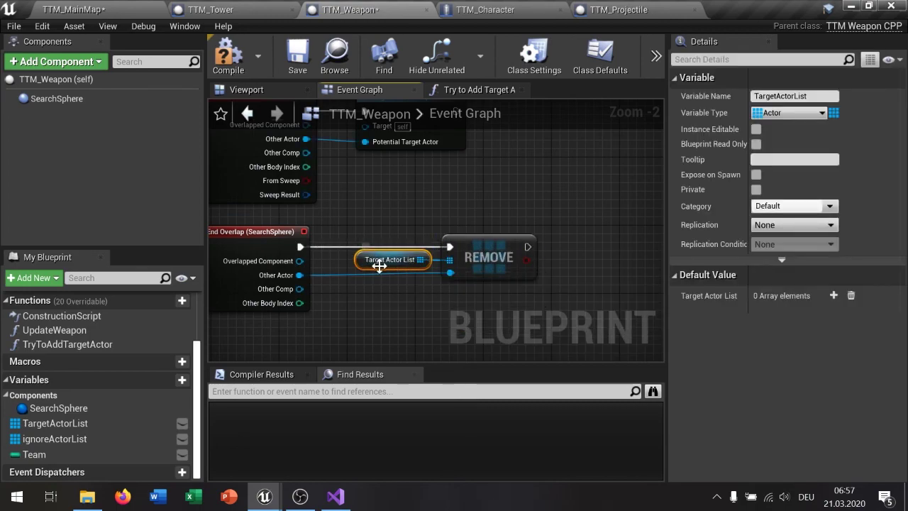
click(439, 303)
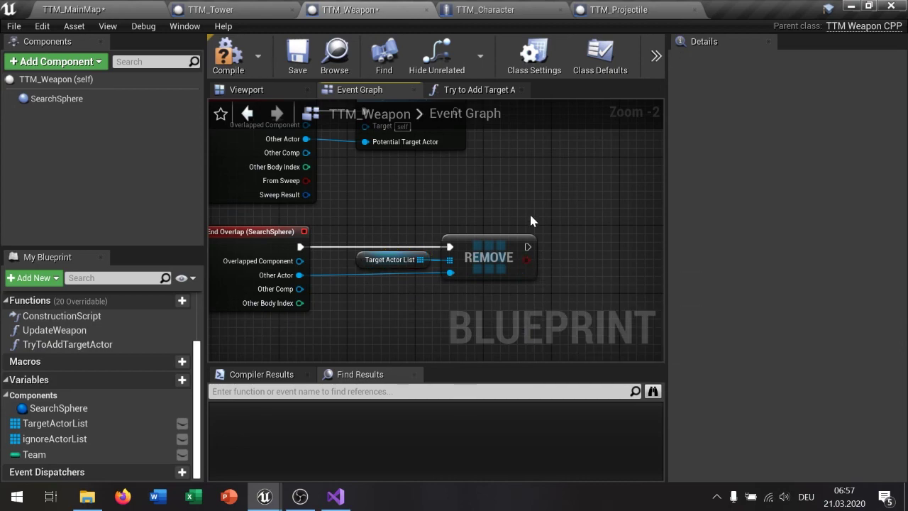
scroll(530, 221, down, 1)
right_drag(531, 221, 406, 253)
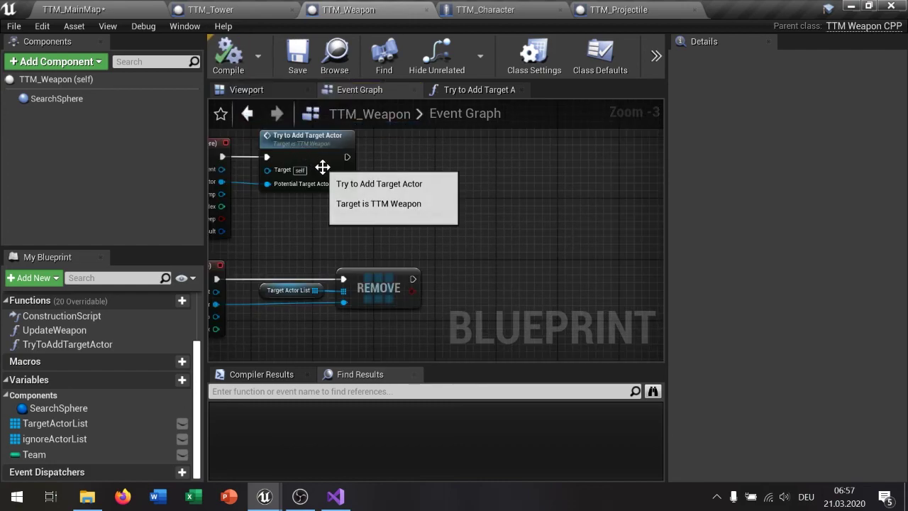
right_drag(323, 167, 397, 190)
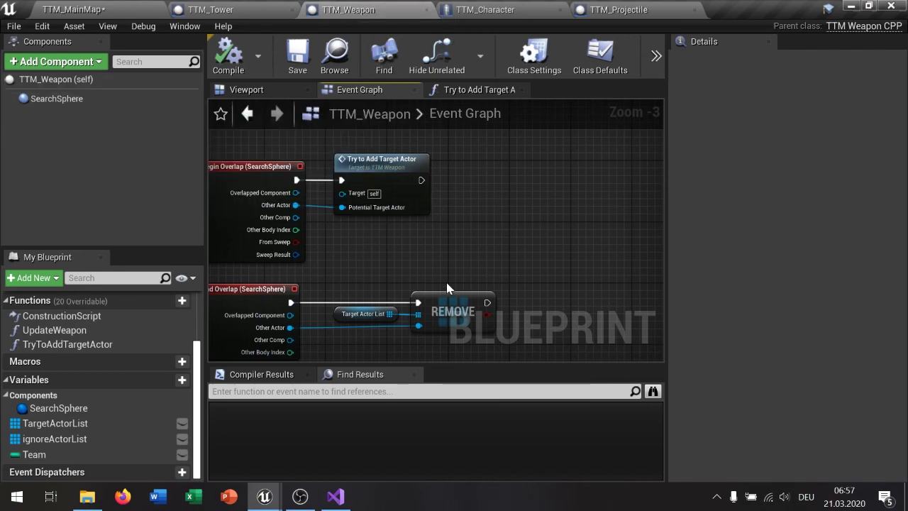
click(61, 423)
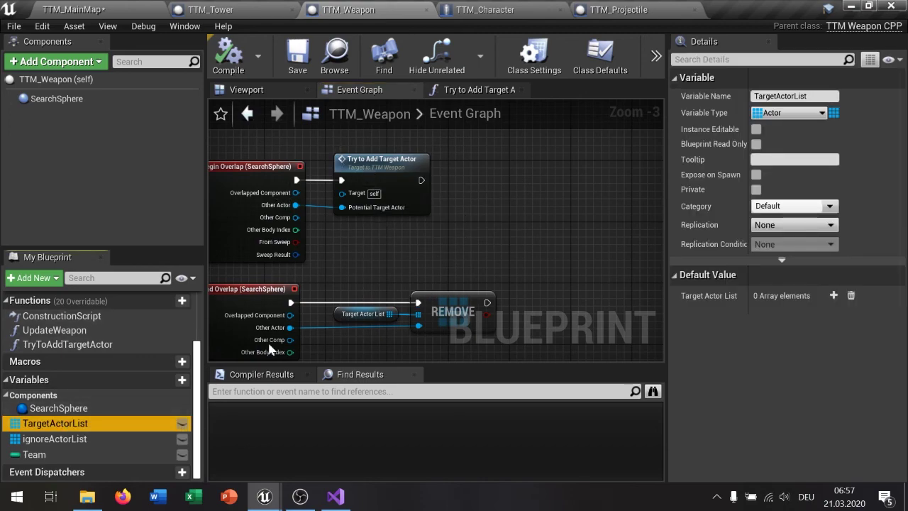